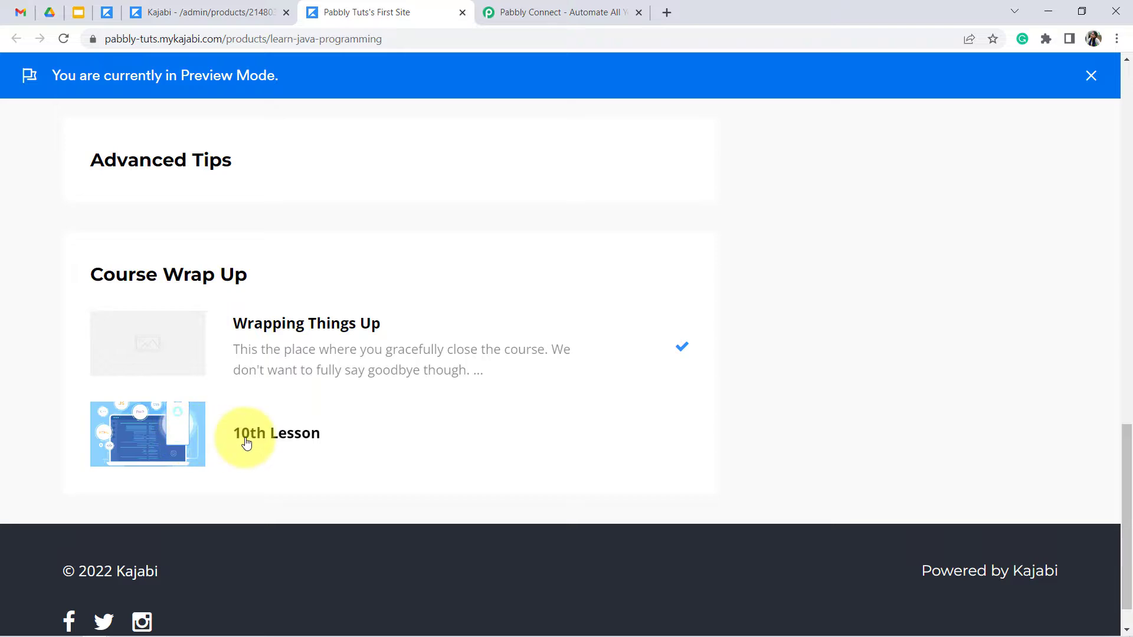
Step: Open the 10th Lesson of the Course Wrap Up module and examine its certificate request form
click(245, 442)
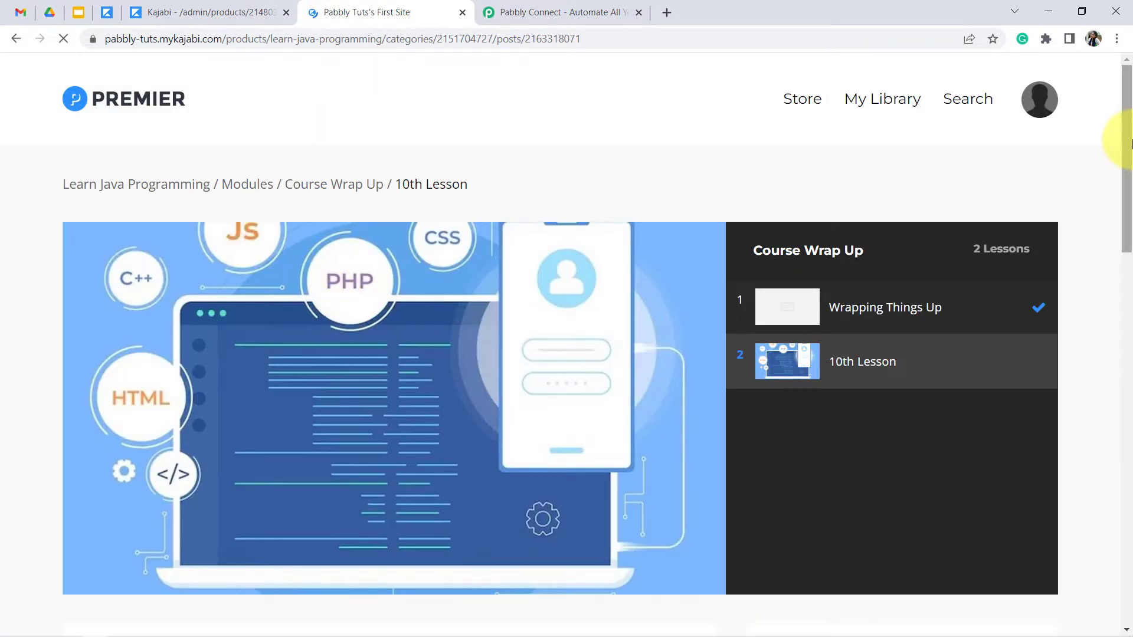
drag(1125, 172, 1120, 371)
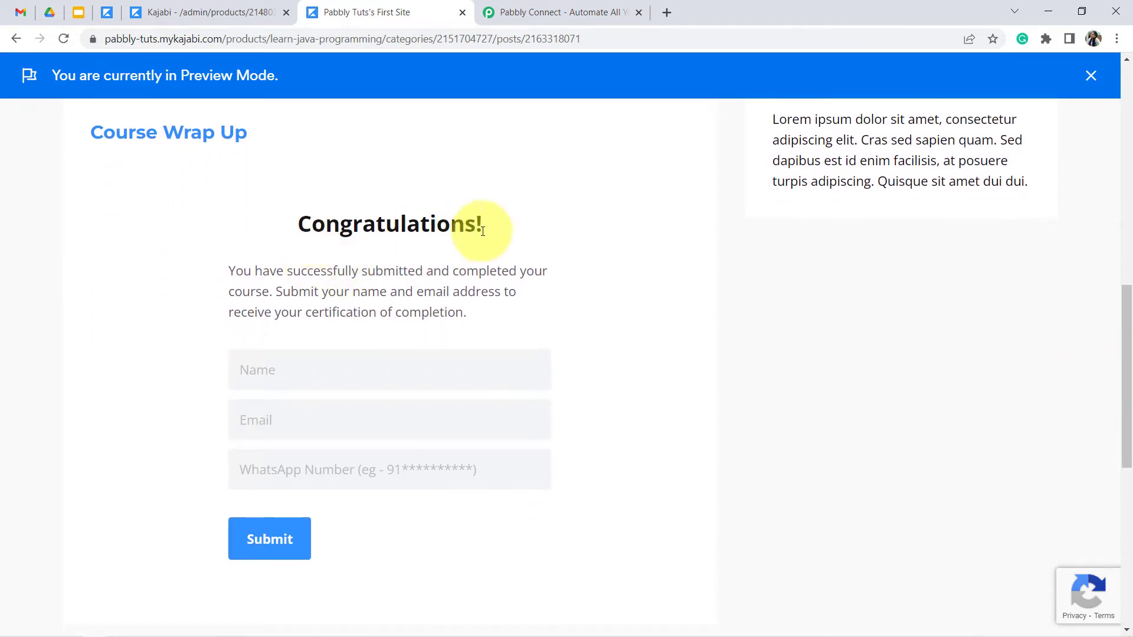
drag(288, 272, 266, 299)
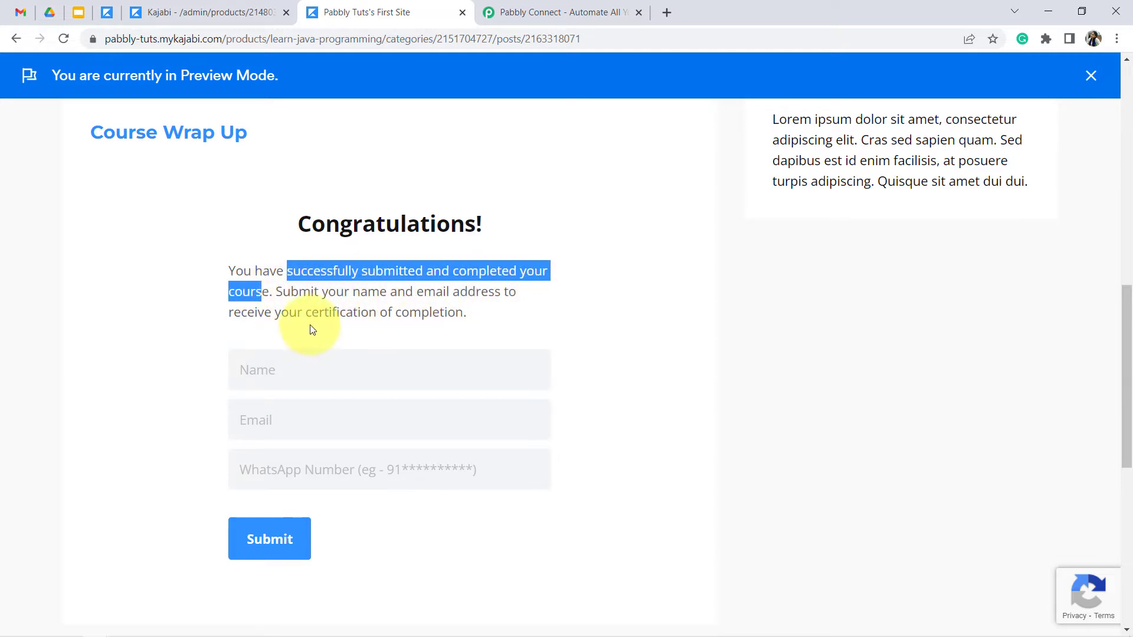
click(375, 313)
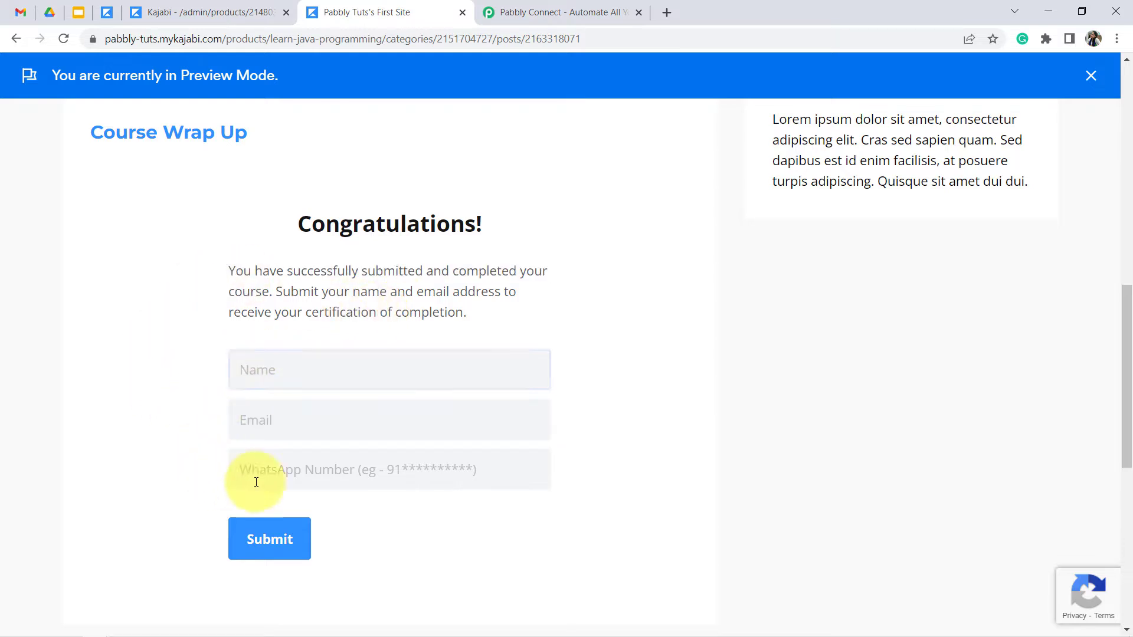
click(298, 426)
click(336, 458)
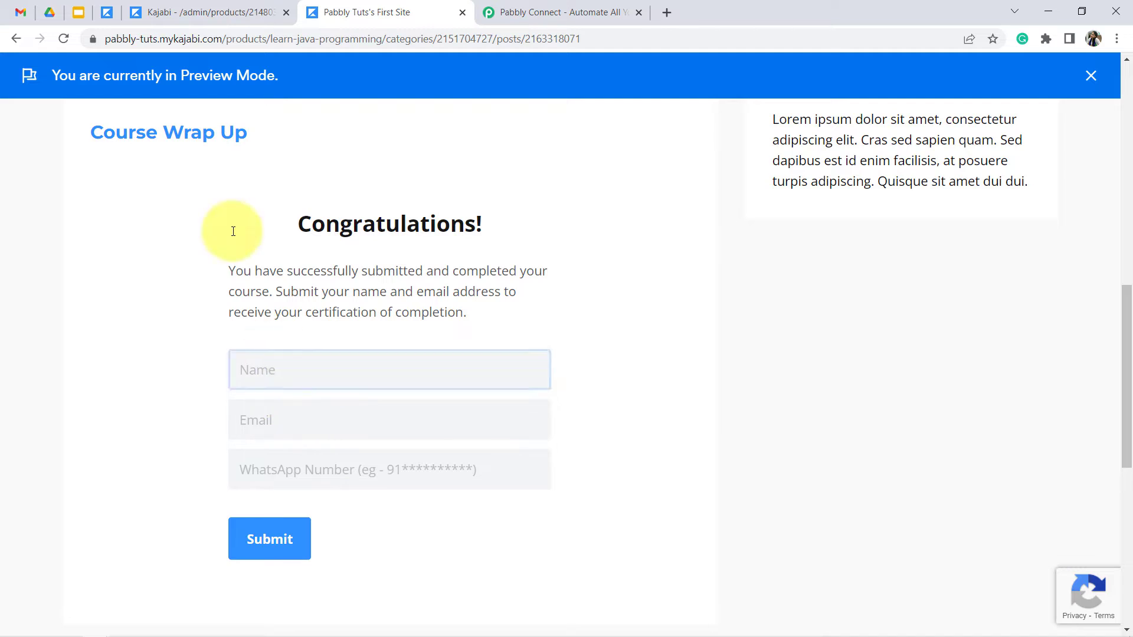
Step: Review the course completion certificate template in Google Slides and the Learn Java Programming product in Kajabi
click(78, 12)
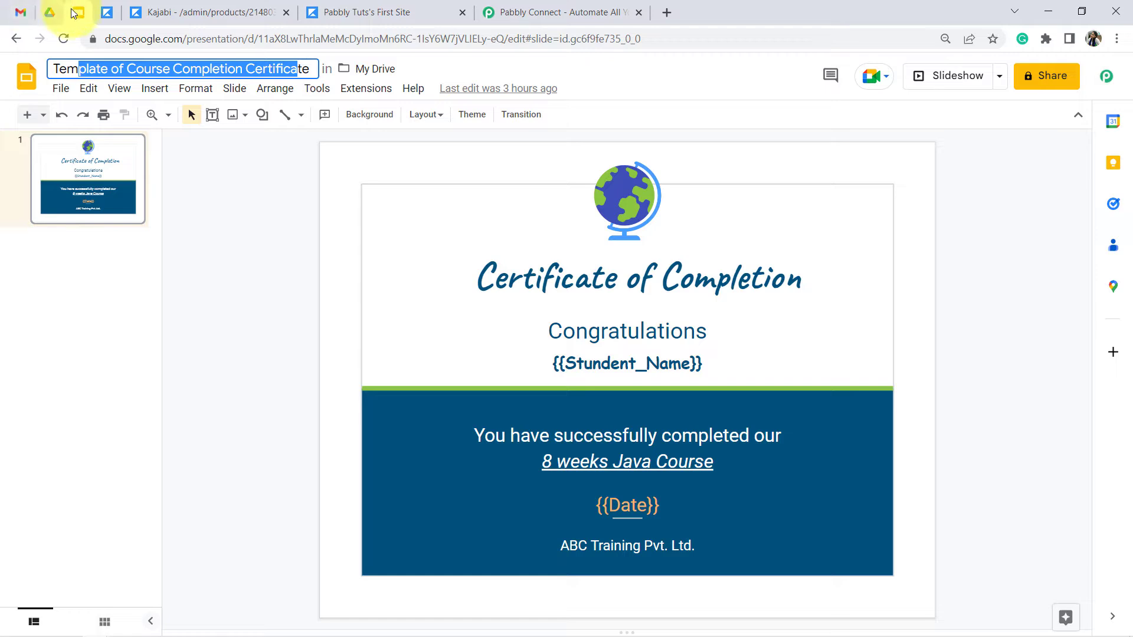
click(171, 7)
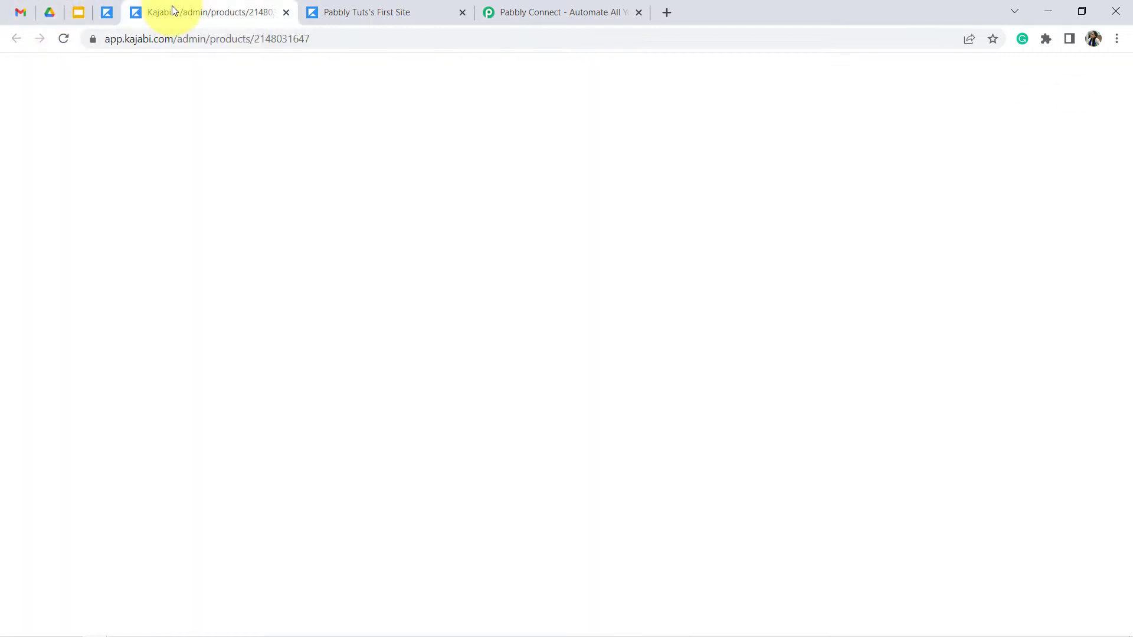
click(20, 12)
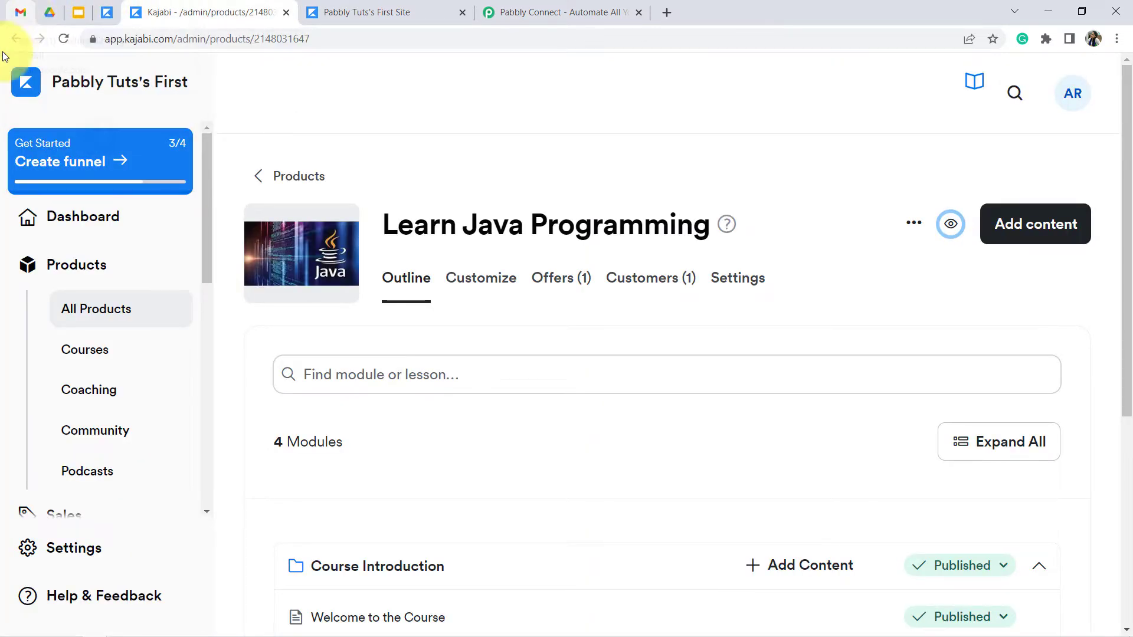
Step: Switch to the Pabbly Connect website, sign in, and open the Pabbly Connect dashboard
click(551, 6)
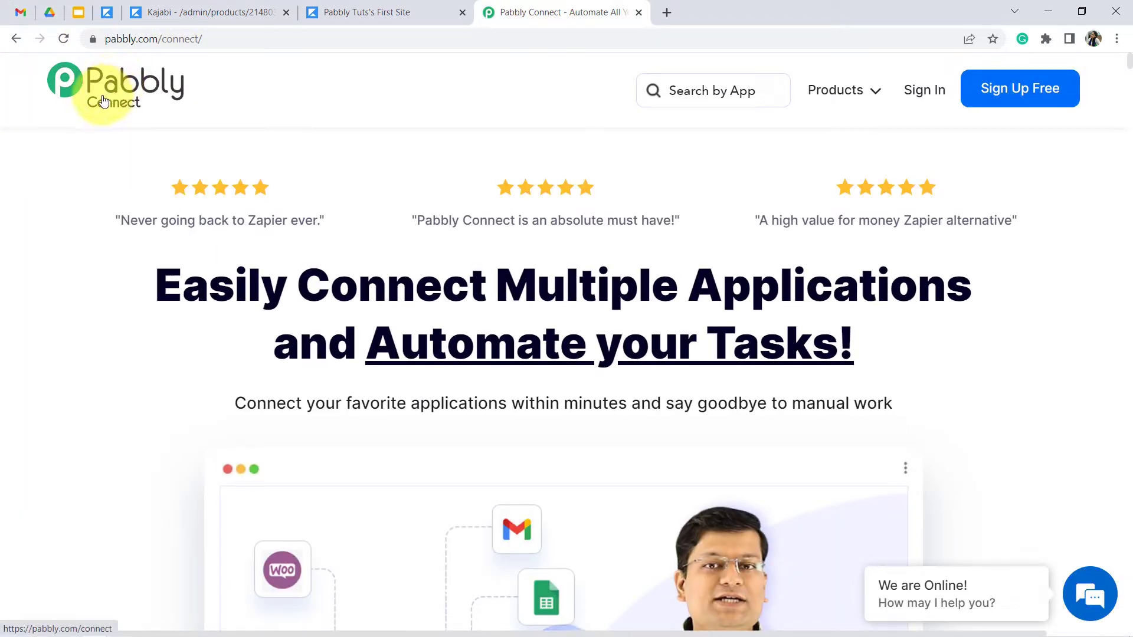
drag(147, 39, 208, 40)
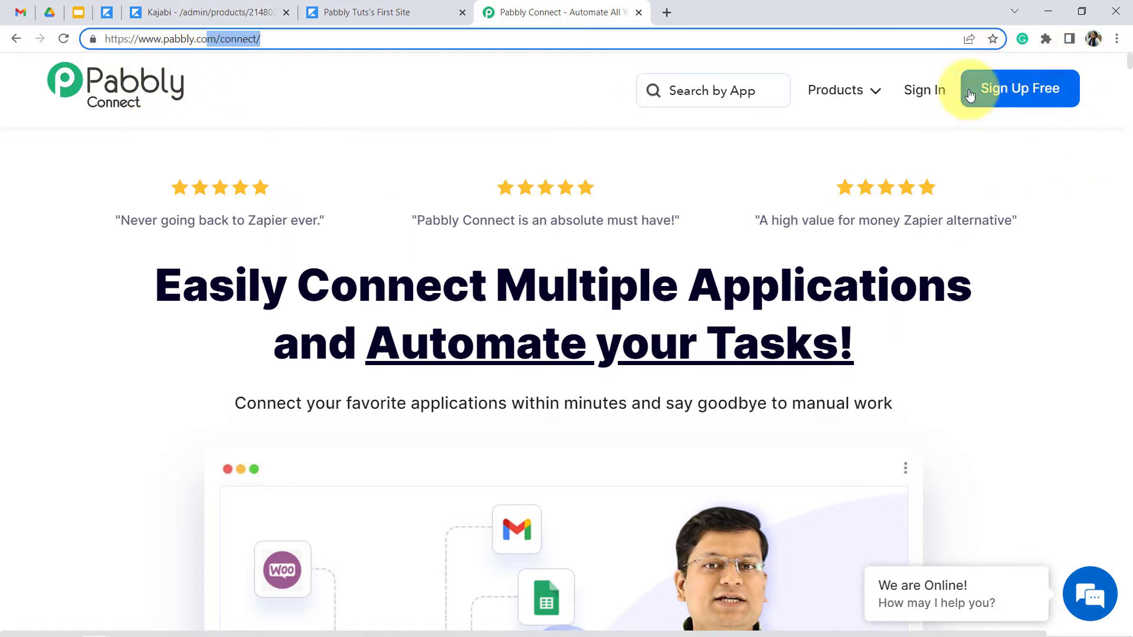
click(923, 95)
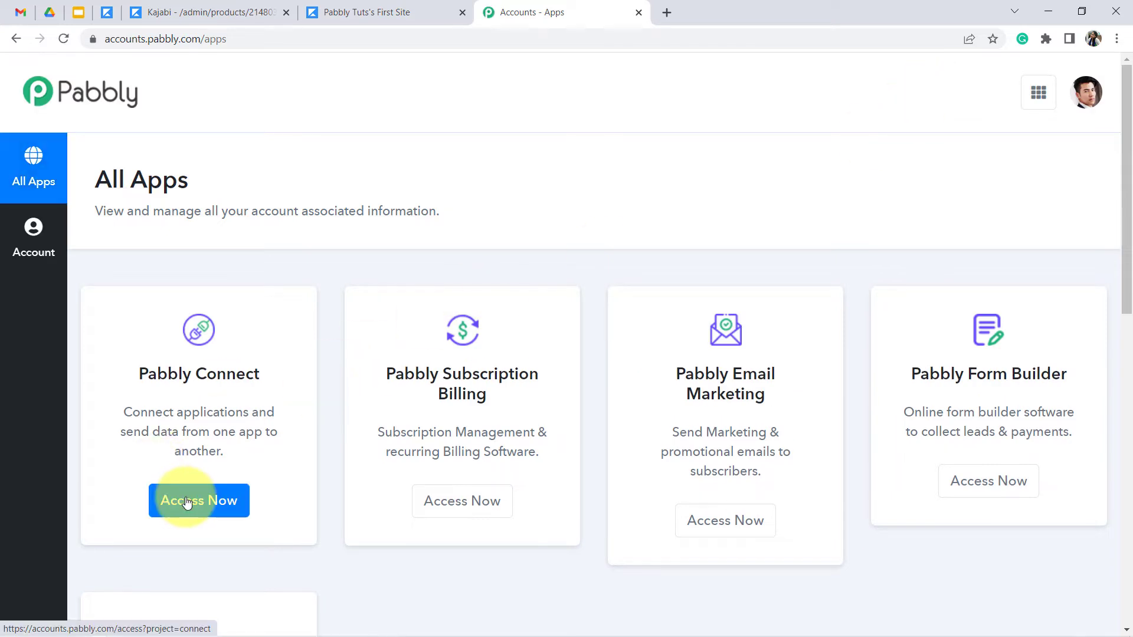
click(186, 501)
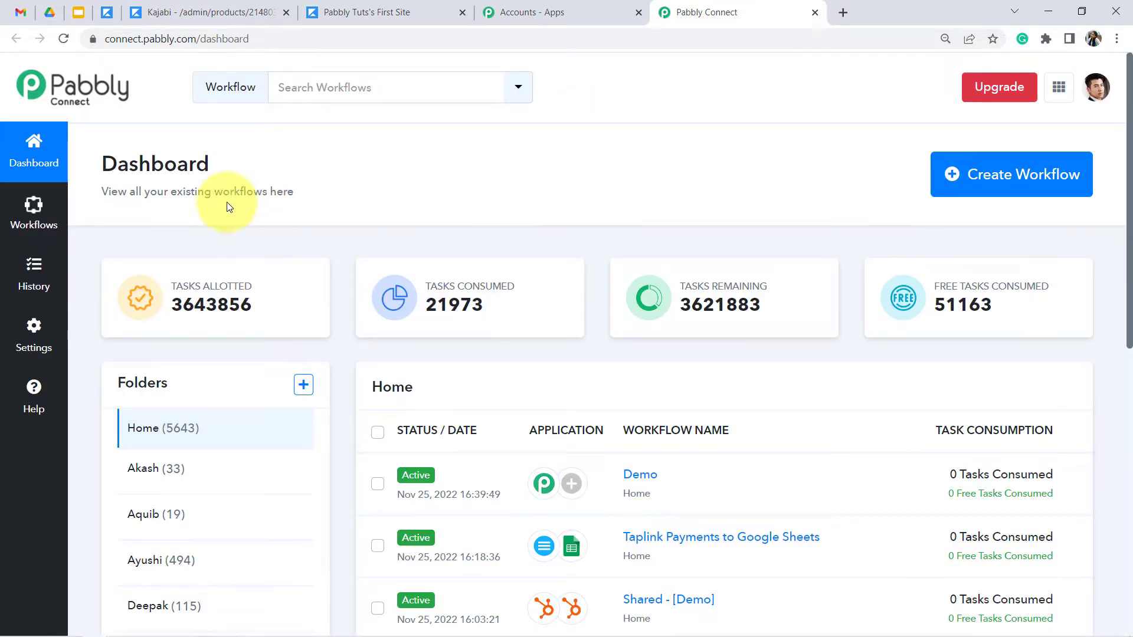
drag(101, 164, 254, 192)
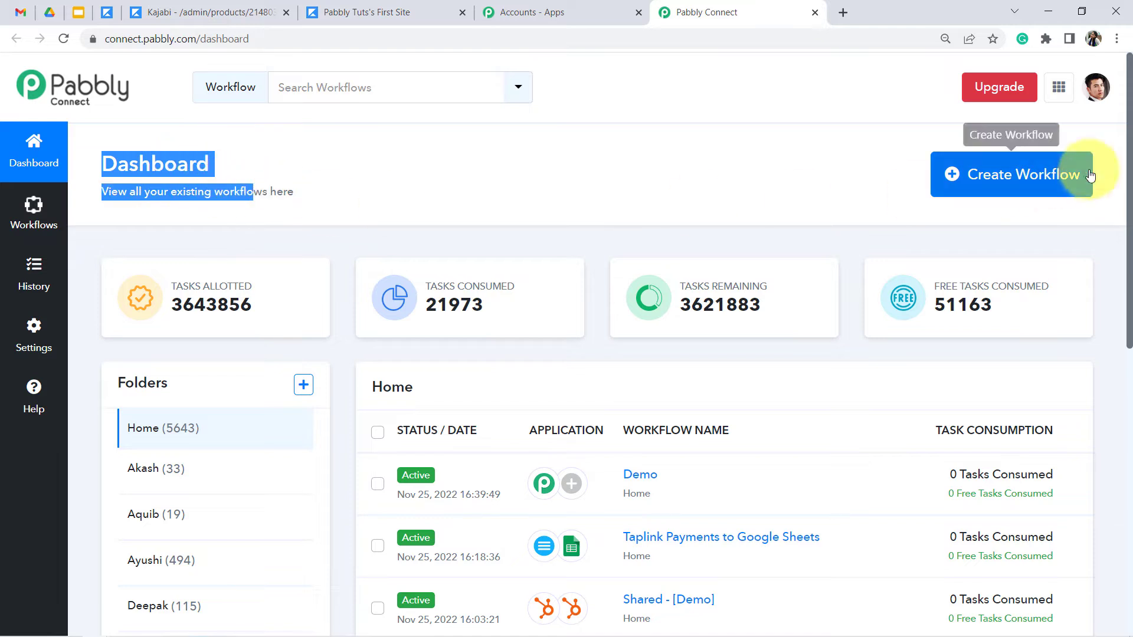
Step: Create a workflow named "Send Certificate on Gmail on Course Completion in Kajabi"
click(1008, 179)
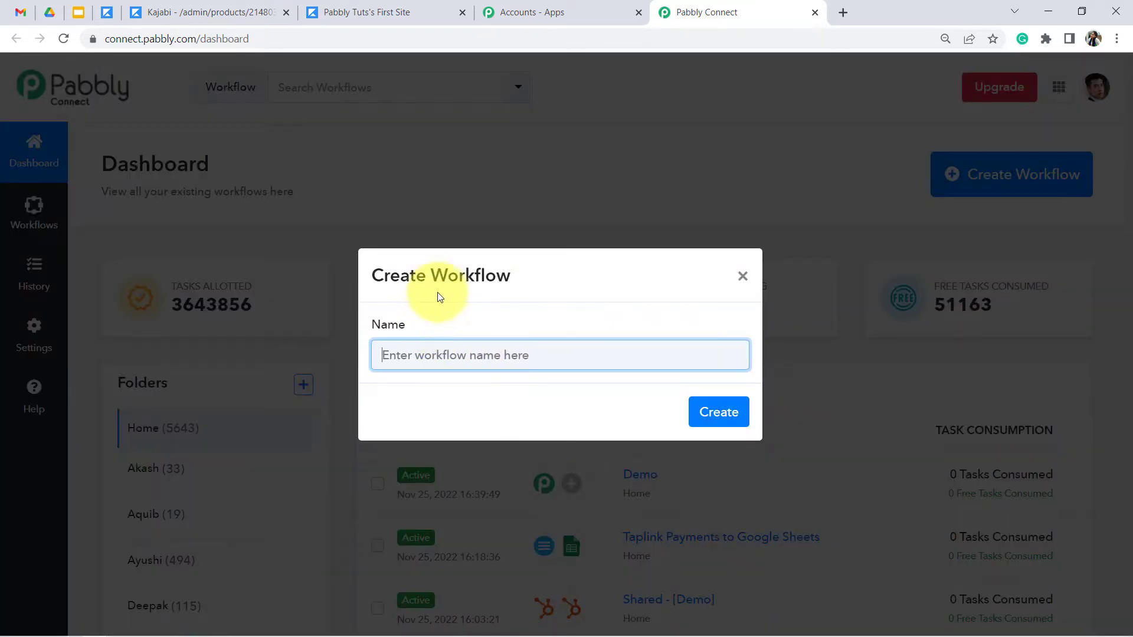
drag(430, 281, 455, 285)
click(474, 342)
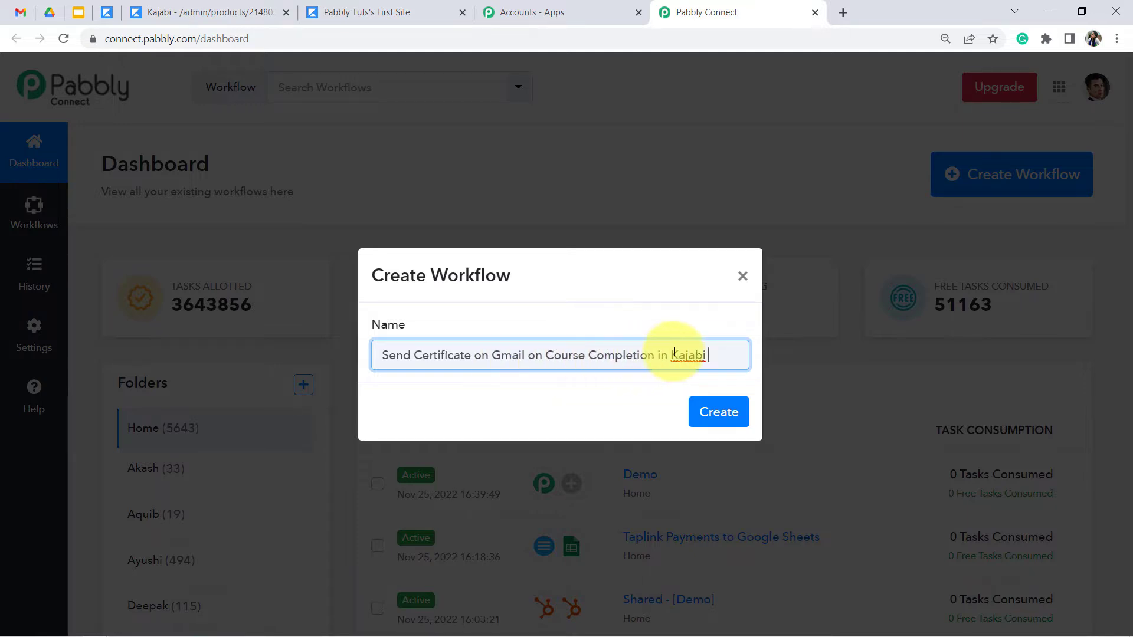
click(720, 416)
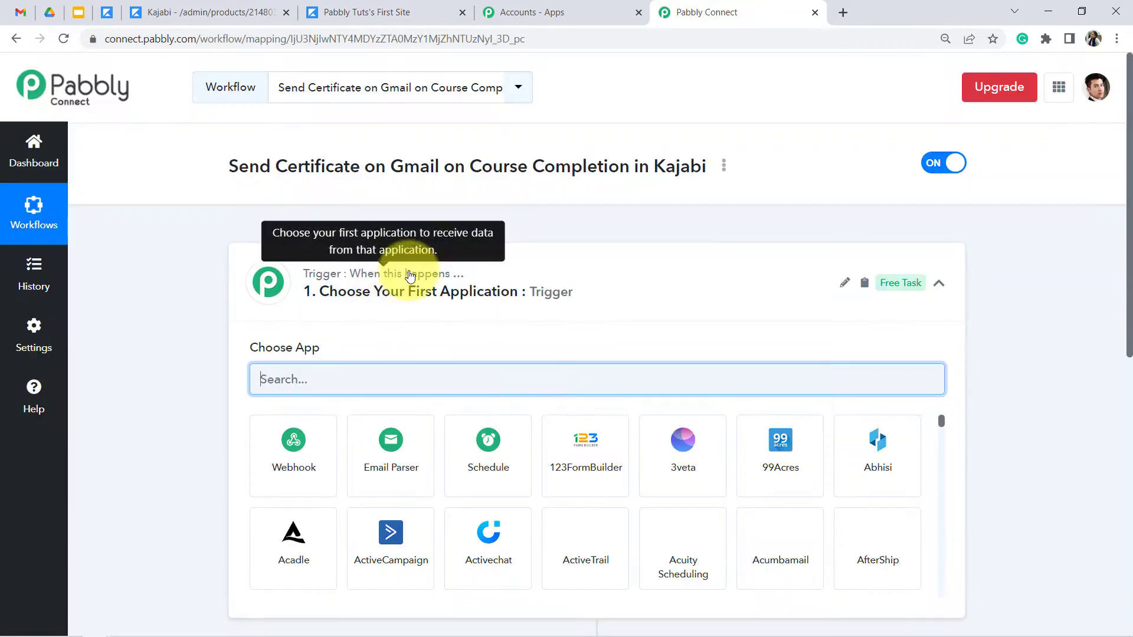
Step: Choose Kajabi as the workflow's trigger application
click(392, 269)
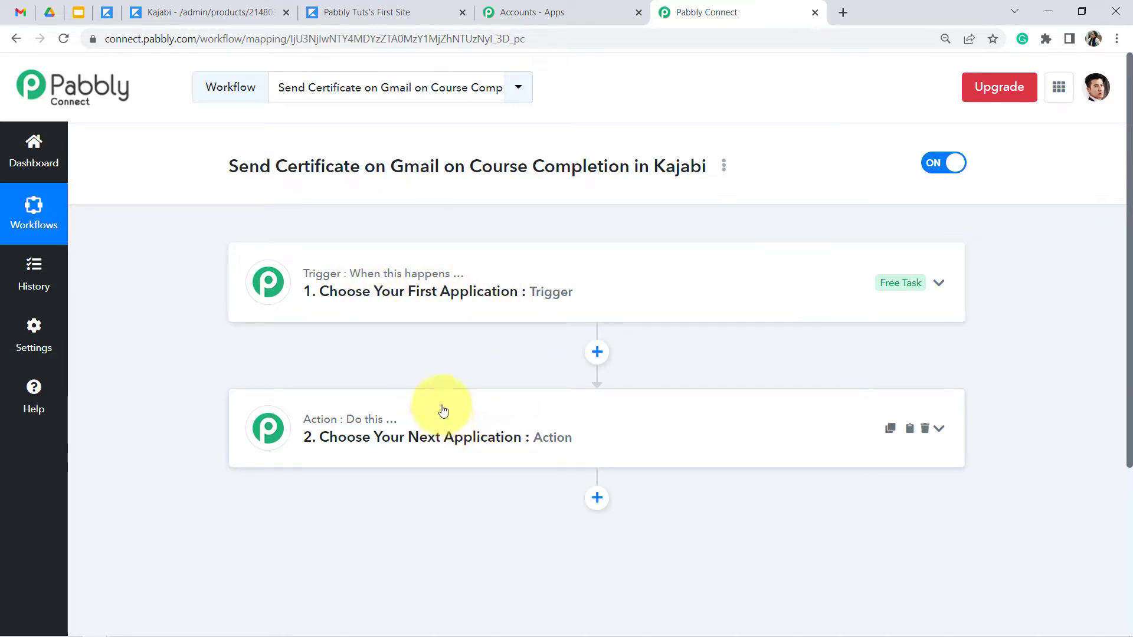
drag(254, 177, 511, 154)
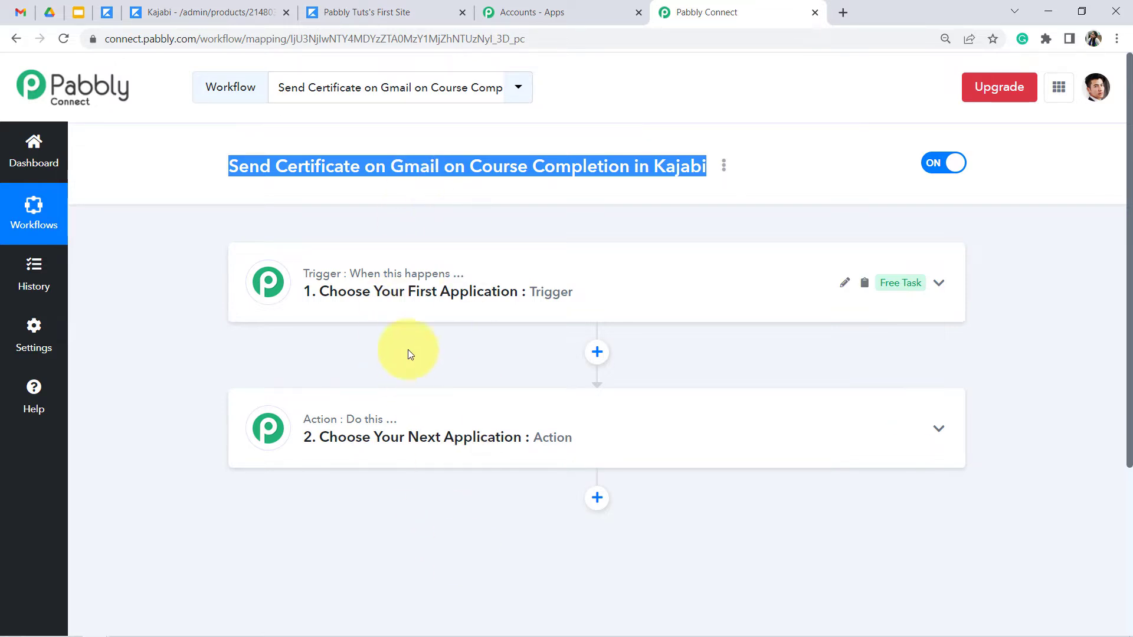
click(417, 291)
click(356, 387)
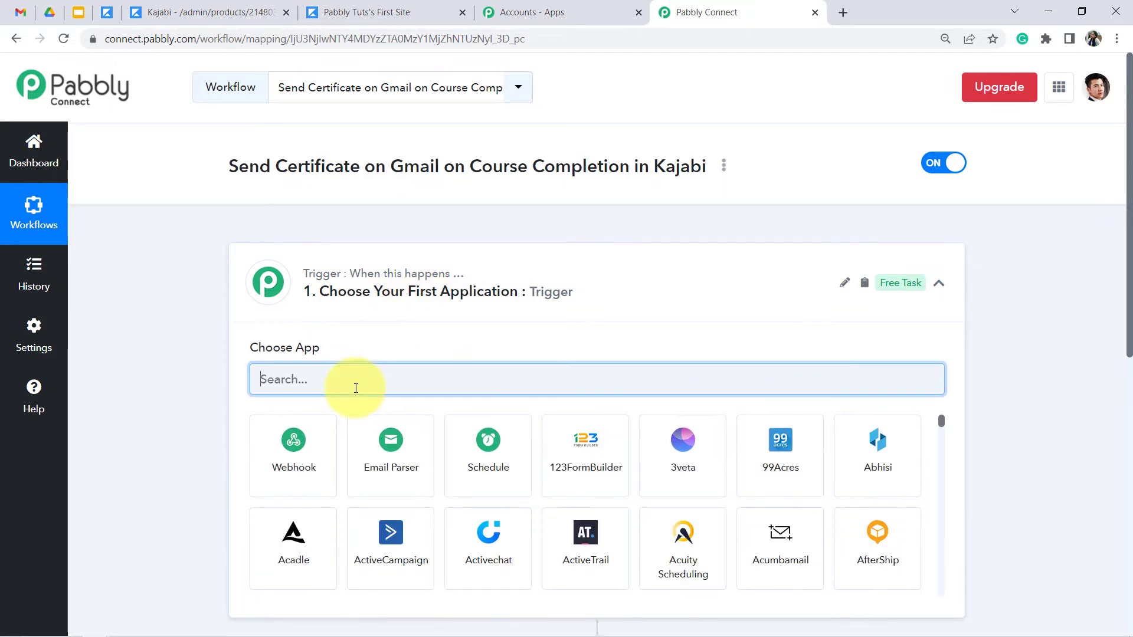
text(kajabi)
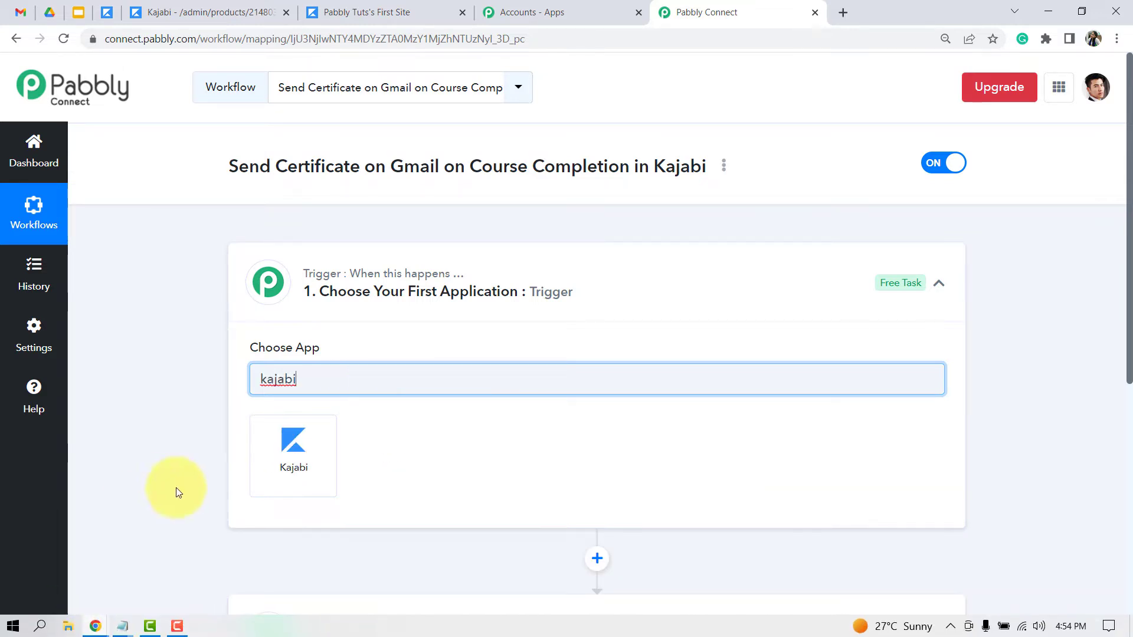
click(289, 443)
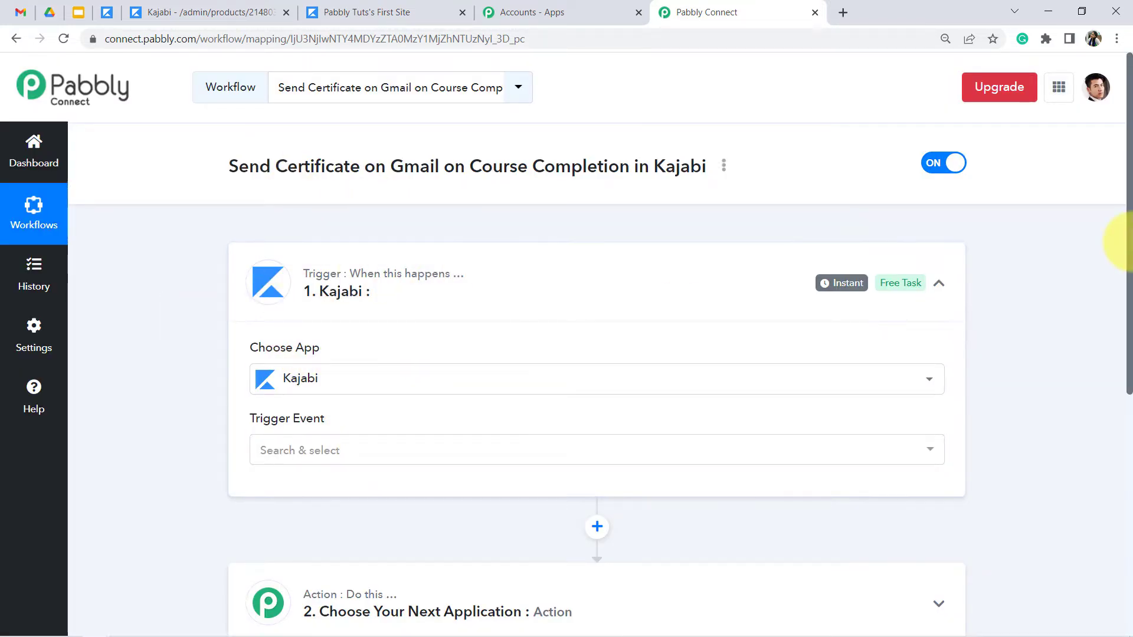
Step: Set the Kajabi trigger event to New Form Submission
drag(1128, 241, 1128, 329)
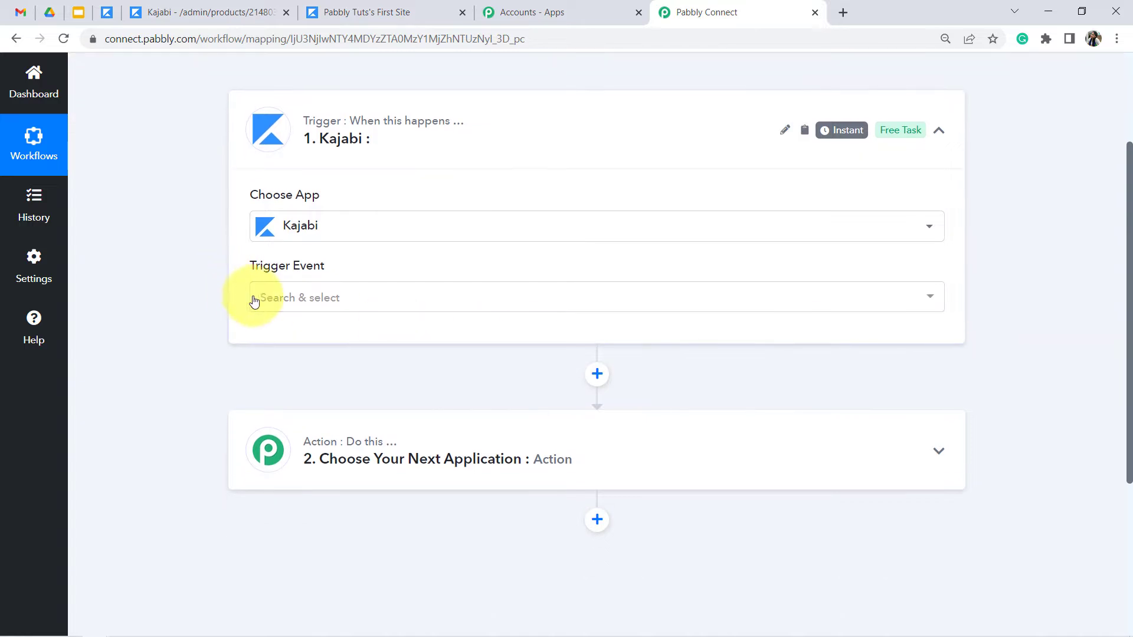
click(282, 303)
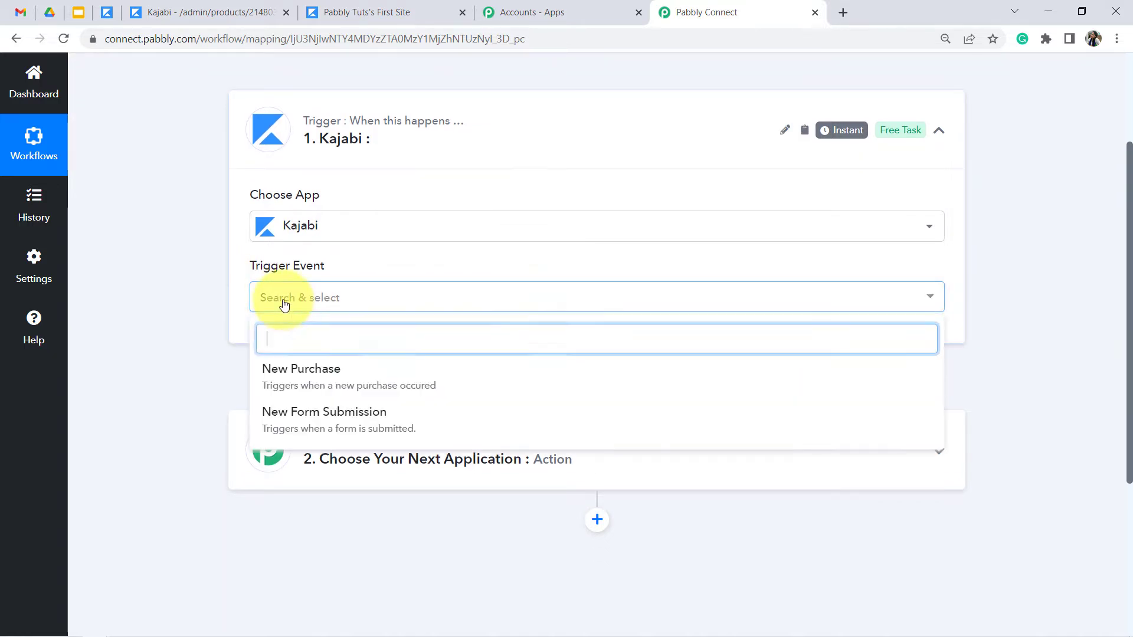
click(291, 418)
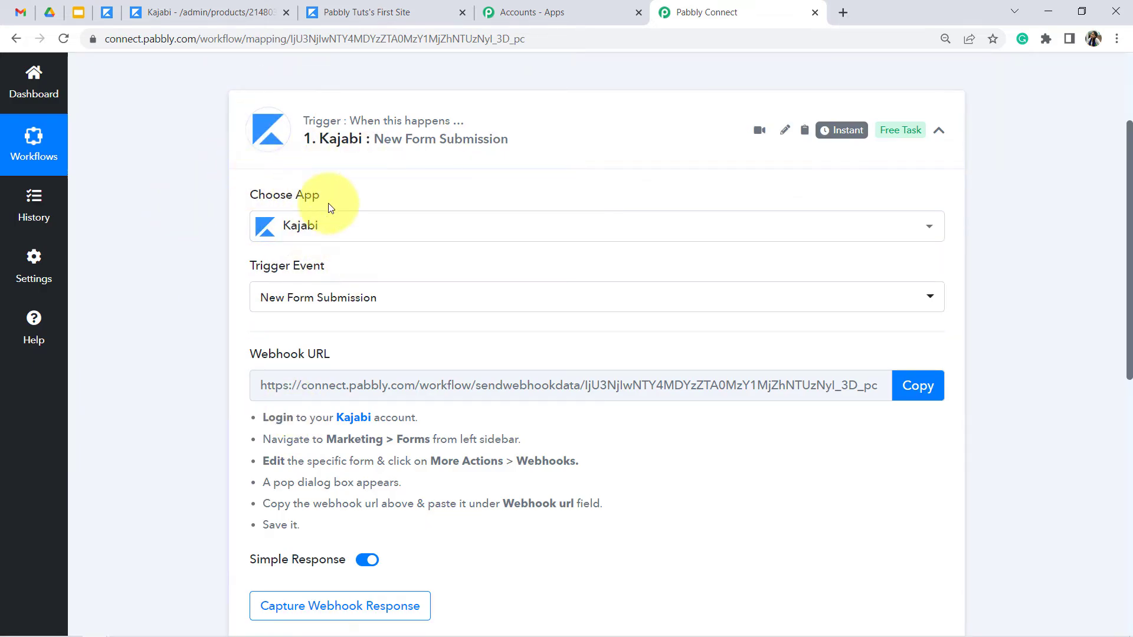
Step: Read the Kajabi webhook setup instructions, start capturing the webhook response, and copy the trigger's webhook URL
drag(269, 354, 329, 356)
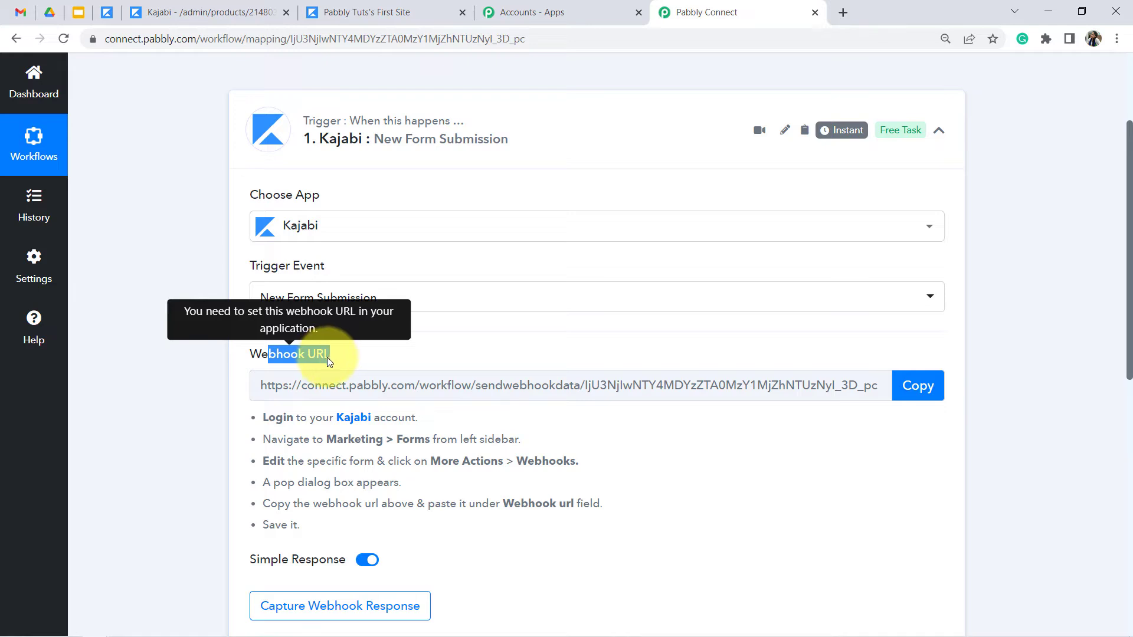
drag(284, 420, 303, 538)
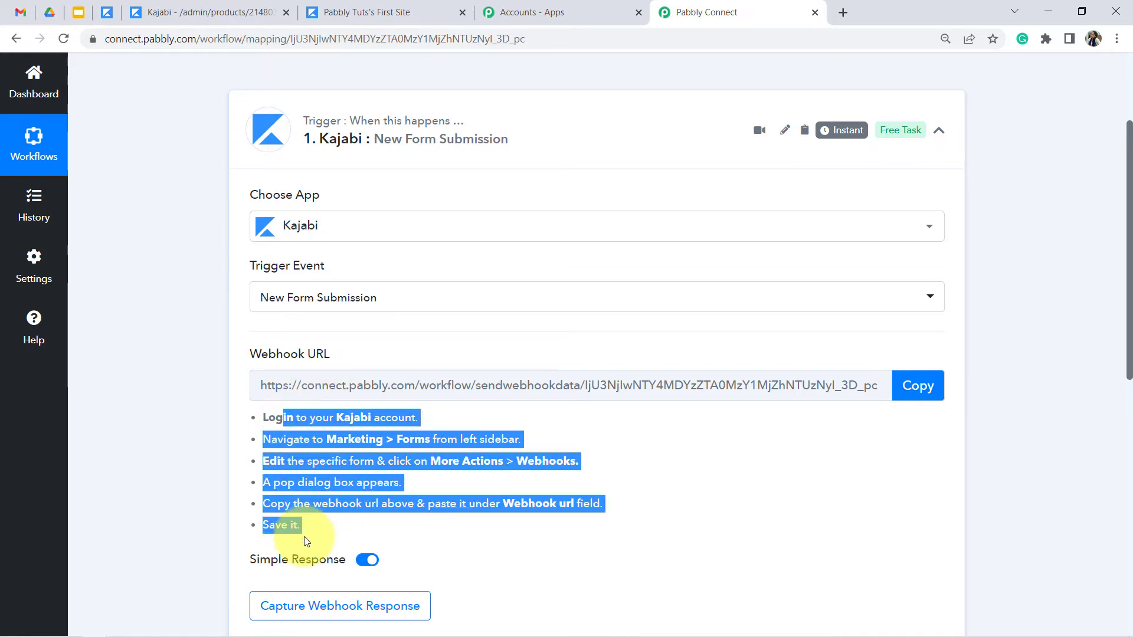
click(339, 496)
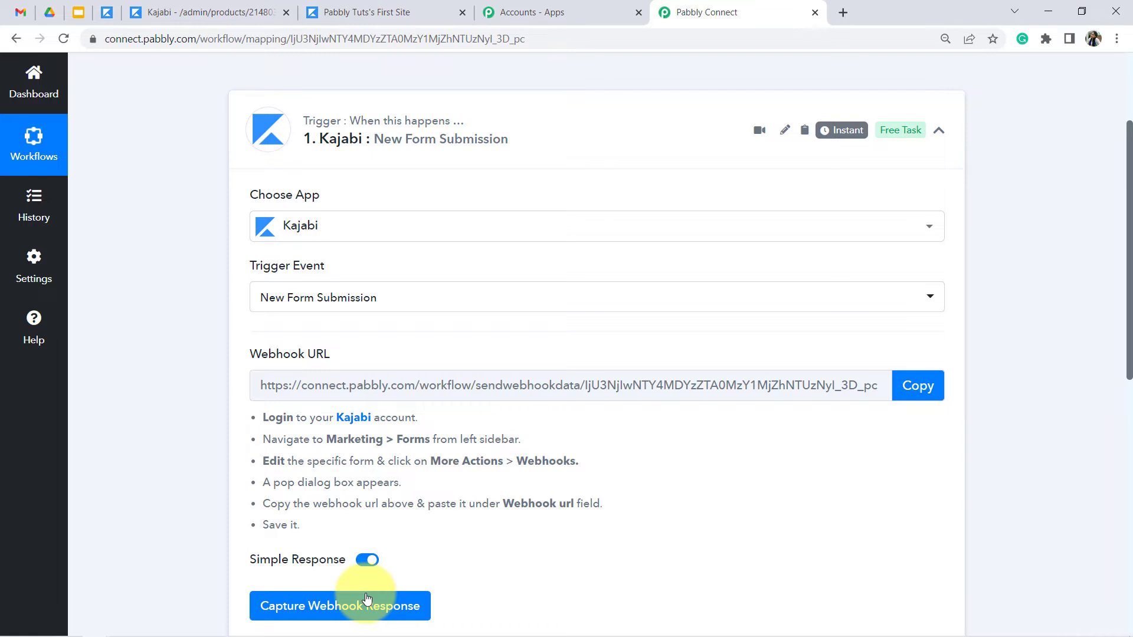
click(909, 386)
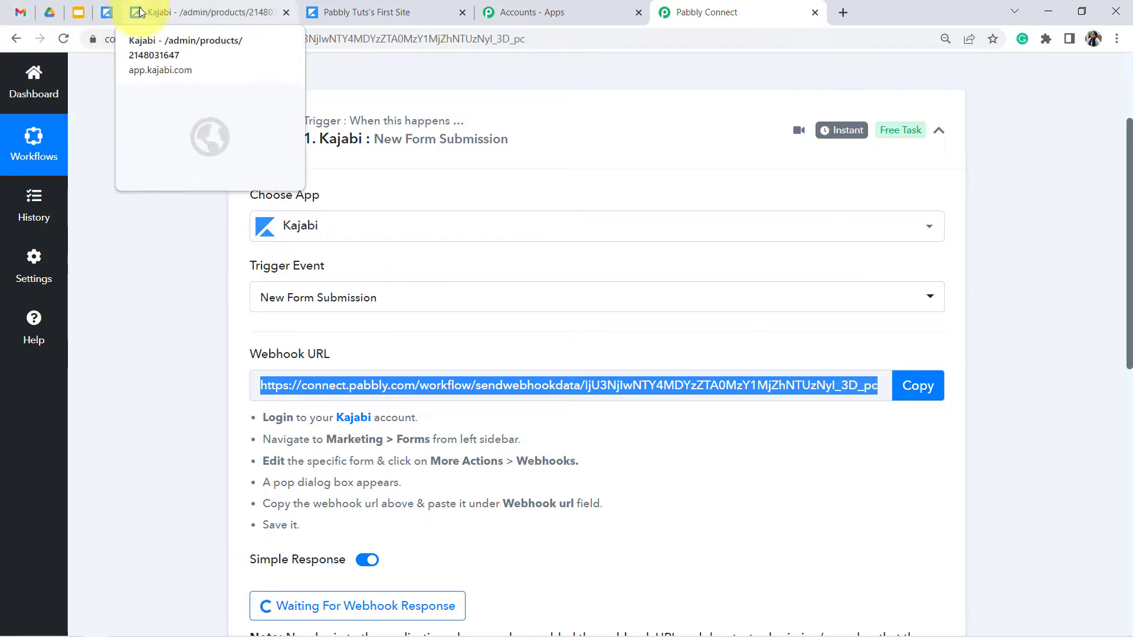
Step: Switch to Kajabi and open the Certificate Registration Form from the site's marketing forms
click(107, 12)
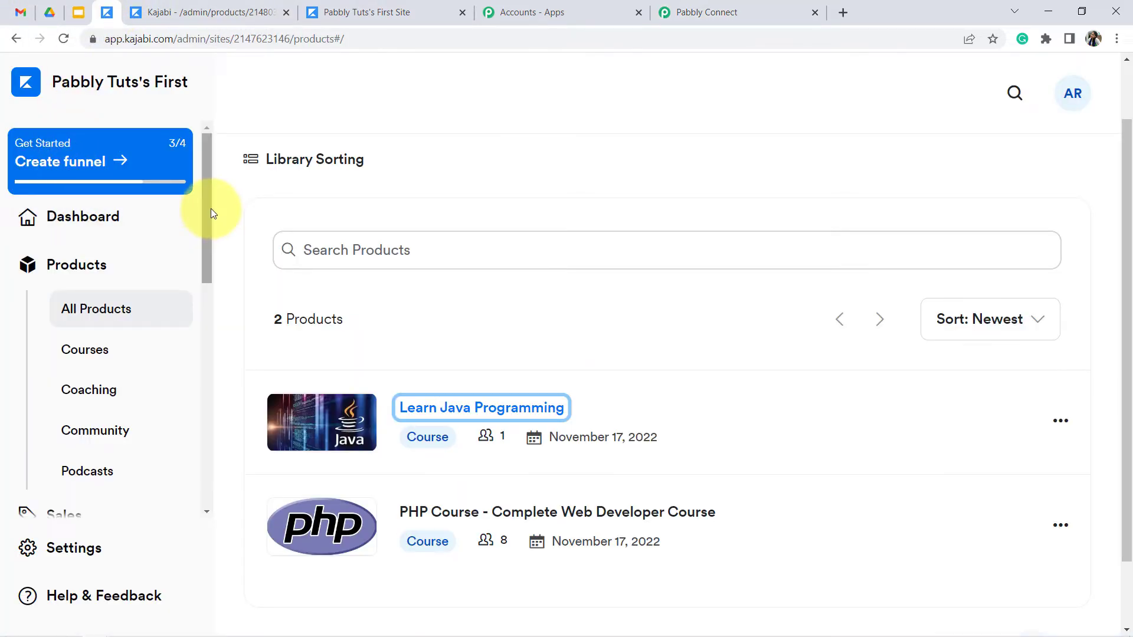
drag(210, 208, 208, 362)
click(72, 341)
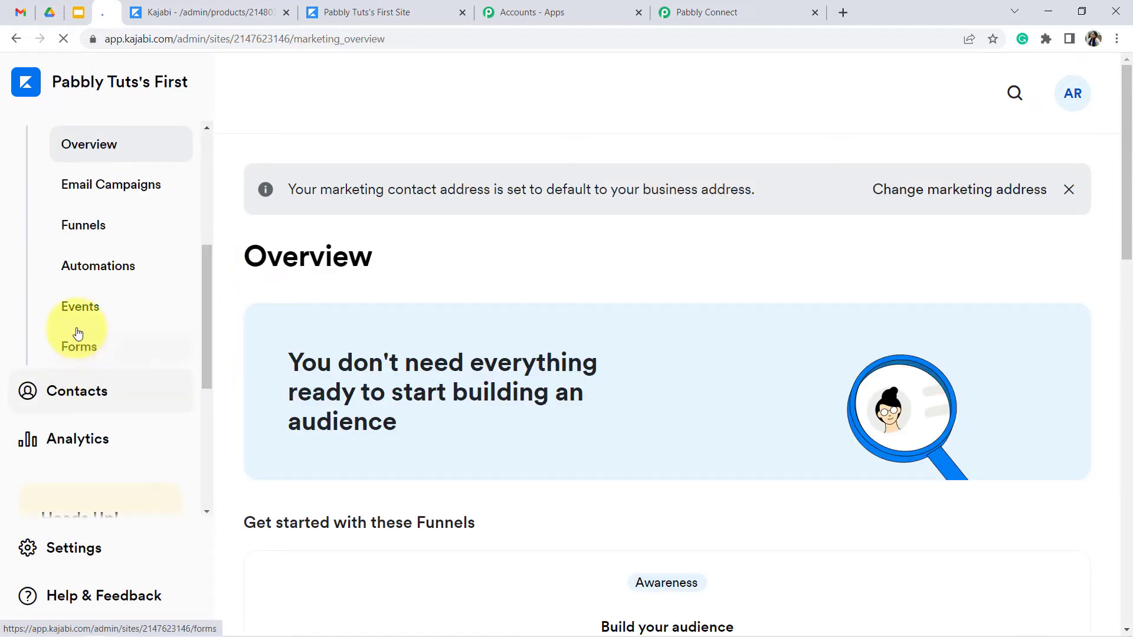
click(89, 347)
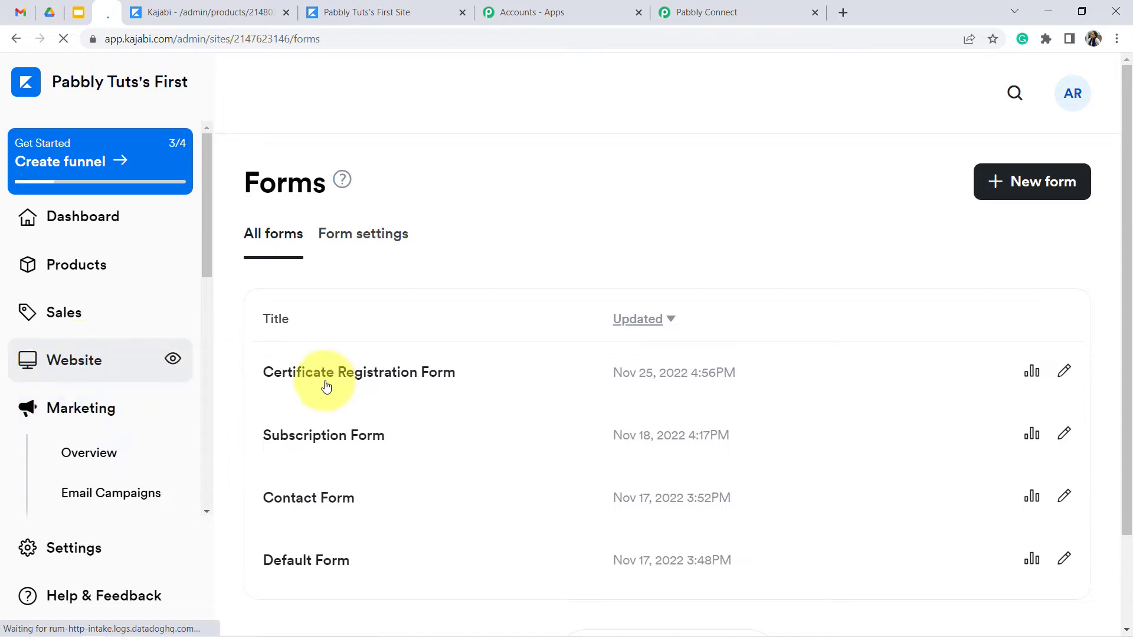
click(377, 387)
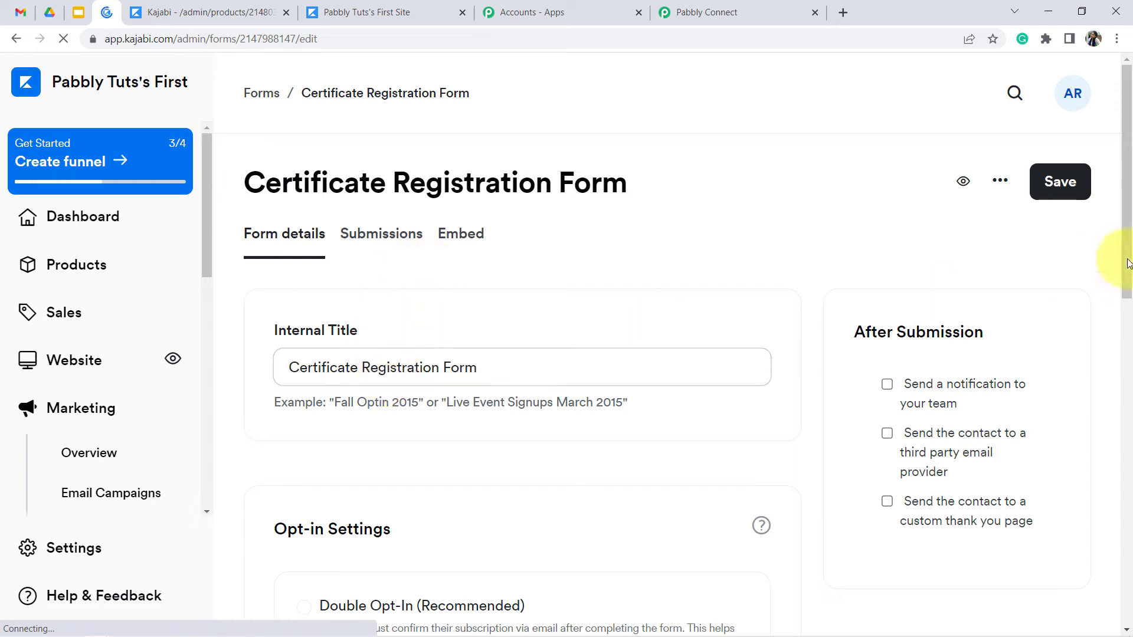
Step: Open the Certificate Registration Form's embed settings and review its embed code and preview
click(468, 243)
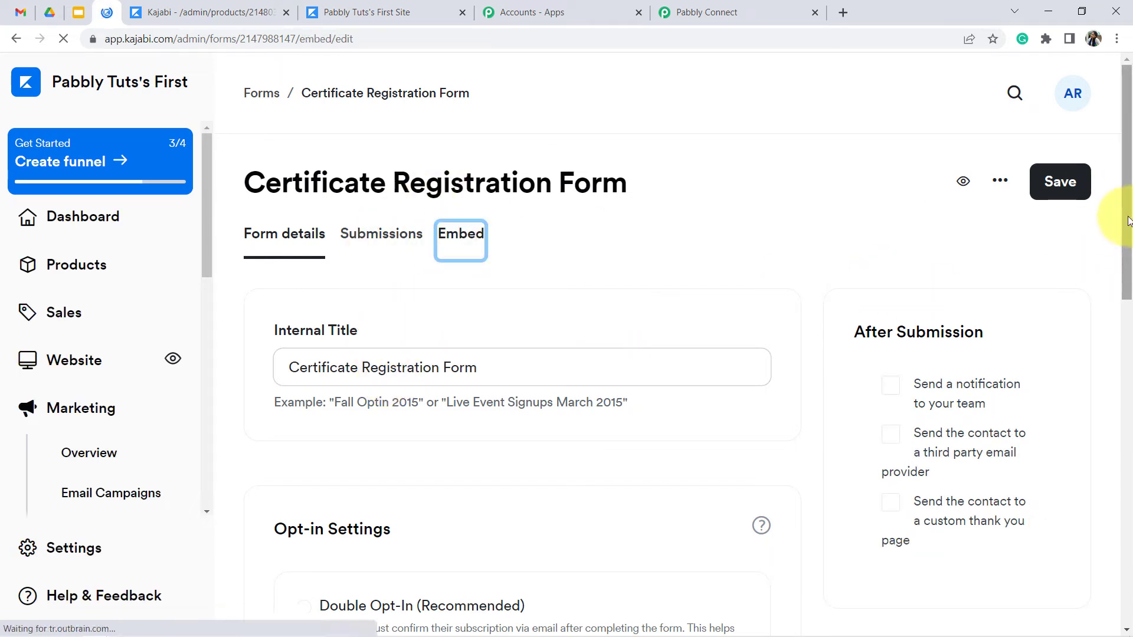
drag(1126, 235, 1114, 326)
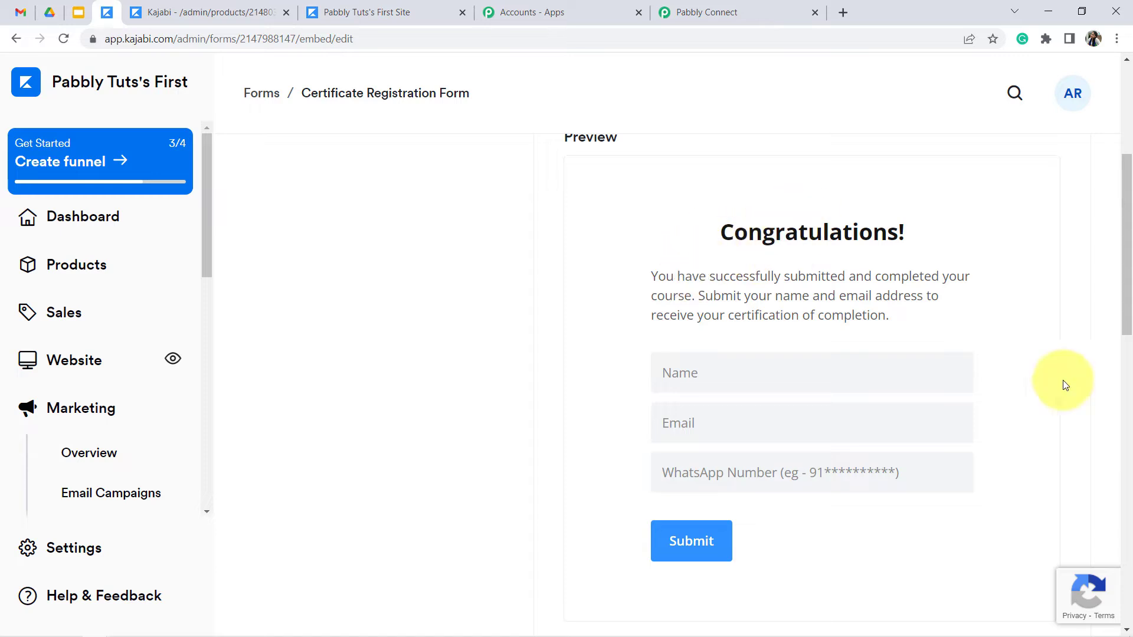
drag(1128, 341, 1117, 216)
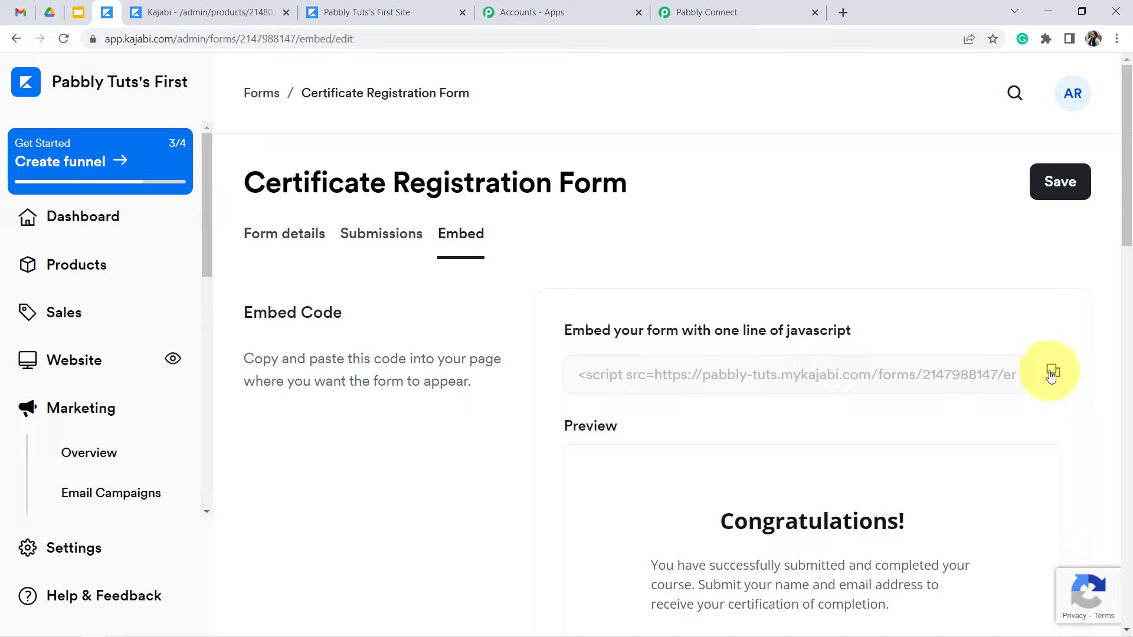
Step: Open the 10th Lesson from the Course Wrap Up module of the Learn Java Programming product
click(171, 5)
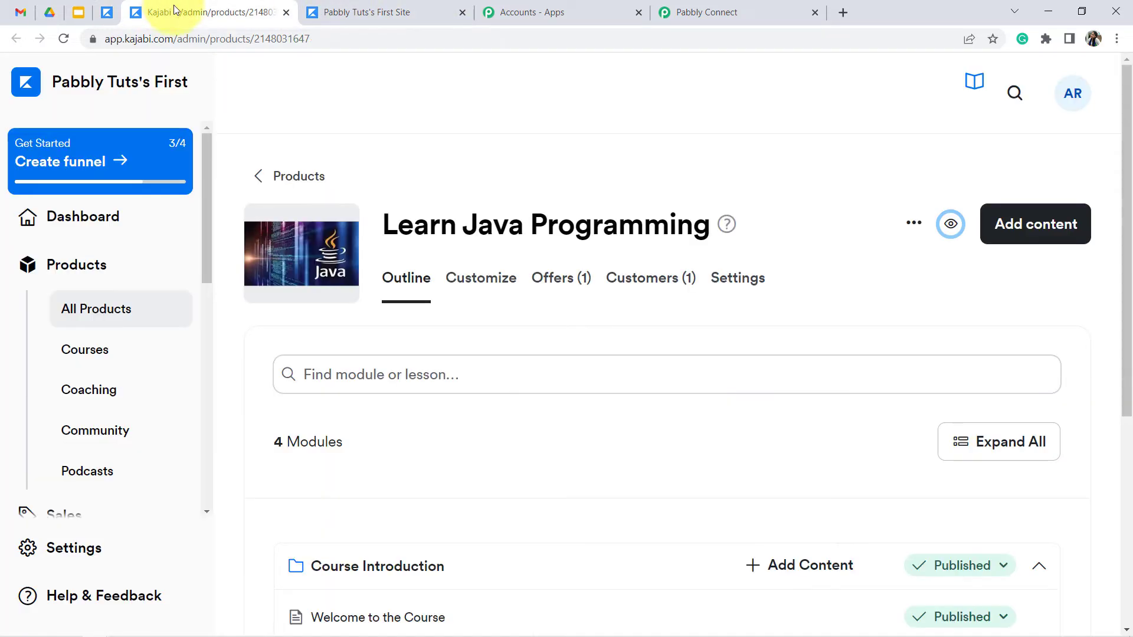
drag(1131, 277, 1131, 484)
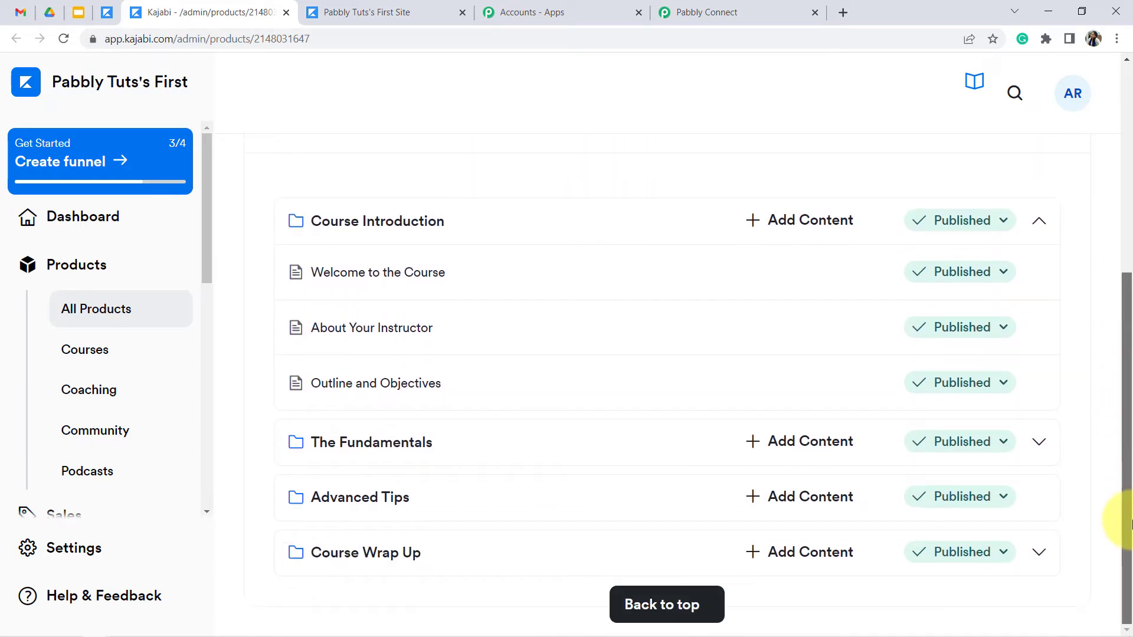
click(743, 553)
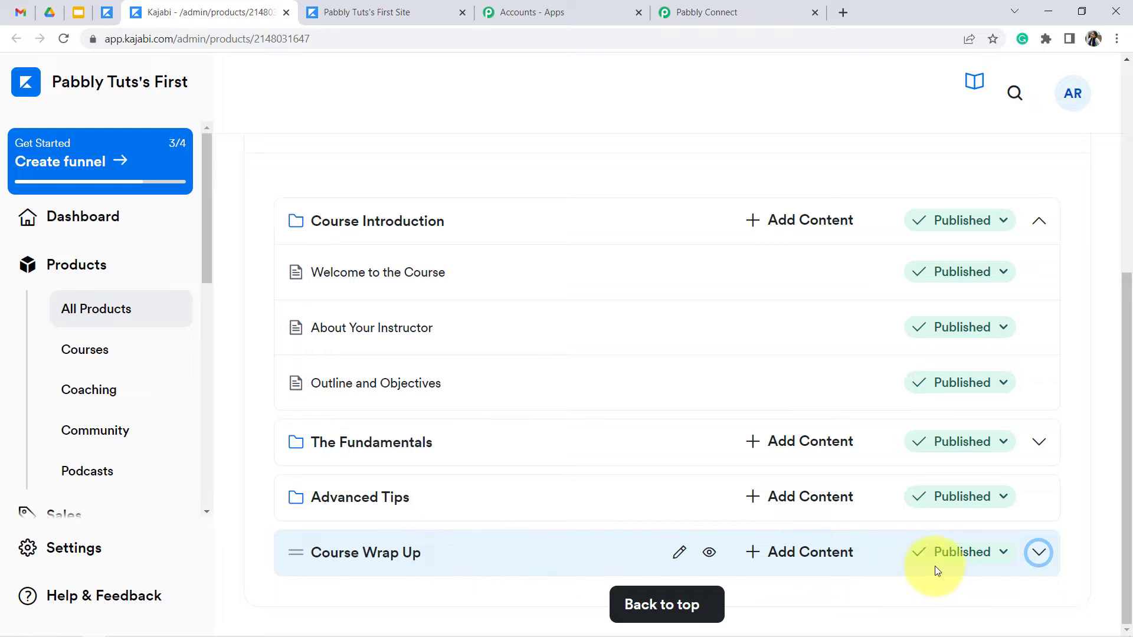
click(1038, 552)
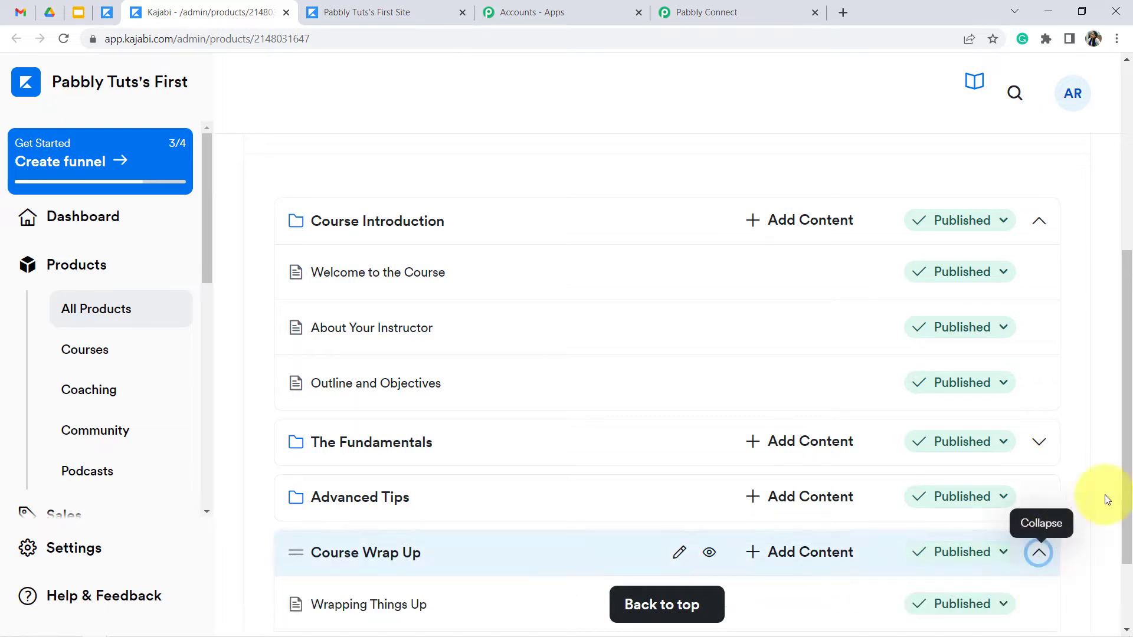
scroll(1120, 470, down, 2)
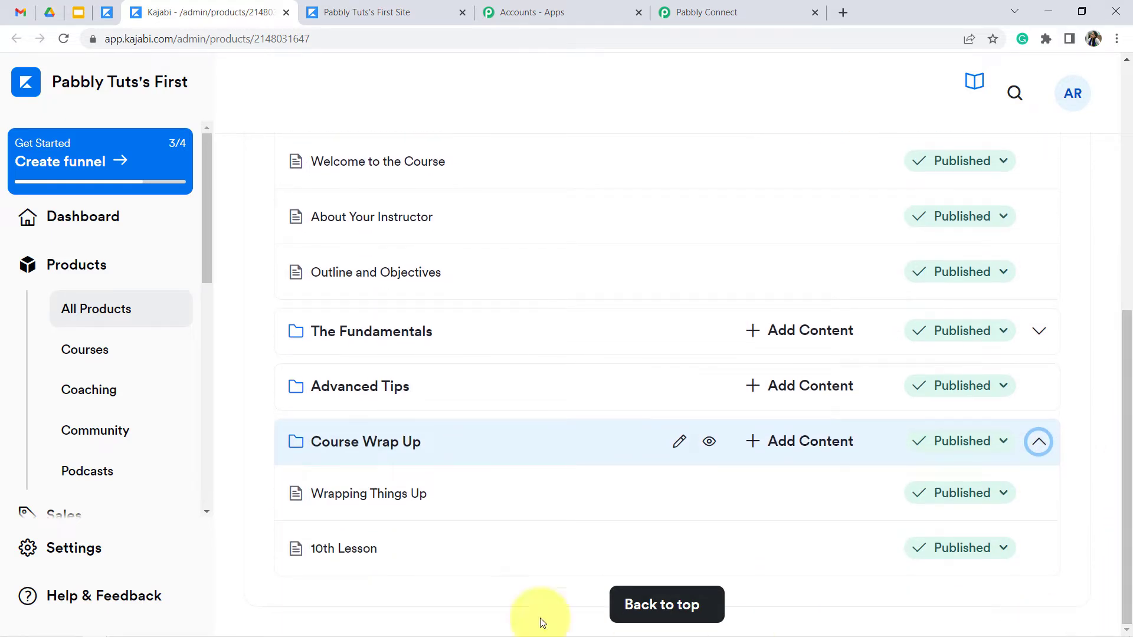
click(366, 555)
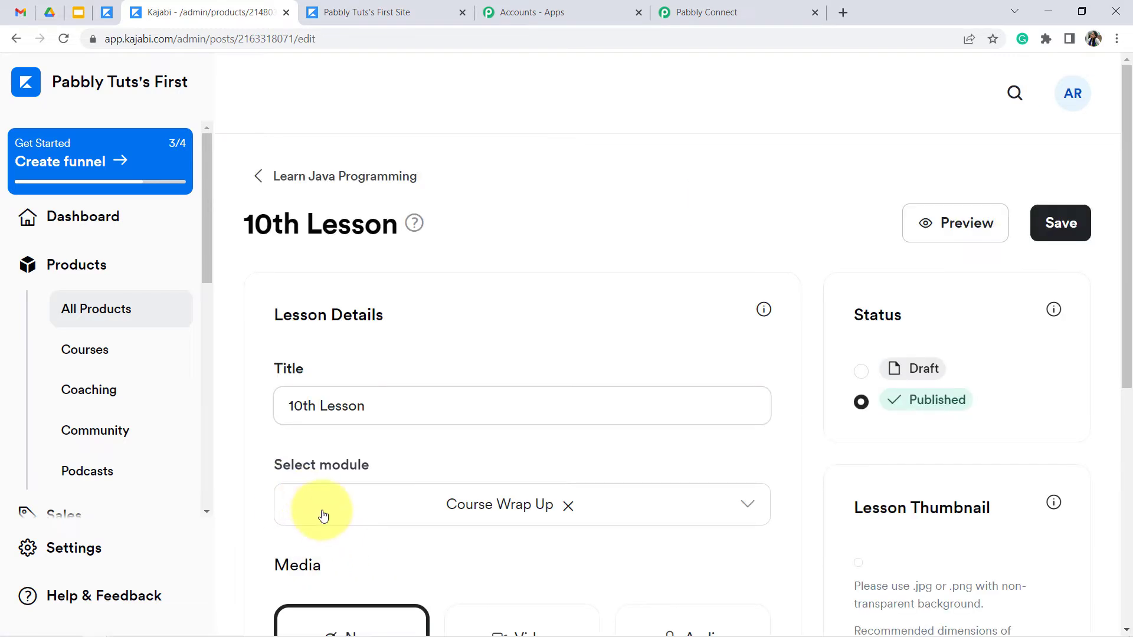
Step: Review the form embed script in the 10th Lesson's source code, and close the code without changes
drag(1127, 118, 1124, 298)
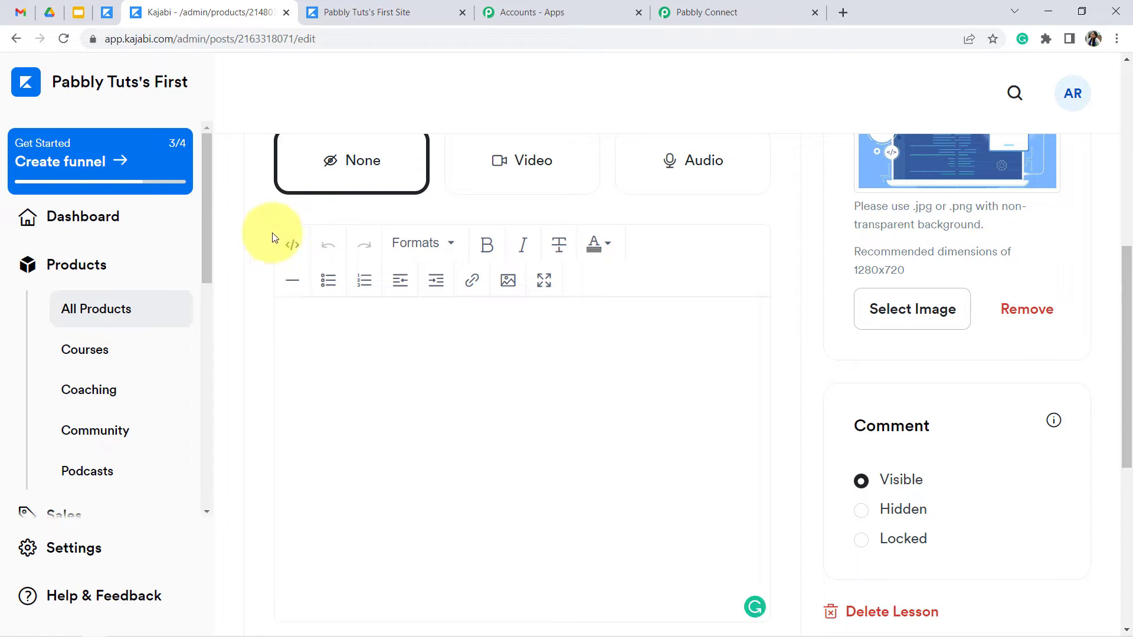
click(291, 247)
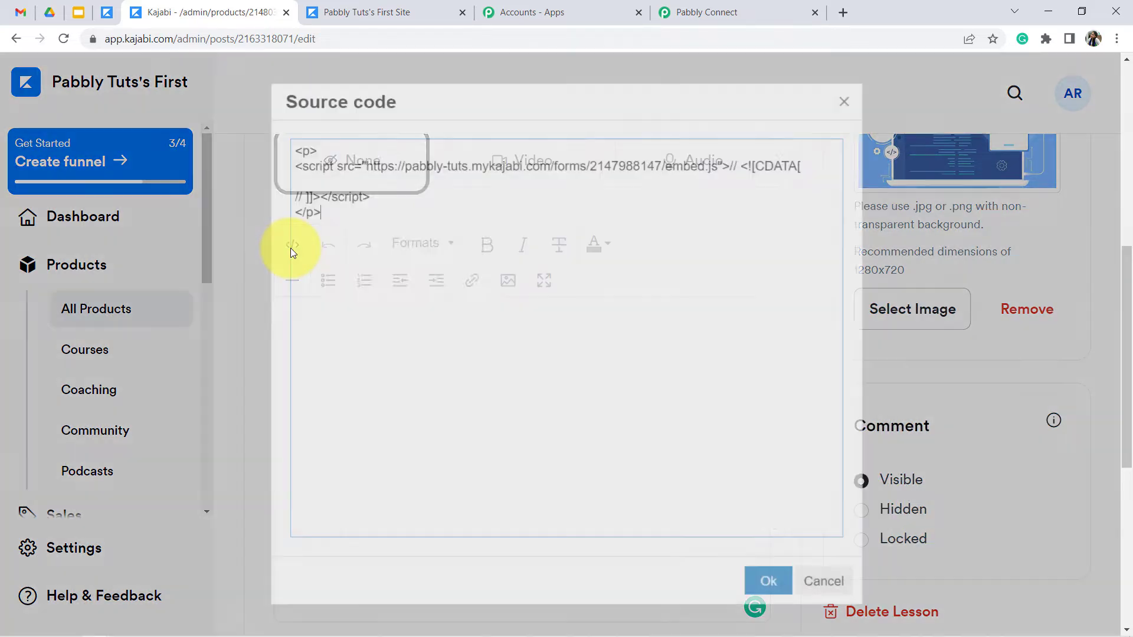
drag(318, 206, 283, 144)
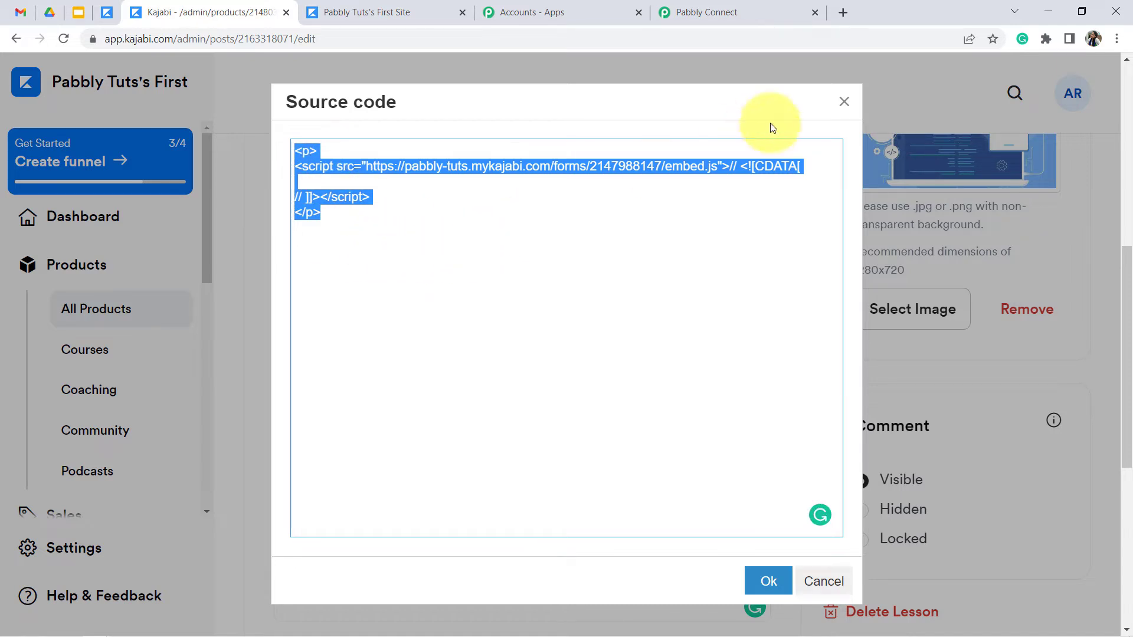
click(843, 101)
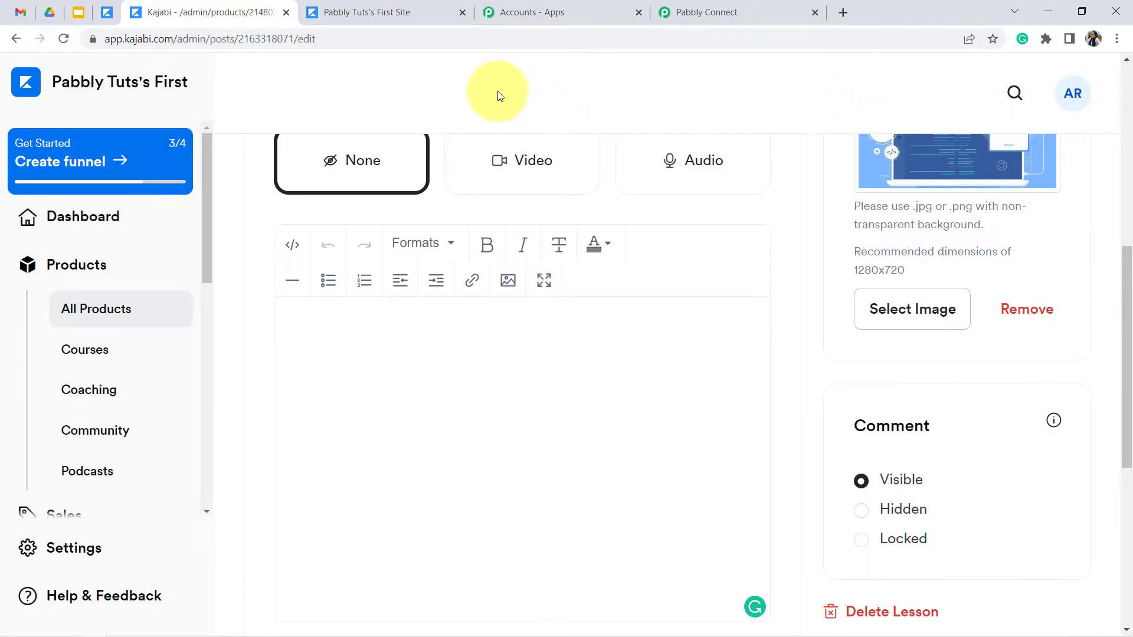
drag(1126, 441, 1117, 230)
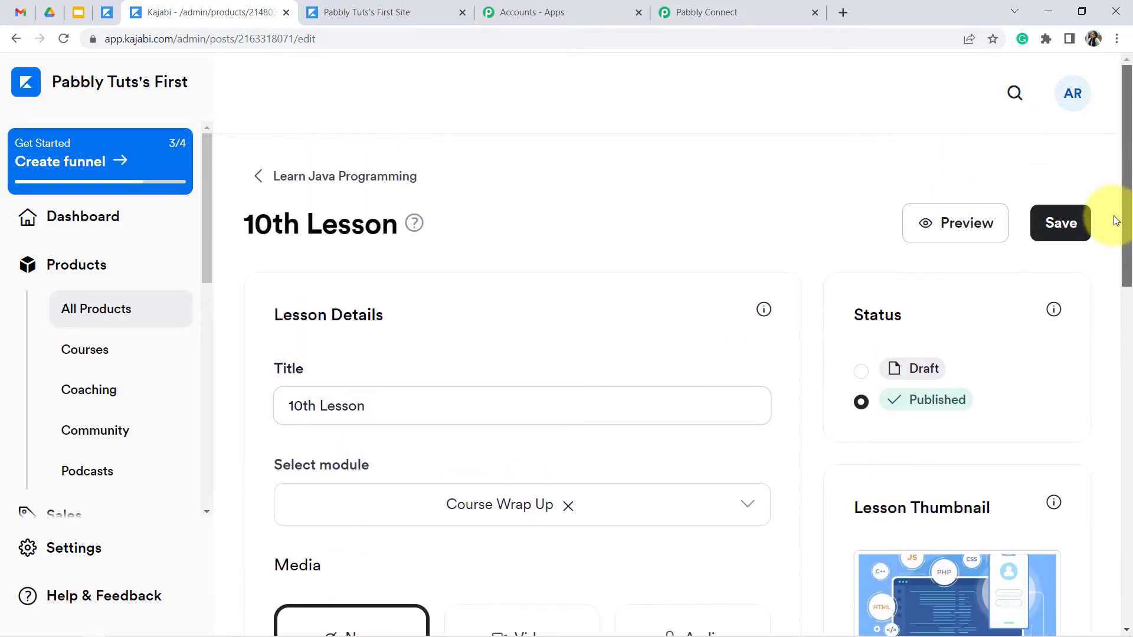
Step: Switch to Pabbly Connect and read the trigger's note about making a test submission for the webhook response
click(796, 12)
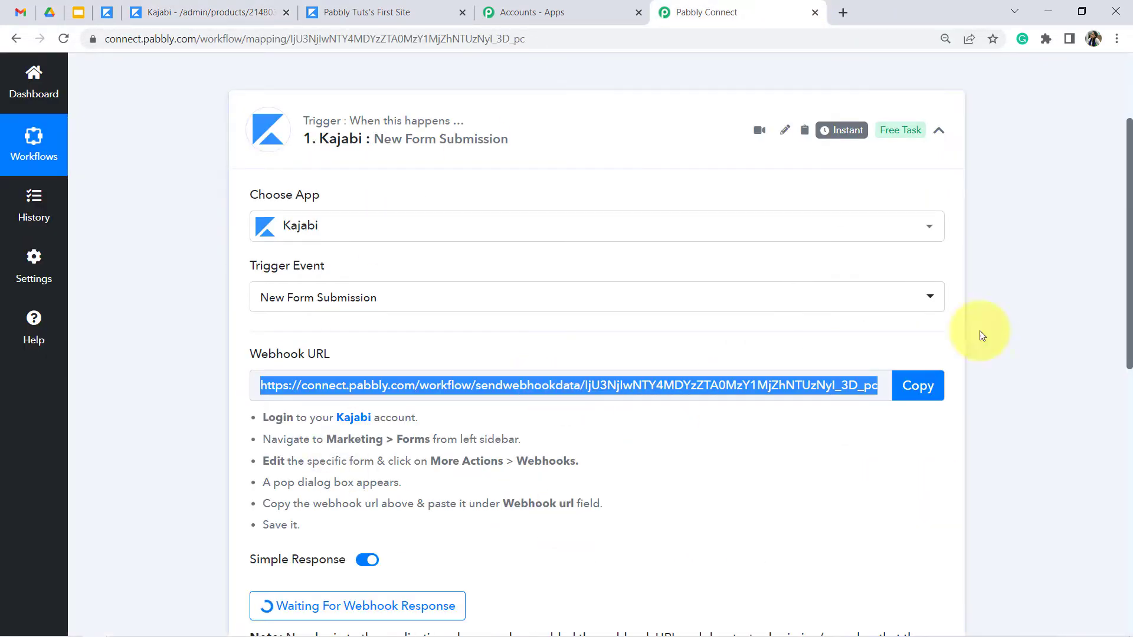
drag(1127, 270, 1117, 382)
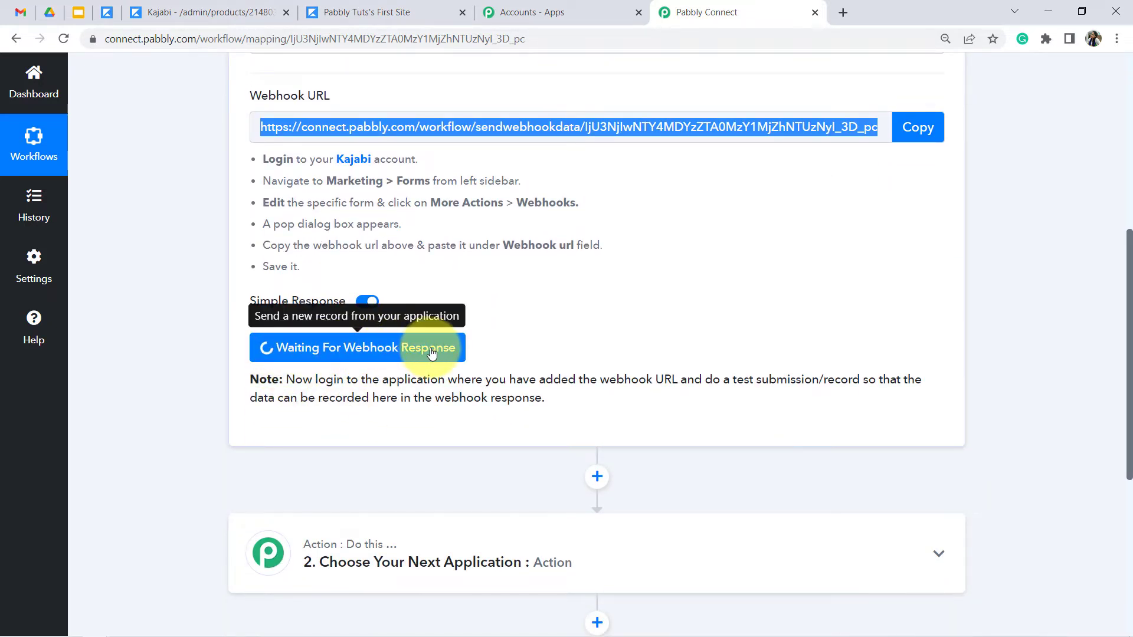
click(305, 382)
drag(305, 382, 513, 391)
drag(606, 390, 544, 415)
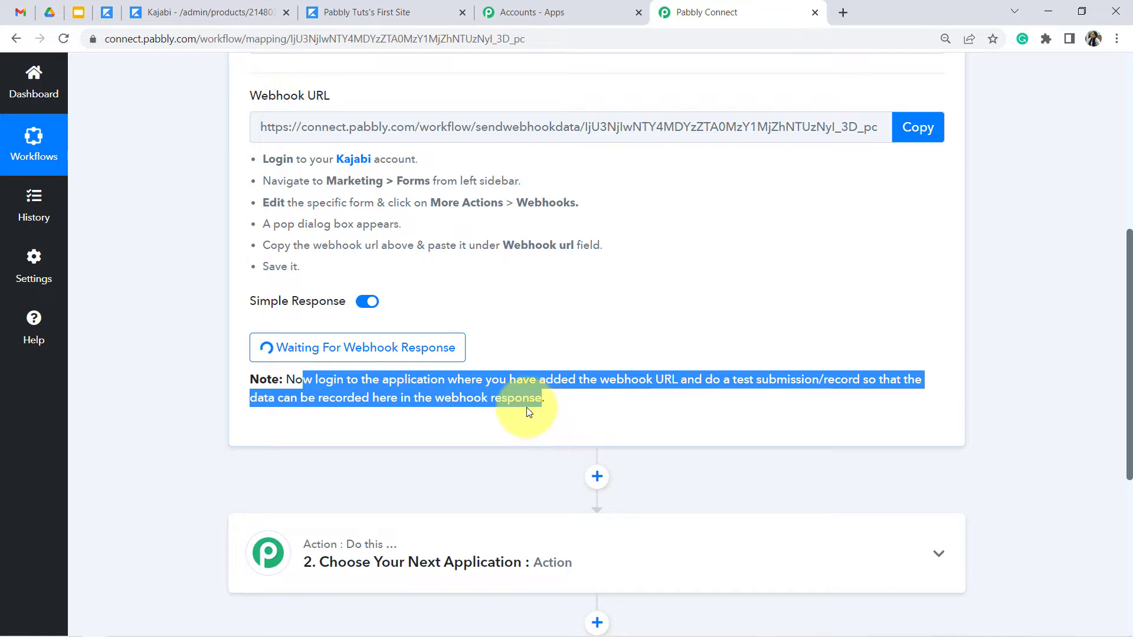
click(525, 406)
drag(730, 382, 818, 384)
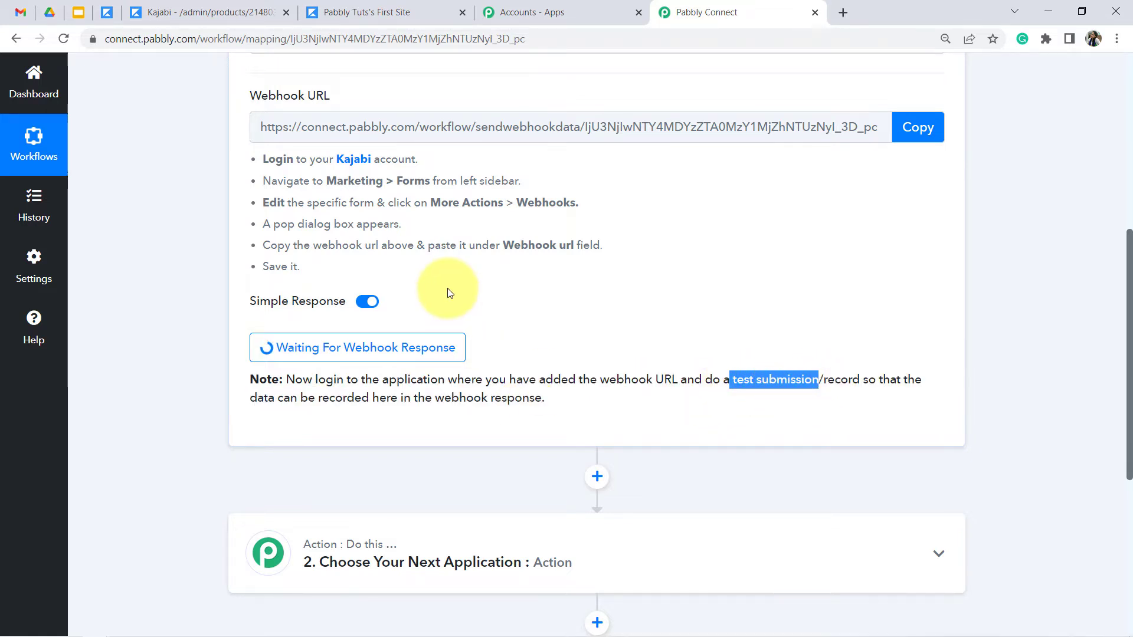
Step: Switch to the Kajabi lesson preview and examine the certificate form's name, email and WhatsApp number fields
click(378, 12)
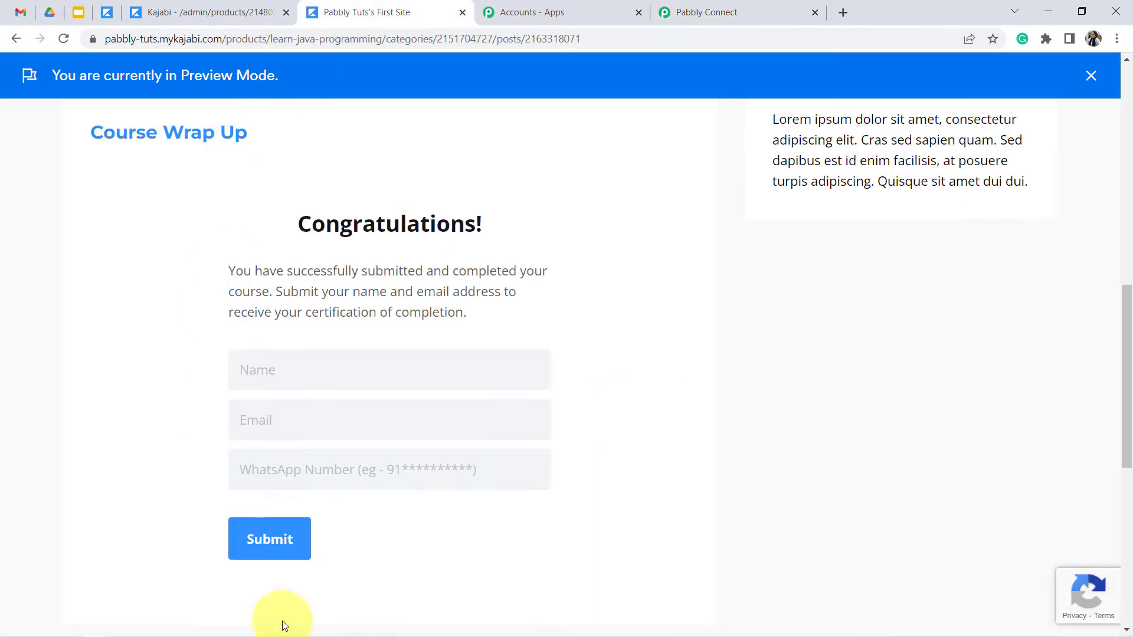
click(286, 470)
click(315, 379)
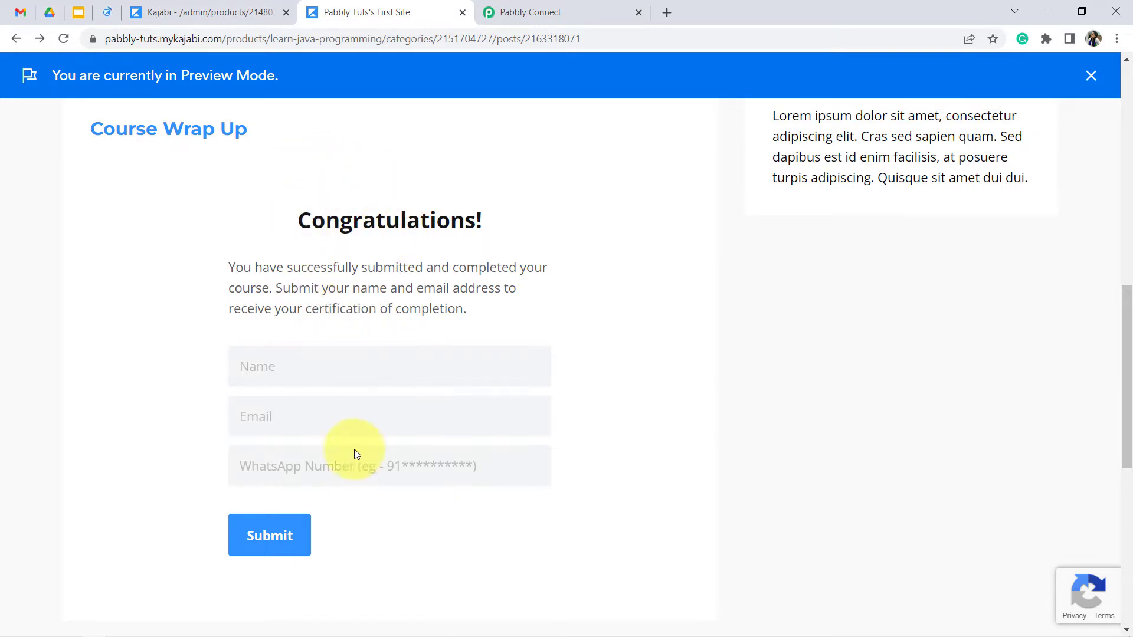
Step: Copy the Kajabi trigger's webhook URL from Pabbly Connect, and open the Certificate Registration Form's webhook settings in Kajabi
click(597, 9)
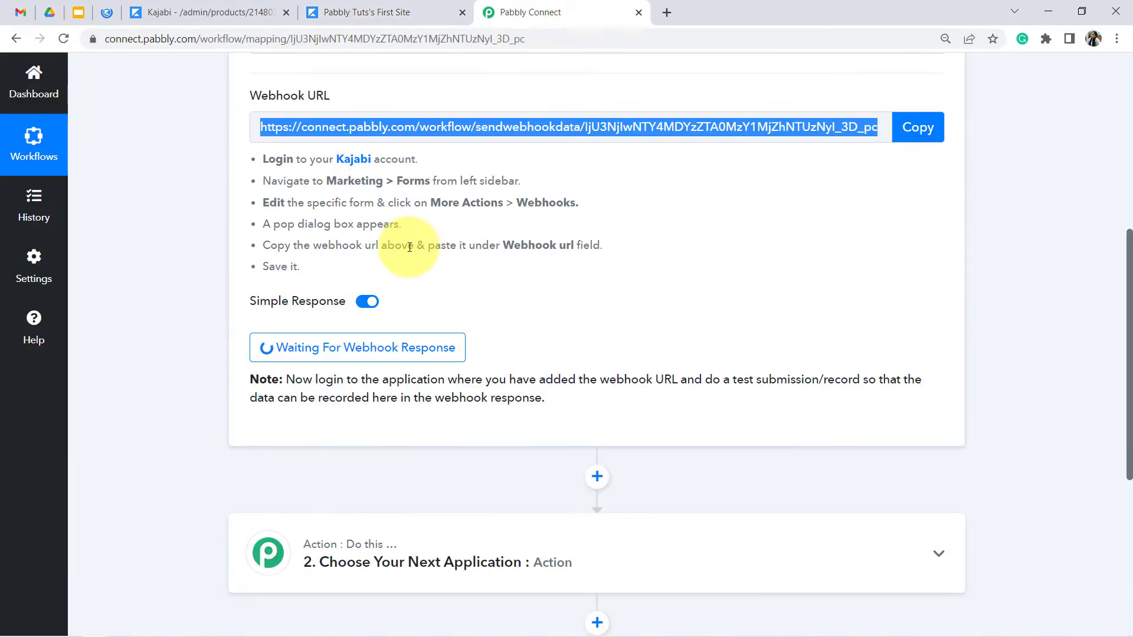
click(930, 120)
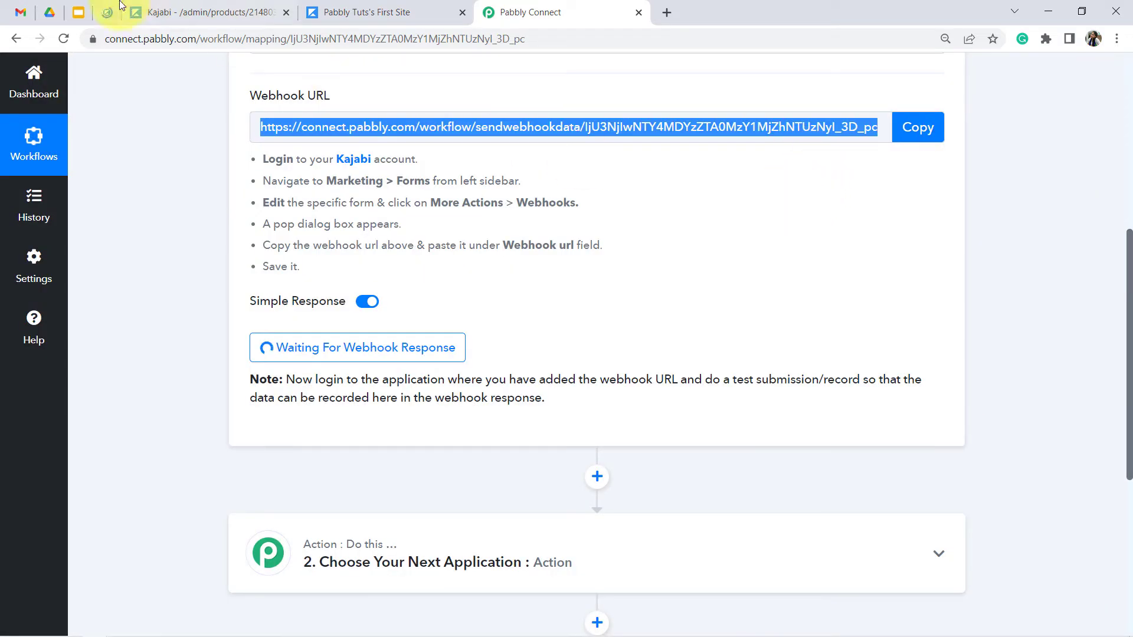
click(101, 13)
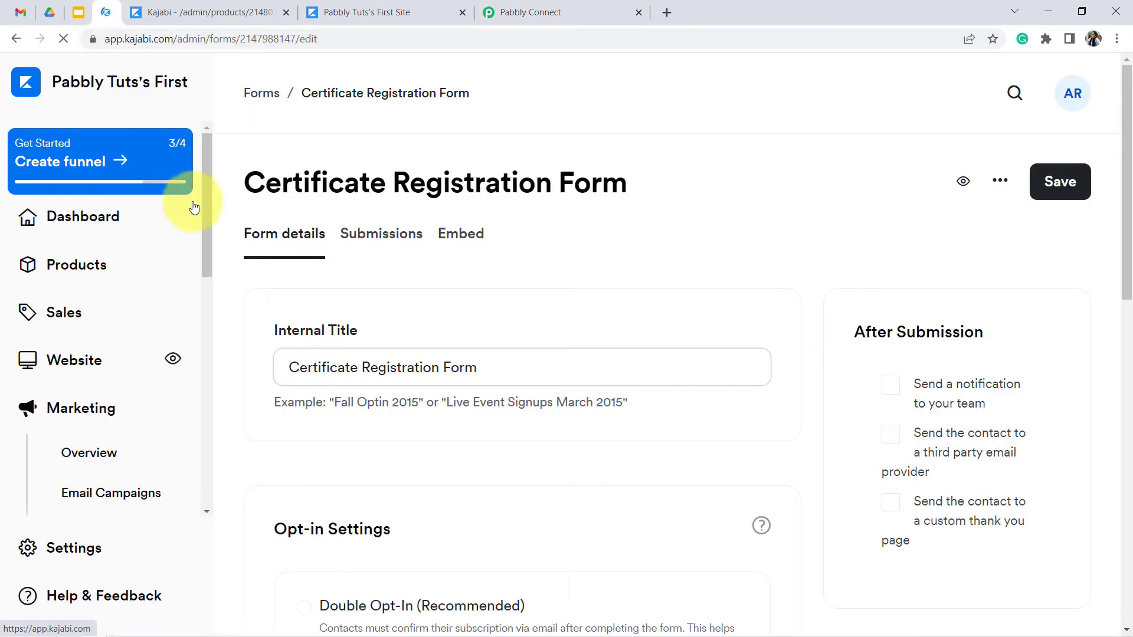
drag(265, 181, 603, 182)
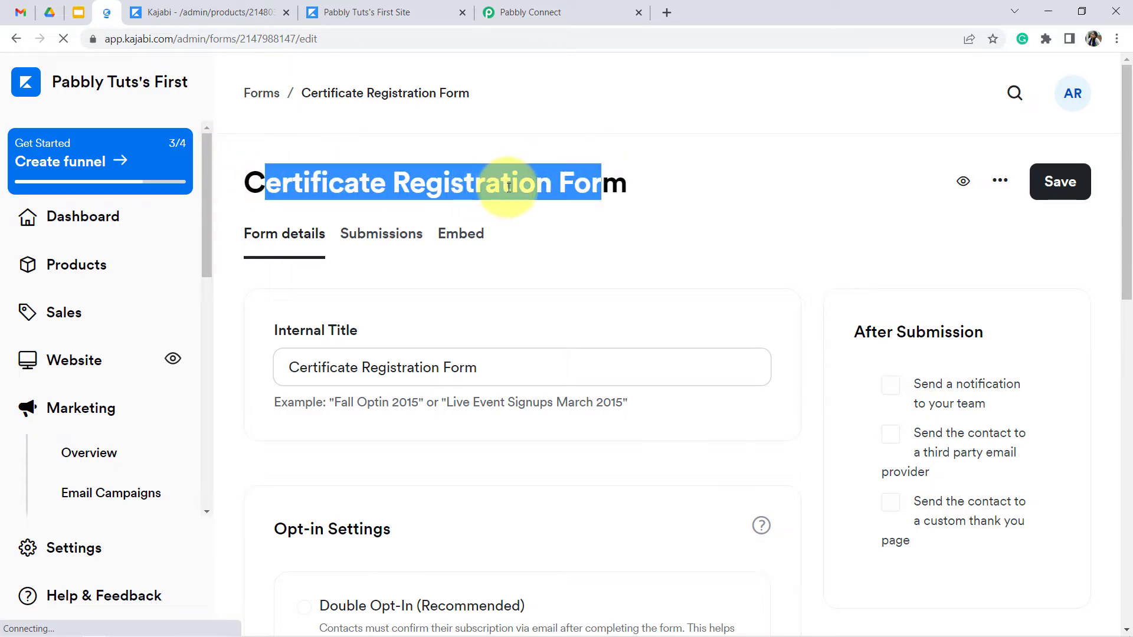
click(993, 185)
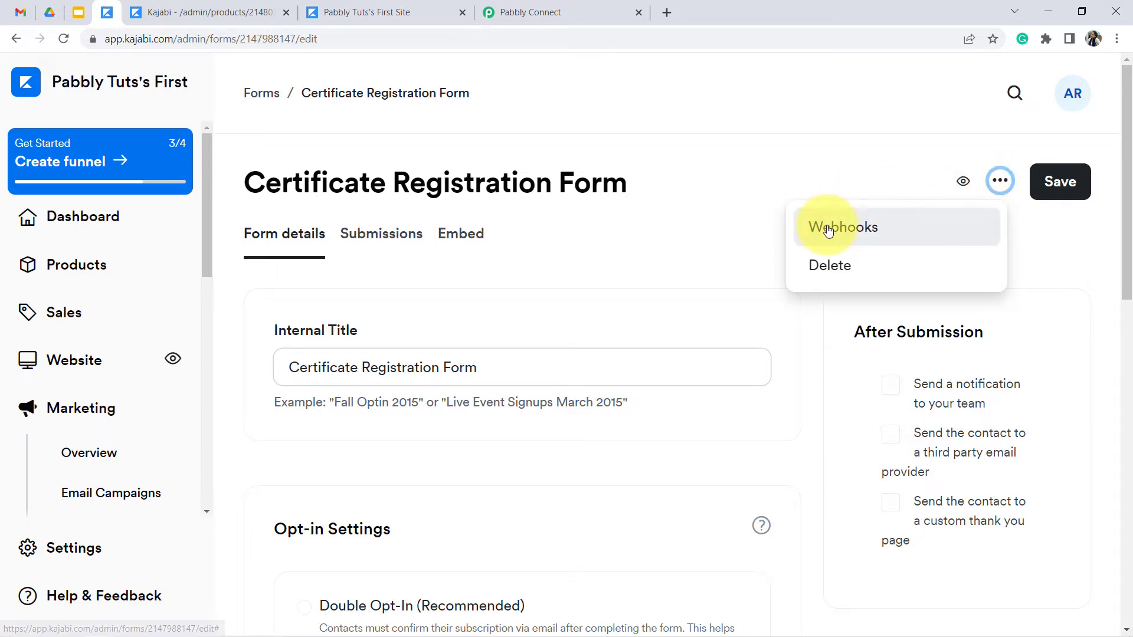
click(858, 233)
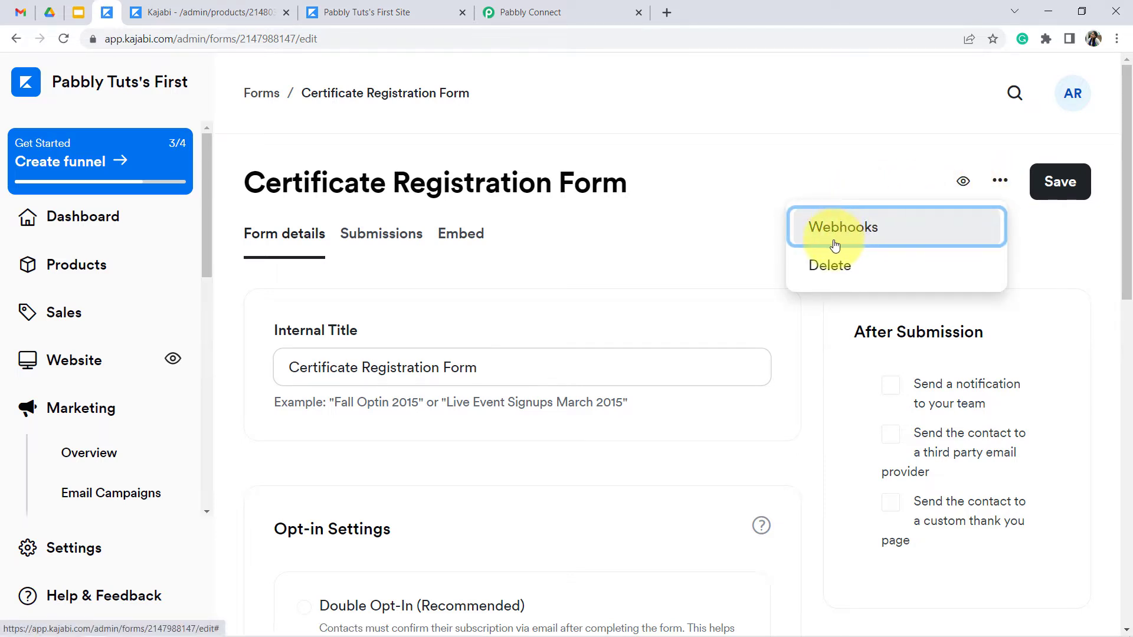
click(807, 227)
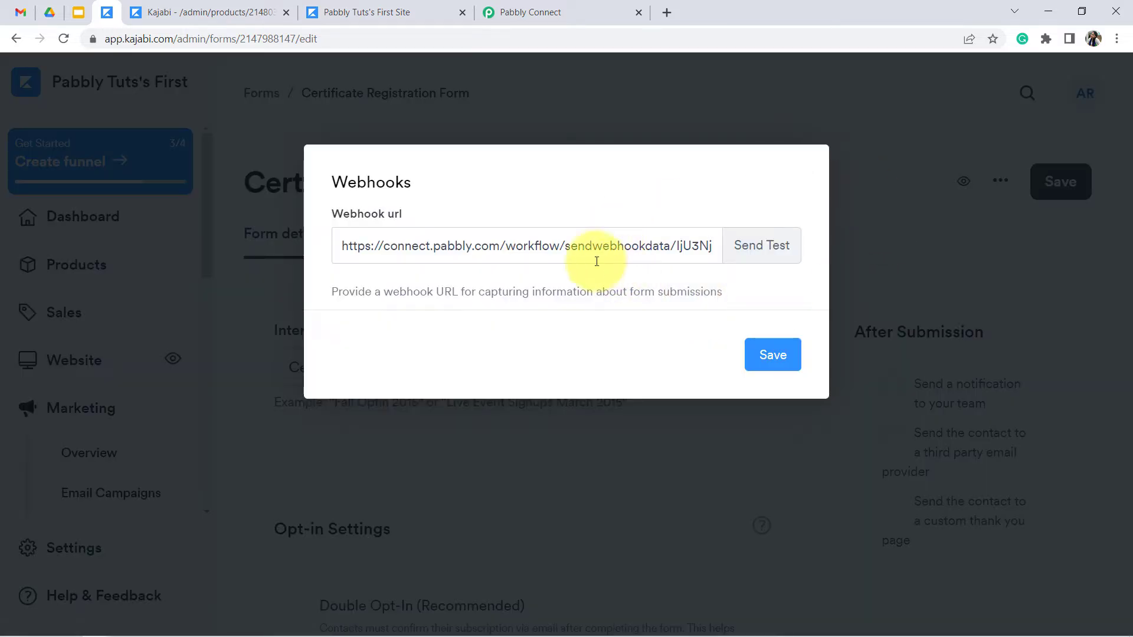
Step: Replace the form's webhook URL with the copied Pabbly Connect URL and save it
triple_click(572, 242)
key(BackSpace)
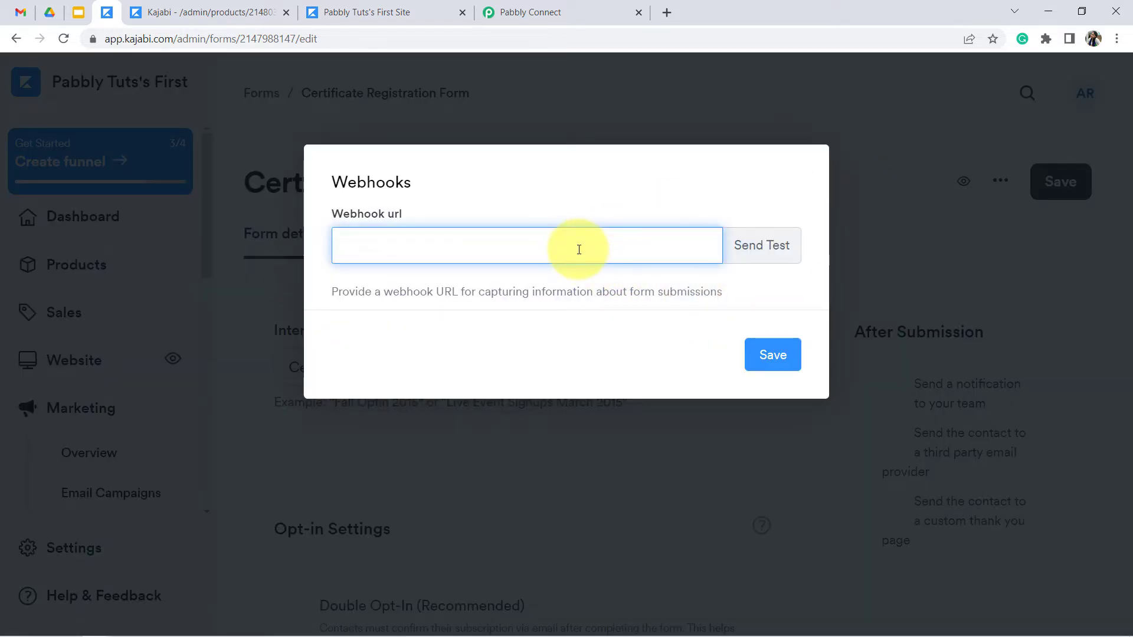
key(ctrl+v)
click(776, 355)
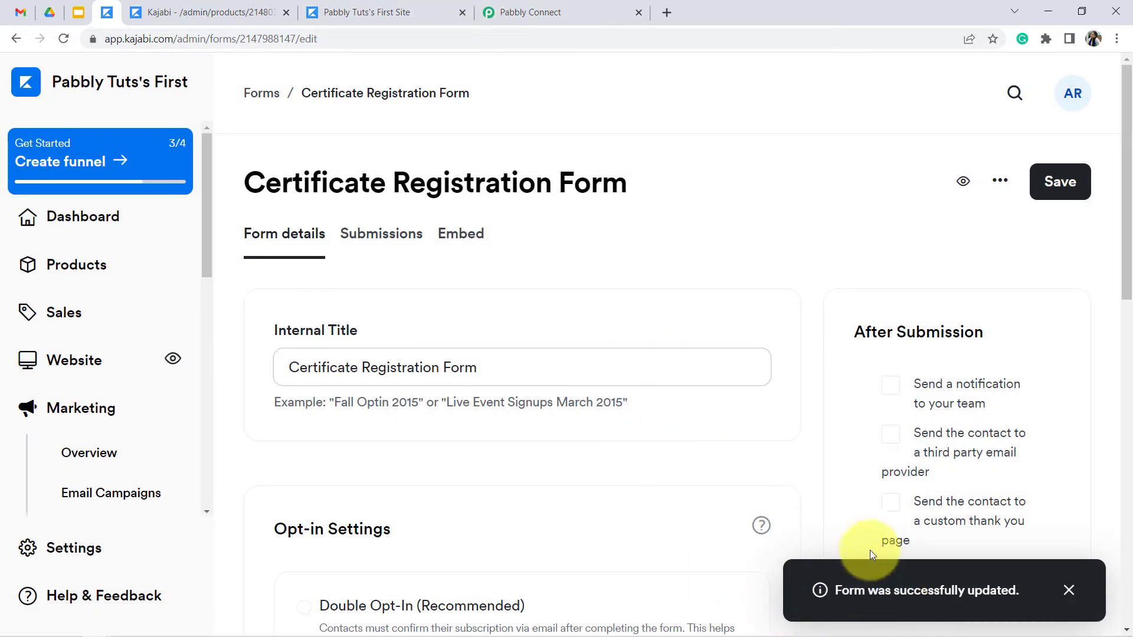
Step: Fill in the certificate form in the Kajabi lesson preview with a dummy customer's name, email address and WhatsApp number
click(377, 11)
click(276, 369)
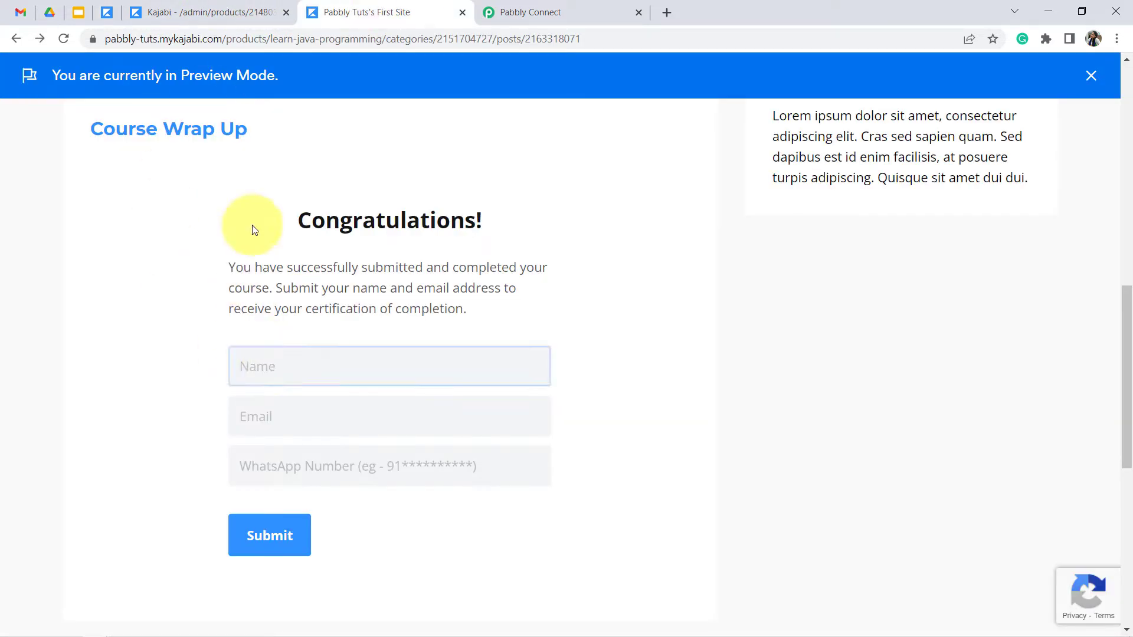
click(489, 10)
click(424, 6)
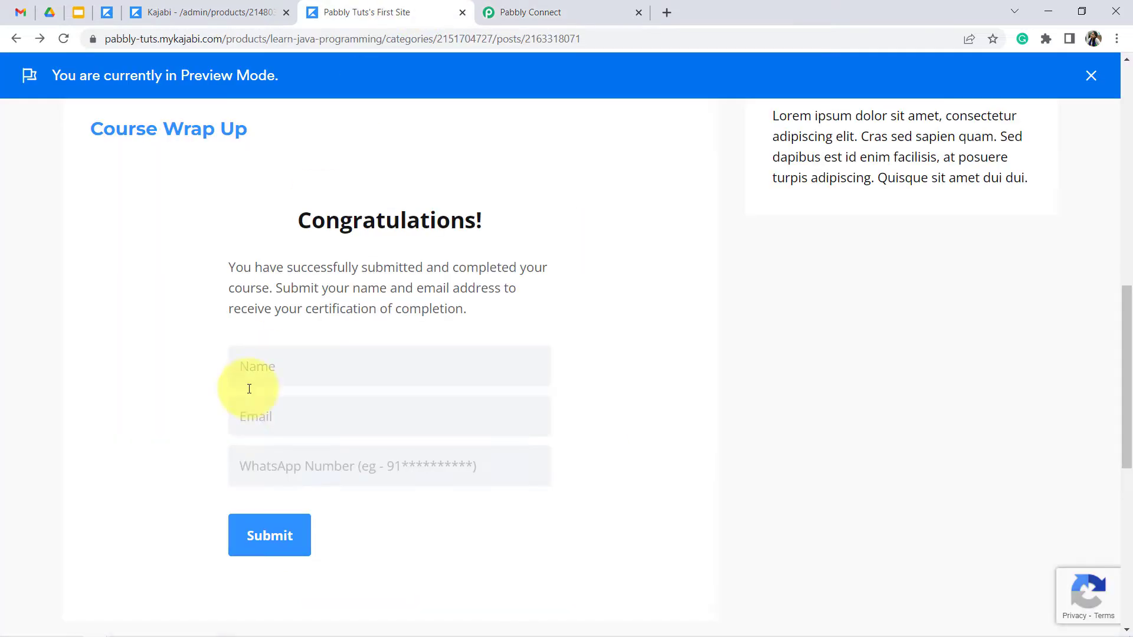
click(269, 364)
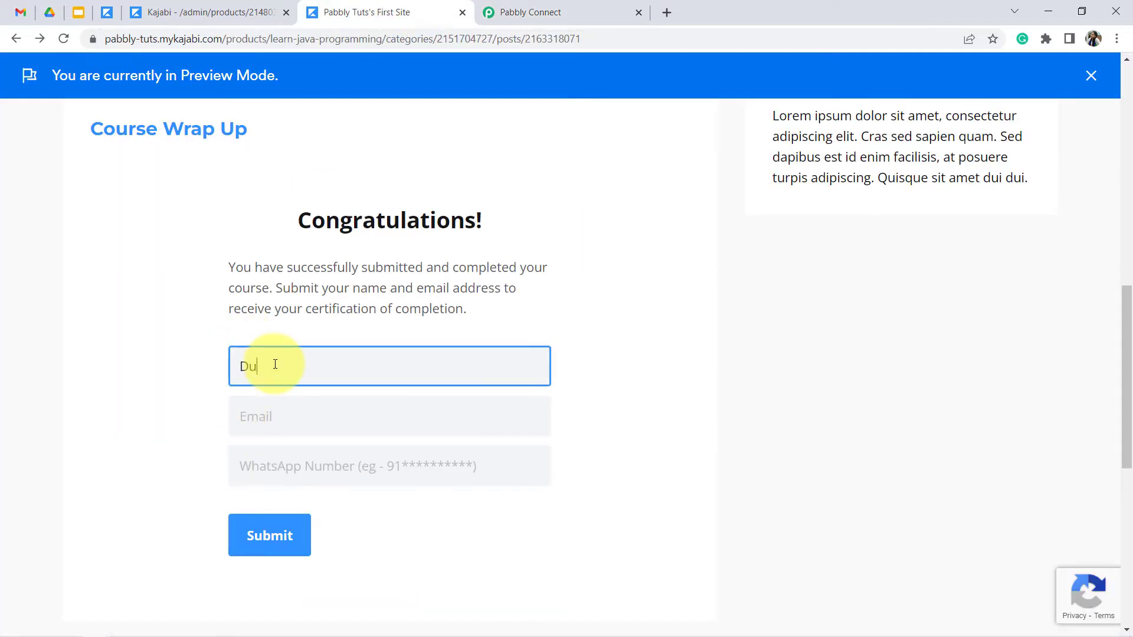
text(Dummy Customerq)
key(Tab)
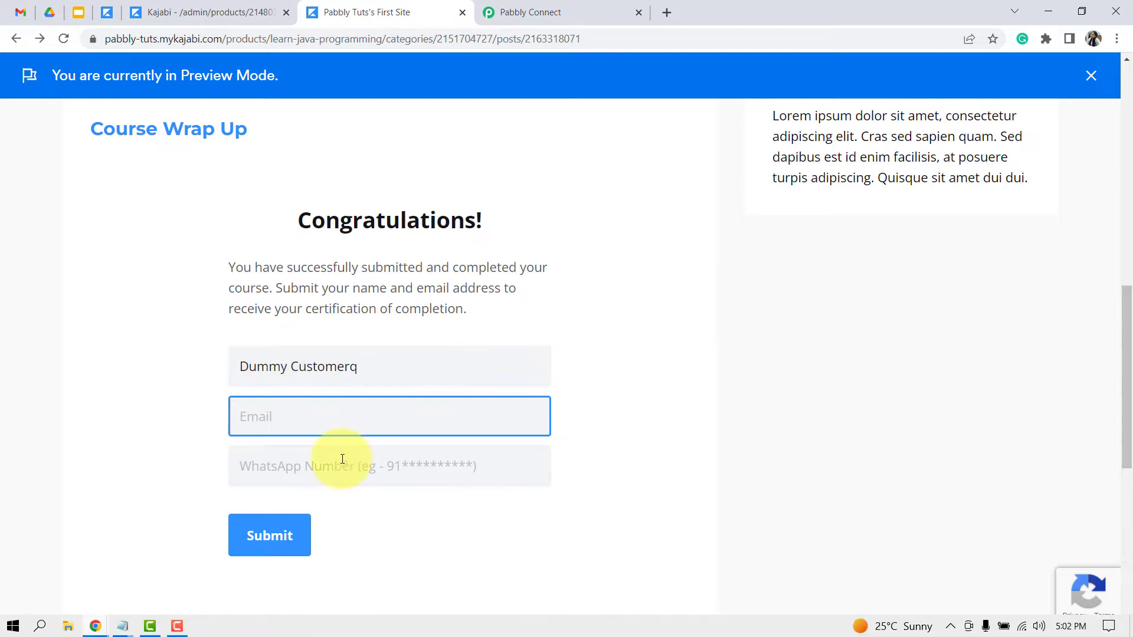
click(381, 366)
key(BackSpace)
click(348, 405)
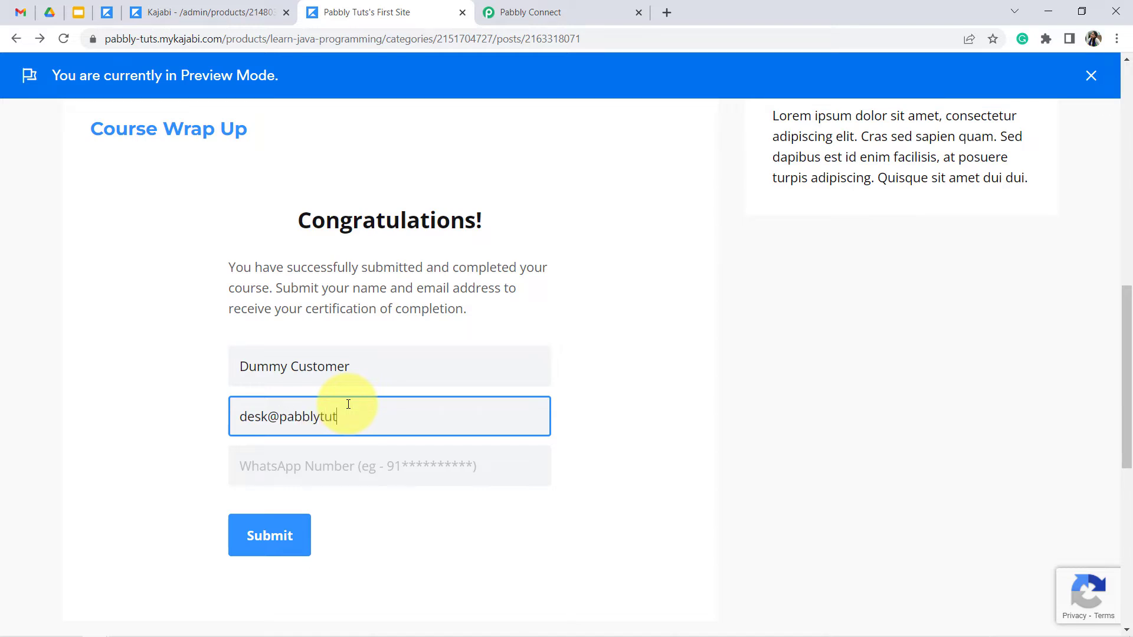
key(Tab)
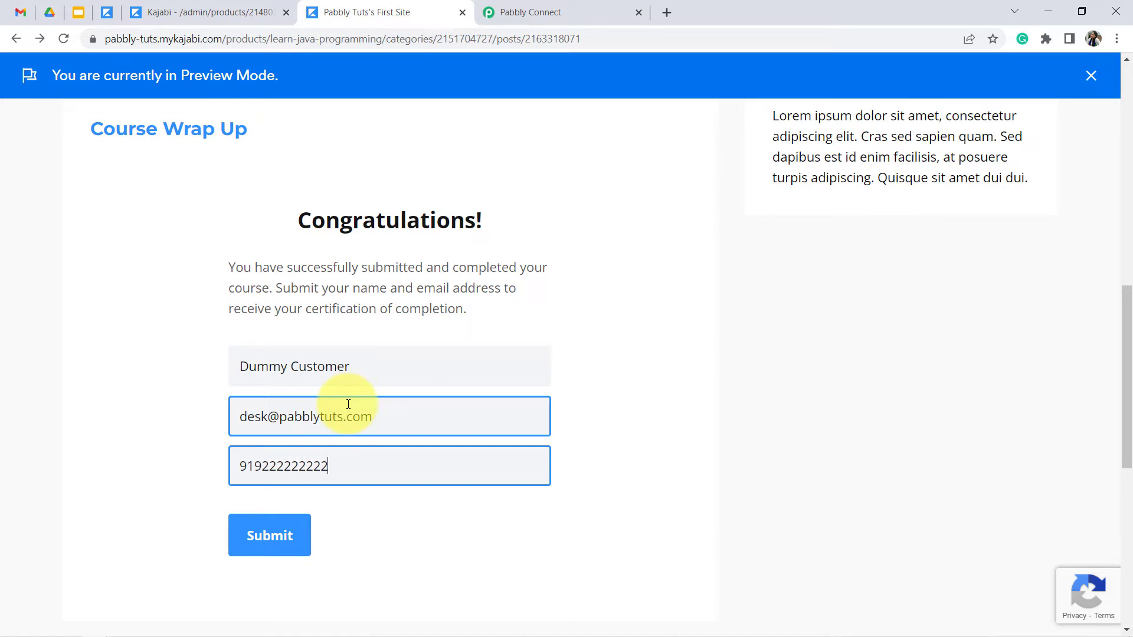
Step: Submit the test form and switch to Pabbly Connect to check the captured webhook response
click(270, 543)
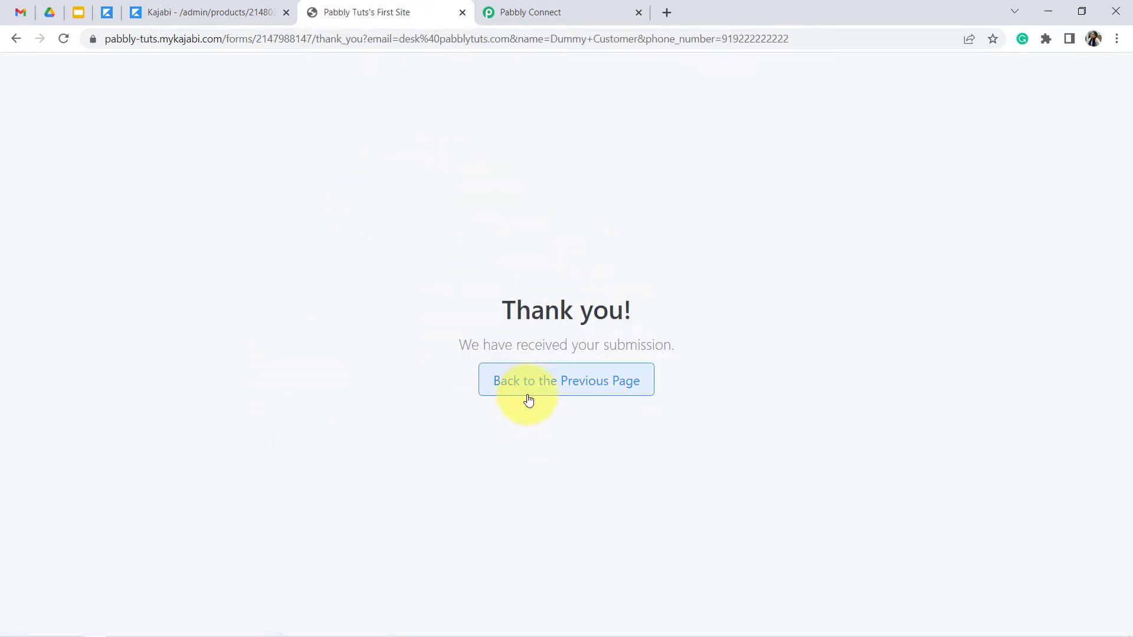
click(550, 376)
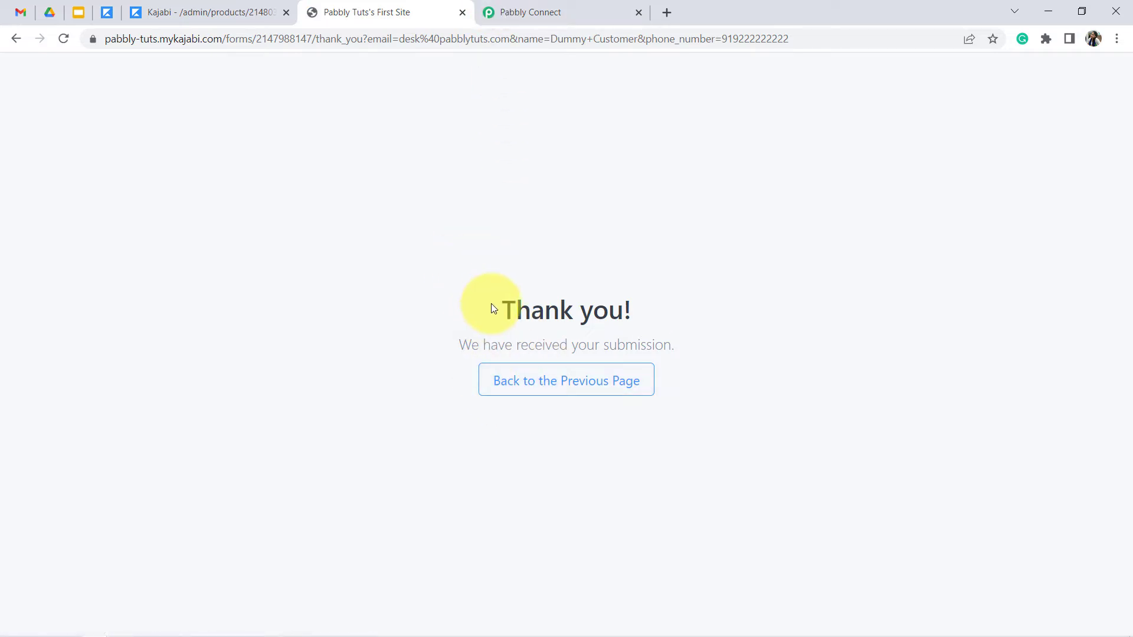
click(525, 12)
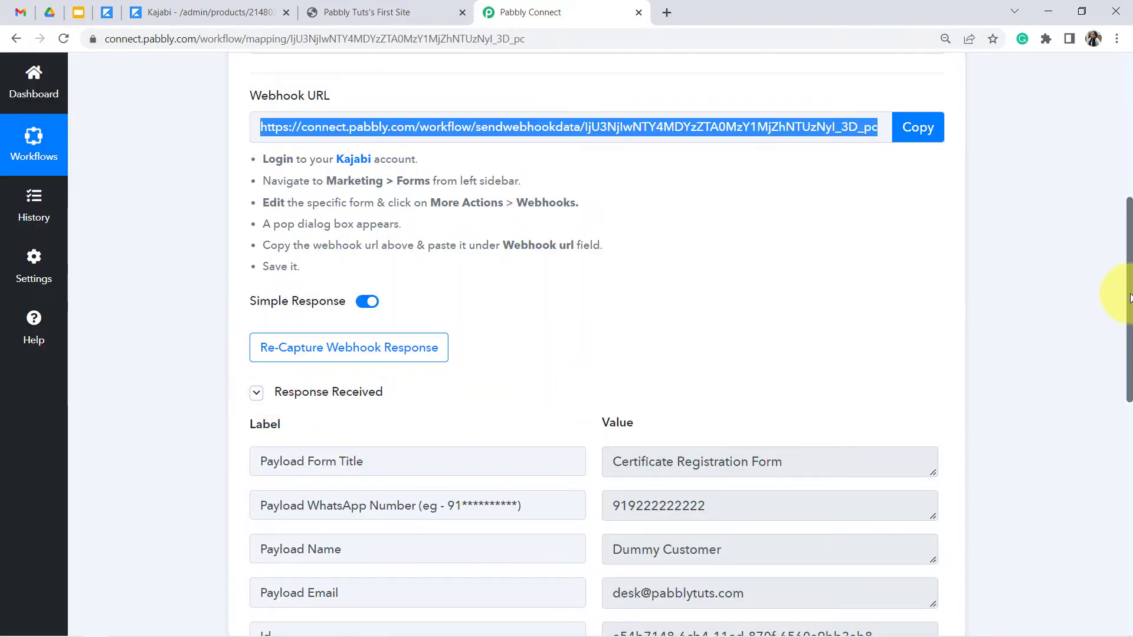
Step: Review the captured Kajabi webhook response, including the form title, WhatsApp number, name and email values
drag(1130, 298, 1109, 384)
mouse_move(617, 175)
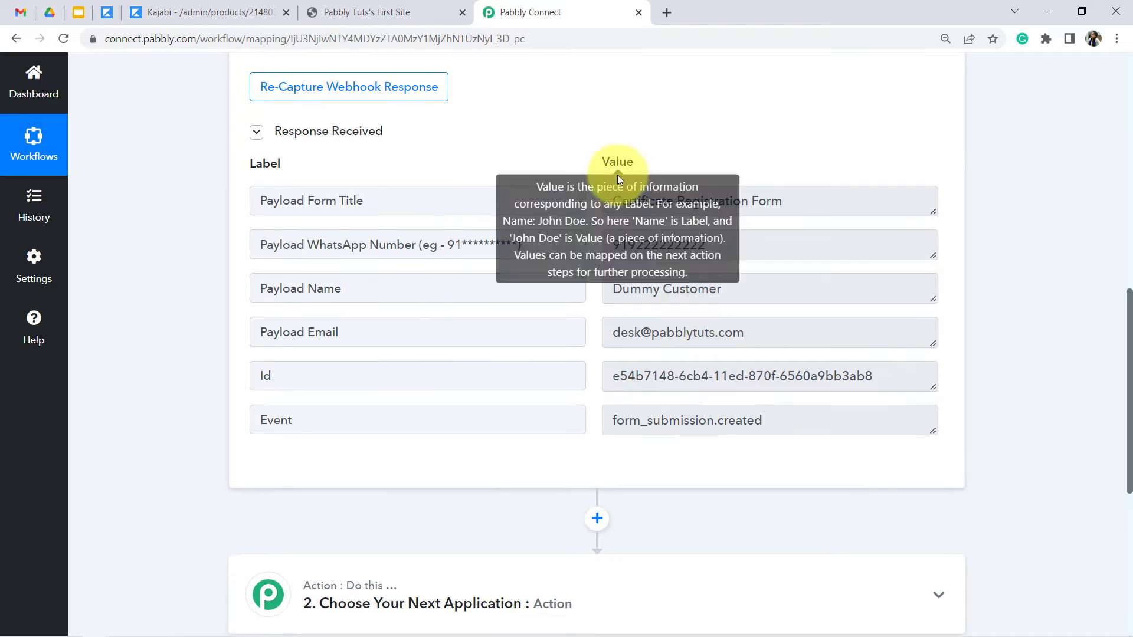
drag(629, 200, 795, 203)
drag(678, 245, 758, 328)
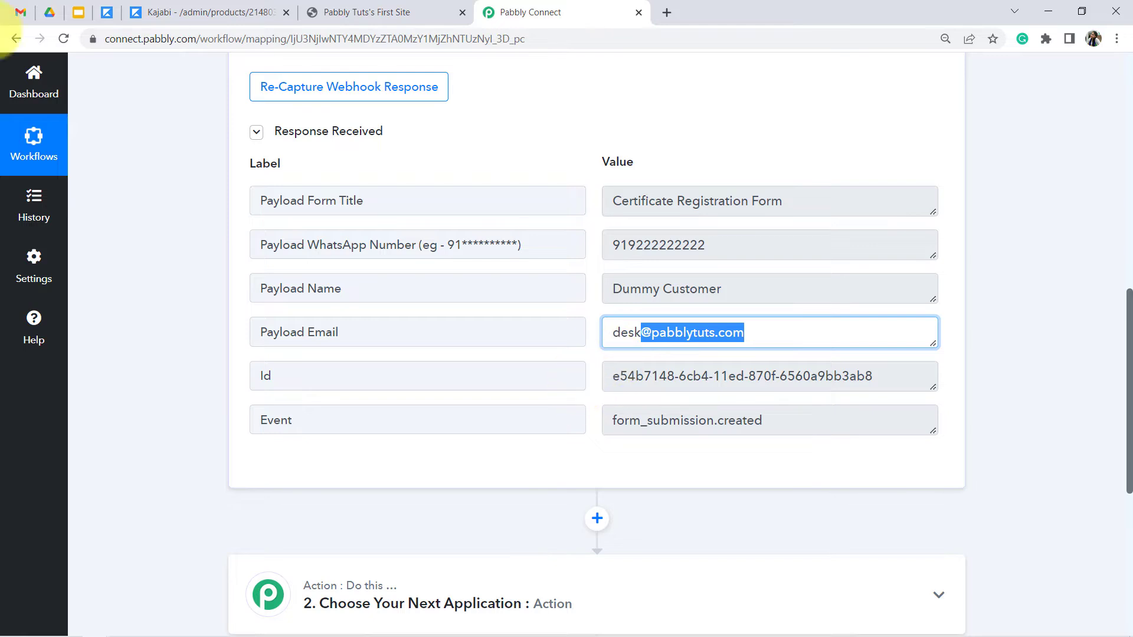
Step: Switch to Google Slides and examine the Template of Course Completion Certificate, including its title and certificate text
click(78, 12)
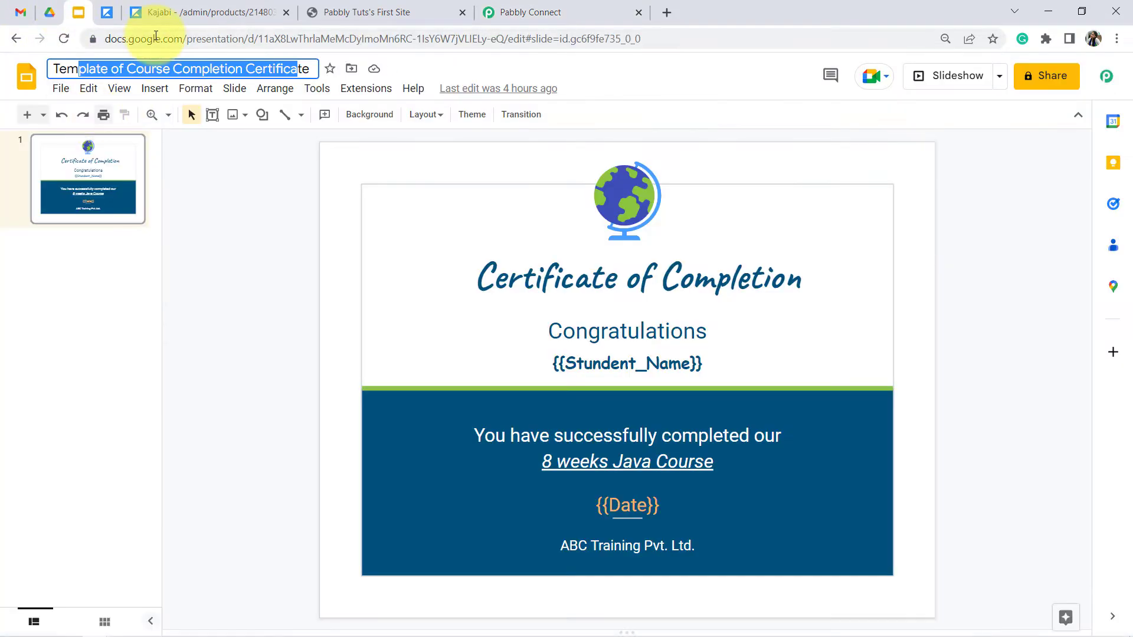
click(137, 36)
click(78, 70)
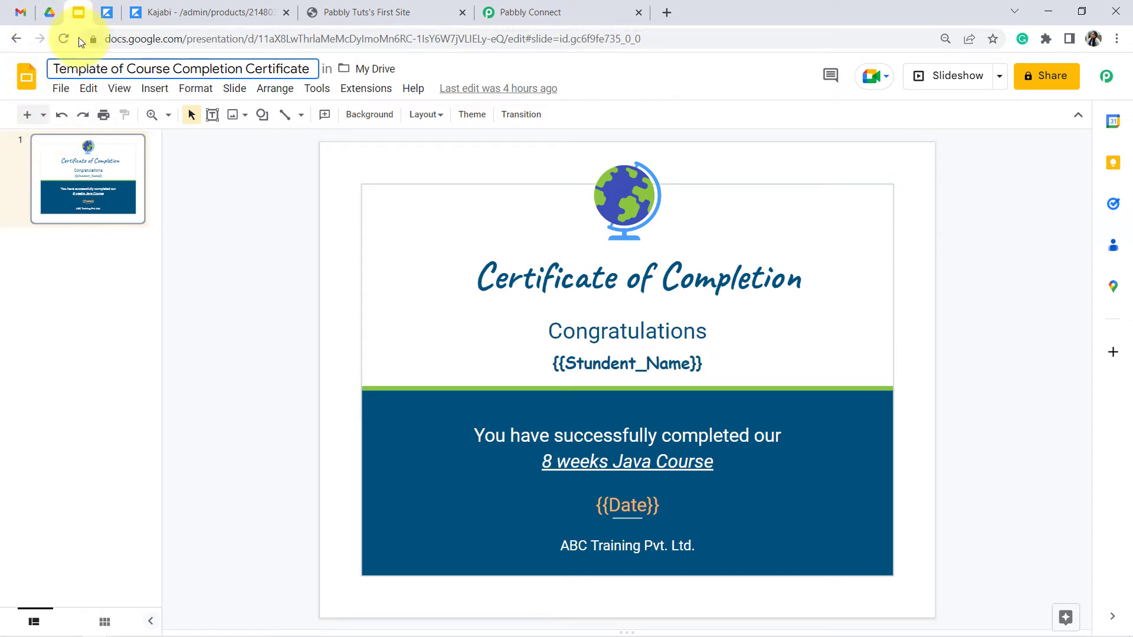
drag(79, 69, 291, 69)
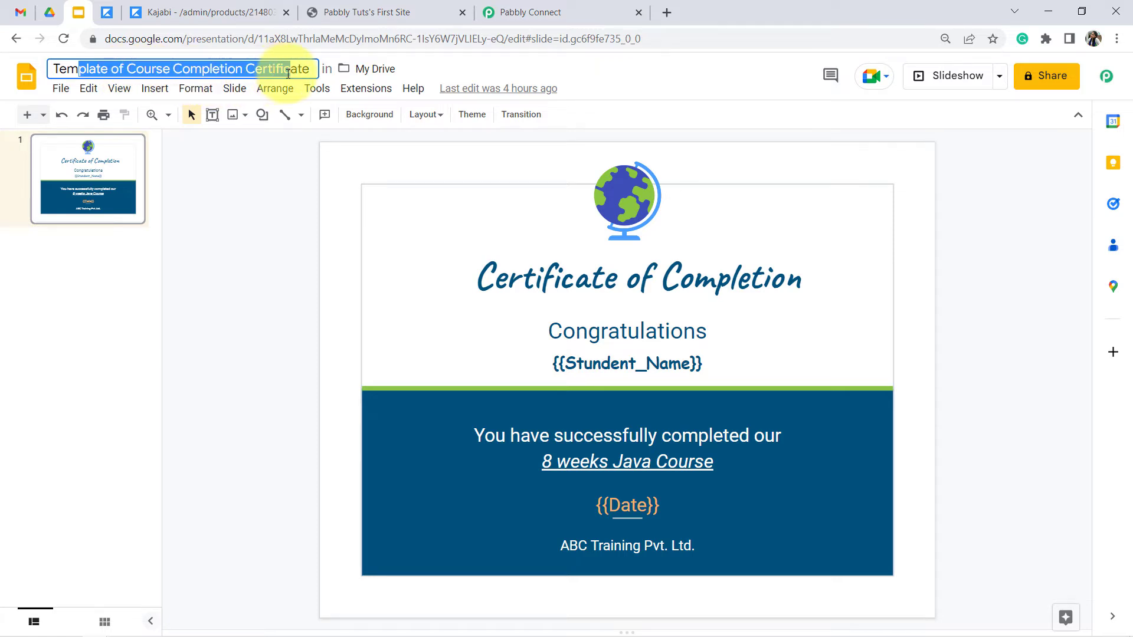
drag(507, 285, 770, 284)
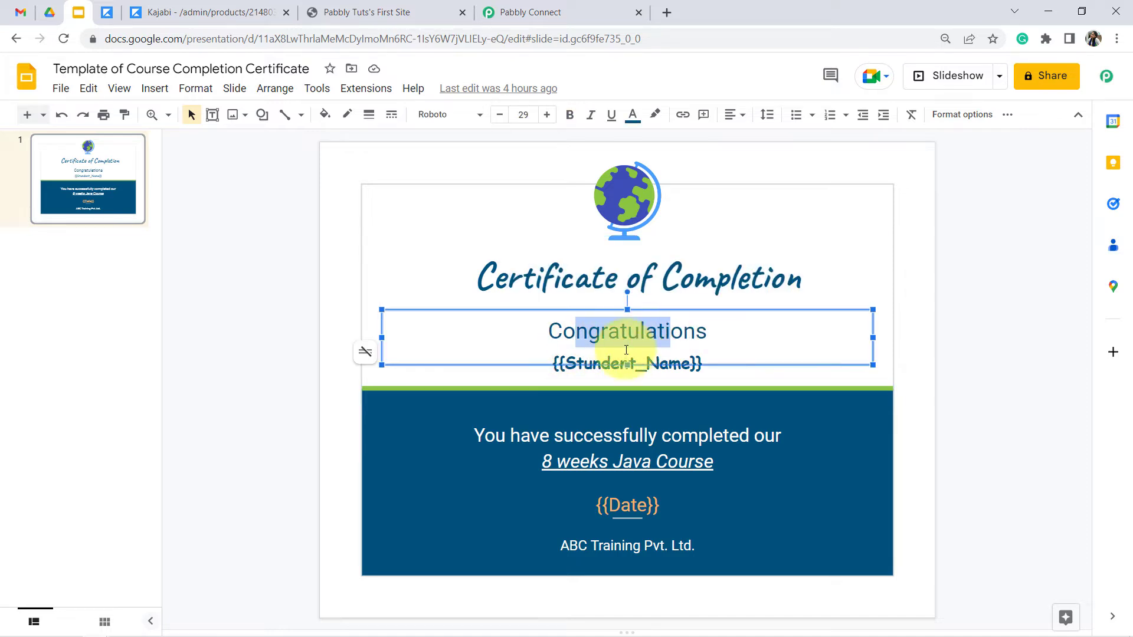
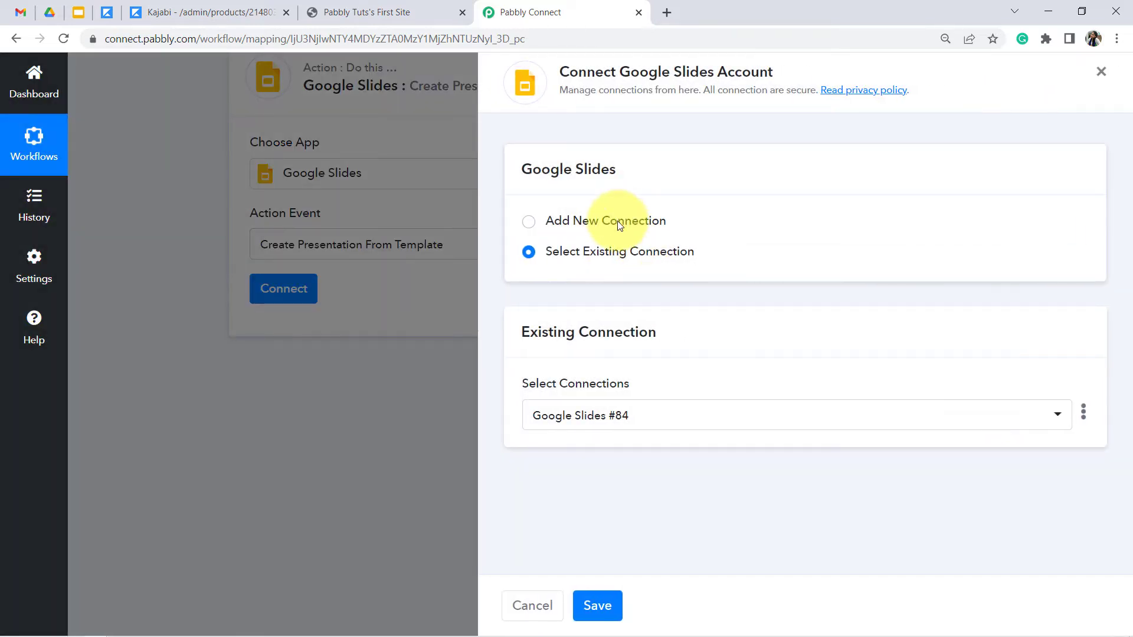
Step: Add a new Google Slides connection by signing in with the Google account and granting Pabbly Connect access
click(616, 221)
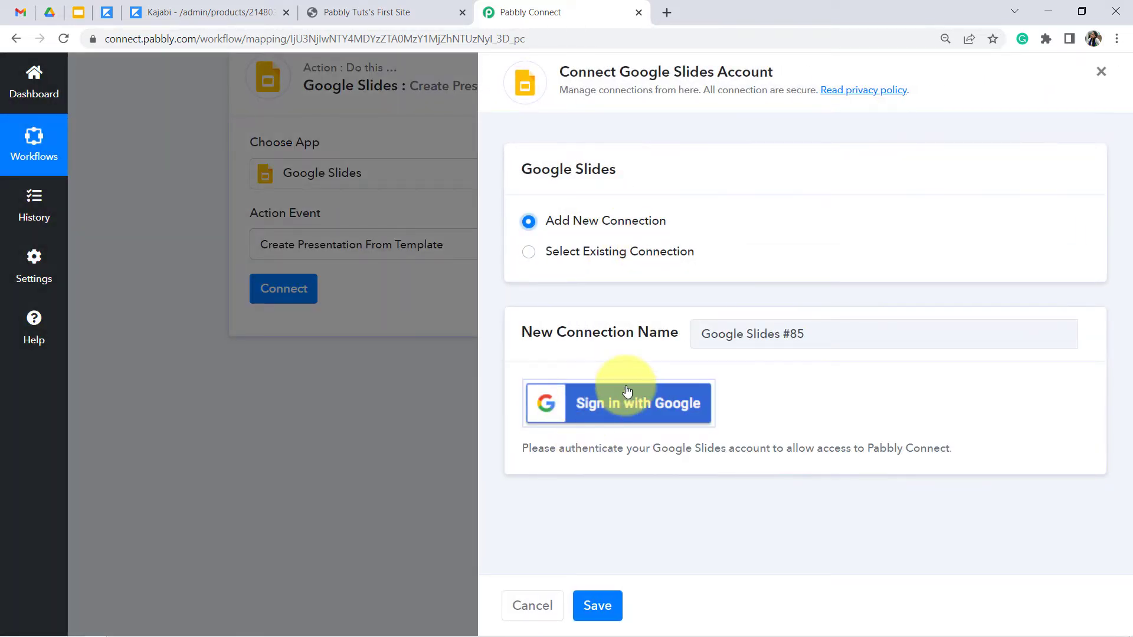
click(634, 407)
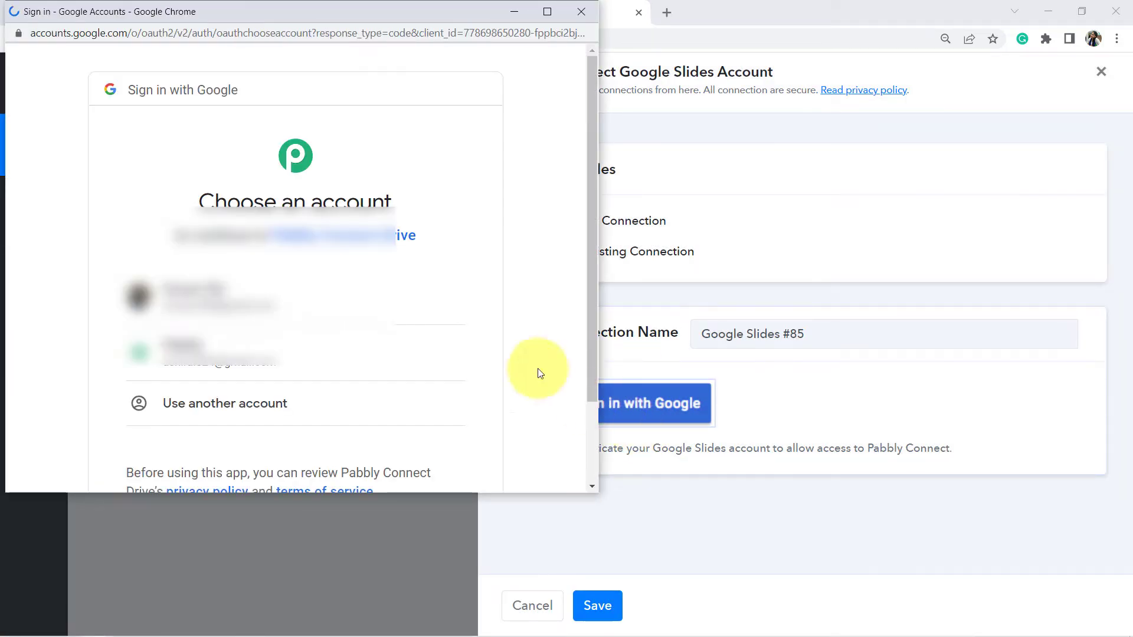
click(219, 349)
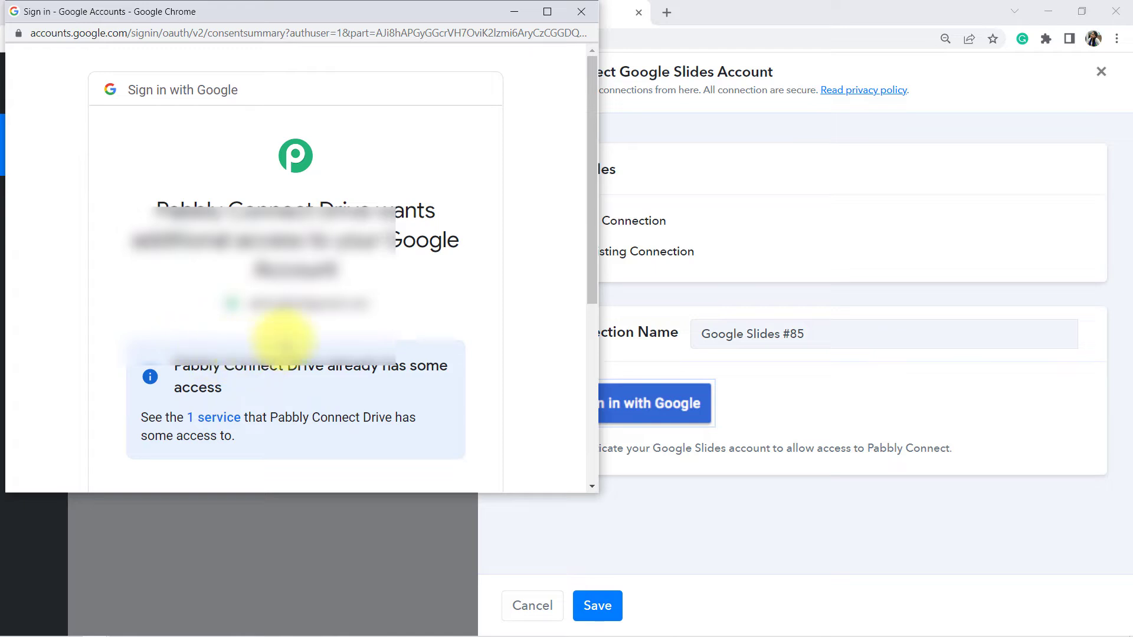
drag(590, 241, 589, 437)
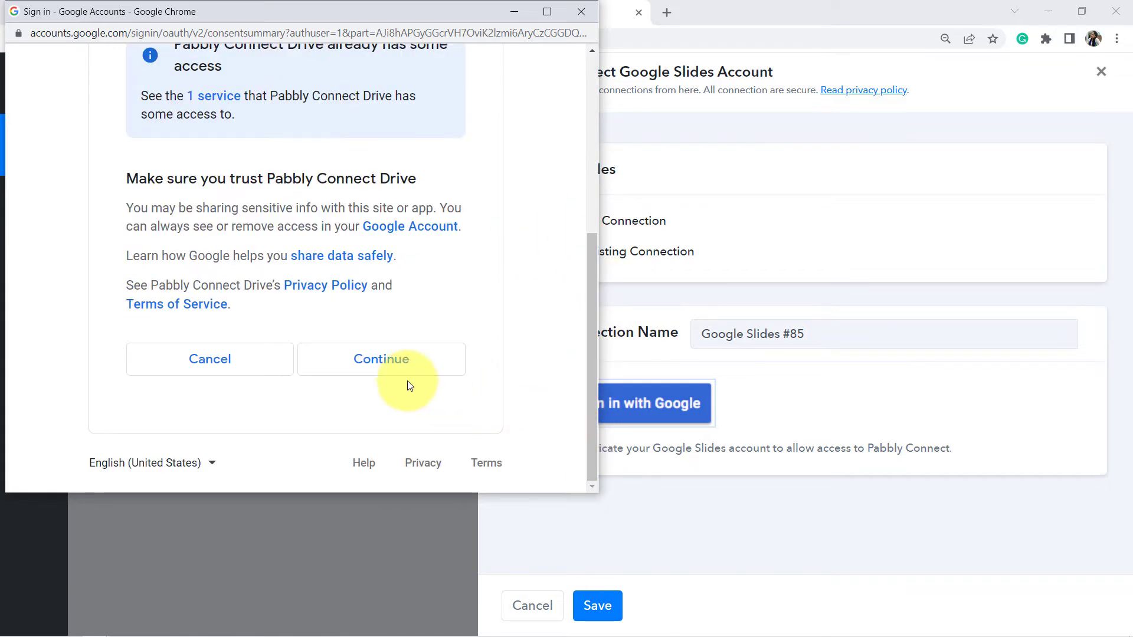
click(378, 360)
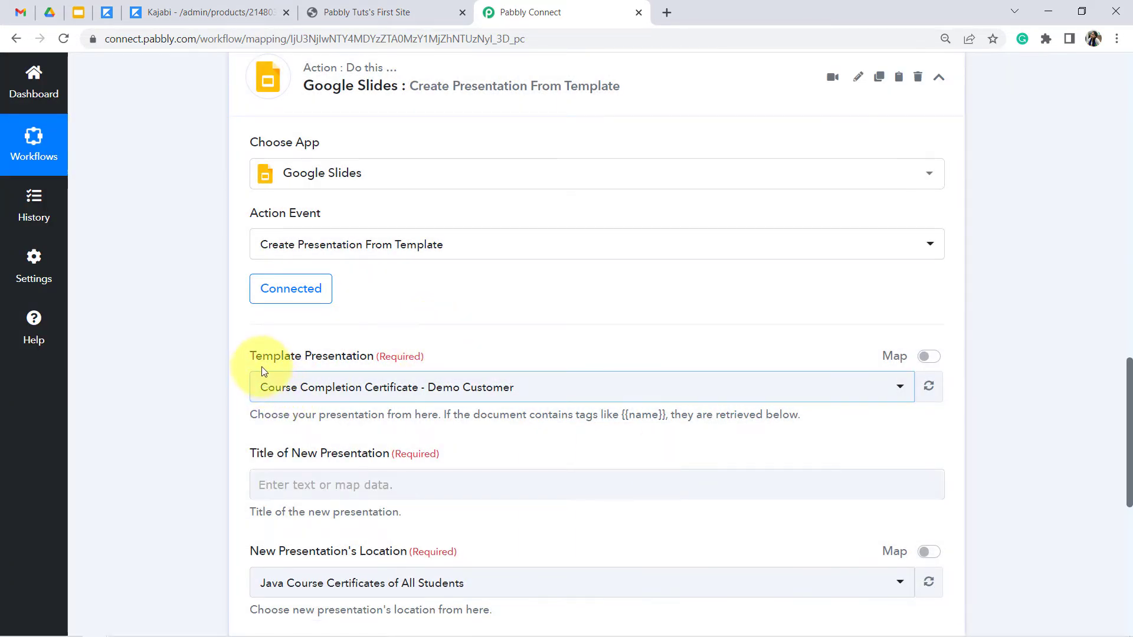
Step: Check the template's name in Google Slides and choose Template of Course Completion Certificate as the Template Presentation in Pabbly Connect
drag(263, 356, 370, 362)
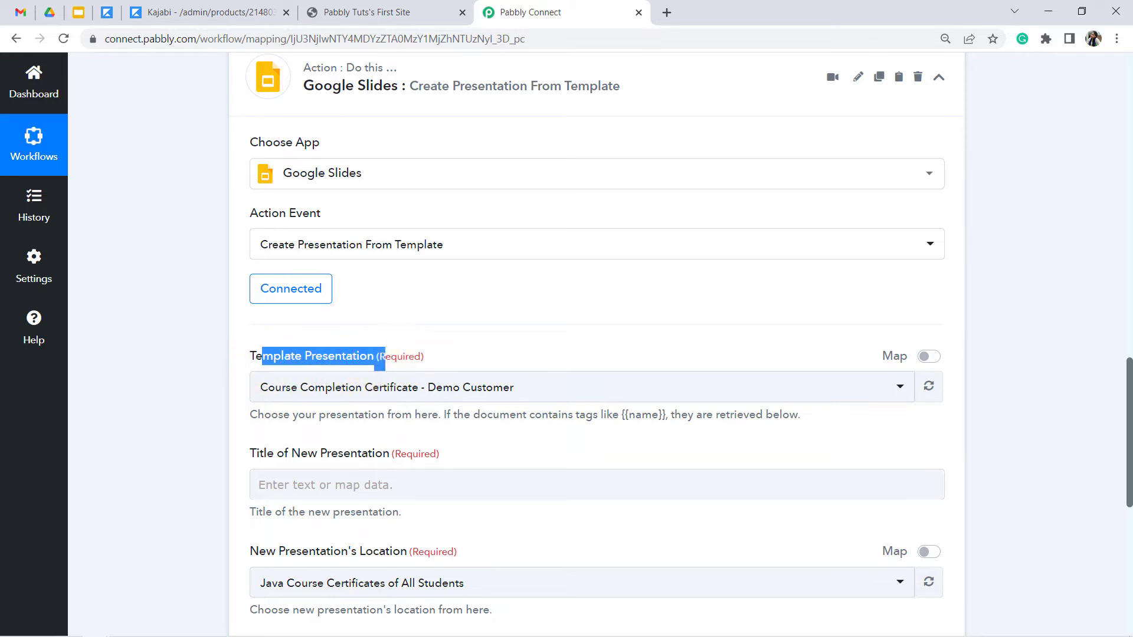
drag(1128, 372, 1130, 413)
click(78, 12)
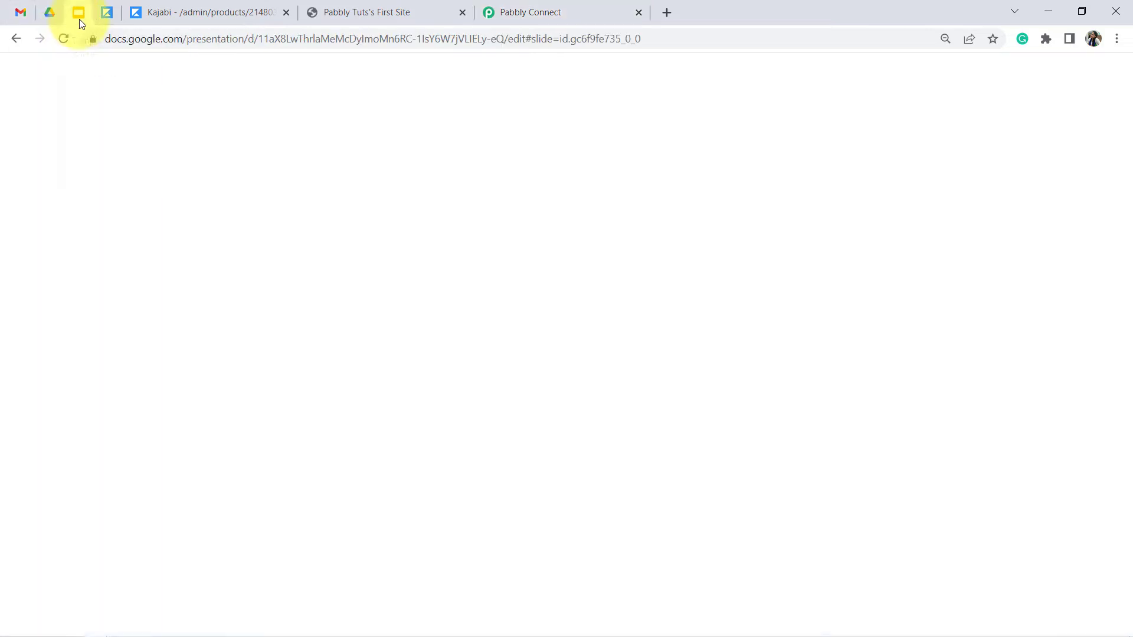
drag(147, 69, 313, 69)
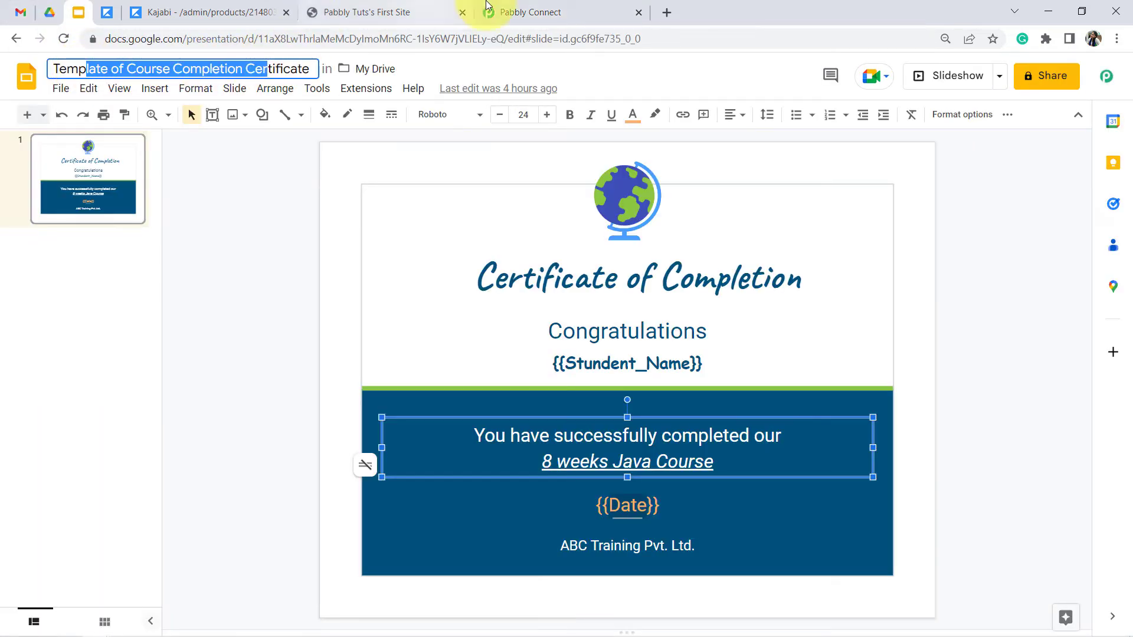
click(529, 12)
click(266, 247)
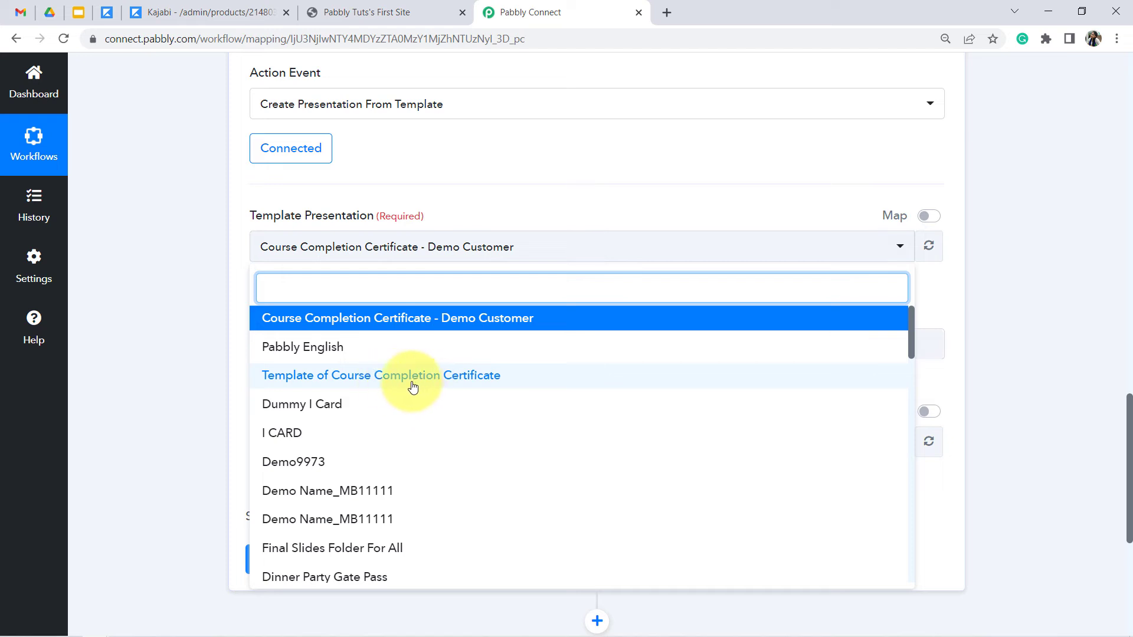
click(362, 378)
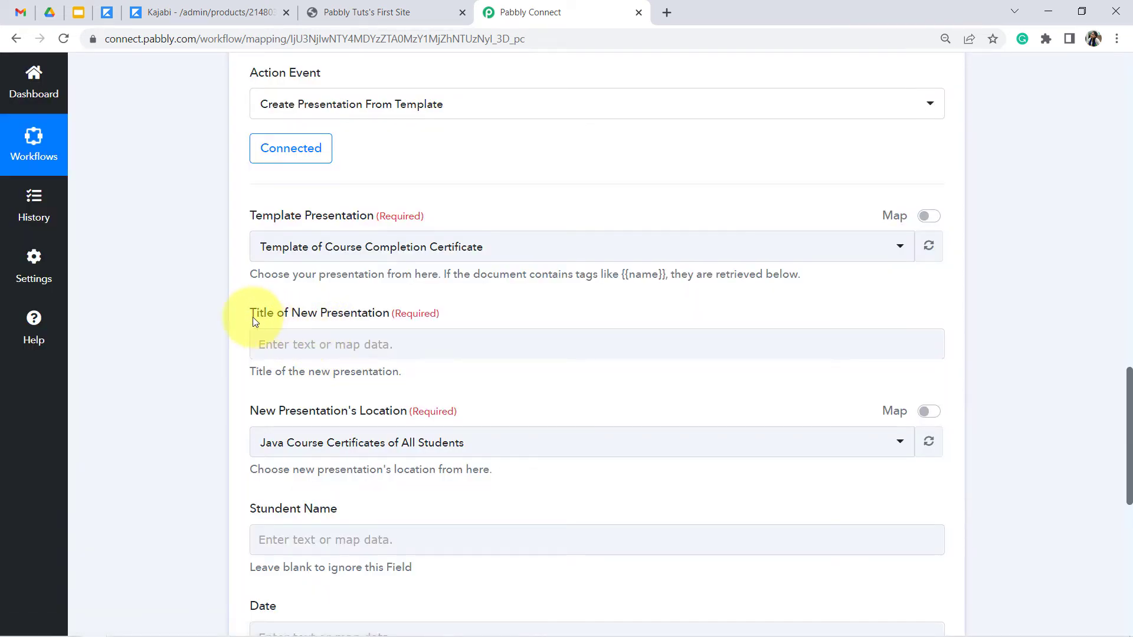
Step: Set the title of the new presentation to "Course Completion Certificate - " followed by the mapped Payload Name from the Kajabi form submission
drag(254, 319, 434, 309)
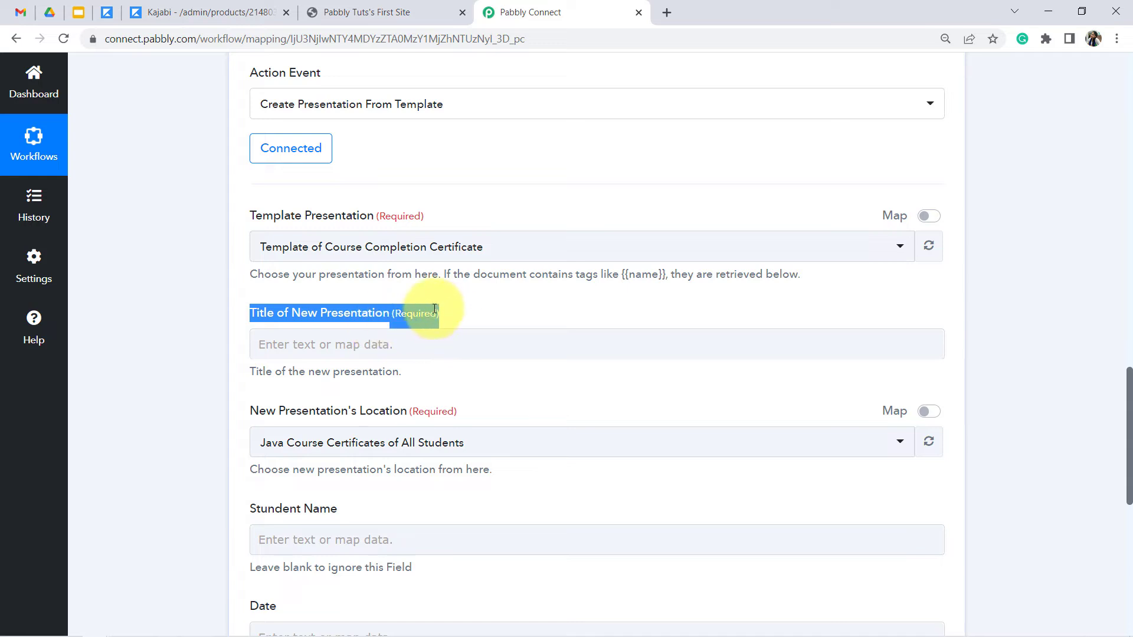
click(434, 310)
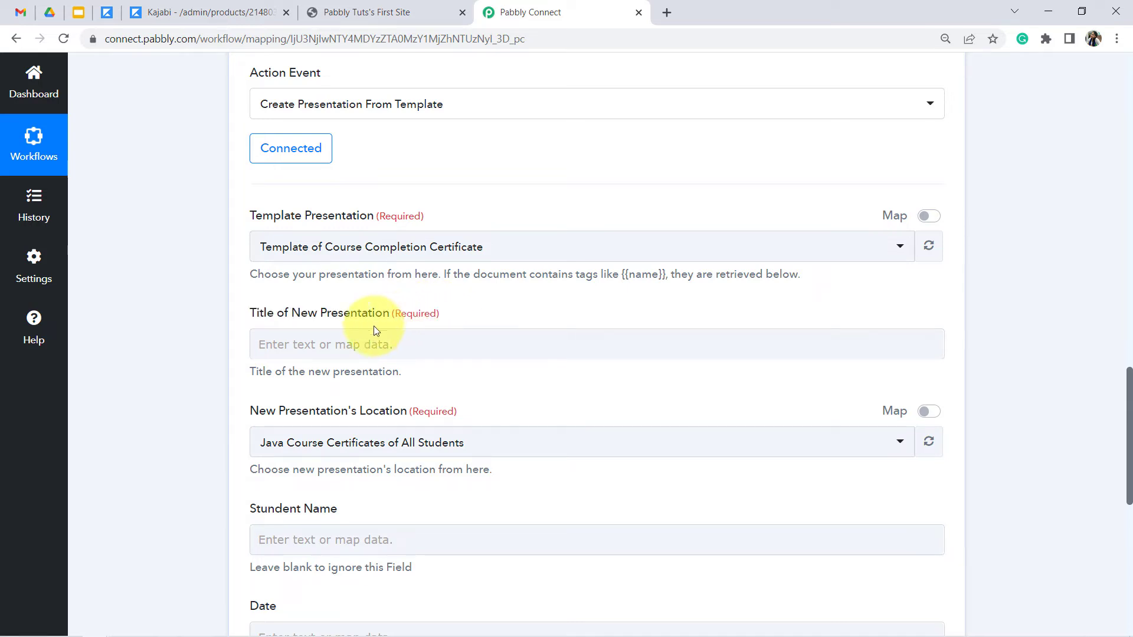
click(350, 338)
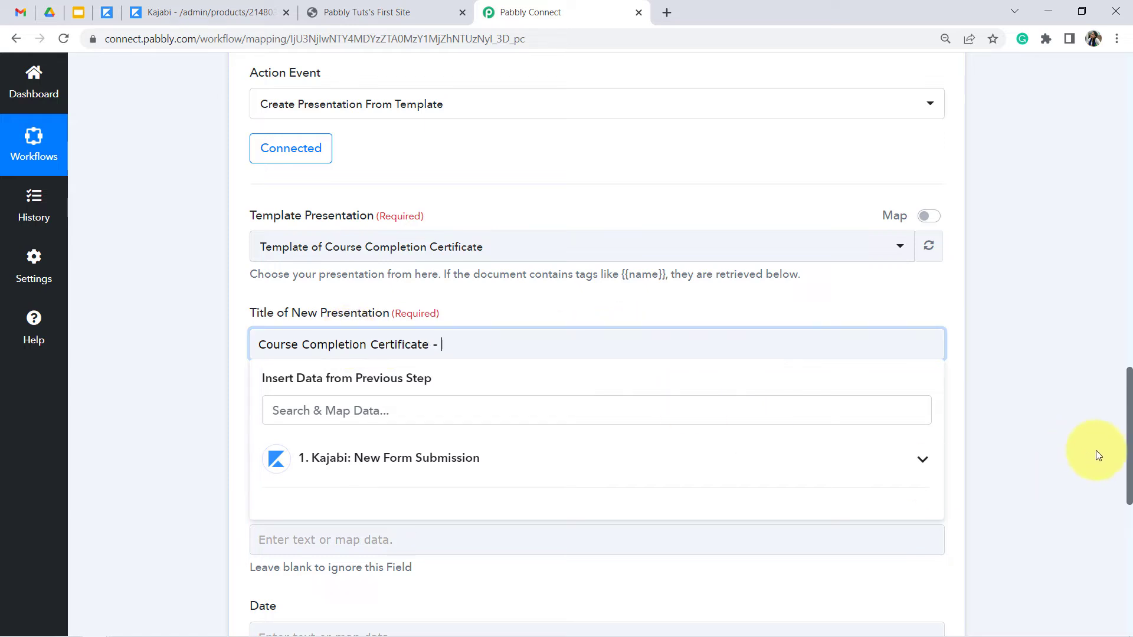
drag(1130, 430, 1130, 449)
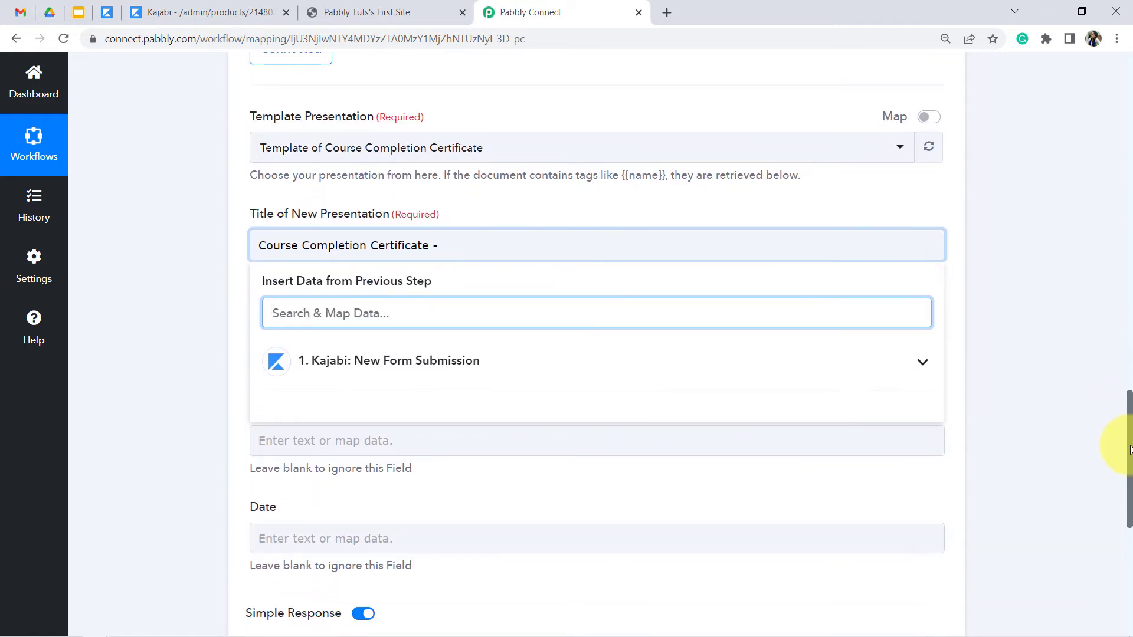
click(494, 241)
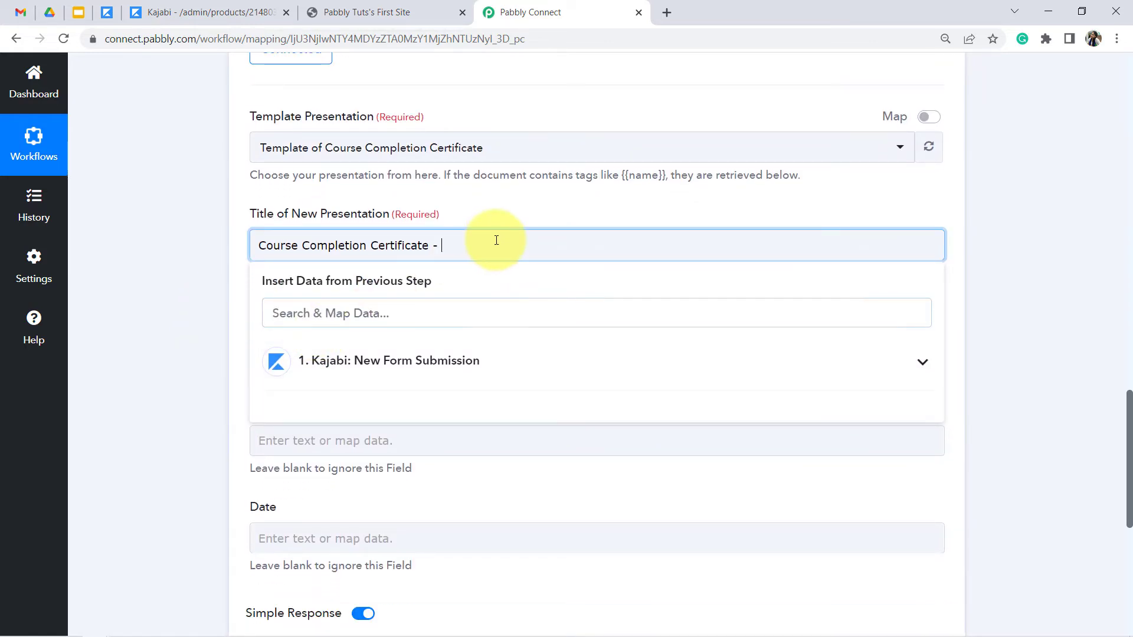
click(405, 361)
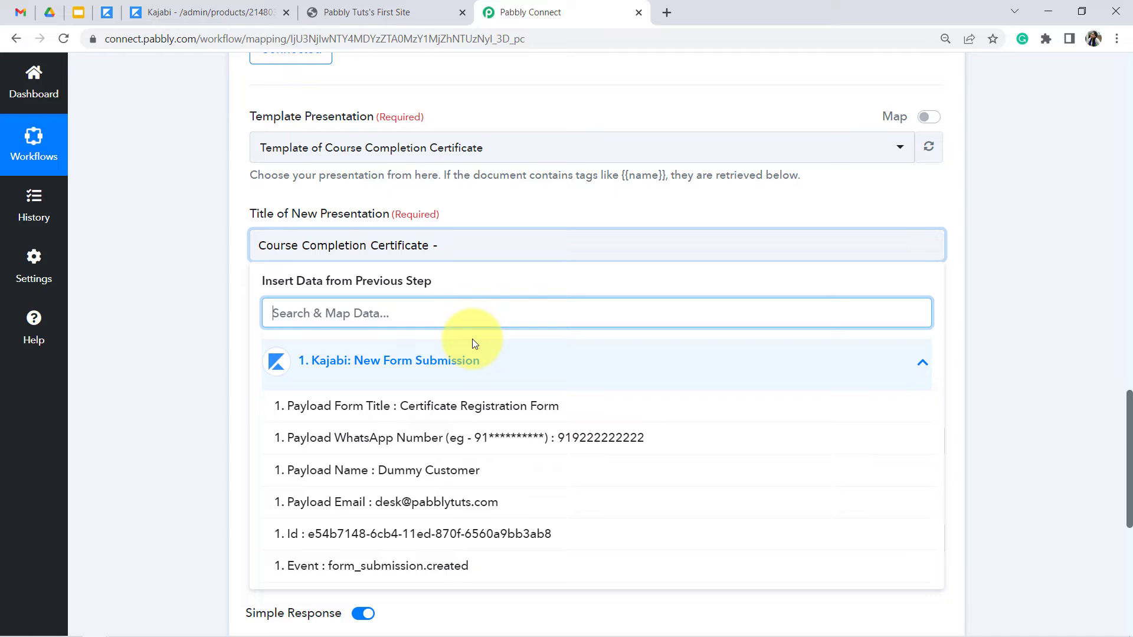
click(412, 476)
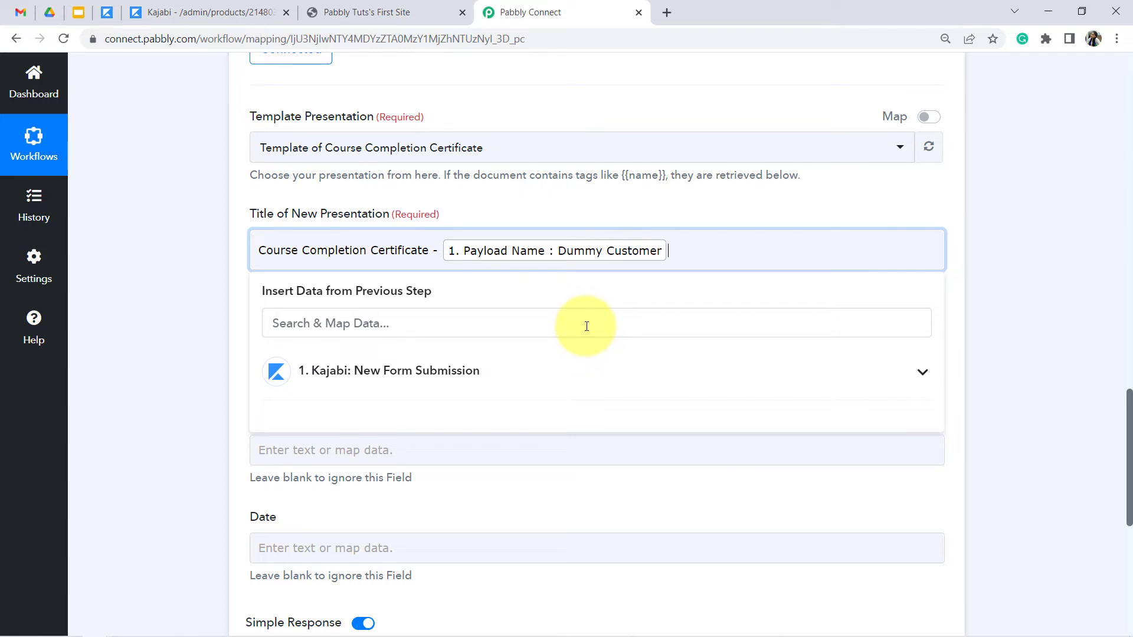
click(1072, 328)
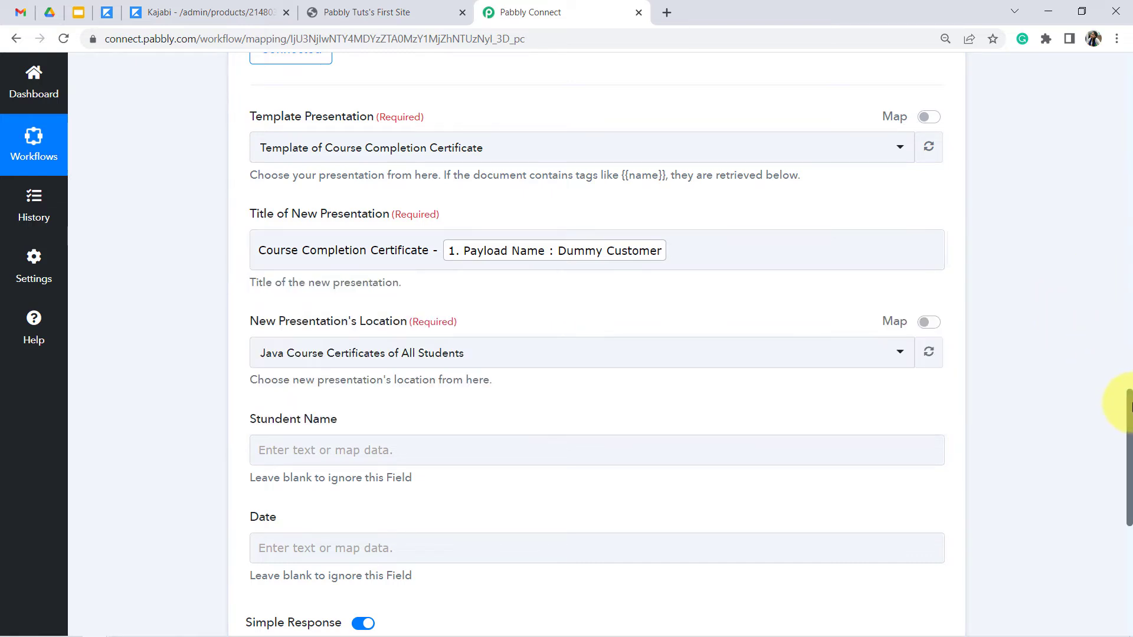
Step: Review the New Presentation's Location setting of the Google Slides action
scroll(1131, 410, down, 1)
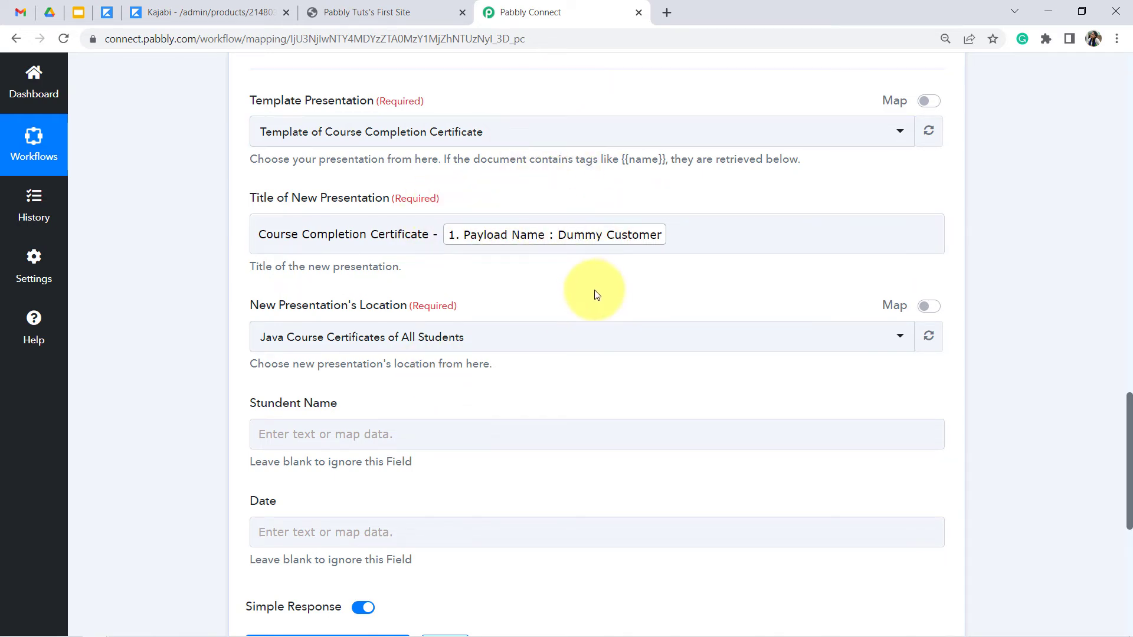
drag(1128, 407, 1129, 451)
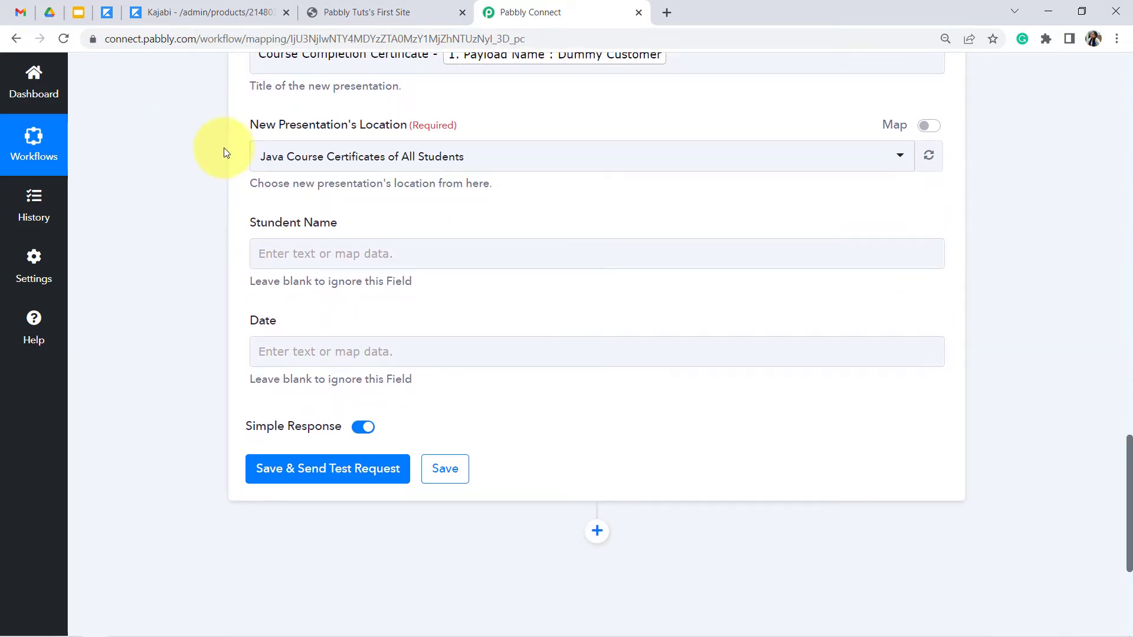
drag(252, 129, 429, 118)
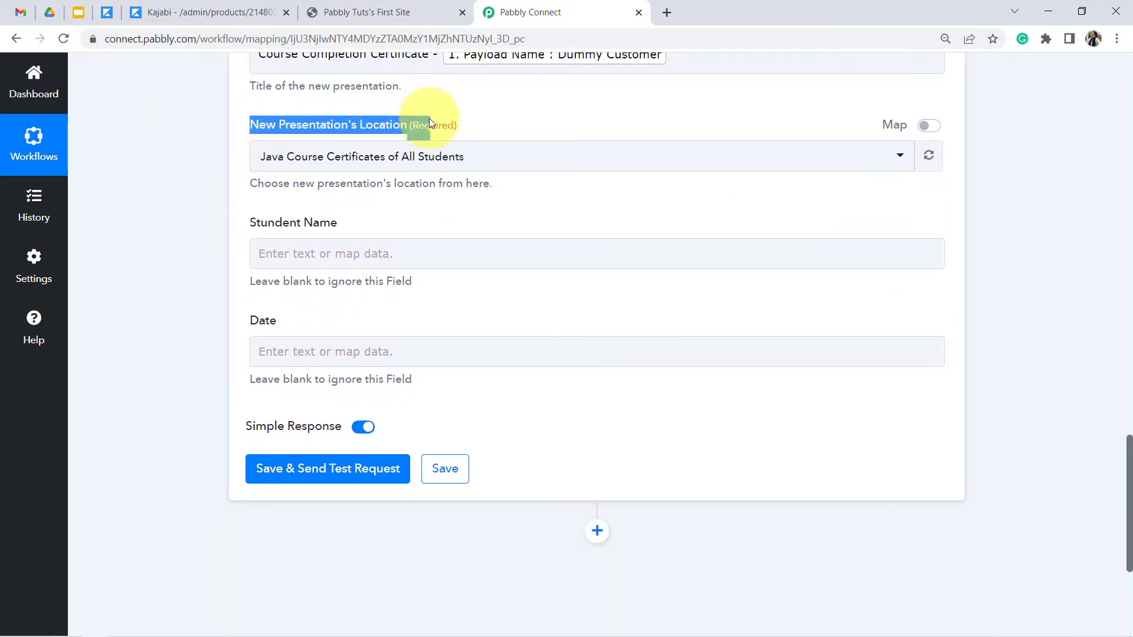
click(371, 123)
drag(268, 127, 416, 130)
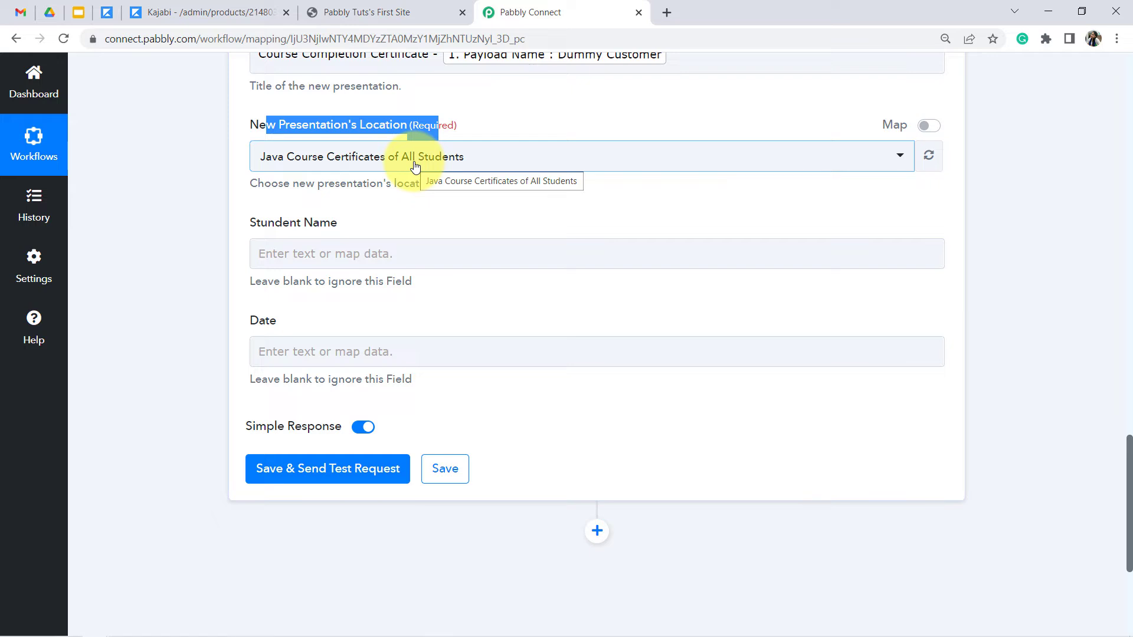
Step: In Google Drive's Java Course Certificates of All Students folder, move the existing course completion certificate to the trash, and return to Pabbly Connect
click(49, 10)
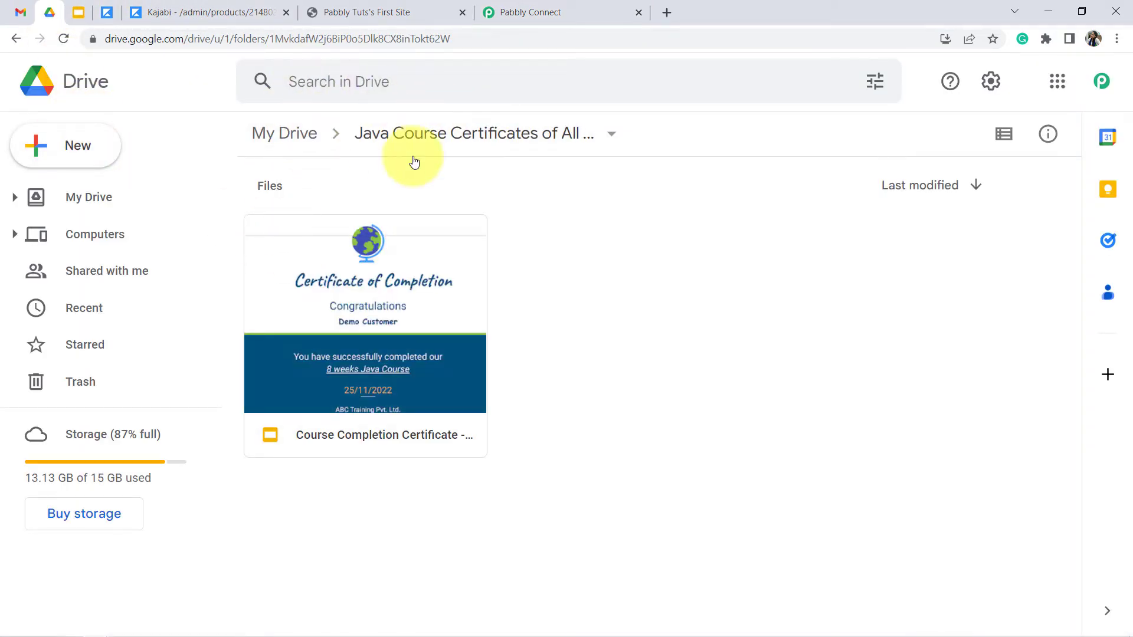
click(39, 197)
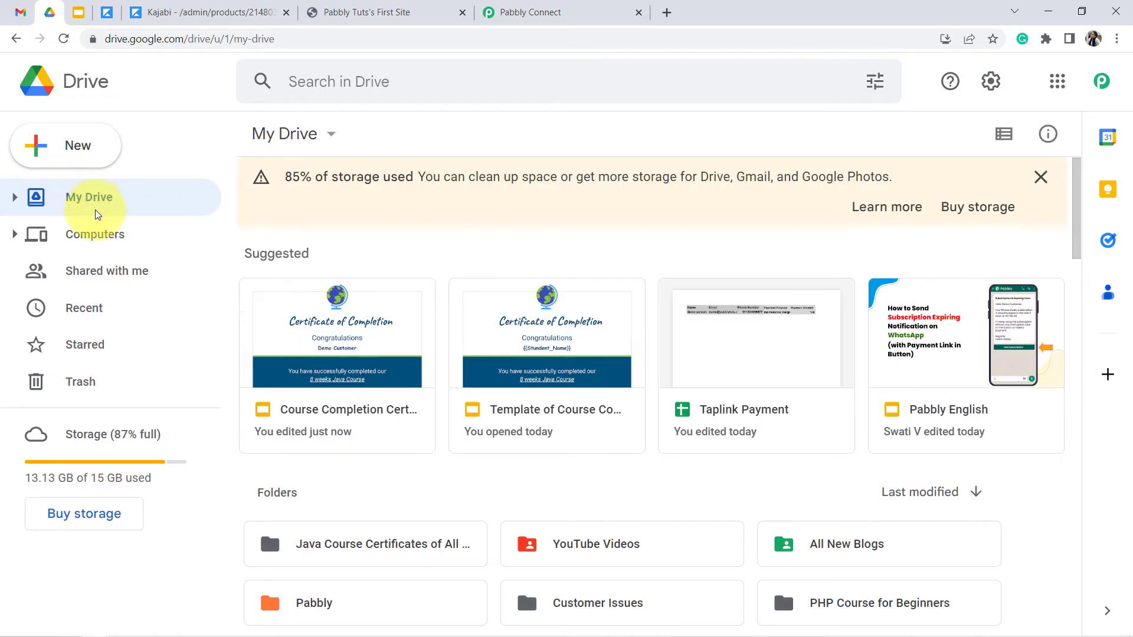
double_click(349, 544)
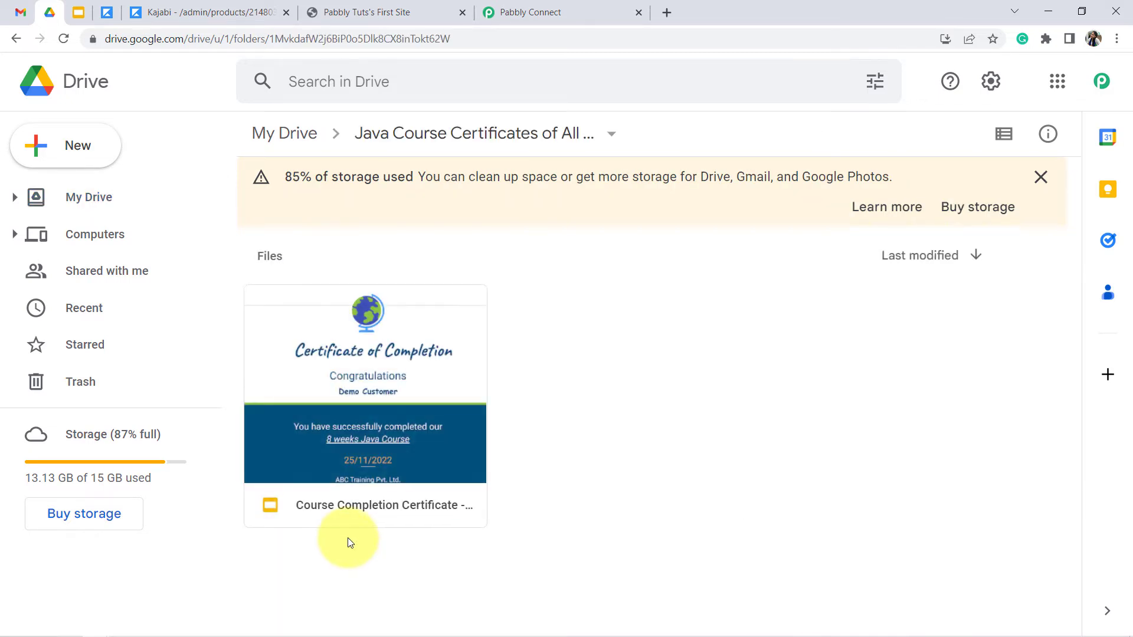
click(477, 365)
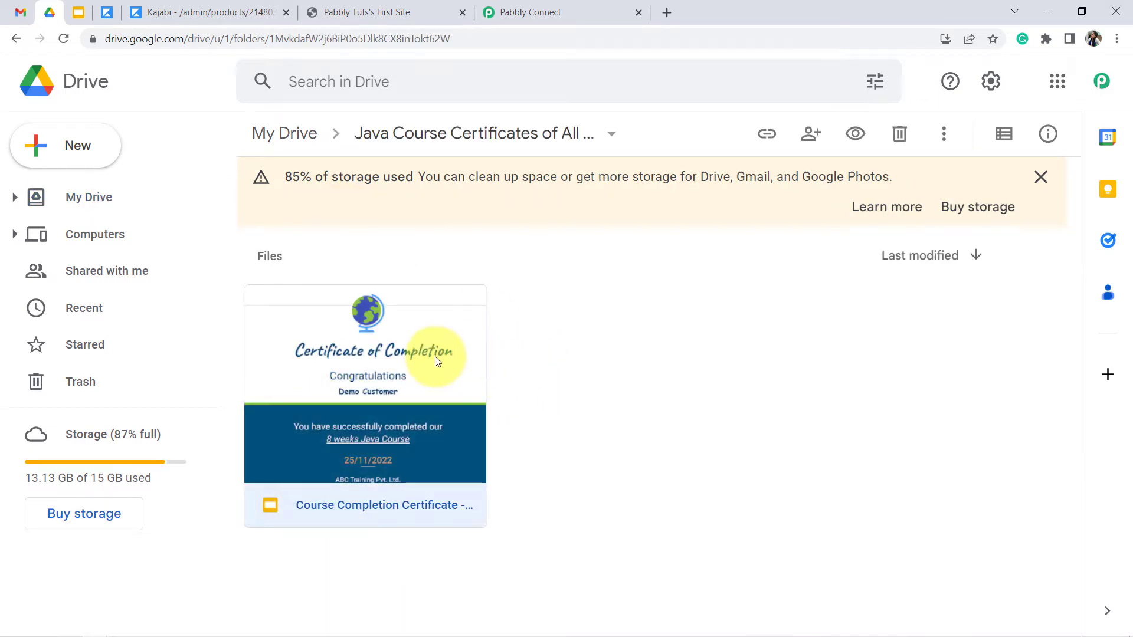
key(Delete)
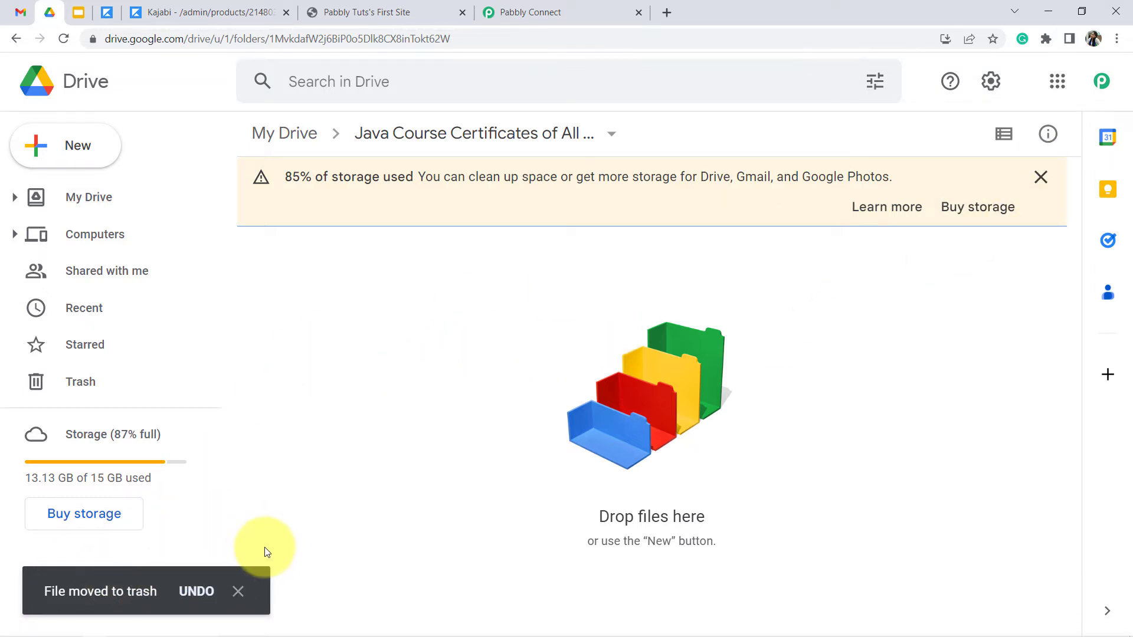
click(546, 9)
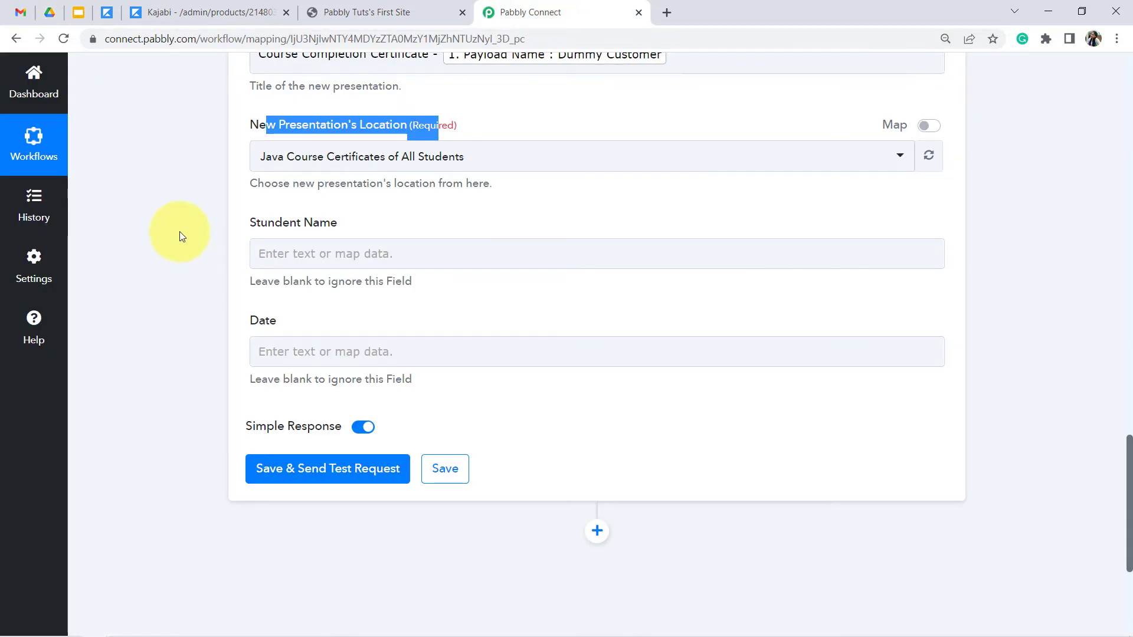
Step: Compare the Java Course Certificates of All Students folder in Google Drive with the New Presentation's Location options in Pabbly Connect
click(49, 11)
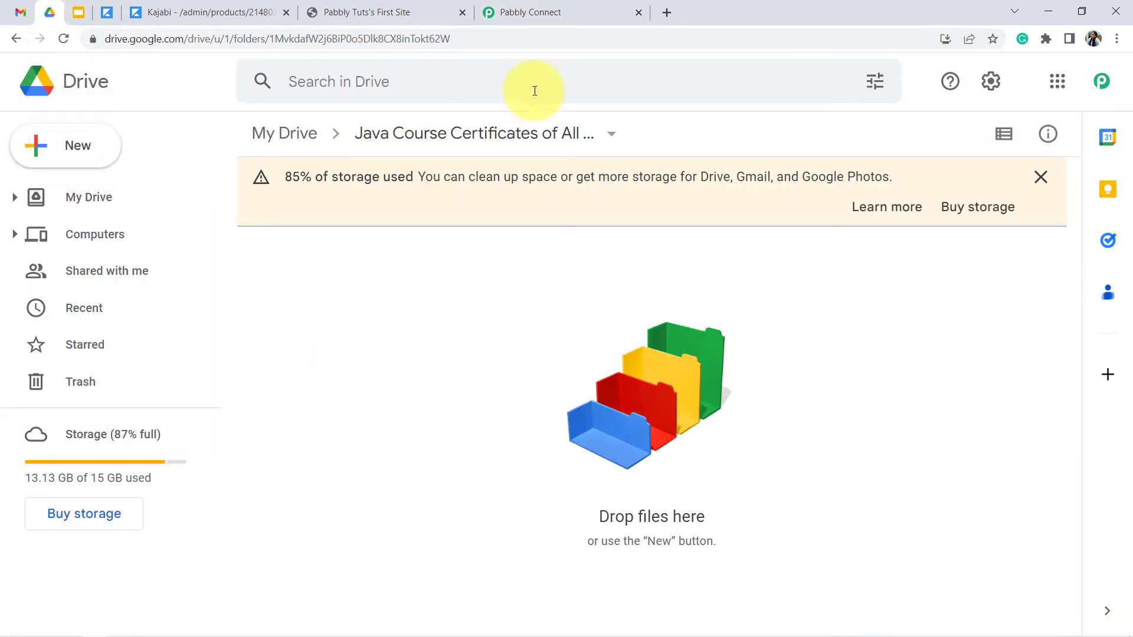
click(546, 9)
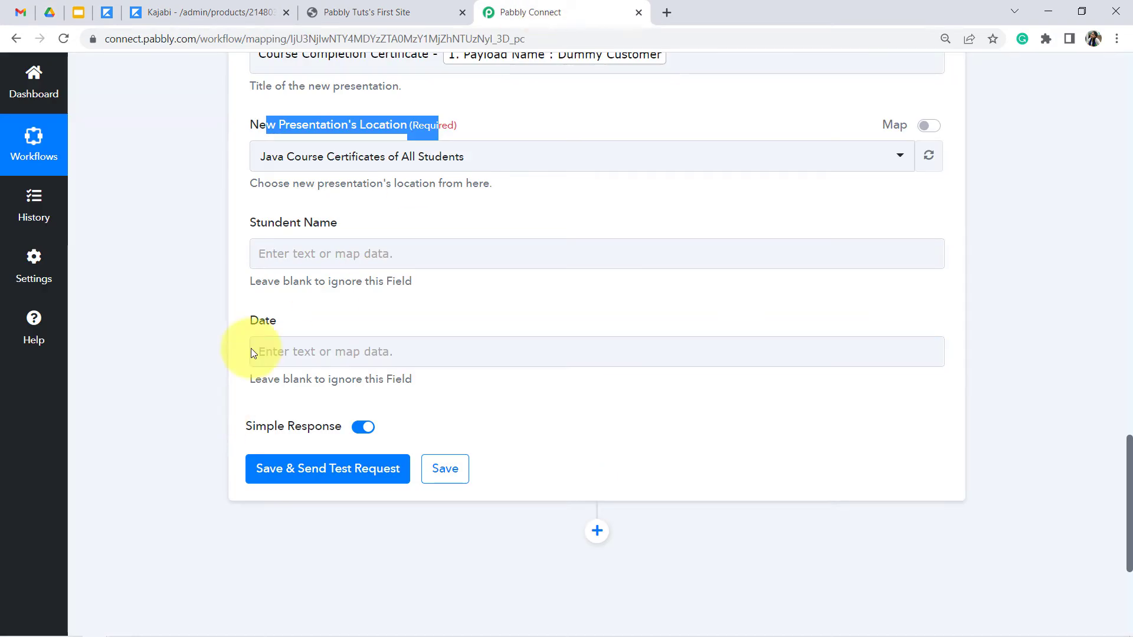
click(49, 12)
click(525, 11)
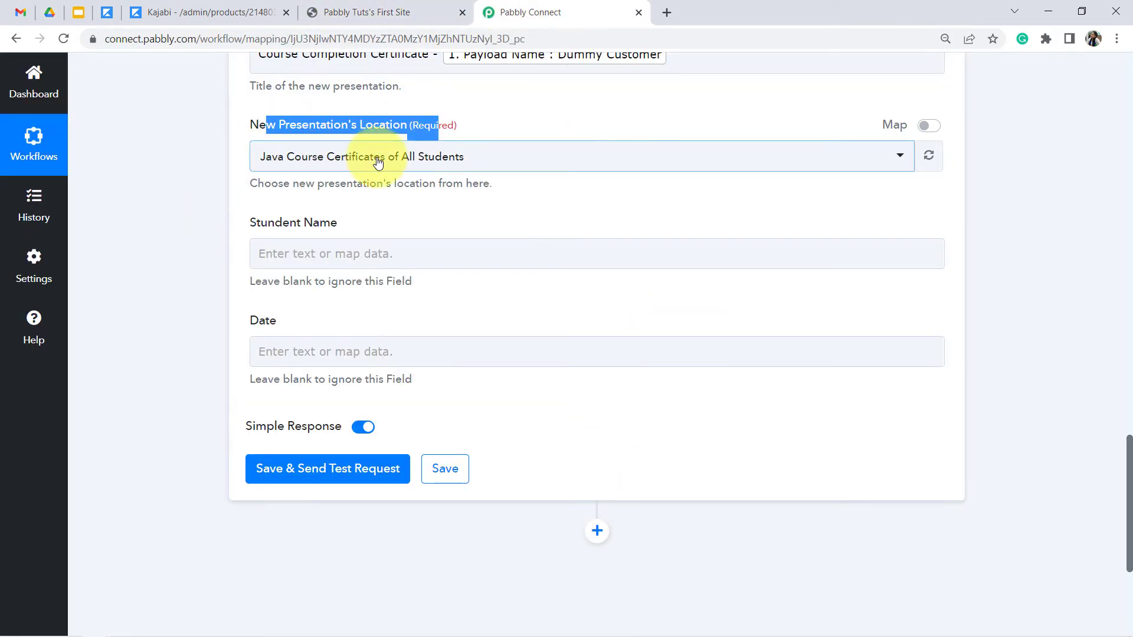
click(336, 165)
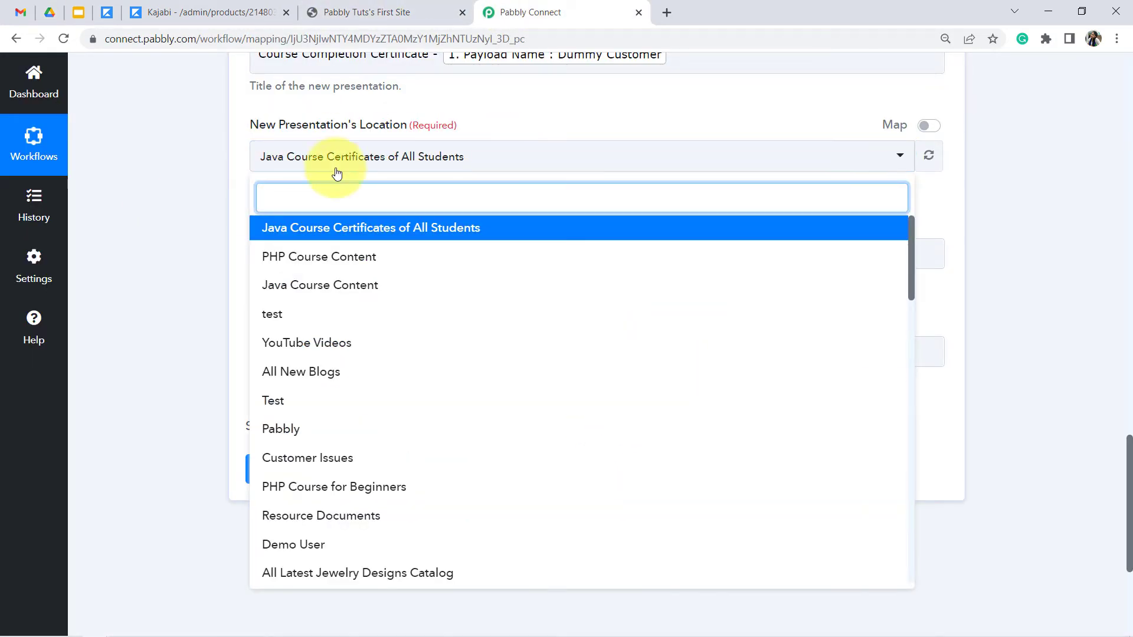
click(218, 225)
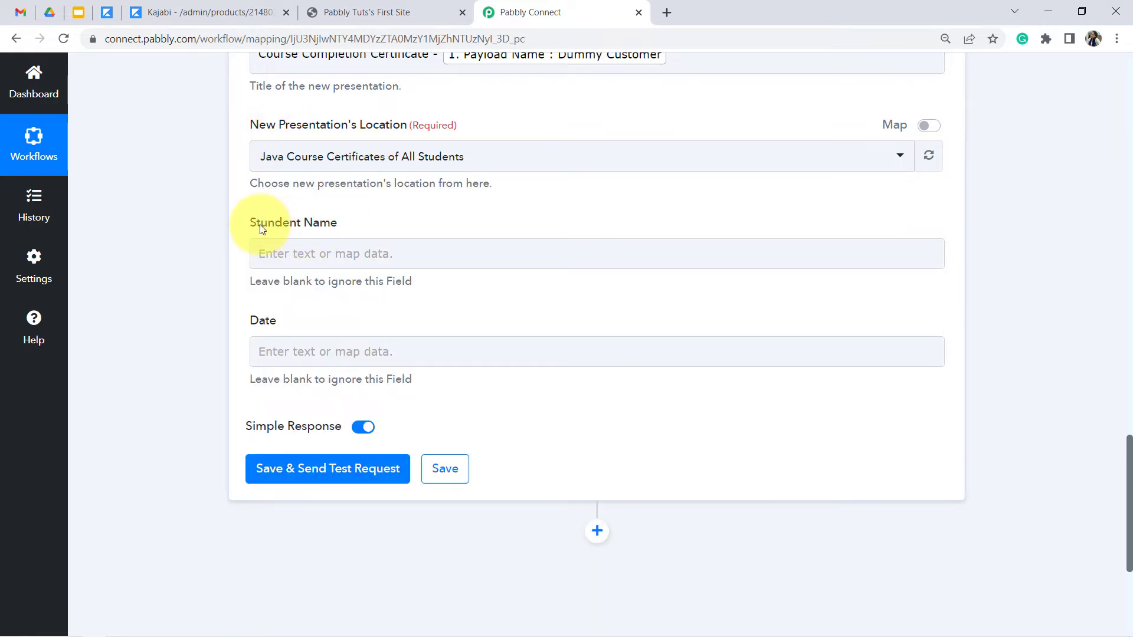
Step: Compare the action's Stundent Name and Date fields with the placeholders in the Google Slides certificate template, and return to Pabbly Connect
click(260, 320)
drag(250, 222, 265, 270)
drag(253, 319, 267, 319)
click(78, 12)
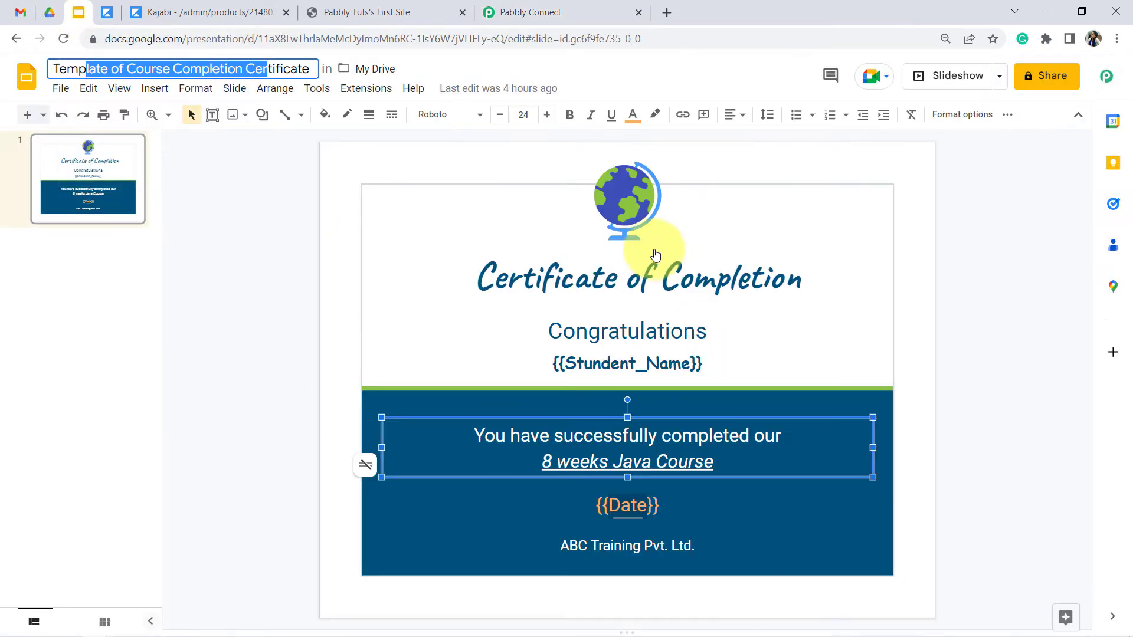
drag(575, 370, 670, 366)
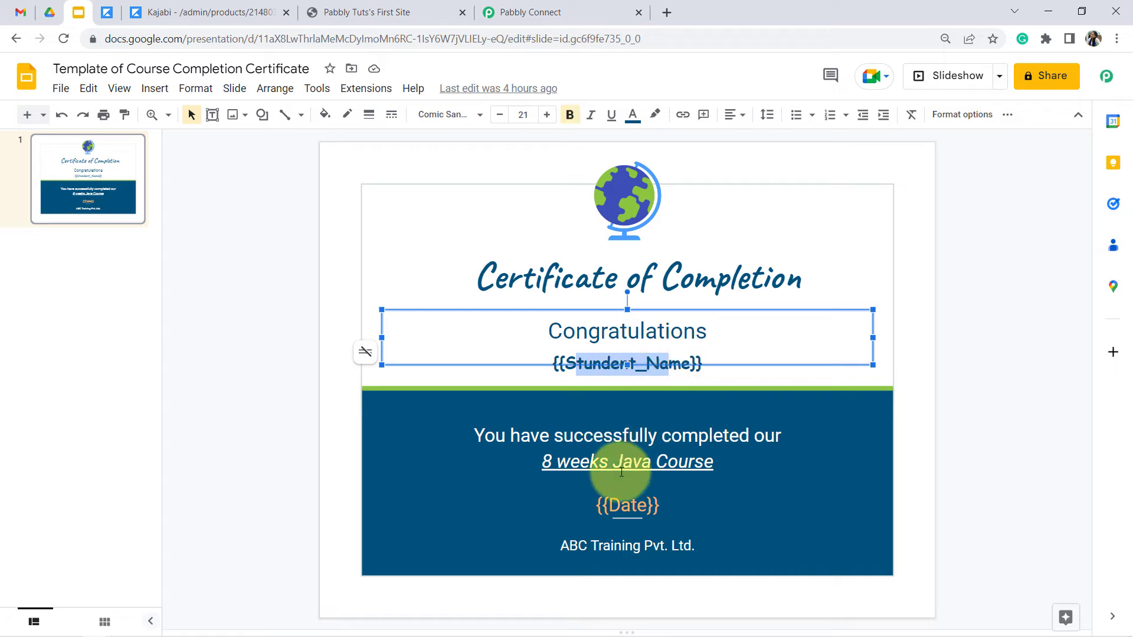
drag(609, 500, 646, 499)
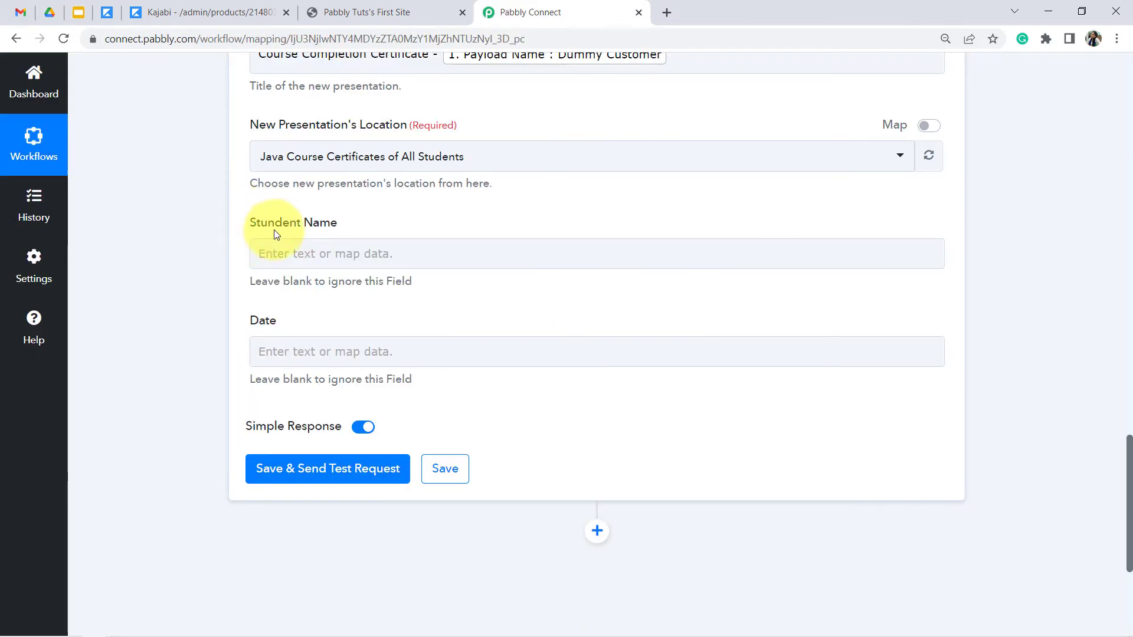
Step: Map the Stundent Name field of the Google Slides action to Payload Name from the Kajabi form submission
click(311, 255)
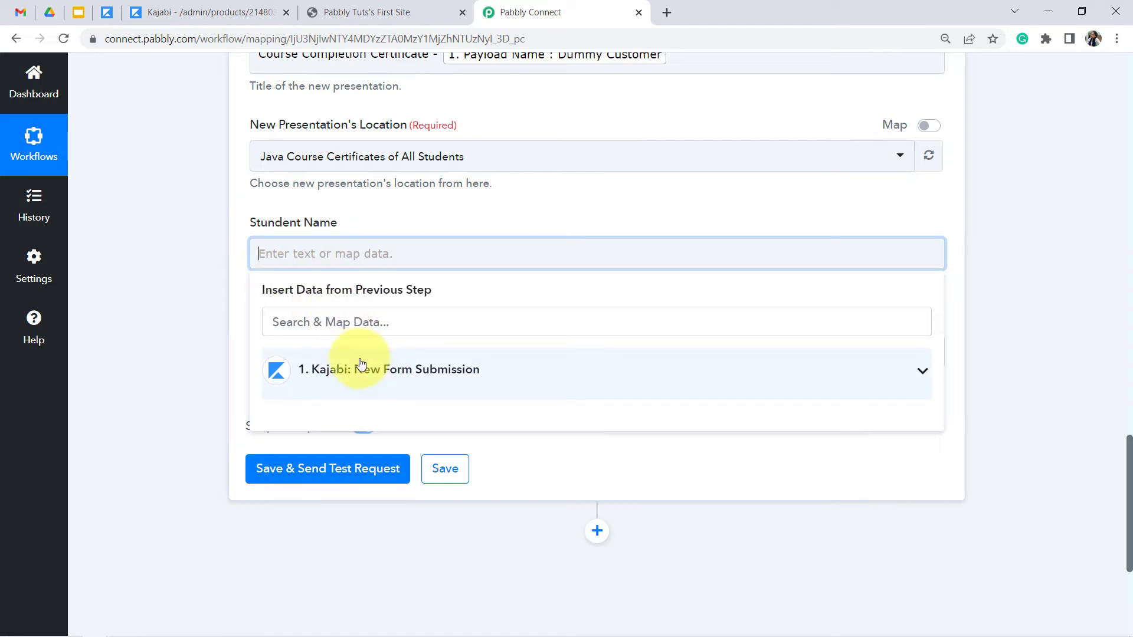
click(379, 371)
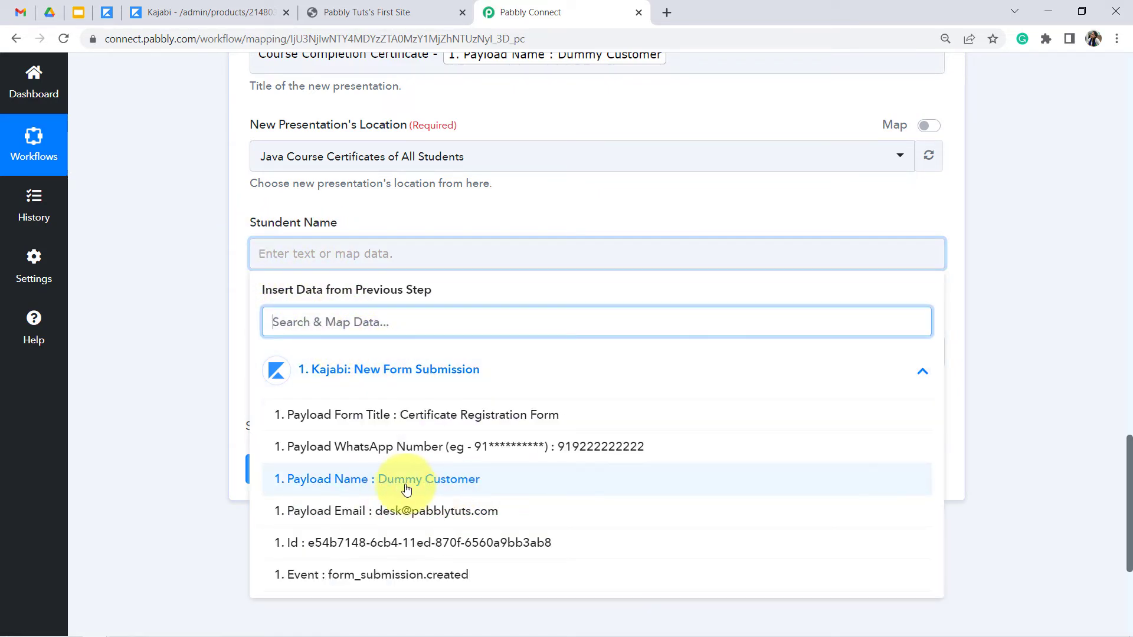
click(463, 479)
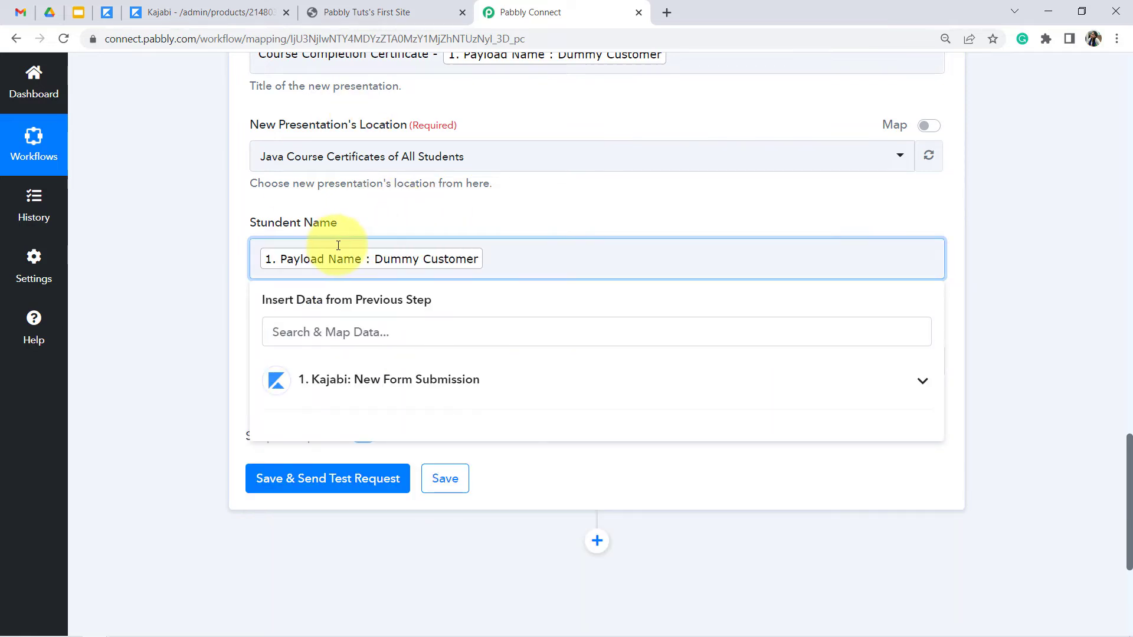
click(160, 339)
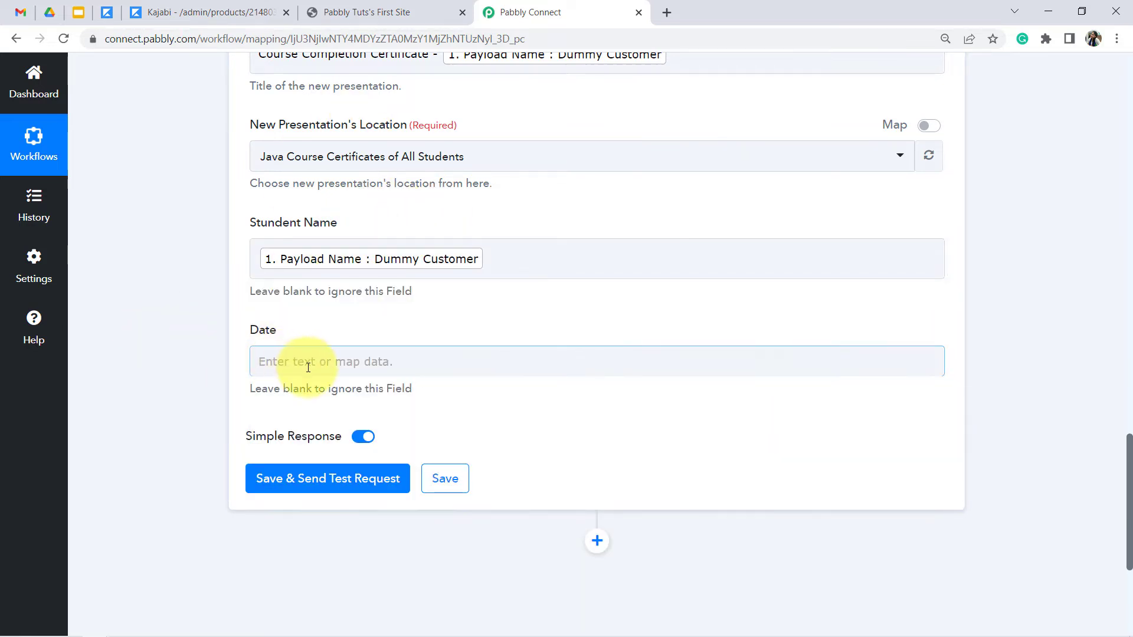
Step: Look for a date value for the Date field in the Kajabi form submission data and its received response
click(304, 358)
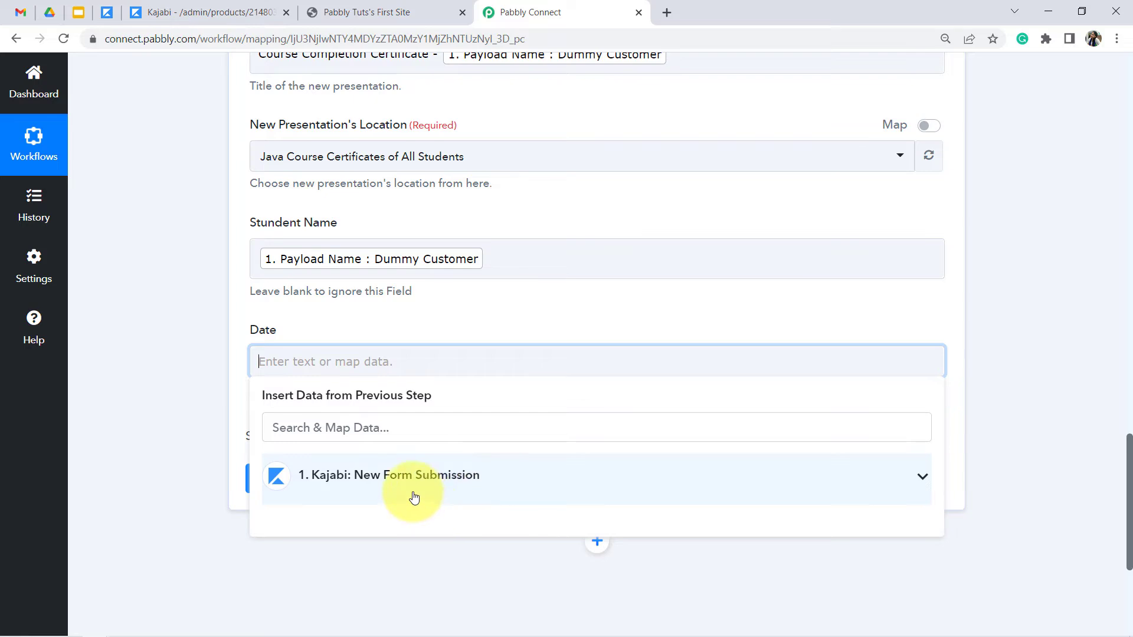
click(413, 495)
drag(1128, 511, 1130, 264)
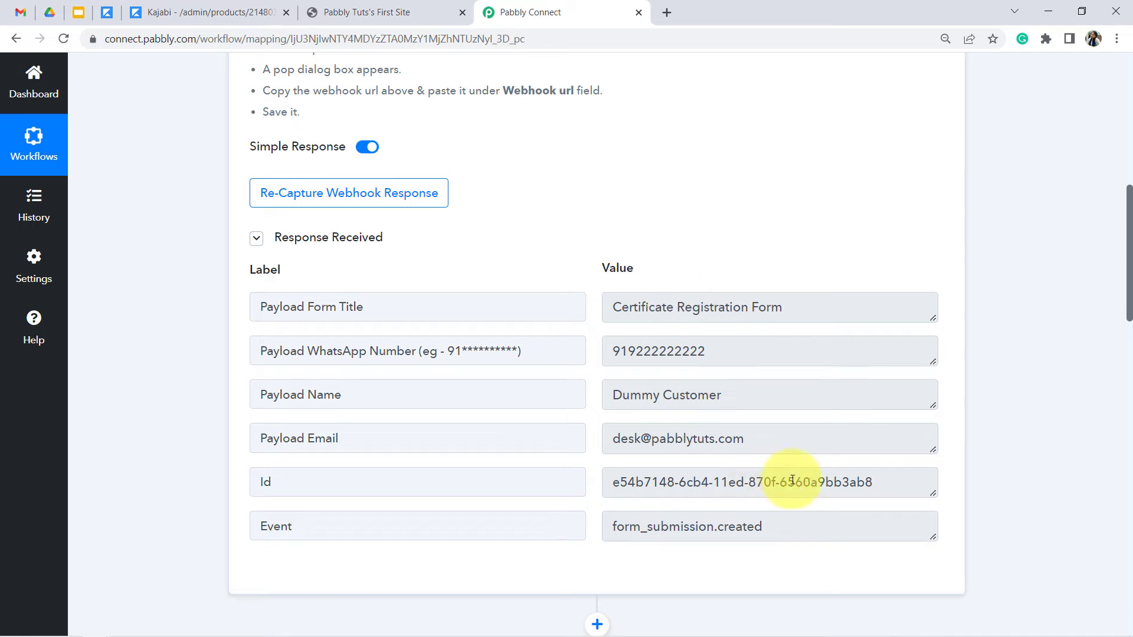
Step: Insert a Date/Time Formatter by Pabbly action between the Kajabi trigger and the Google Slides action
drag(1127, 276, 1131, 342)
scroll(1050, 342, down, 2)
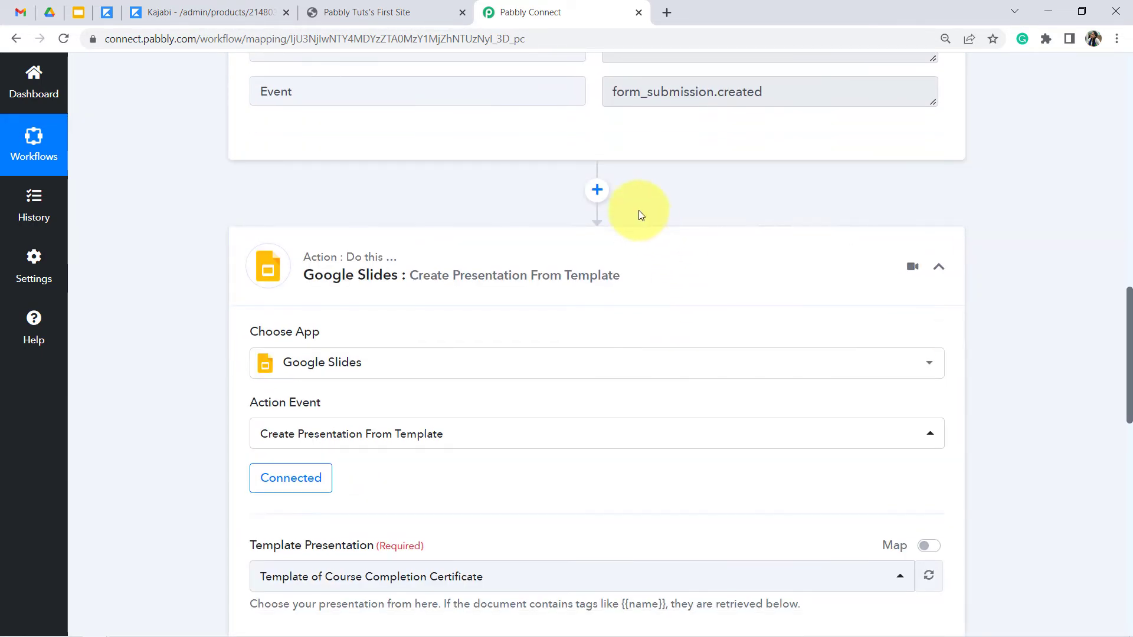
click(597, 191)
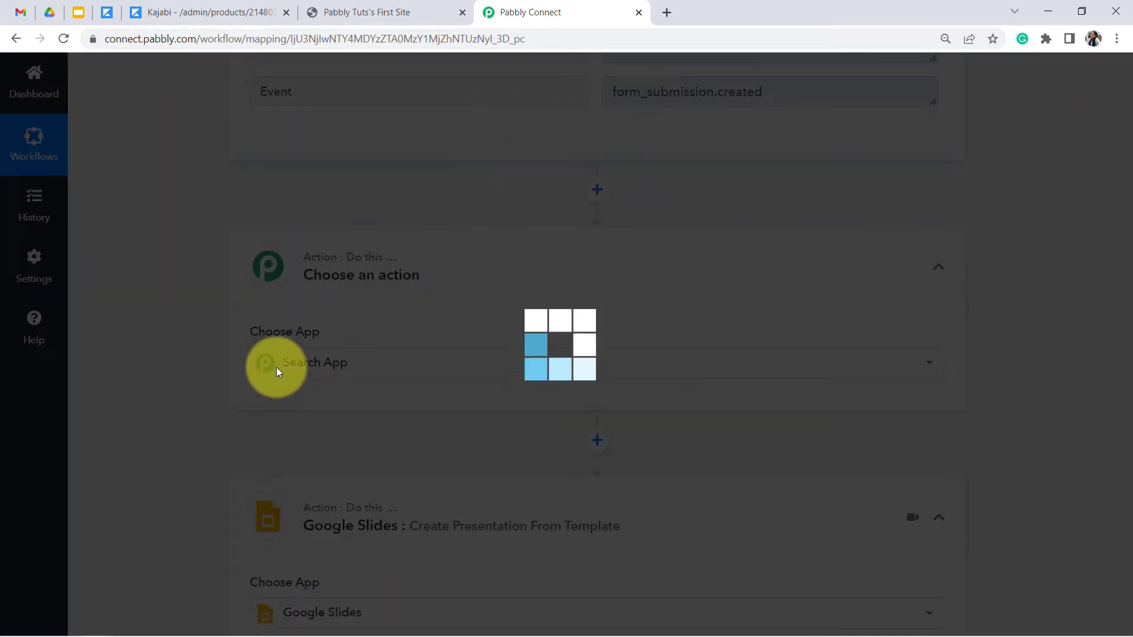
click(319, 367)
text(date)
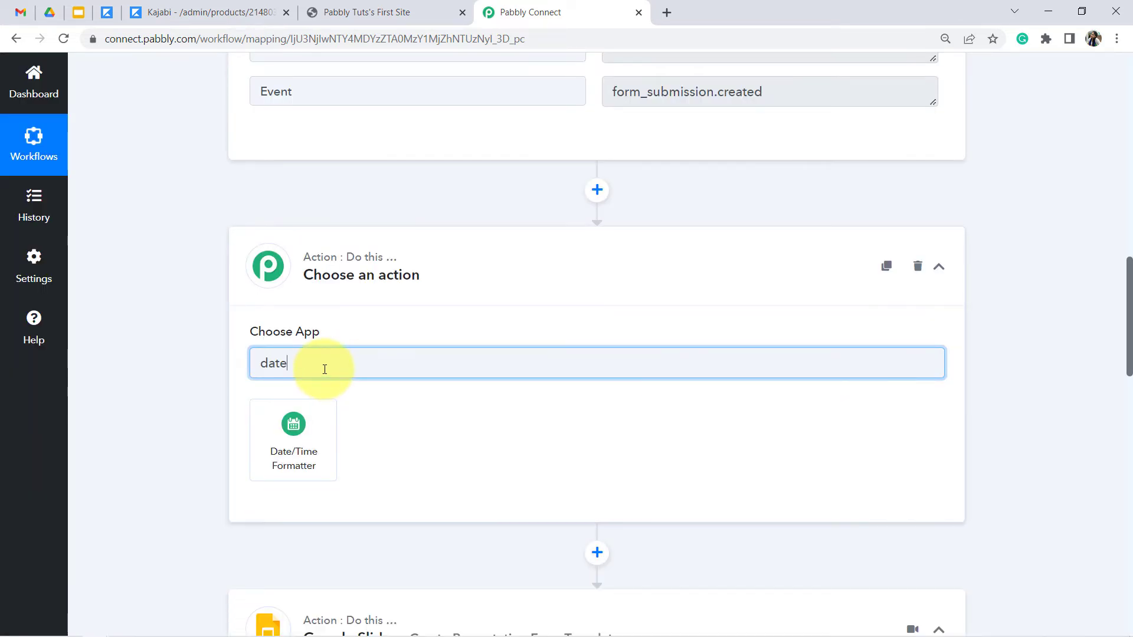
click(314, 443)
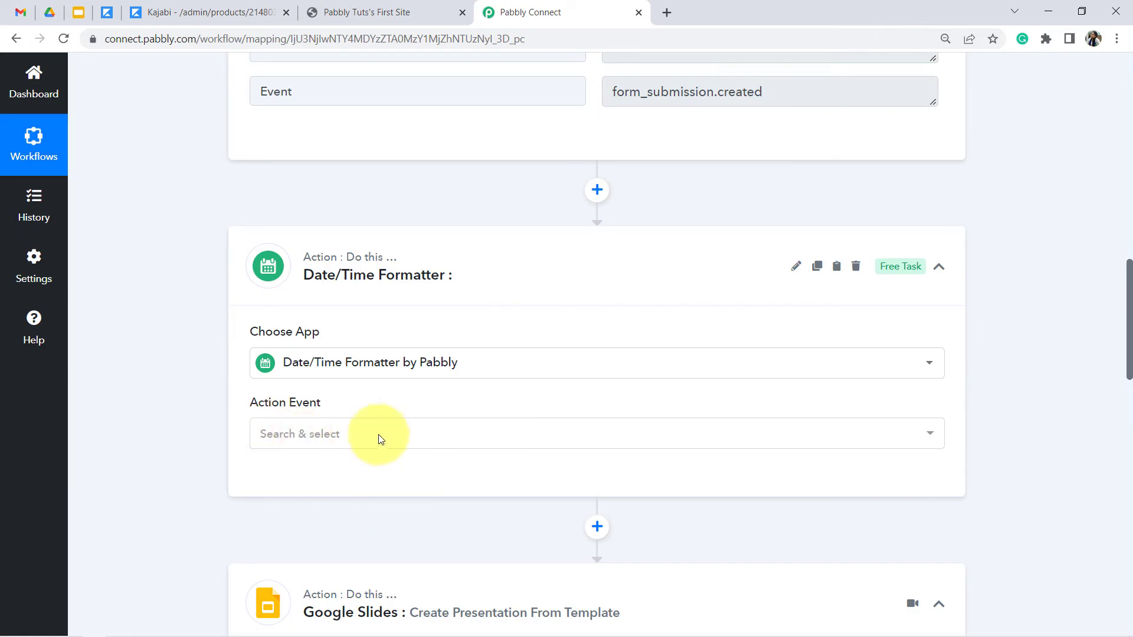
Step: Set the Date/Time Formatter's action event to Current Date and connect the action
click(313, 437)
click(298, 435)
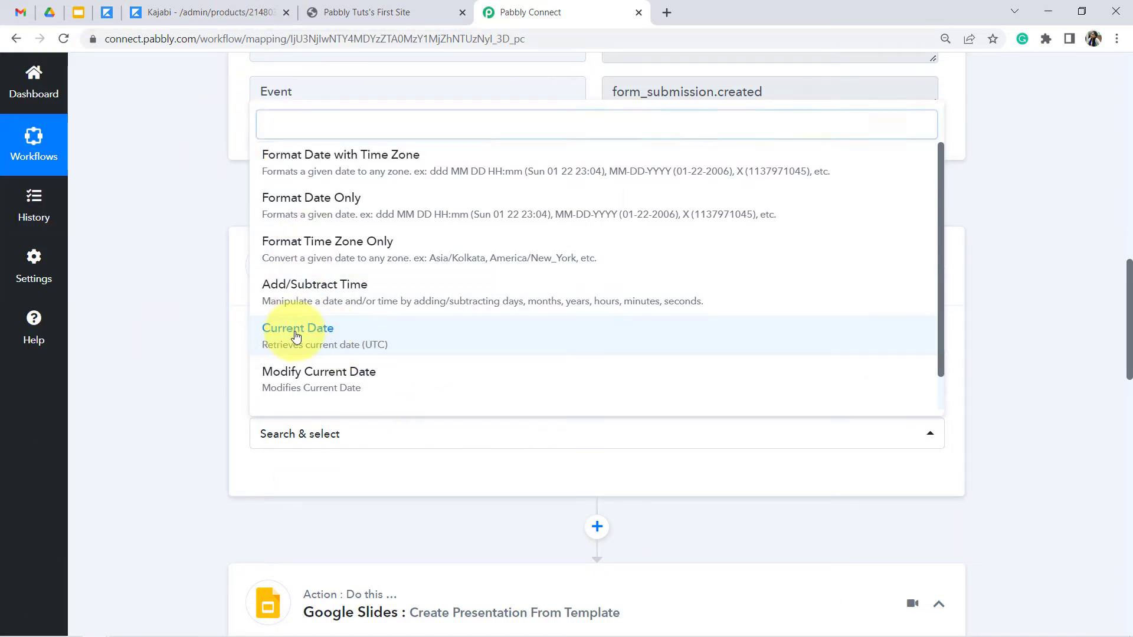
click(332, 342)
click(291, 484)
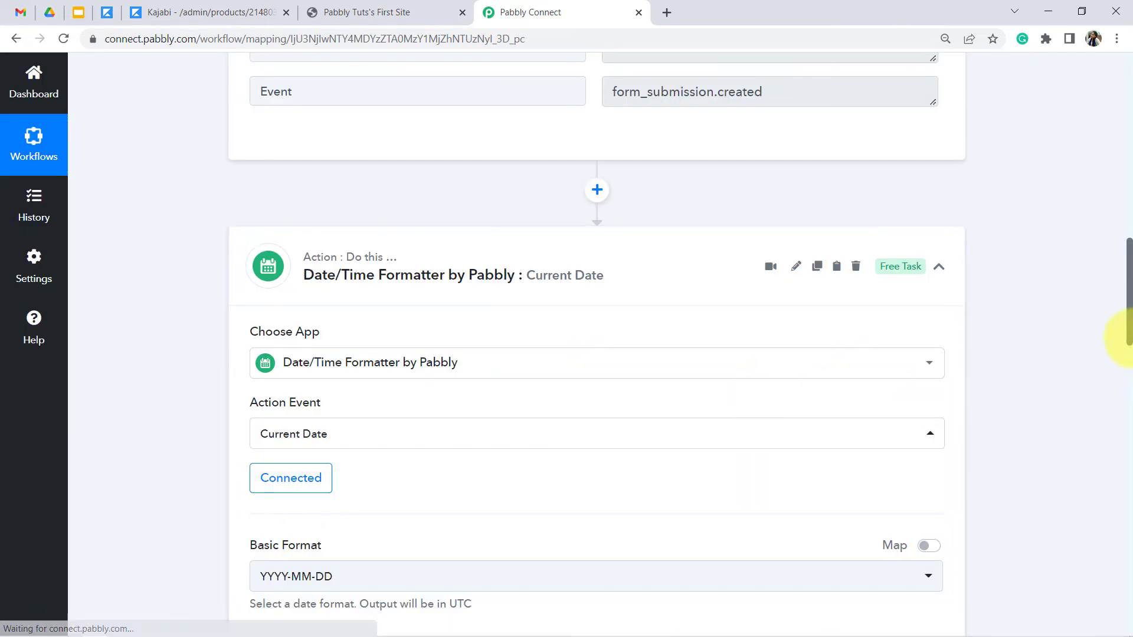
Step: Set the current date's Basic Format to DD/MM/YYYY, save and send a test request, and check the returned Datetime value
drag(1128, 252, 1125, 286)
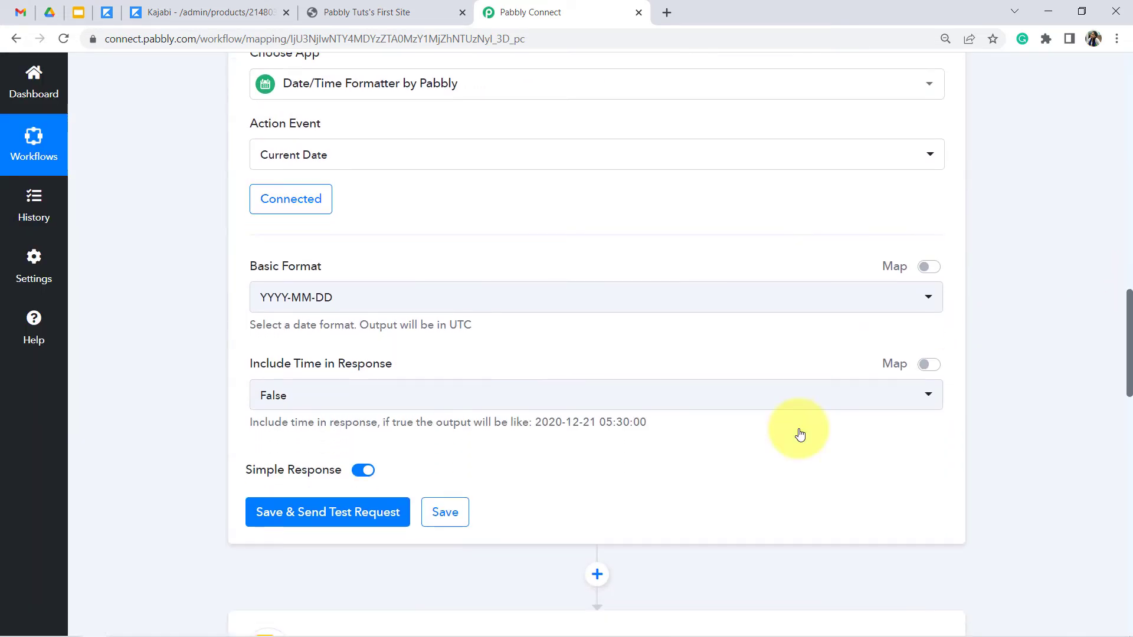
click(303, 299)
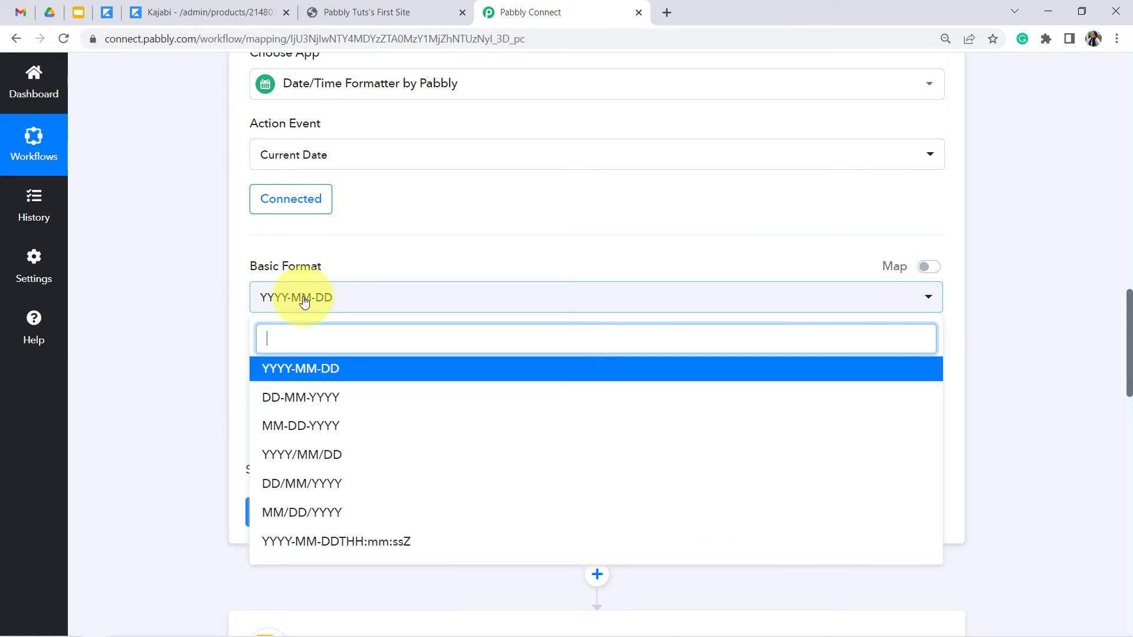
click(284, 484)
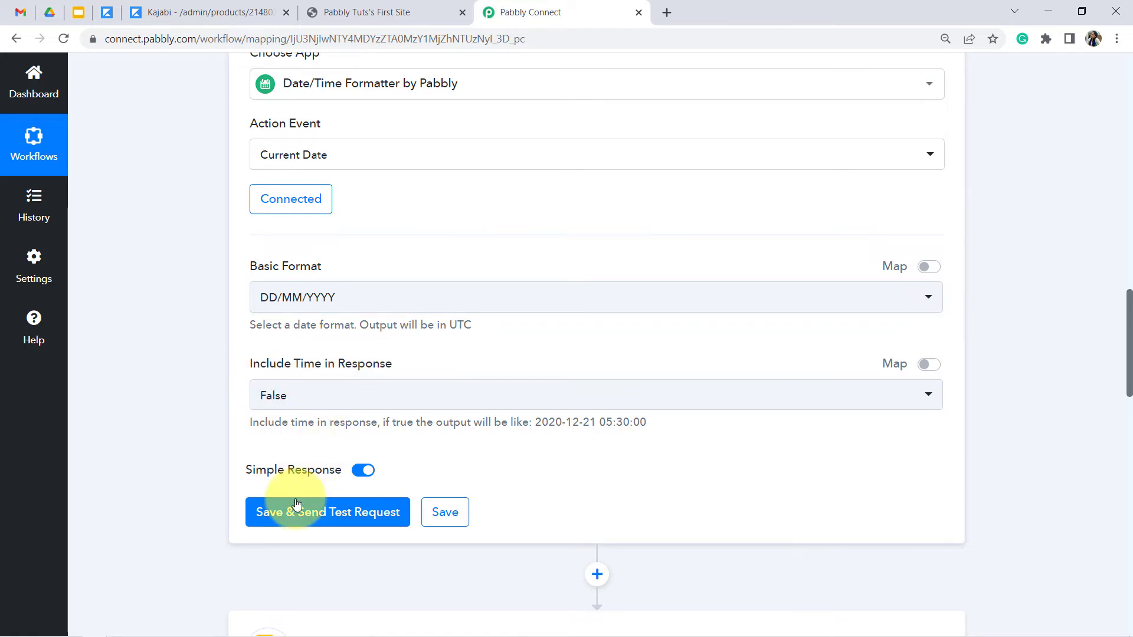
click(258, 511)
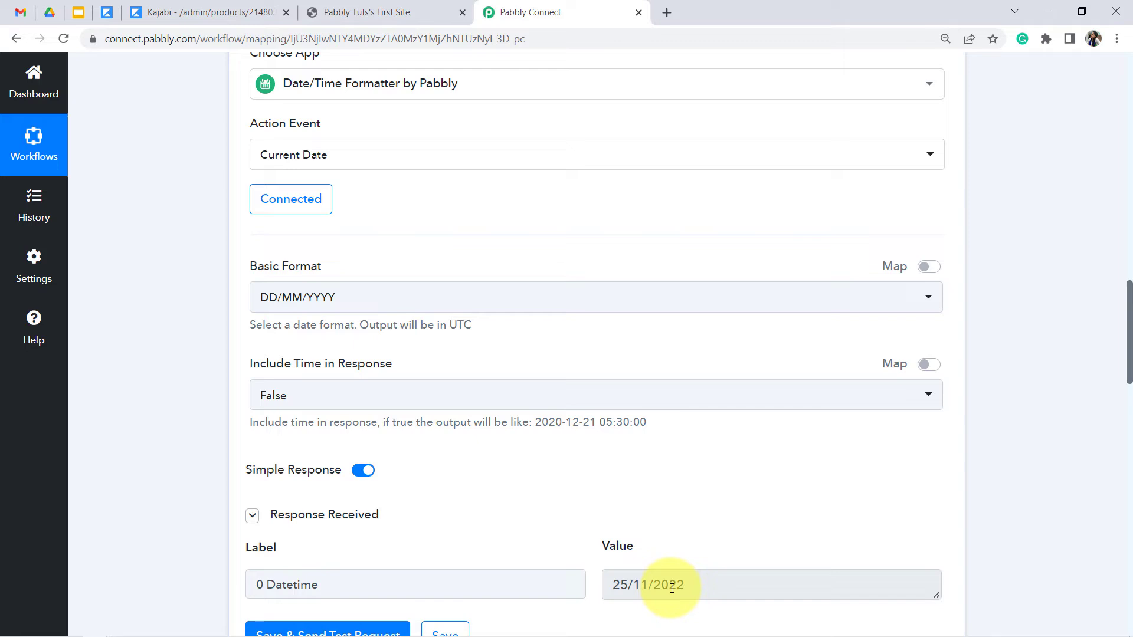
drag(671, 587, 625, 584)
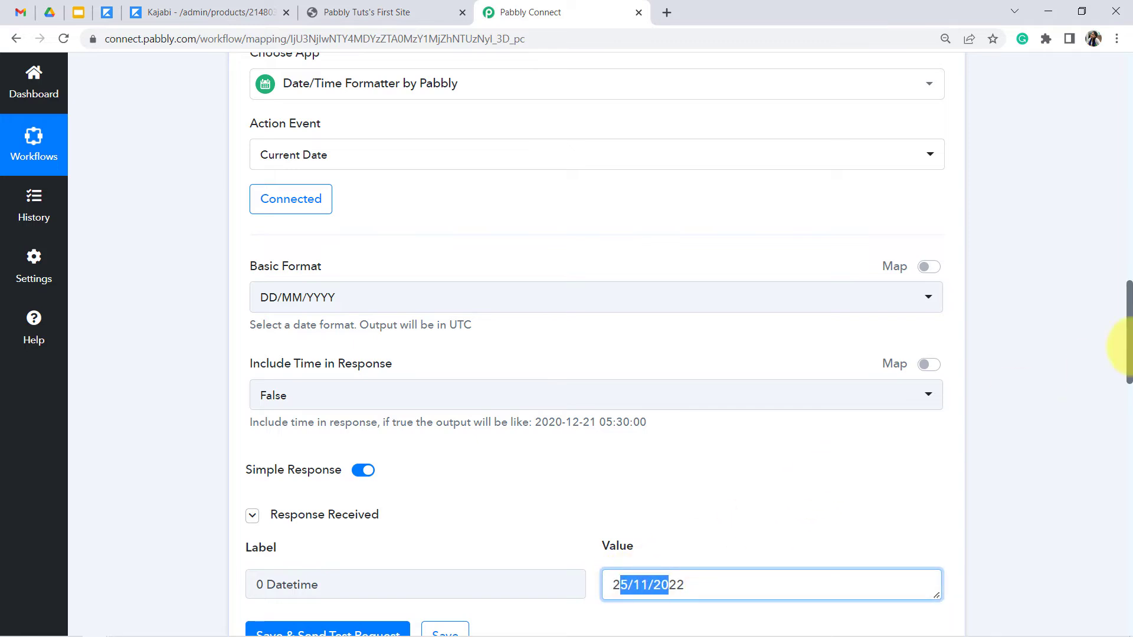
Step: Save the current settings of the Google Slides Create Presentation From Template action and dismiss the confirmation
scroll(1130, 332, down, 3)
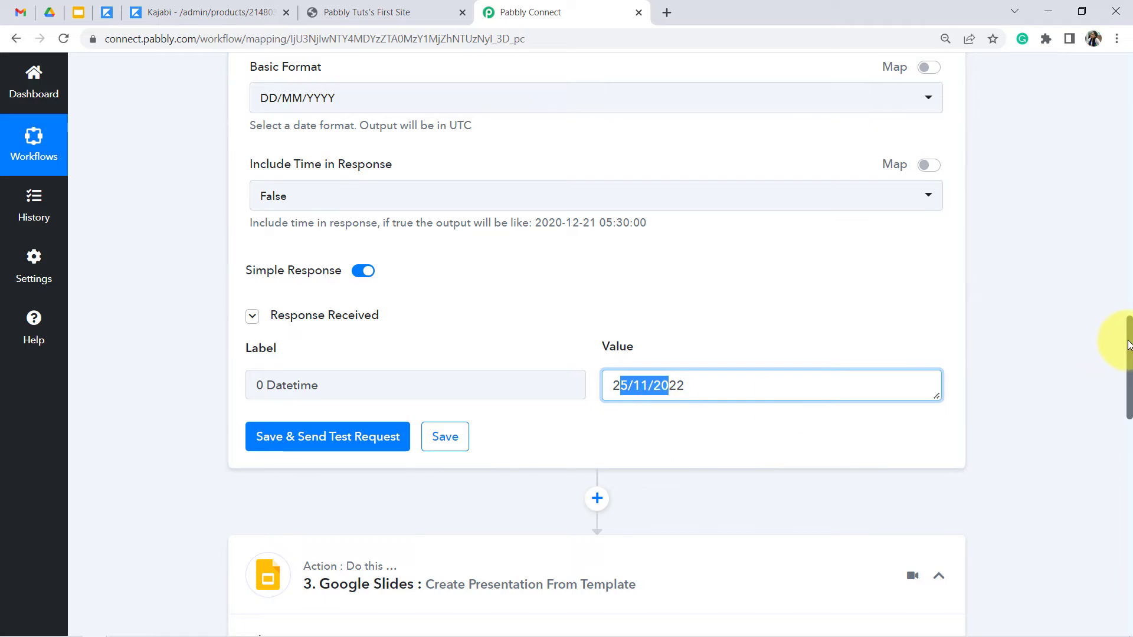
drag(1128, 346, 1130, 519)
click(447, 489)
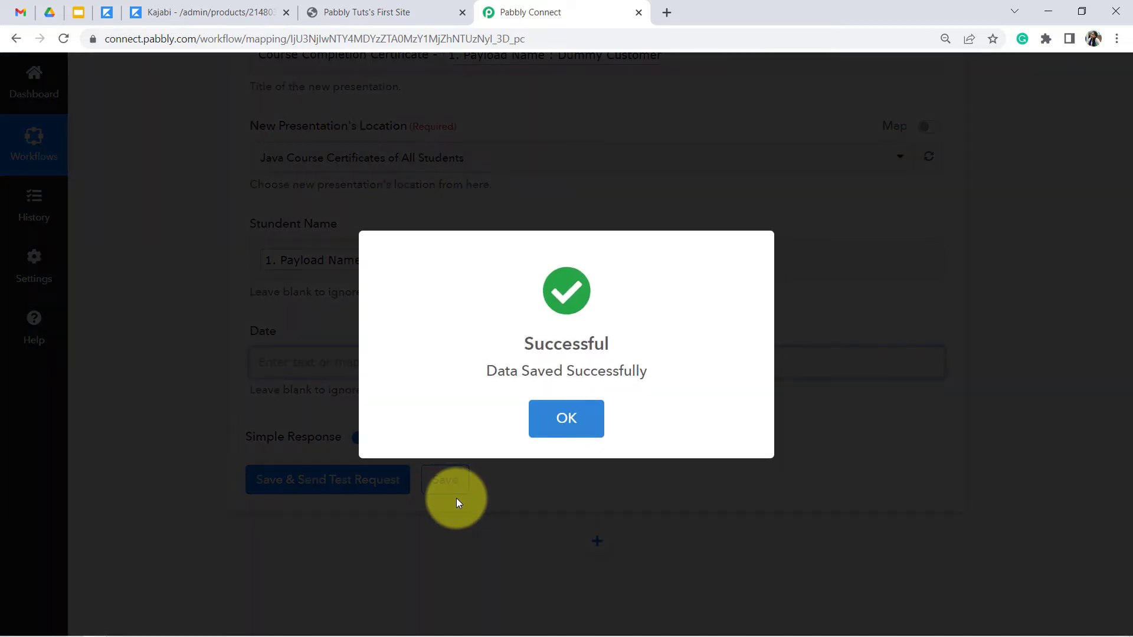
click(585, 417)
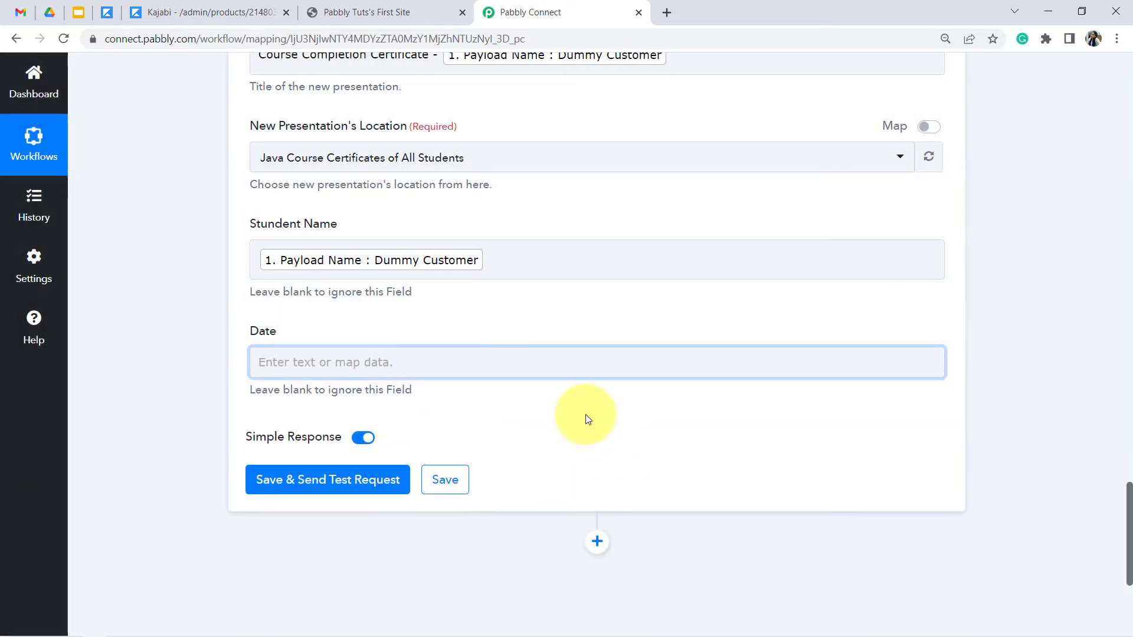
Step: Map the Date field of the Google Slides action to 0 Datetime from the Date/Time Formatter step
click(301, 361)
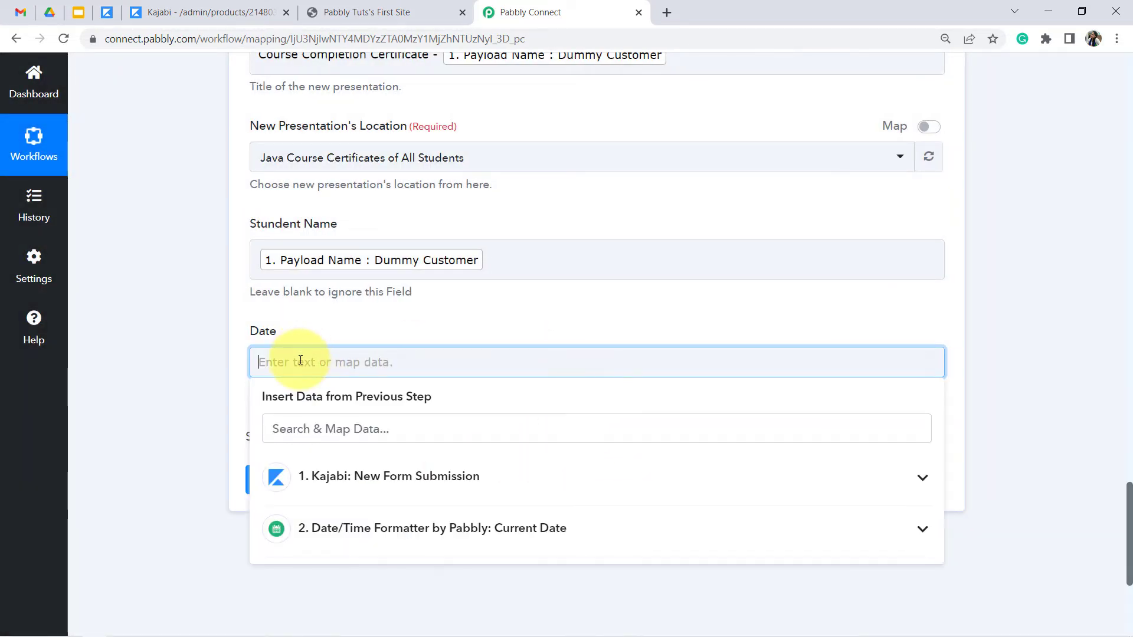
click(336, 534)
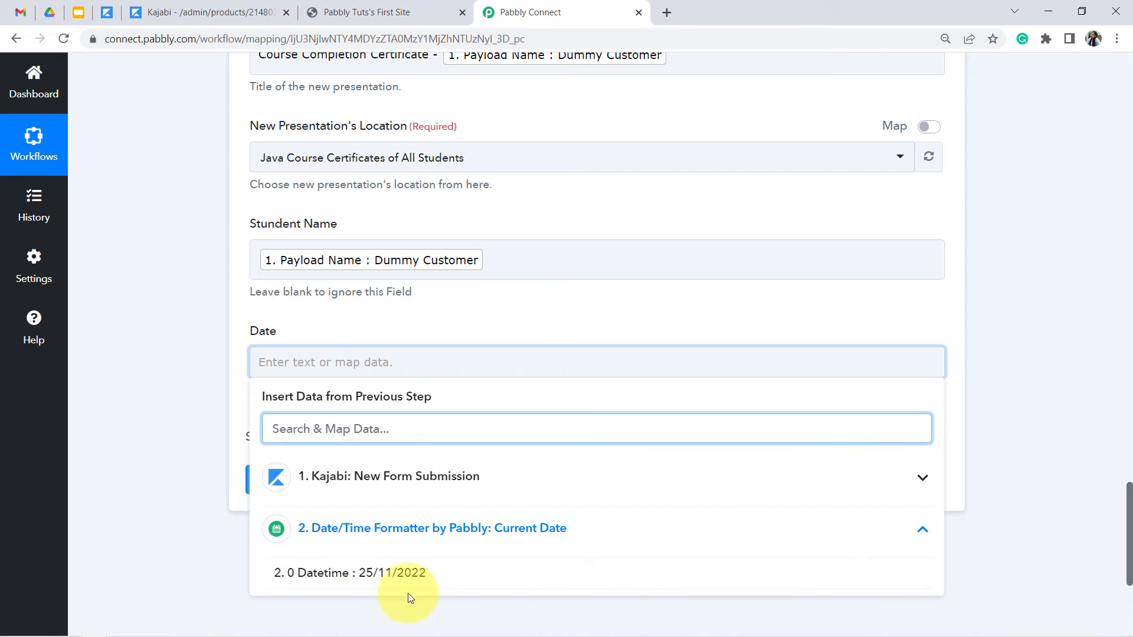
click(433, 570)
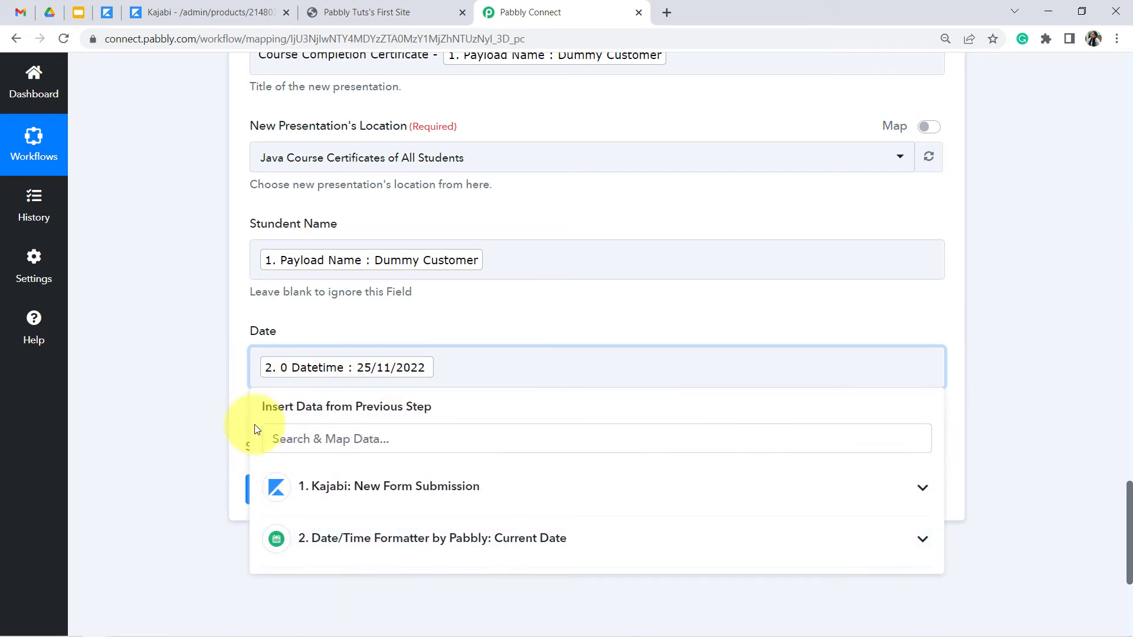
click(179, 459)
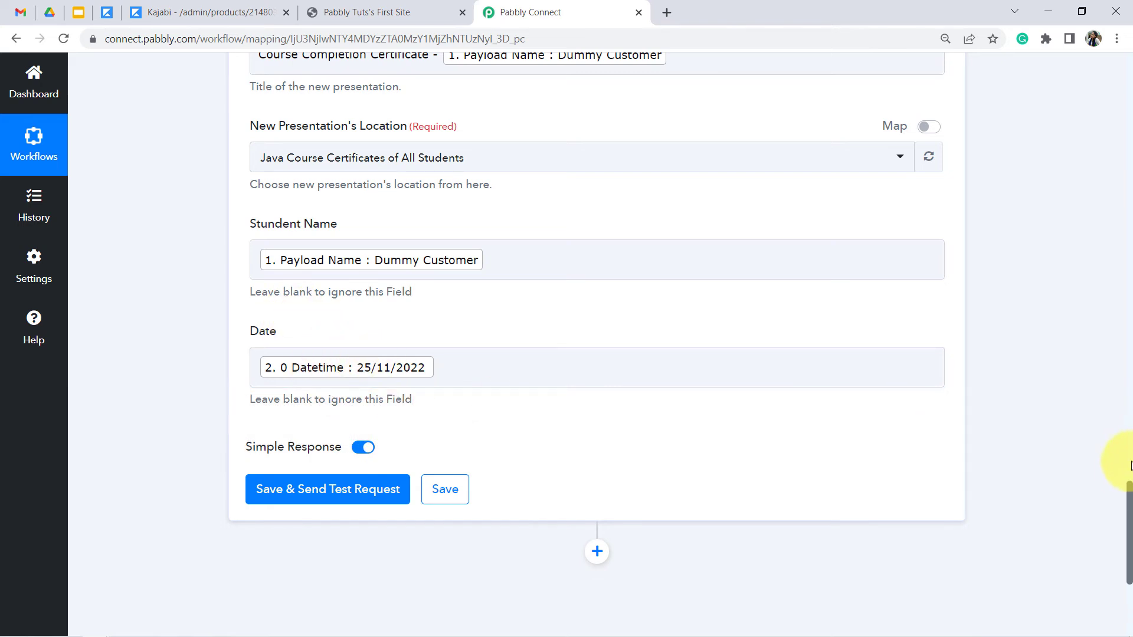
drag(1129, 492, 1129, 544)
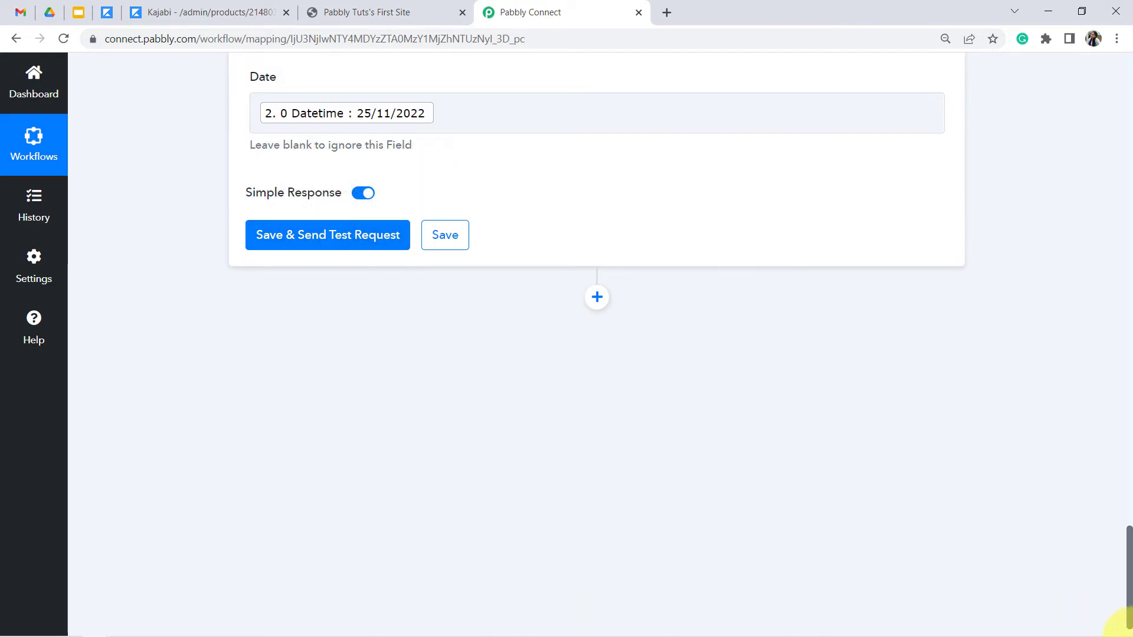
scroll(1127, 499, up, 5)
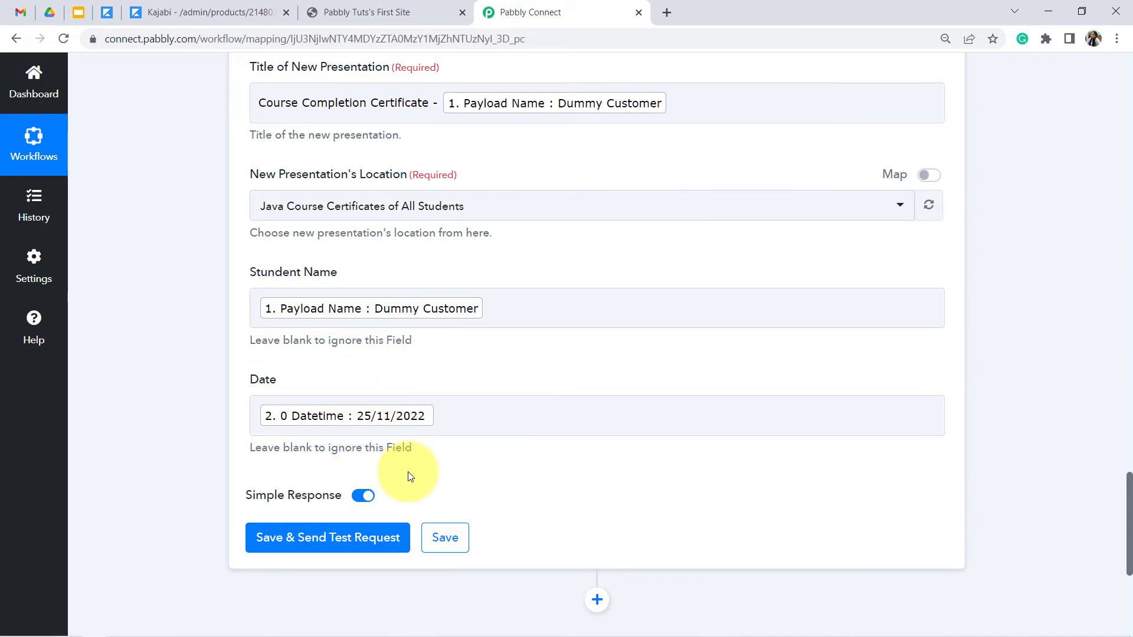
scroll(1113, 531, down, 6)
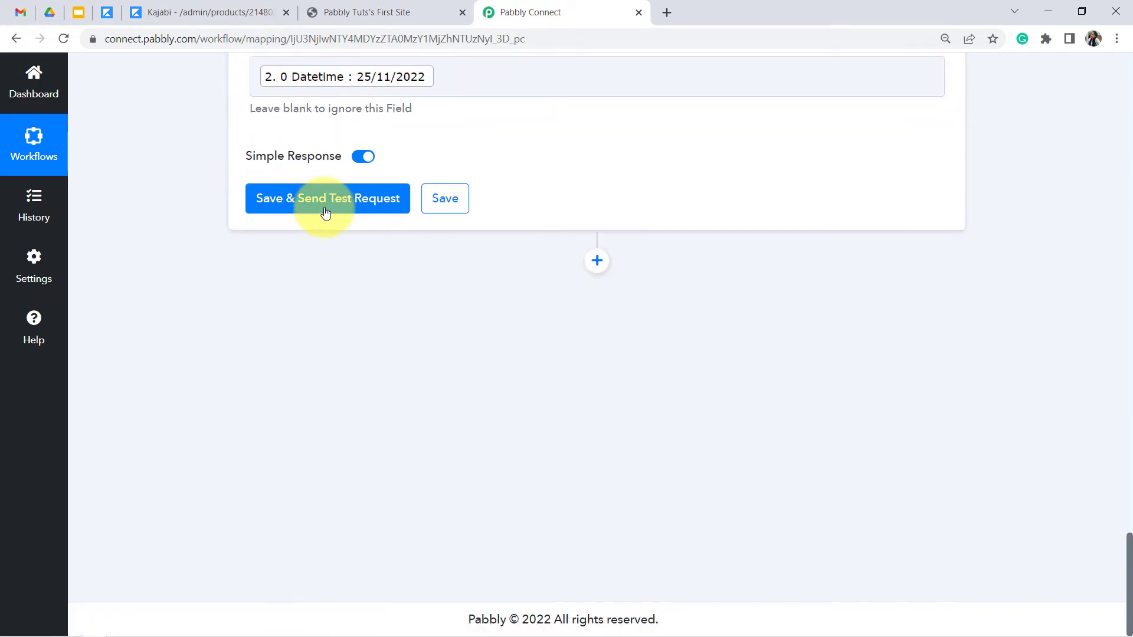
Step: Check the Java Course Certificates folder in Google Drive, then save the Google Slides action in Pabbly Connect and send a test request
click(57, 16)
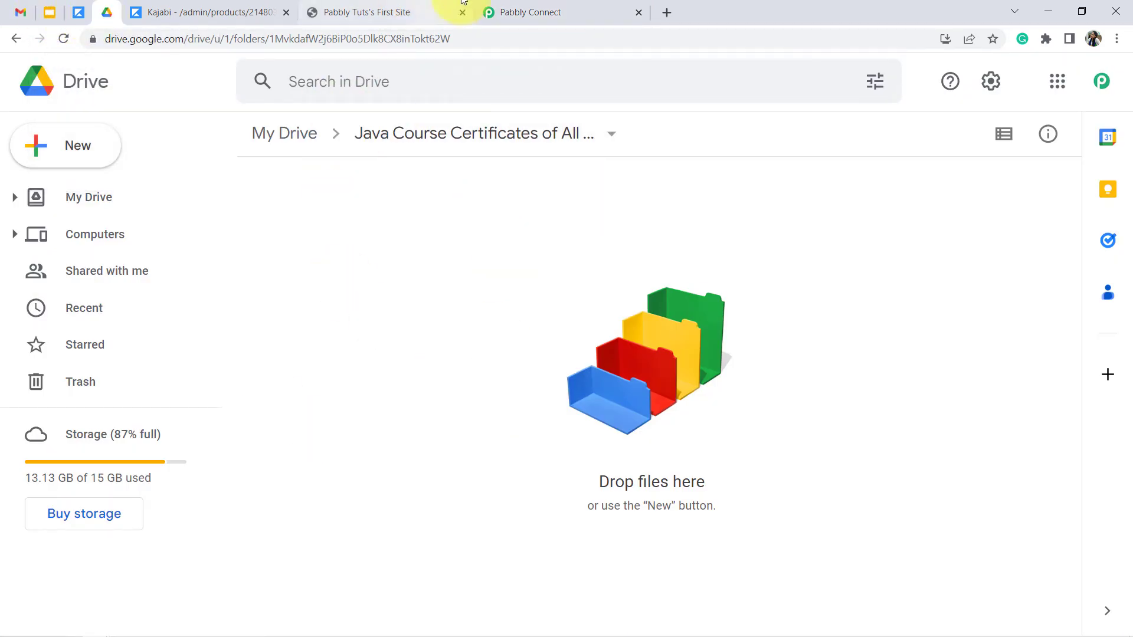
click(519, 13)
click(289, 212)
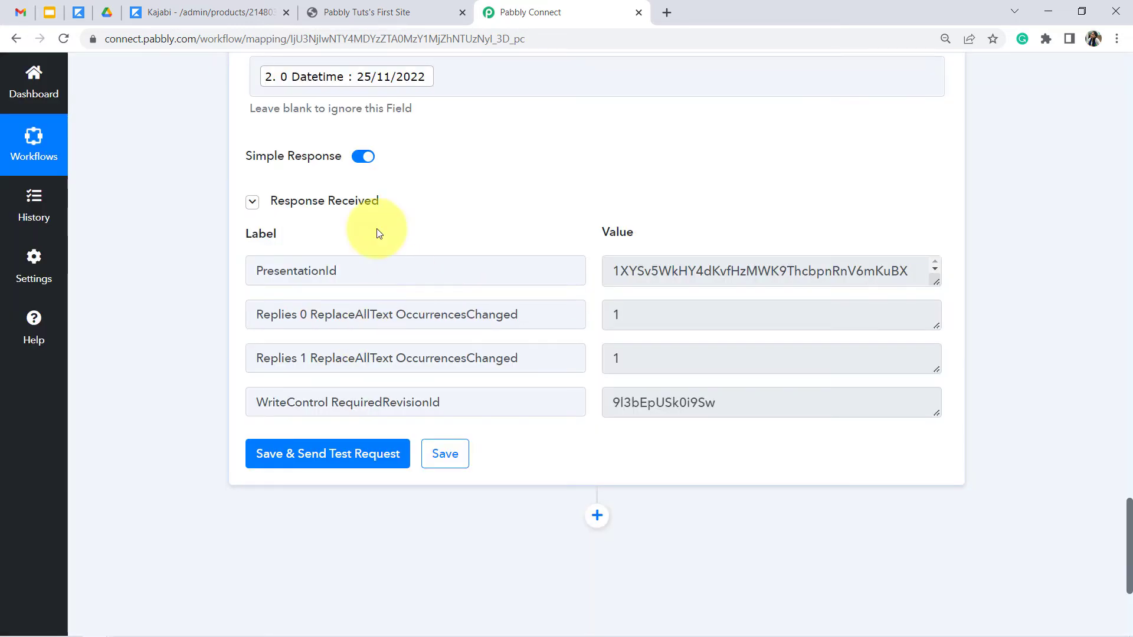
Step: Open the new course completion certificate from the Google Drive folder and compare its student name and date with the mapped fields in Pabbly Connect
click(107, 10)
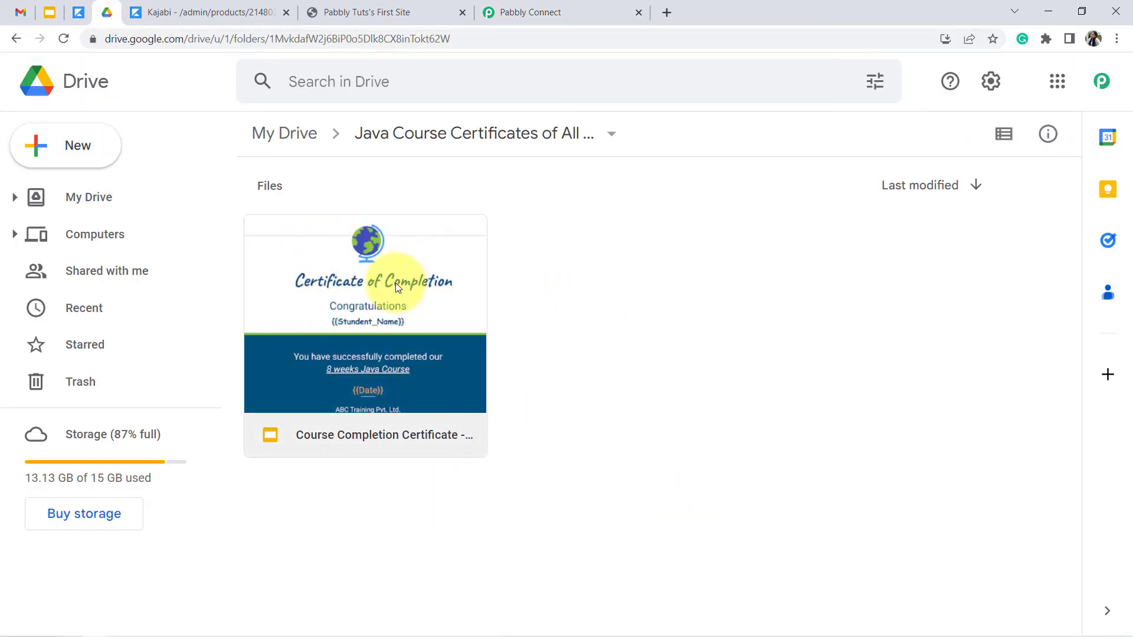
double_click(367, 310)
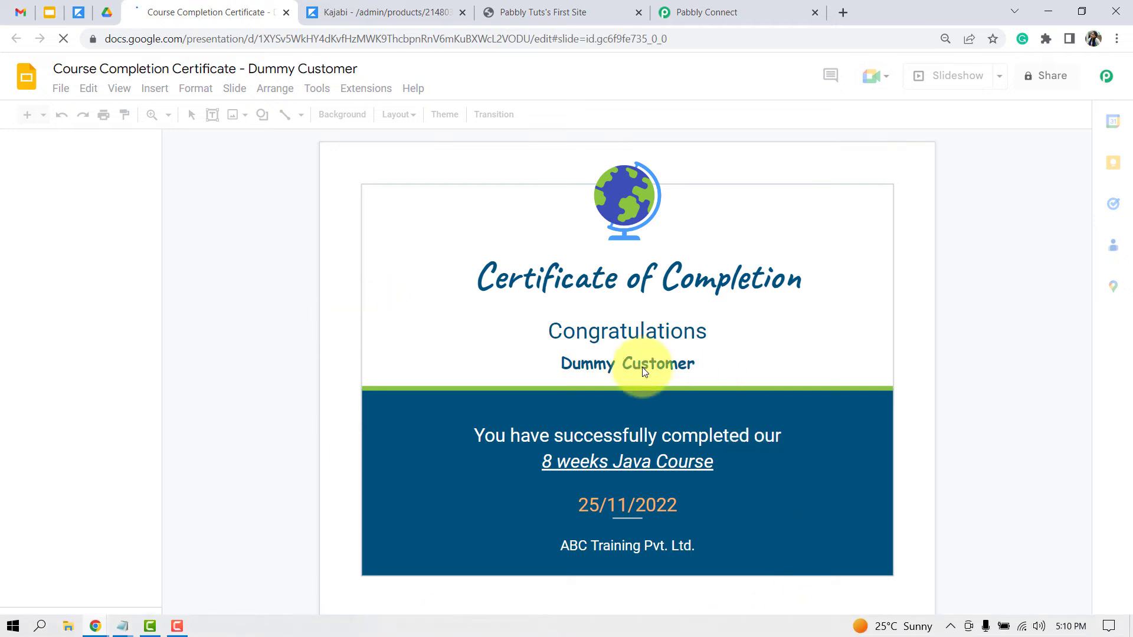
drag(581, 363, 661, 367)
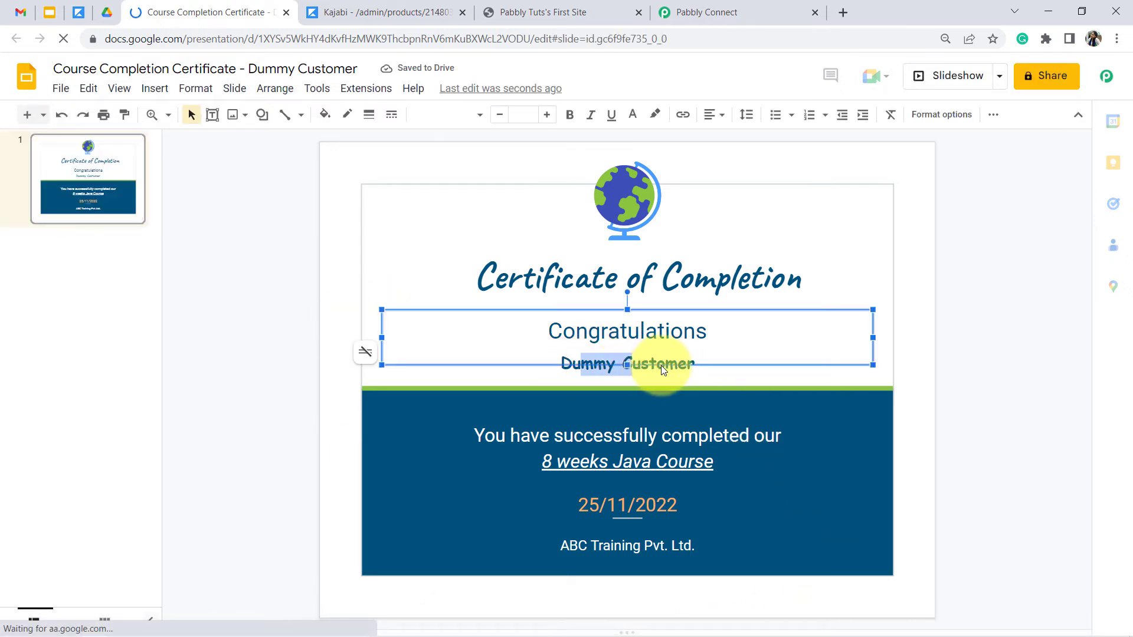
click(711, 10)
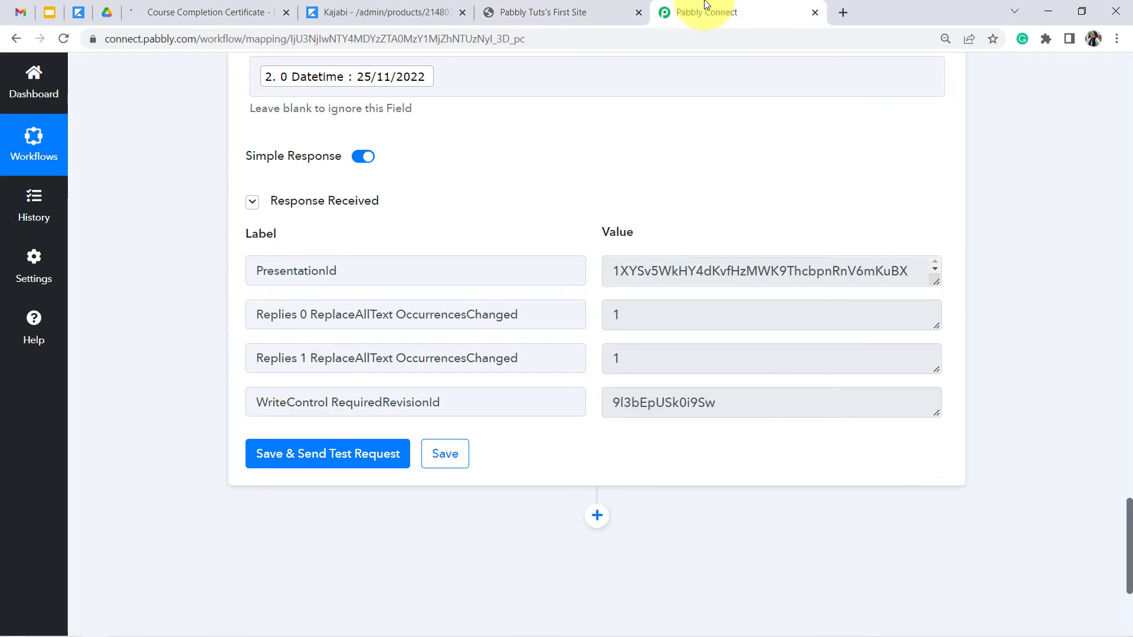
drag(1130, 536, 1129, 494)
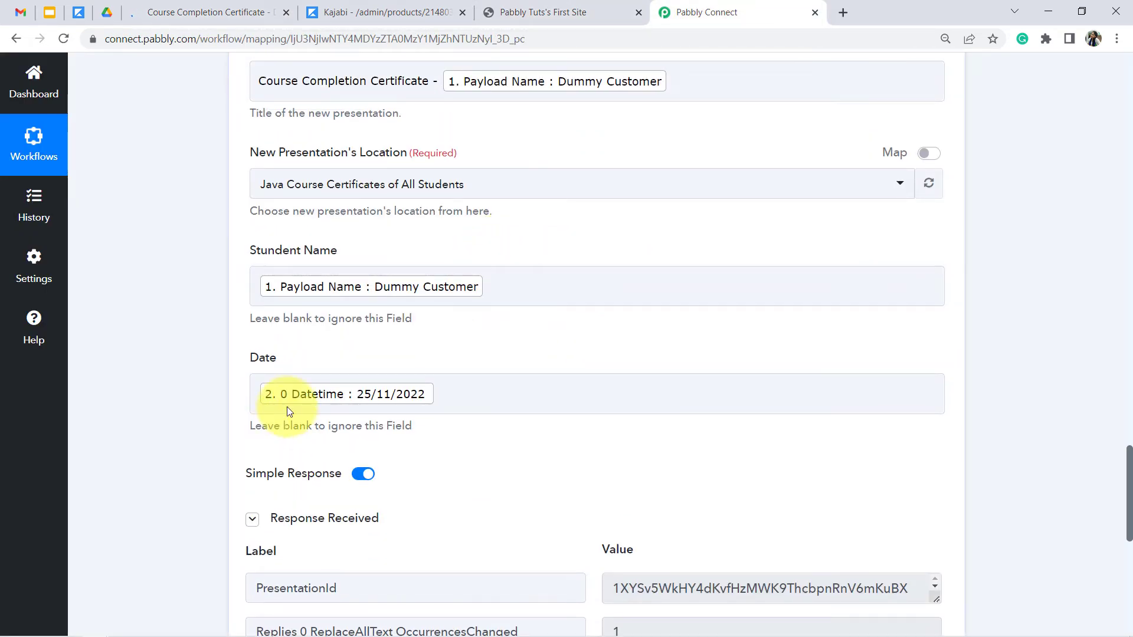
click(249, 6)
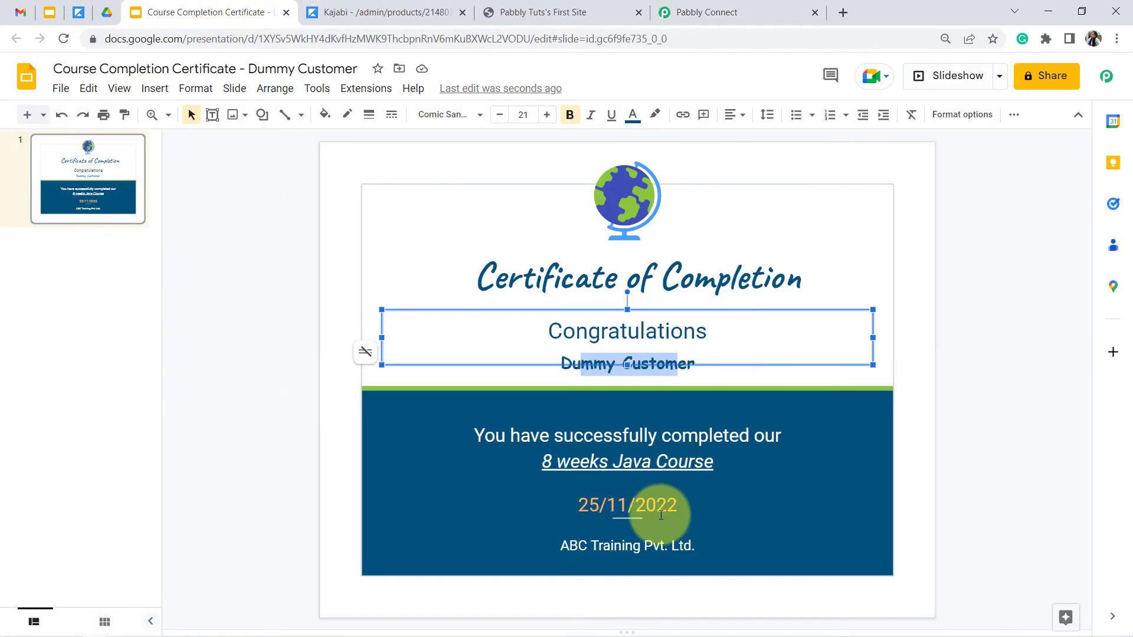
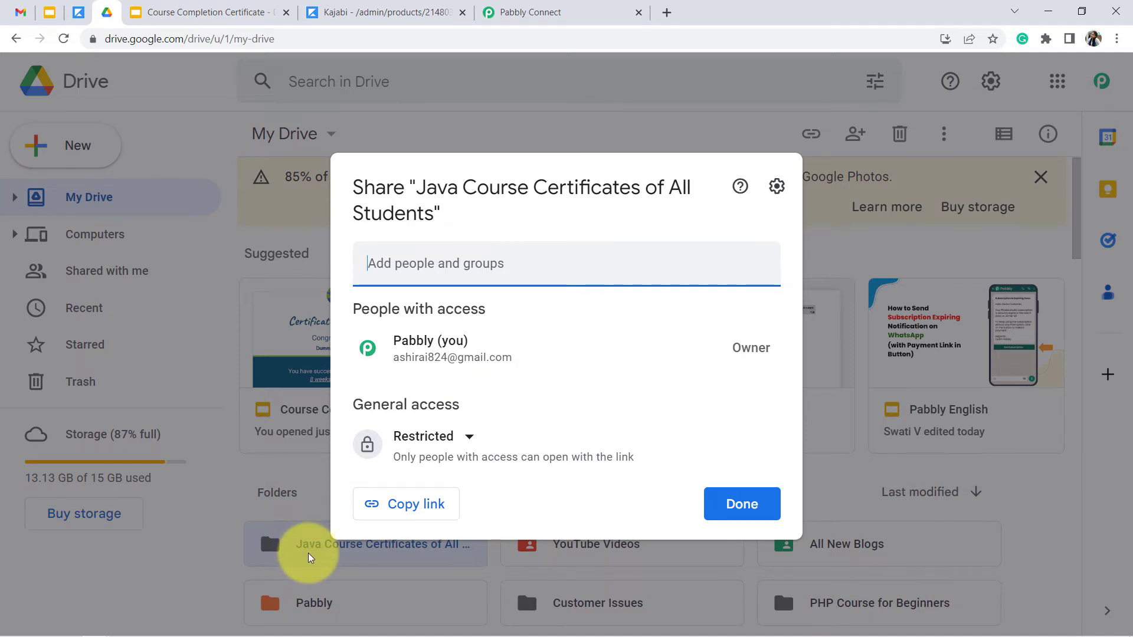
Step: Return to Pabbly Connect and add a Google Drive action after the Google Slides step
click(544, 7)
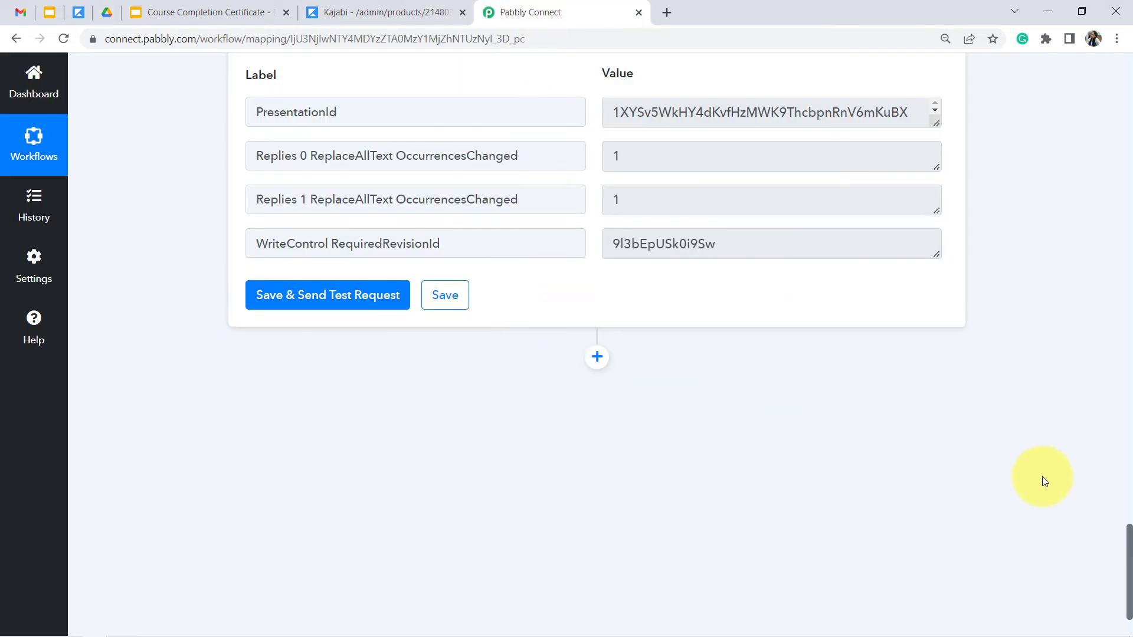
drag(1129, 537, 1130, 575)
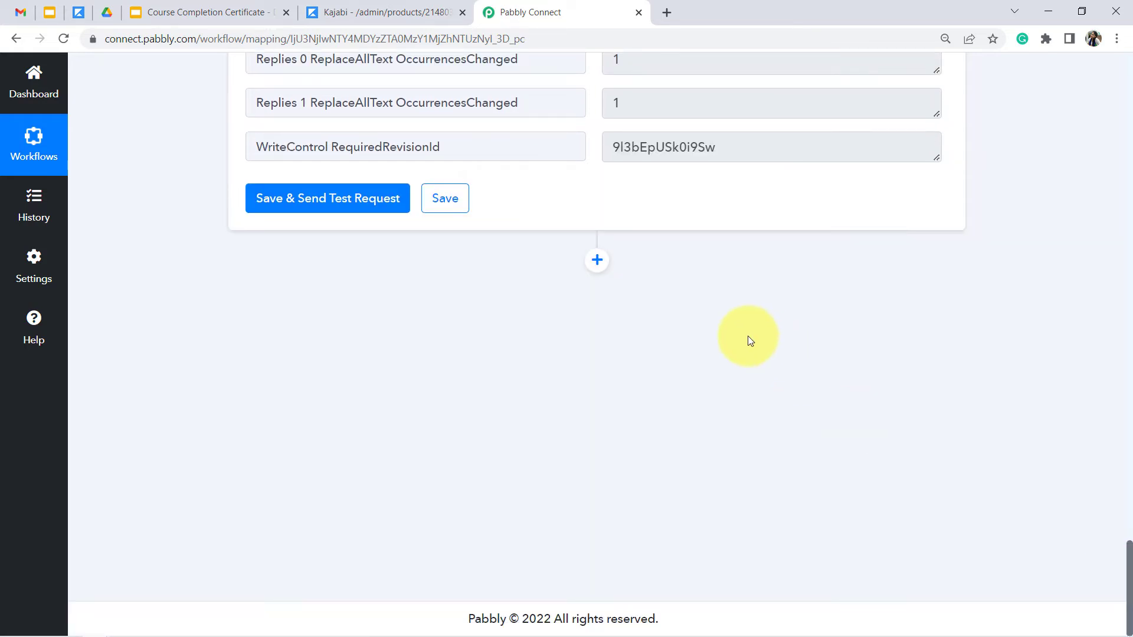
click(598, 260)
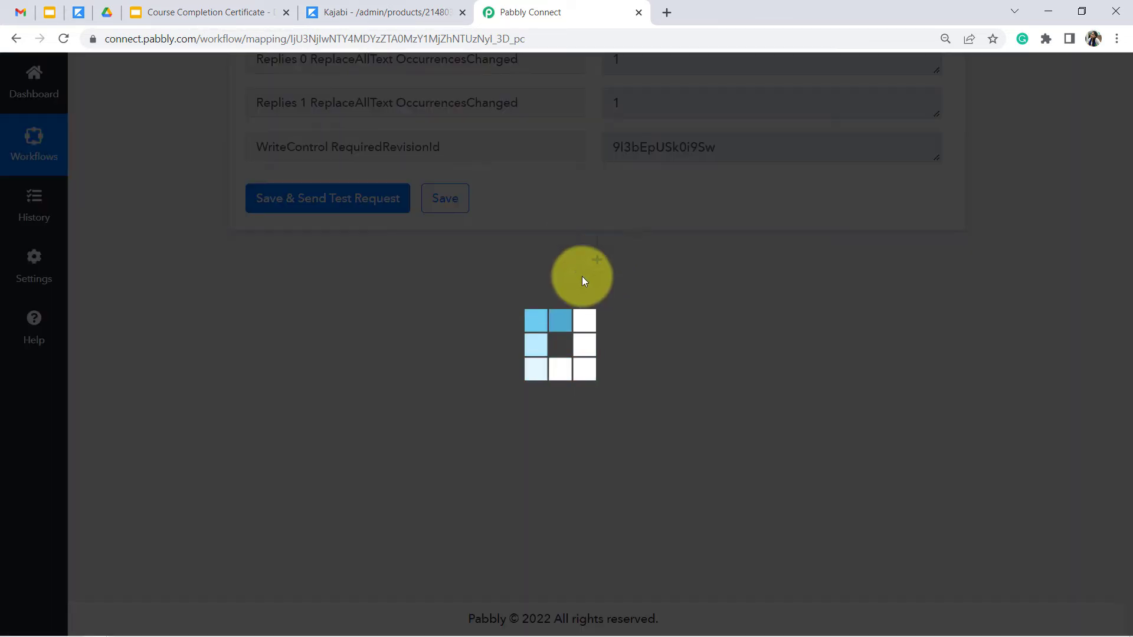
click(324, 433)
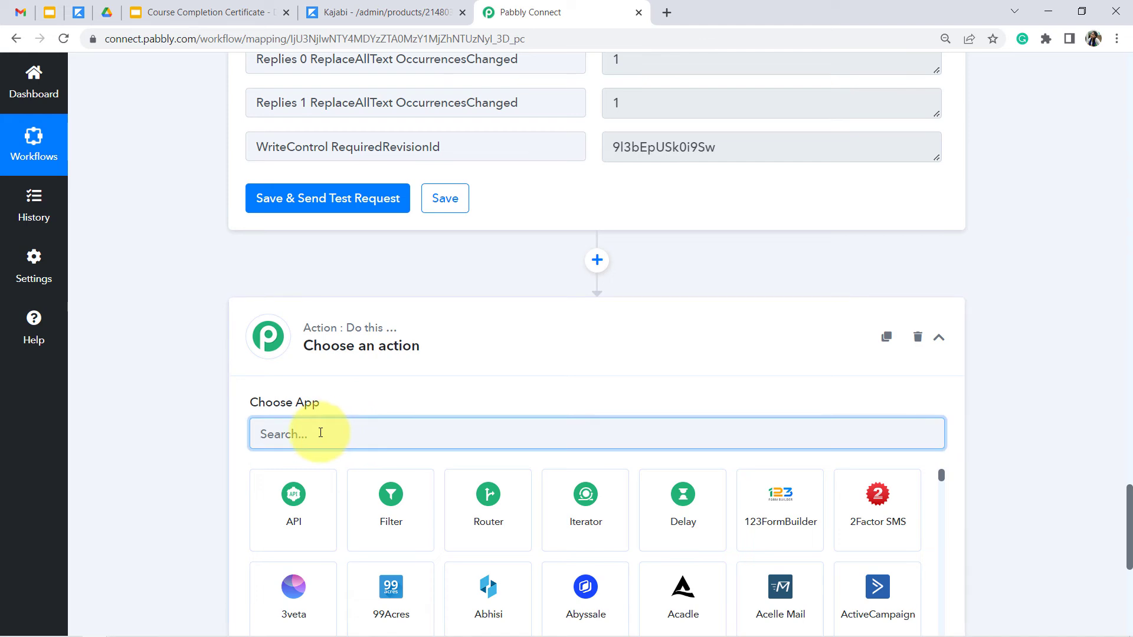
text(goog;e)
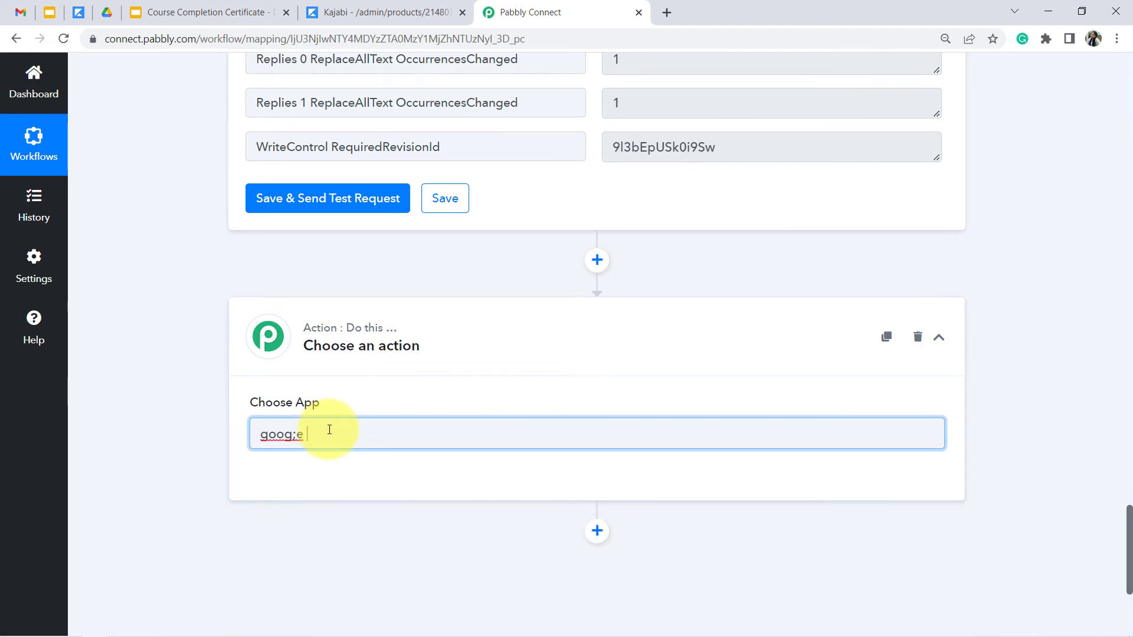
key(BackSpace)
text(le dr)
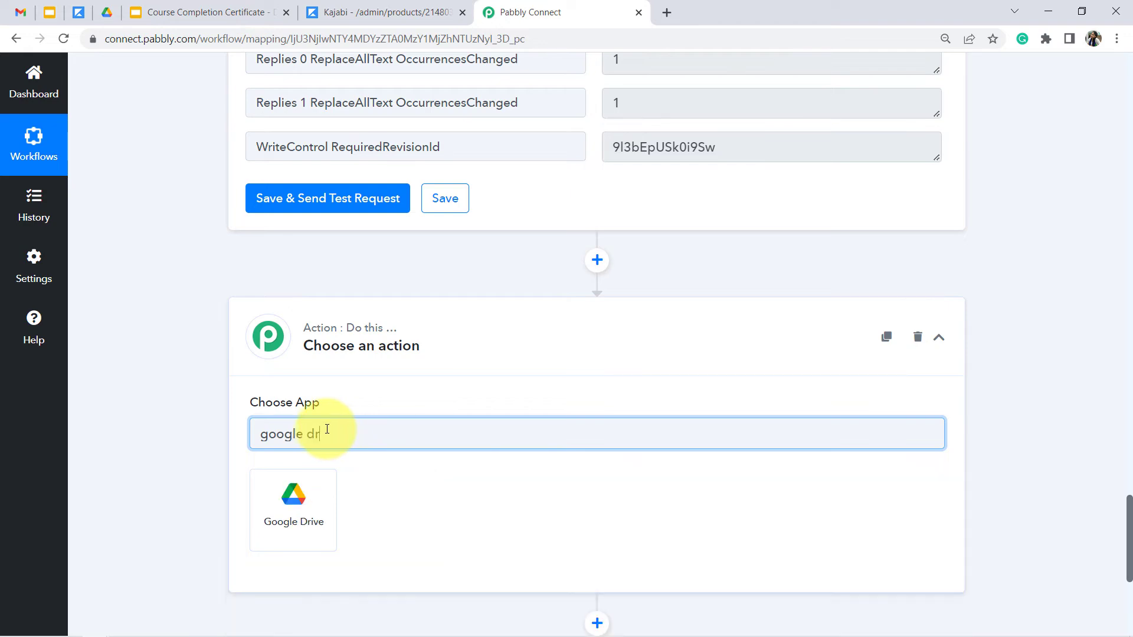
click(279, 487)
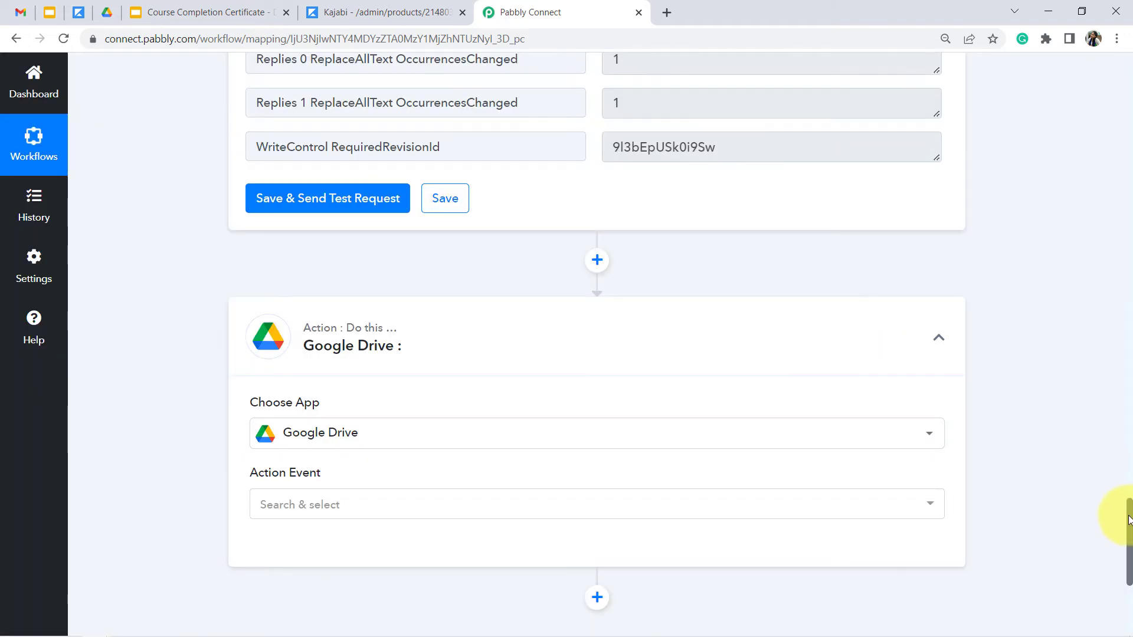
Step: Set the Google Drive action's event to Share a File With Anyone
drag(1127, 520, 1115, 585)
click(291, 165)
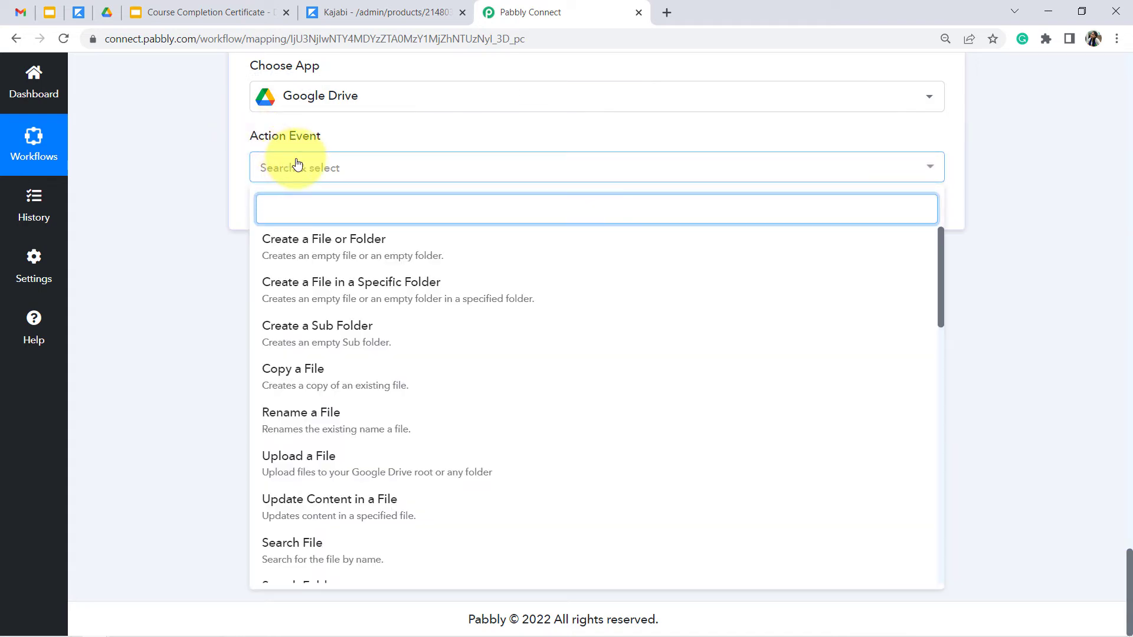
click(287, 198)
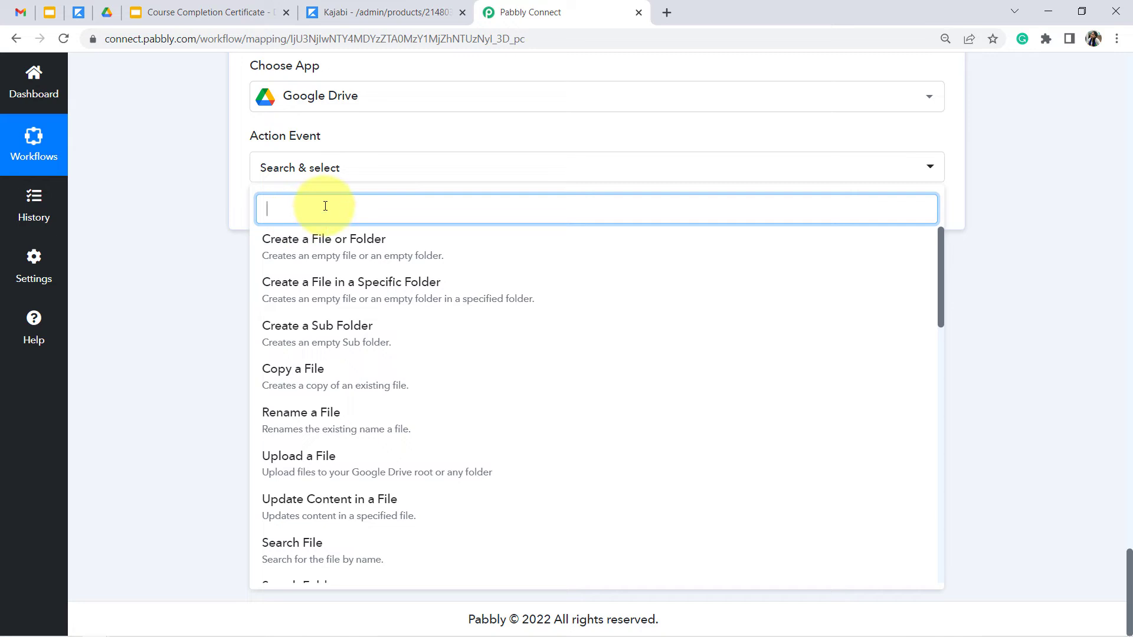
text(share)
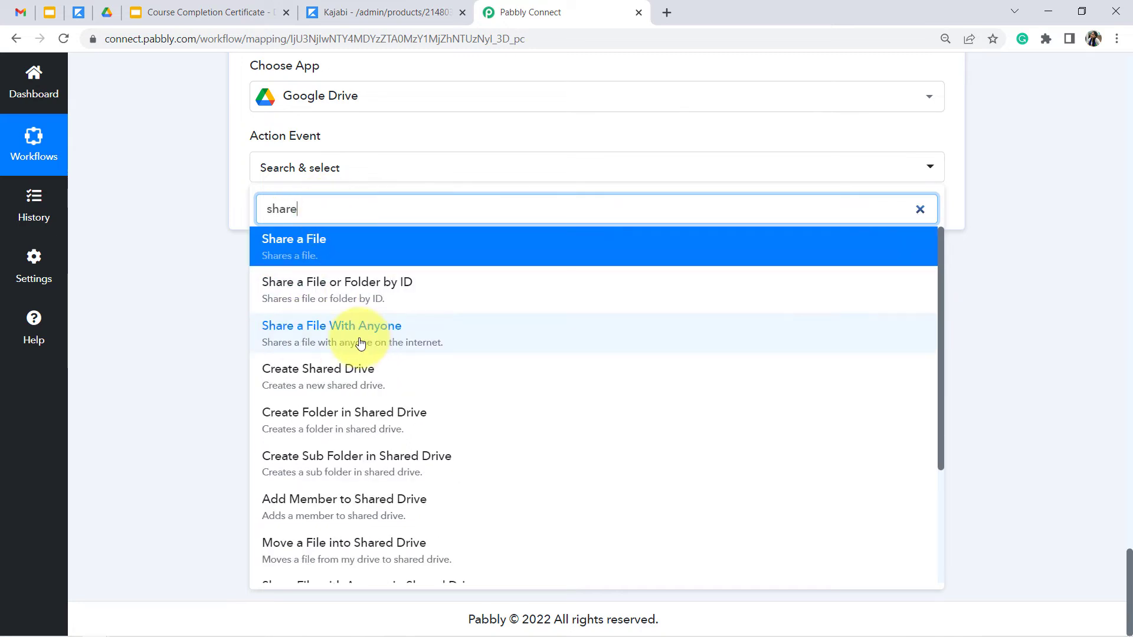
click(373, 339)
Step: Connect the Google Drive action through a new connection by signing in with the Google account
click(283, 211)
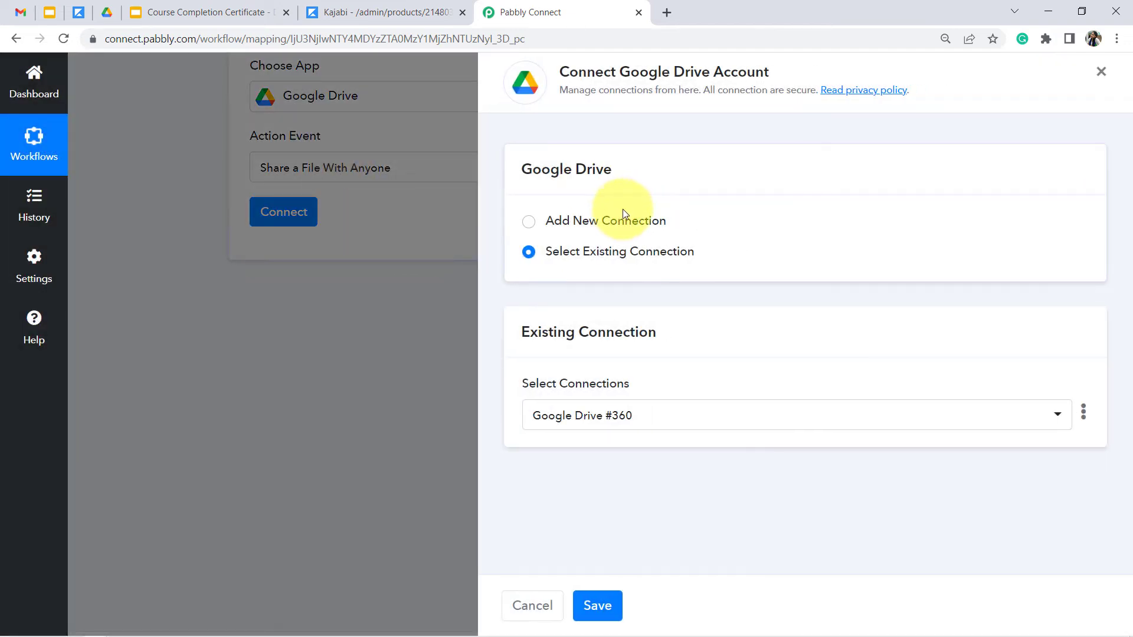
click(623, 214)
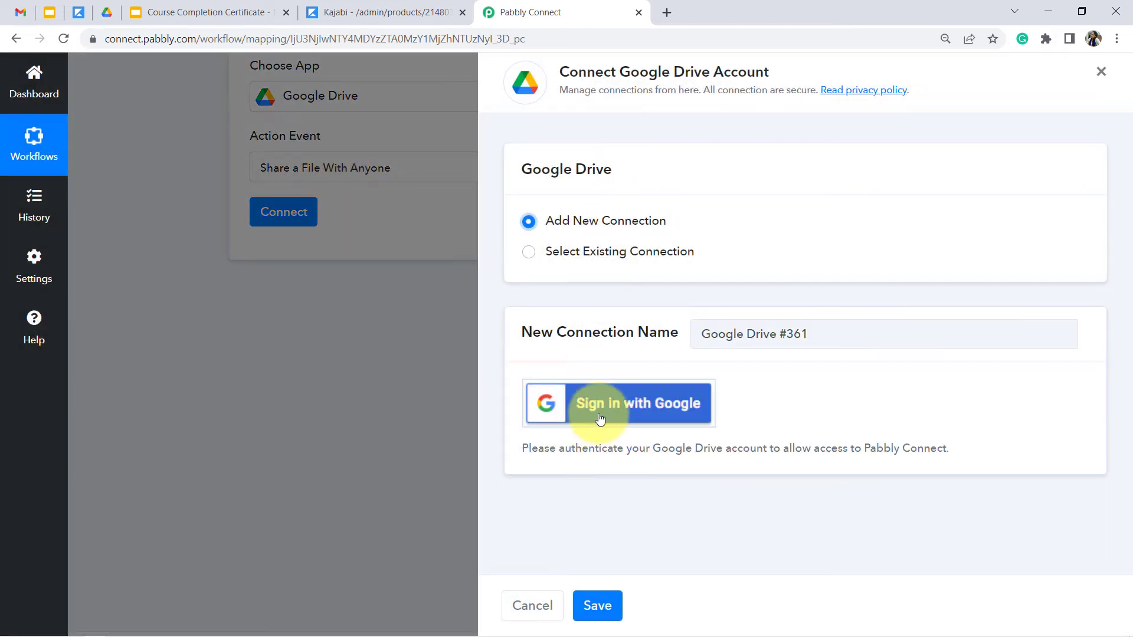
click(690, 405)
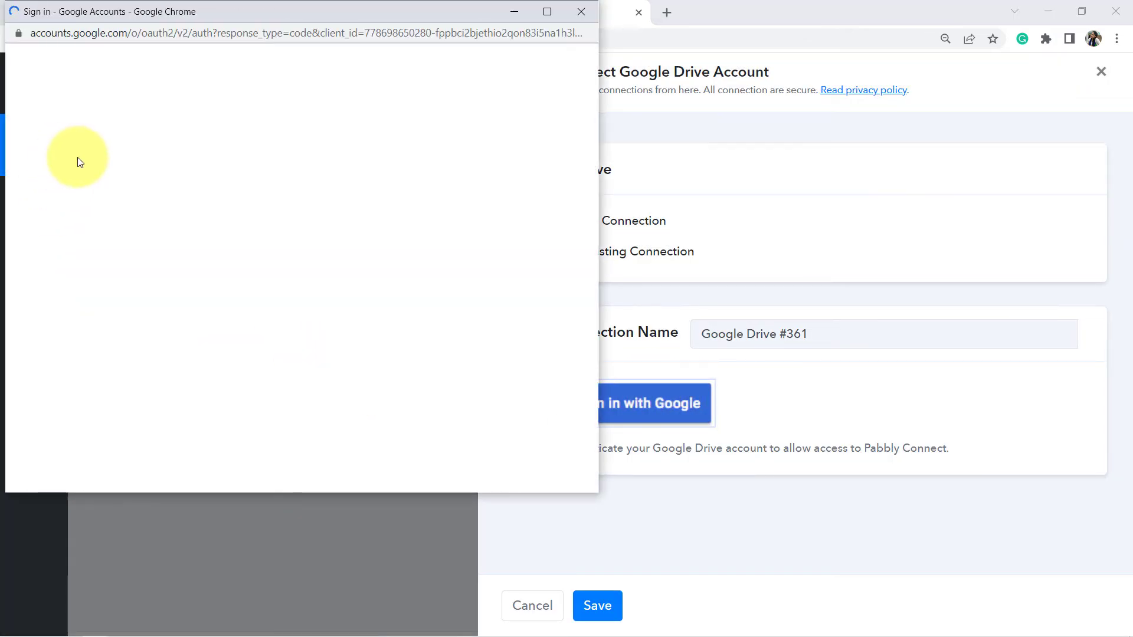
click(245, 287)
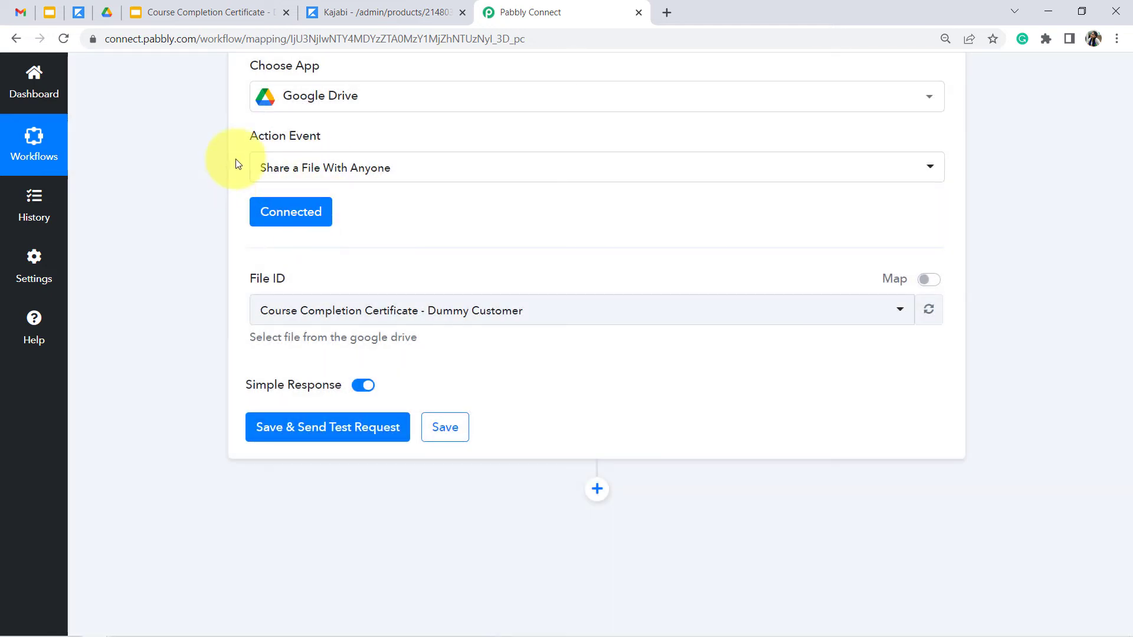
Step: Enable mapping for the Google Drive action's File ID and clear the preselected file ID
double_click(255, 282)
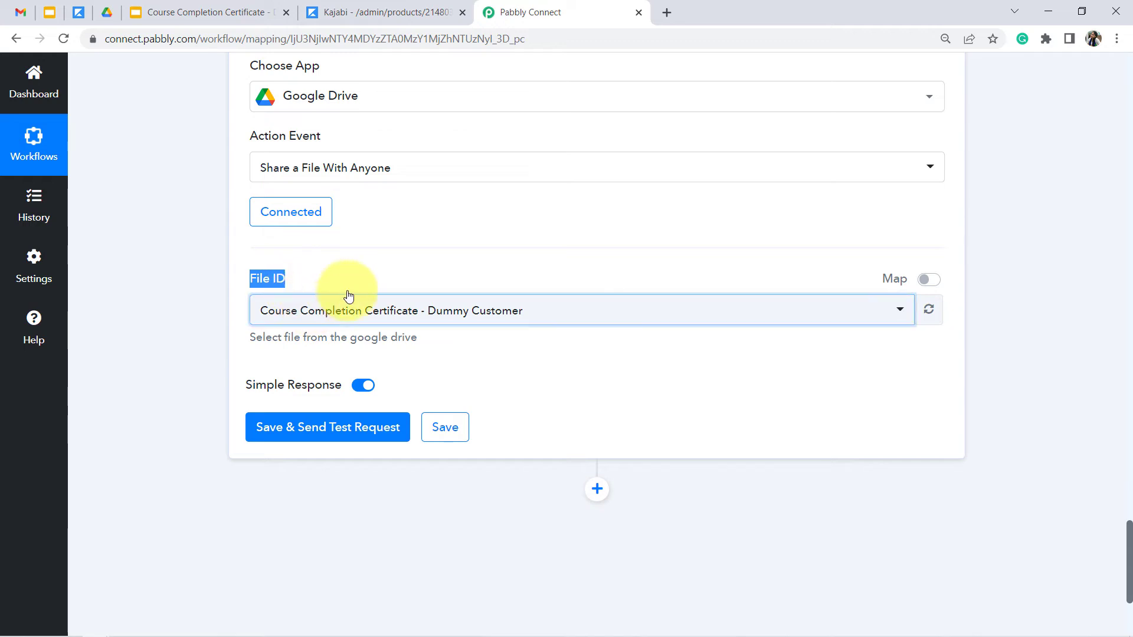
click(307, 312)
click(230, 306)
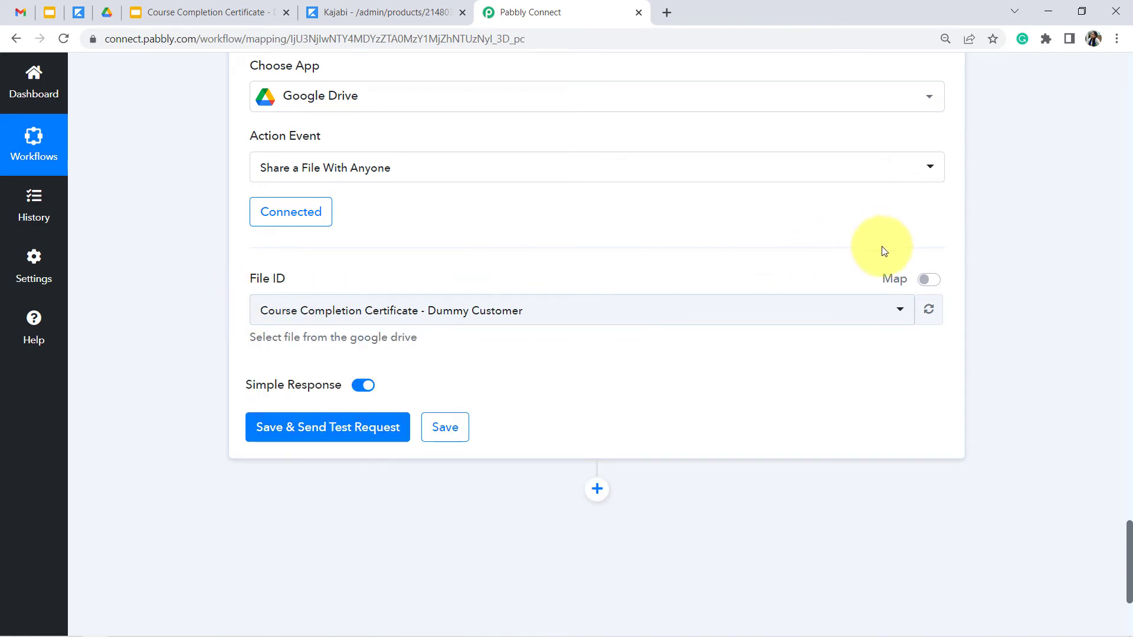
click(925, 280)
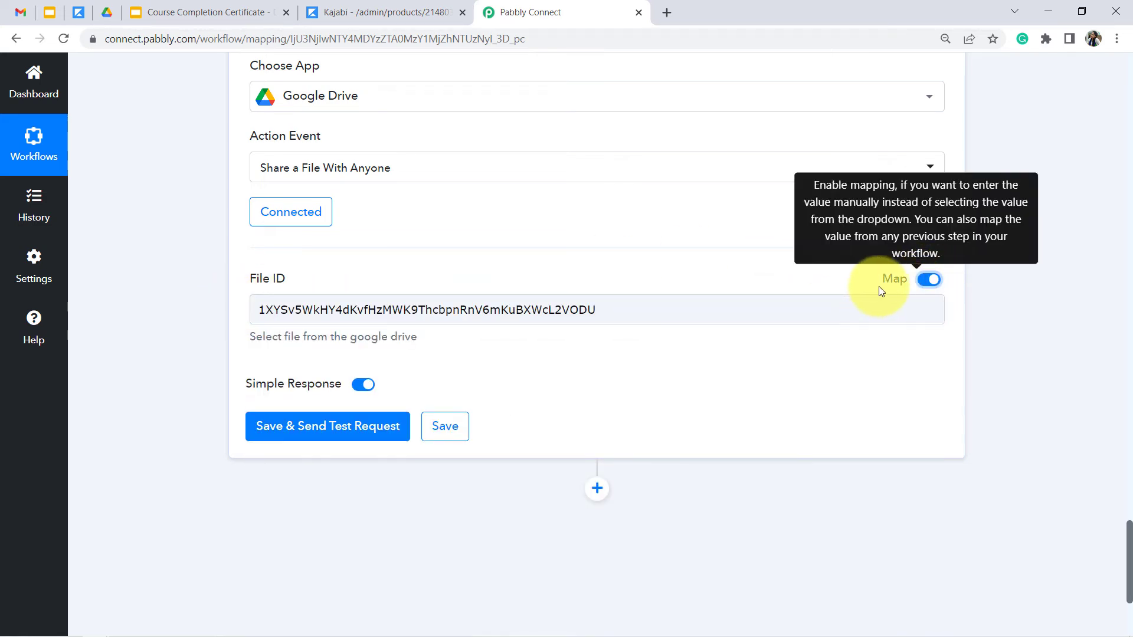
double_click(457, 309)
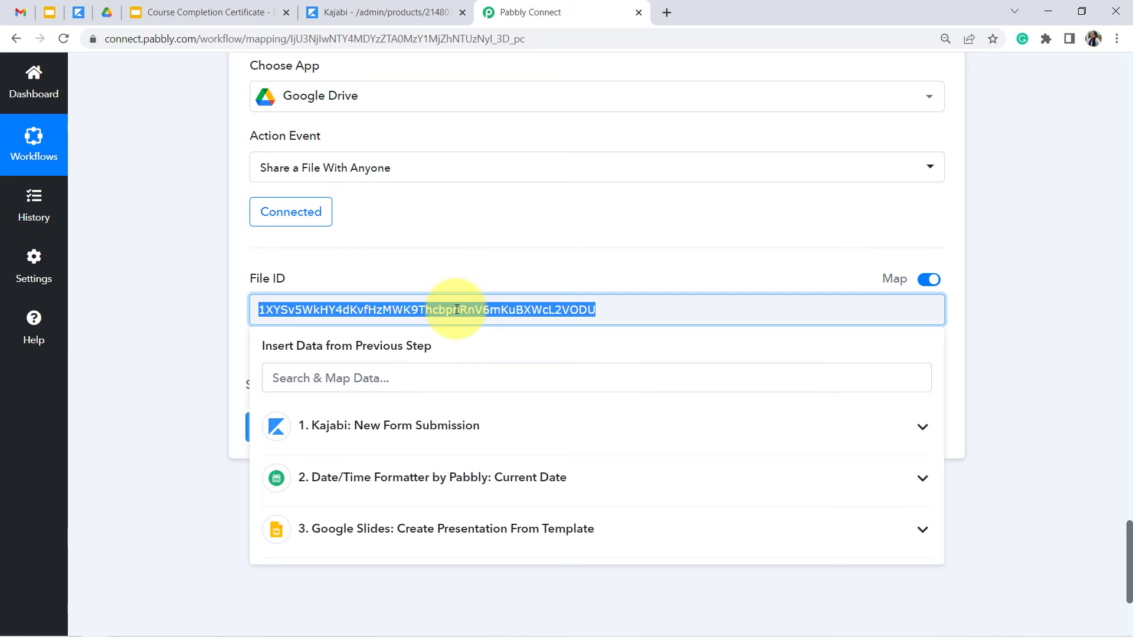
key(BackSpace)
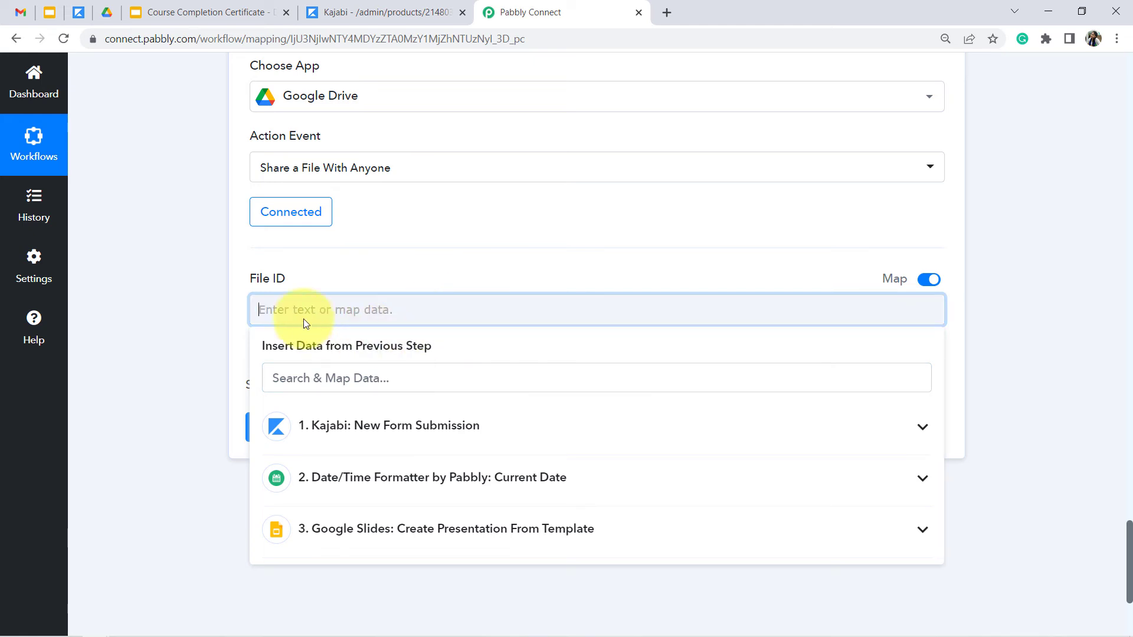
click(189, 326)
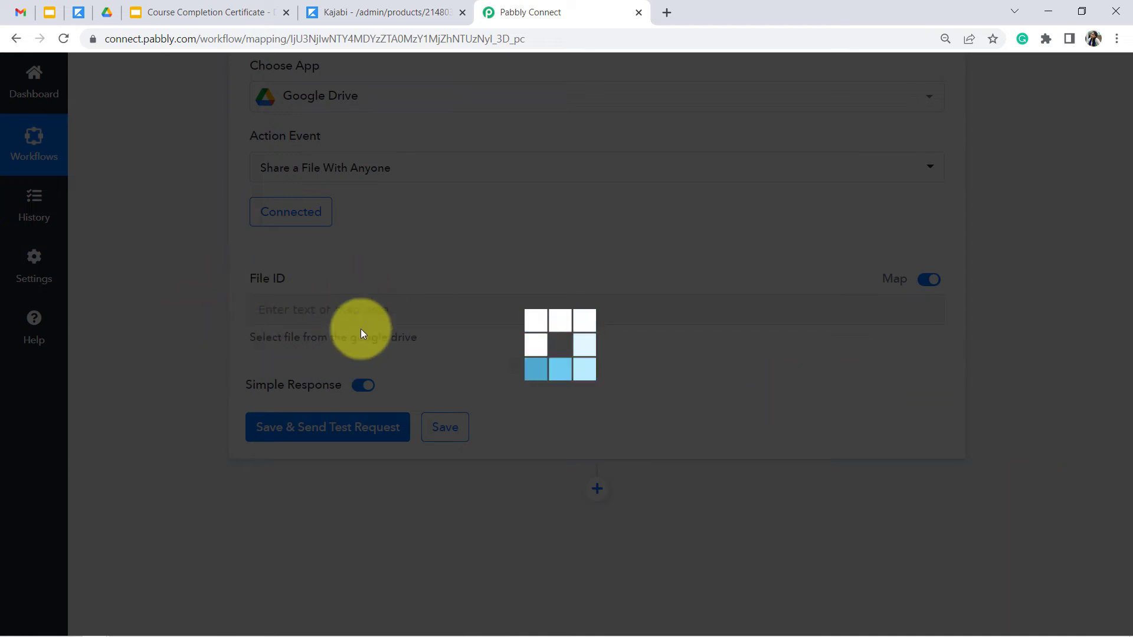
Step: Examine the PresentationId label and value in the Google Slides action's response, and return to the empty File ID field
scroll(196, 400, up, 1)
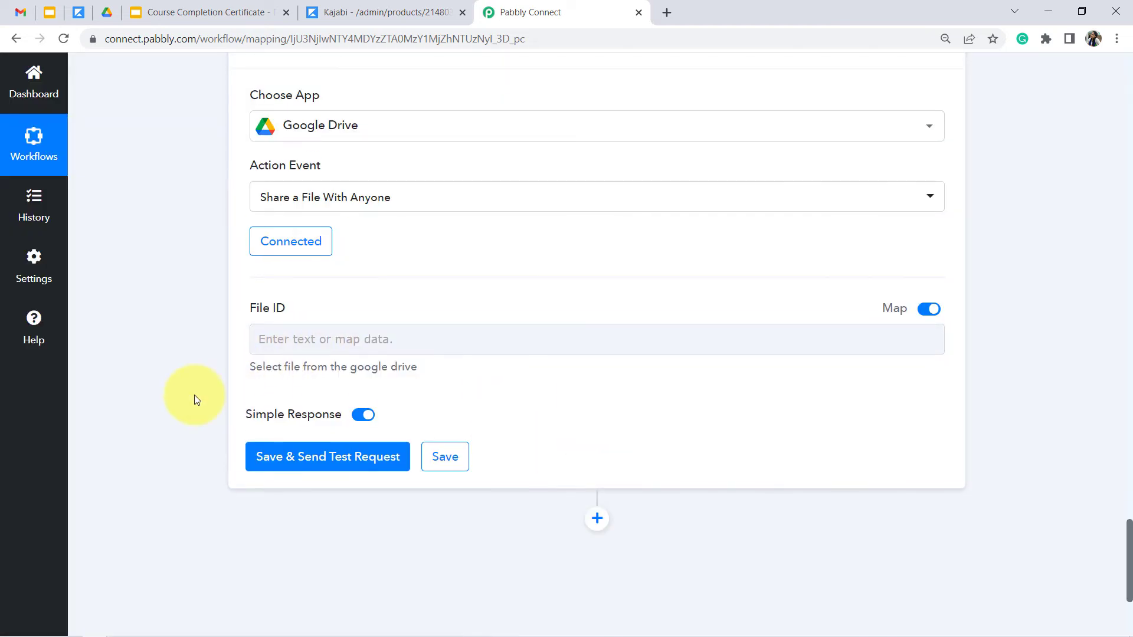
scroll(196, 400, up, 6)
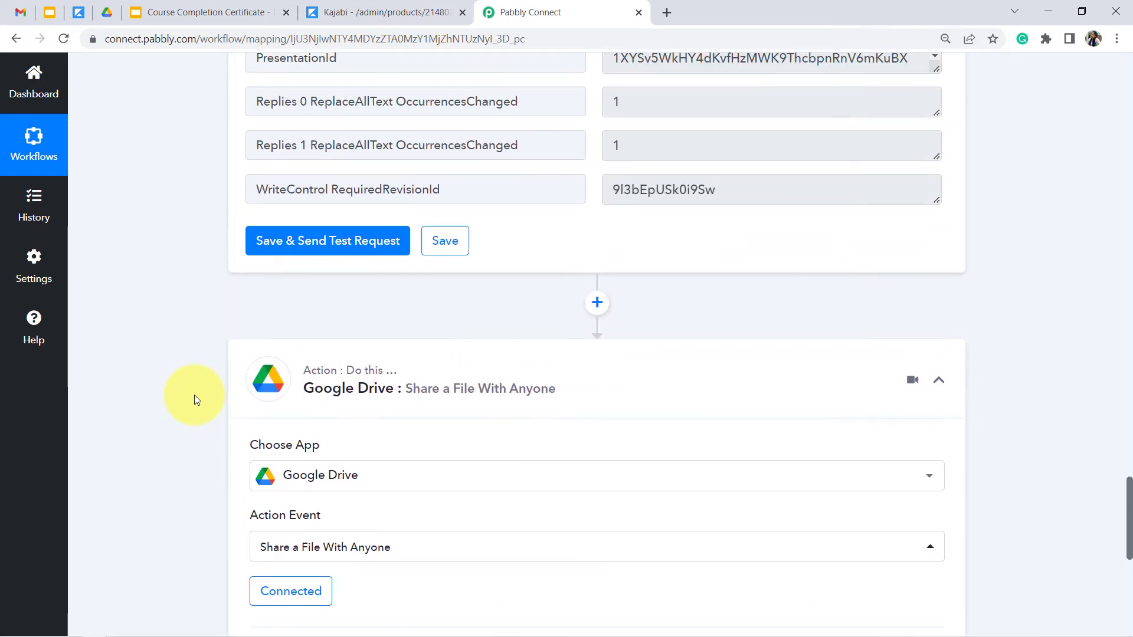
scroll(194, 395, up, 5)
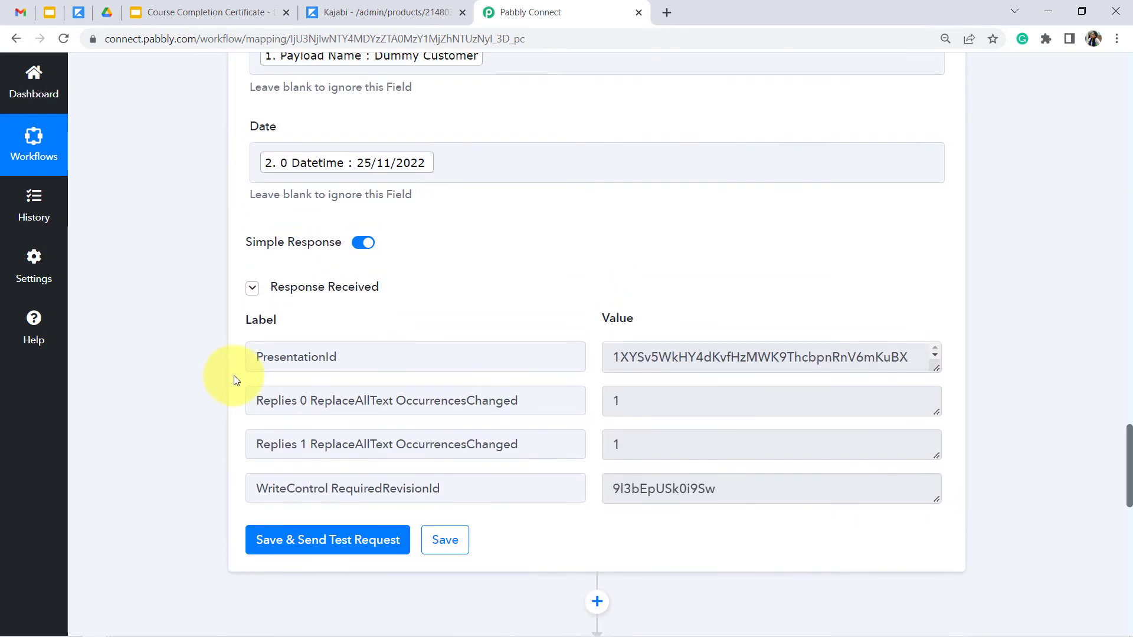
scroll(284, 389, up, 1)
drag(331, 417, 287, 412)
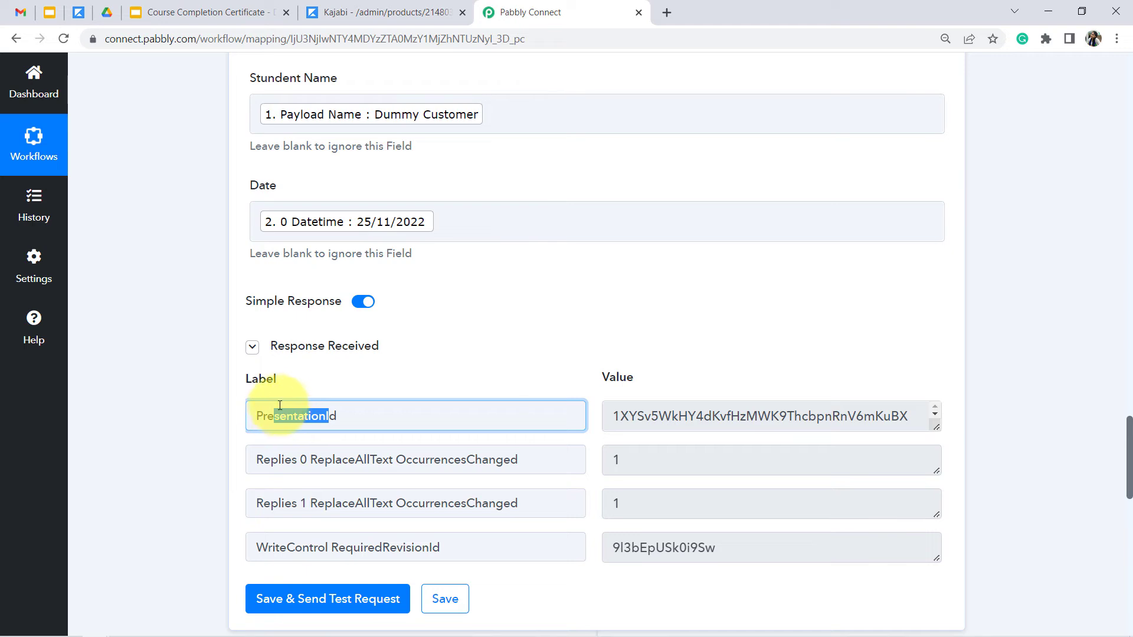
double_click(666, 414)
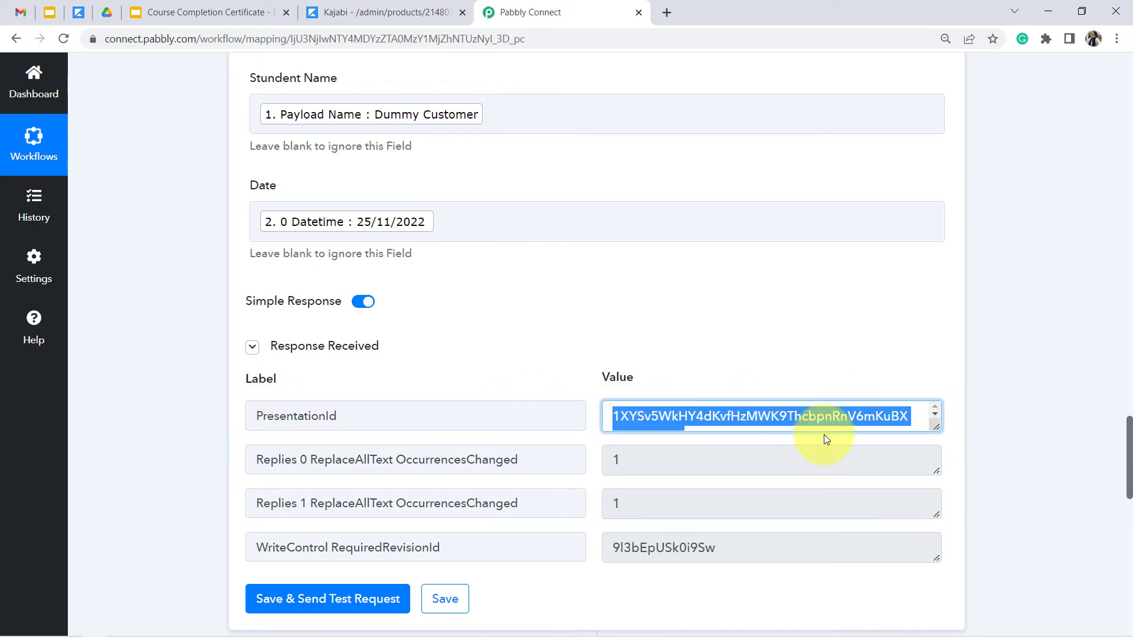
drag(1129, 435, 1129, 532)
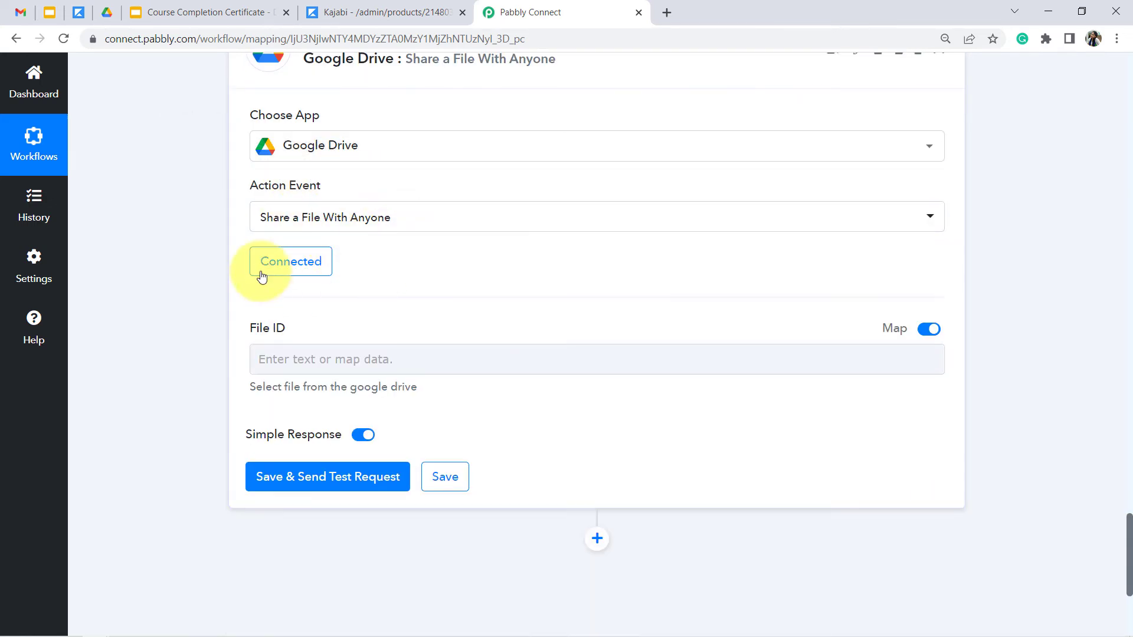
Step: Map the Google Drive action's File ID to the PresentationId from the Google Slides step
click(299, 362)
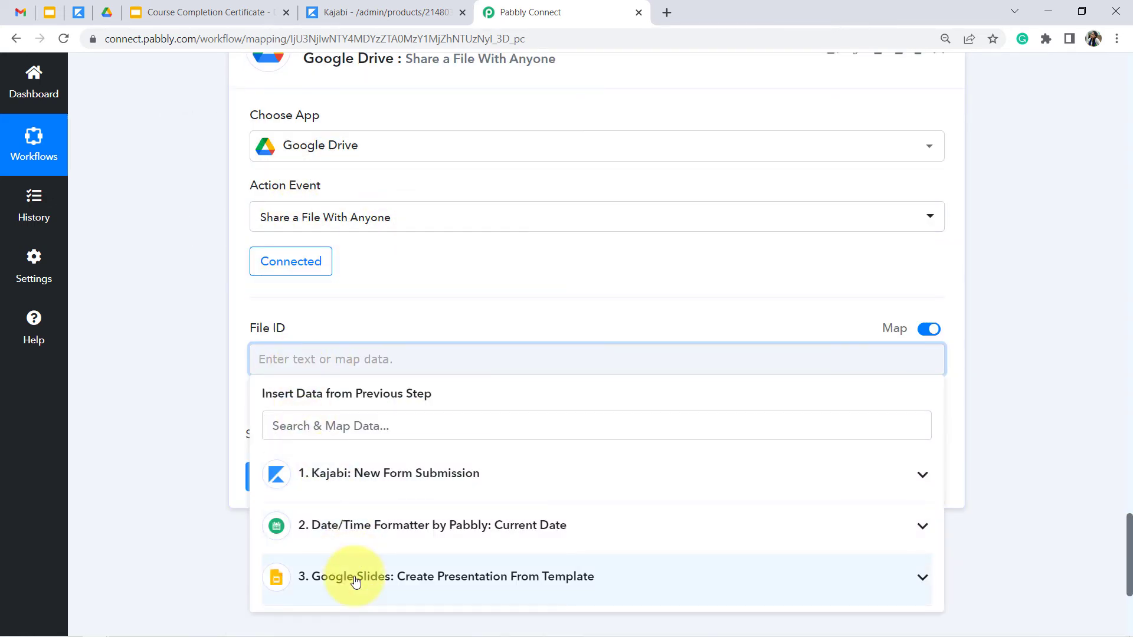
click(355, 581)
click(376, 618)
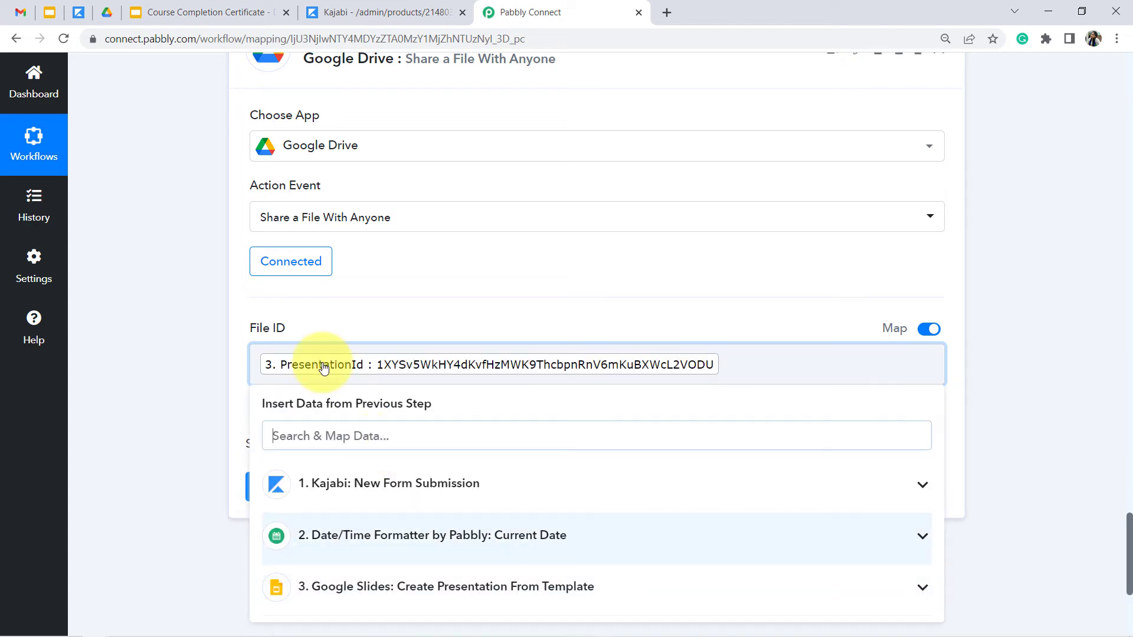
click(133, 362)
Step: Save the Google Drive action with a test request and check the Res1 Id value in its response
click(327, 487)
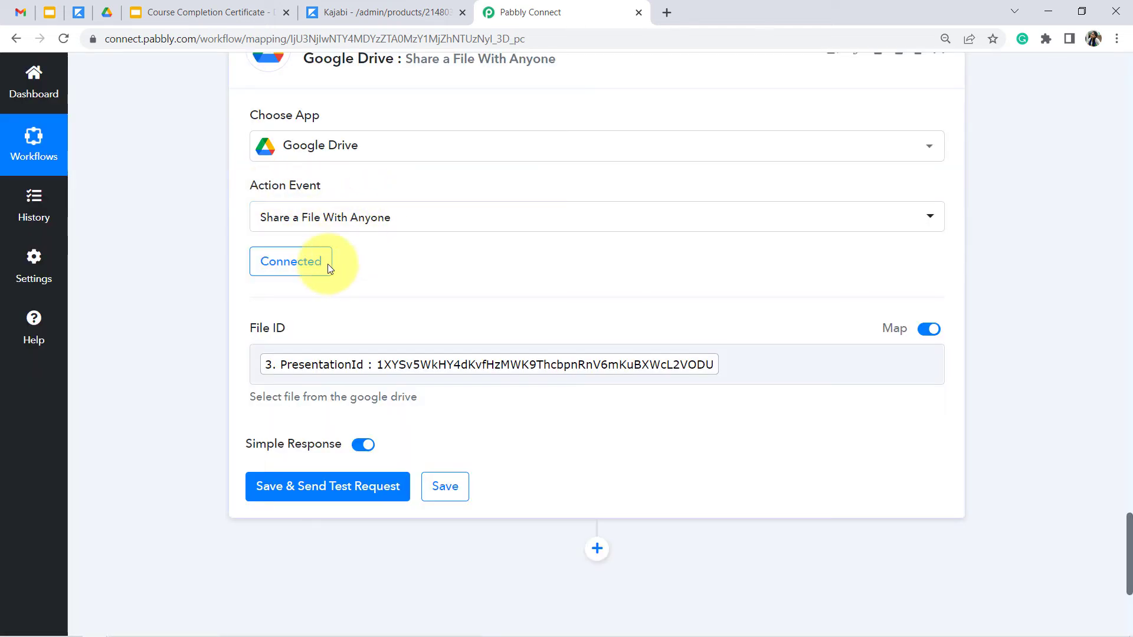
click(301, 485)
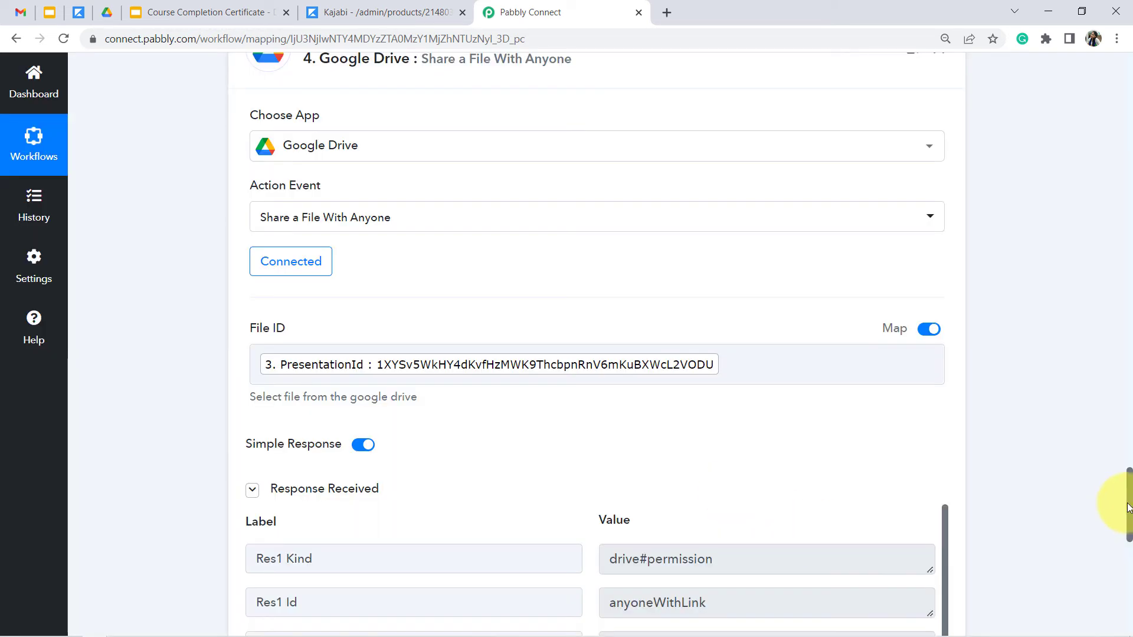
drag(1128, 508, 1128, 540)
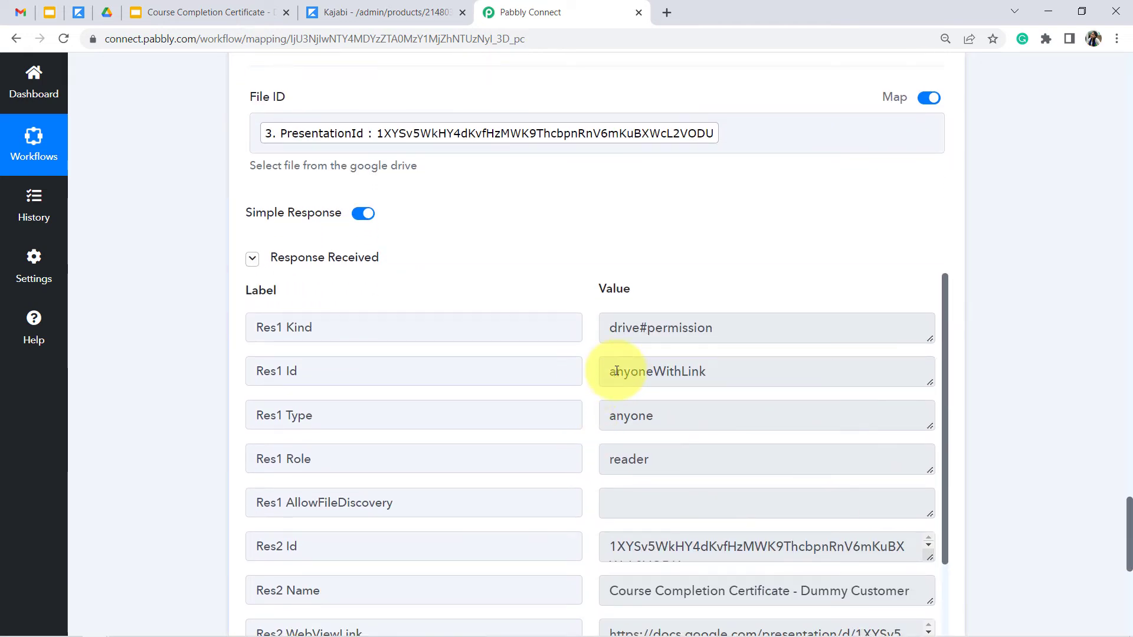
drag(616, 371, 711, 381)
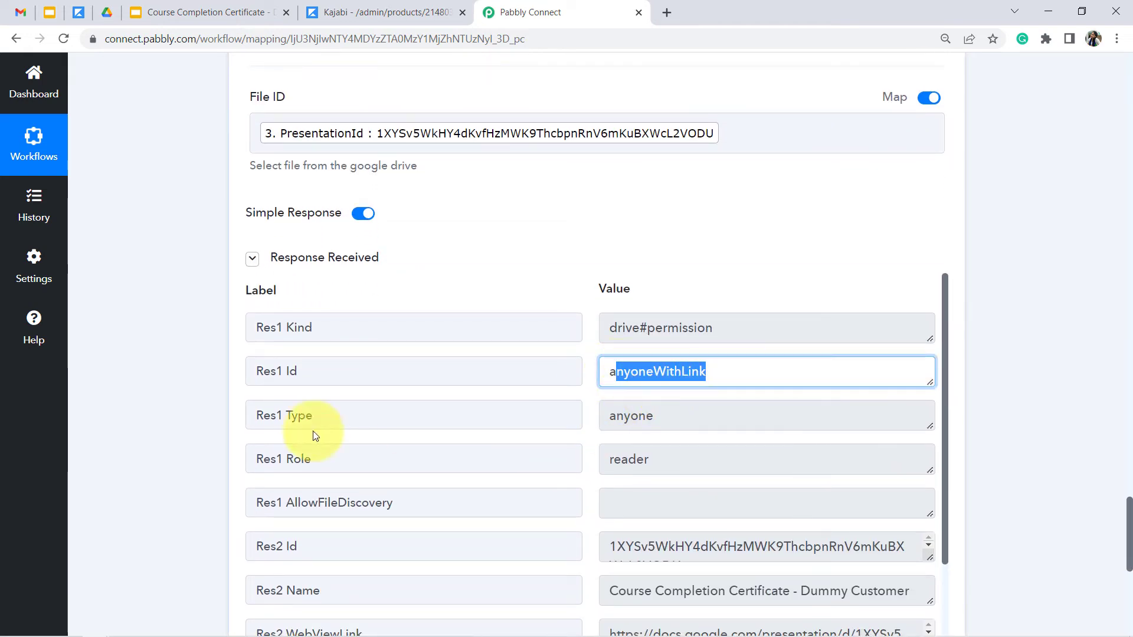
click(180, 439)
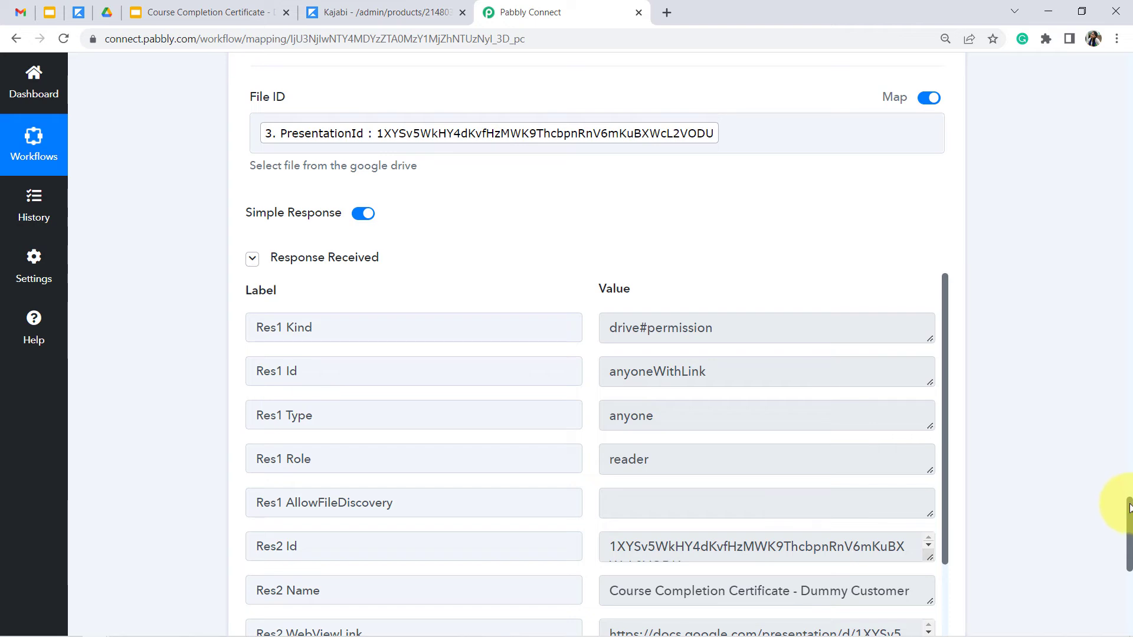
Step: Add a Gmail action after the Google Drive step and set its event to Send Email
drag(1129, 508, 1107, 588)
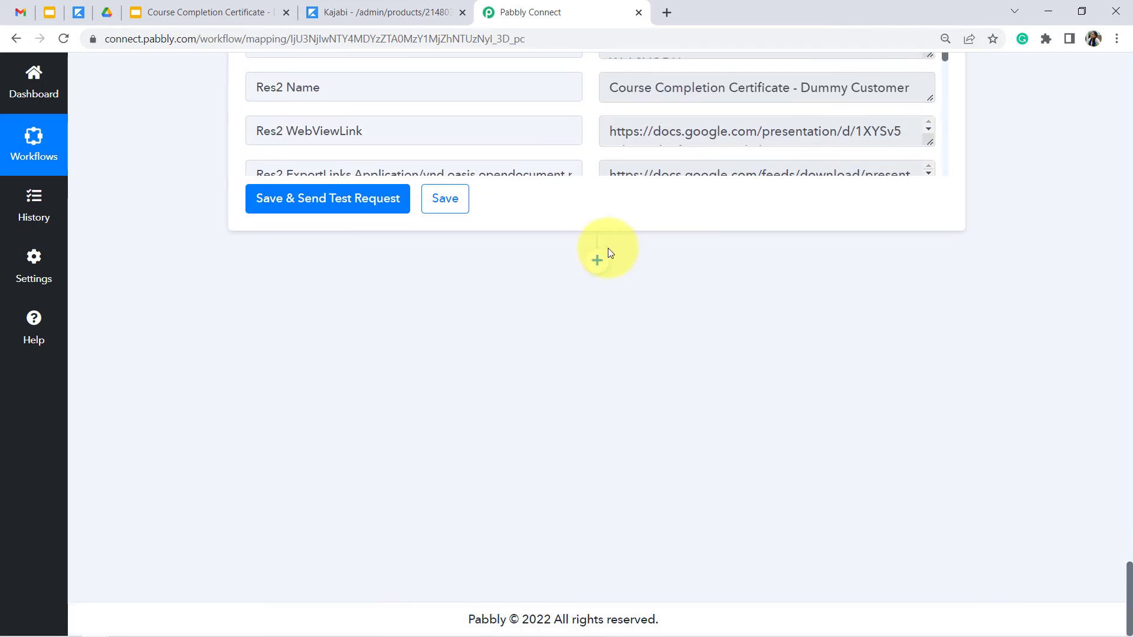
click(597, 261)
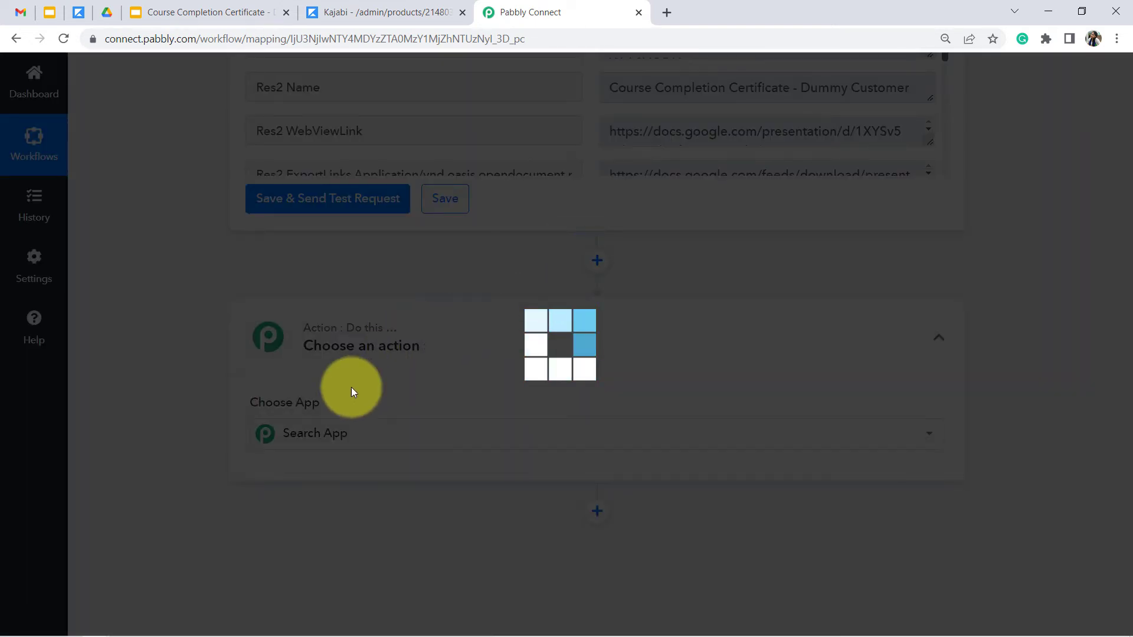
click(302, 437)
text(g)
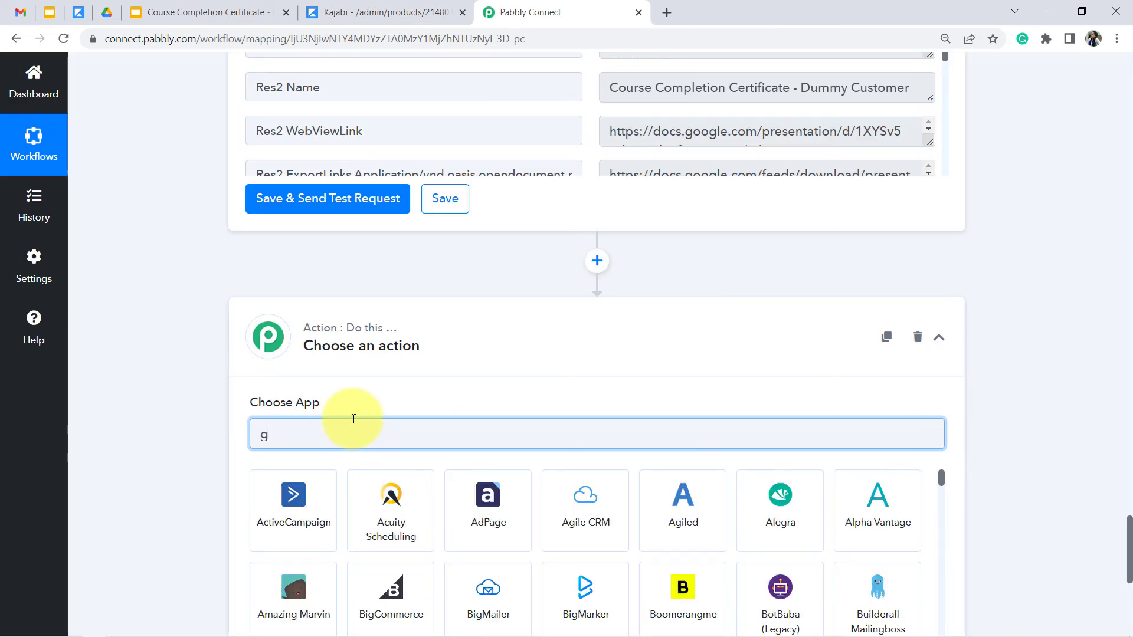
text(mail)
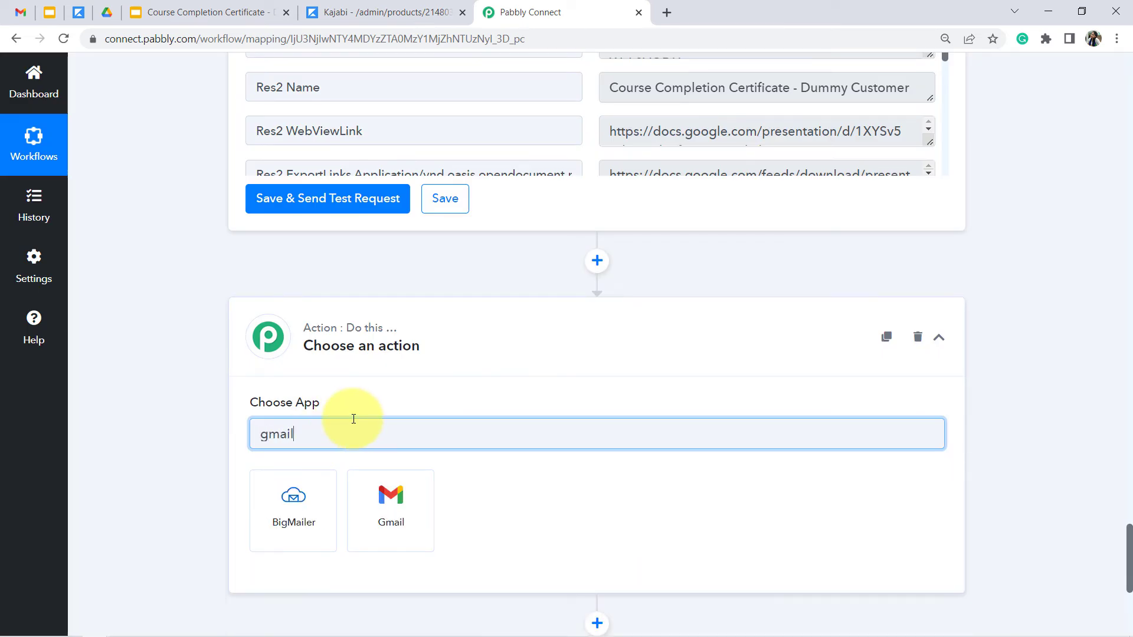
click(394, 511)
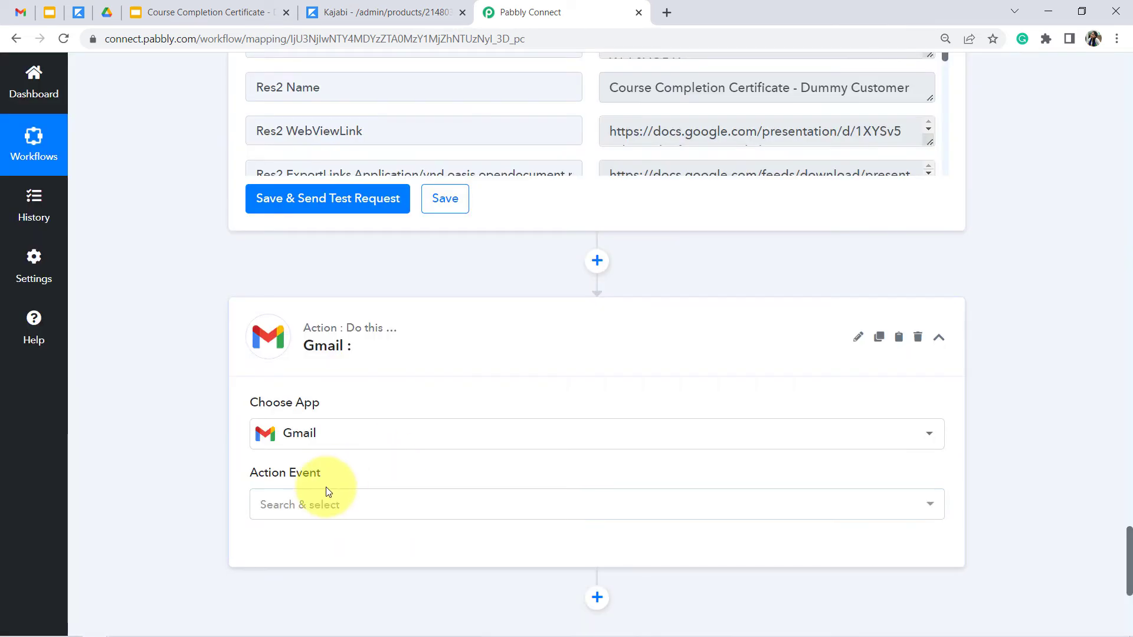
click(286, 502)
click(282, 469)
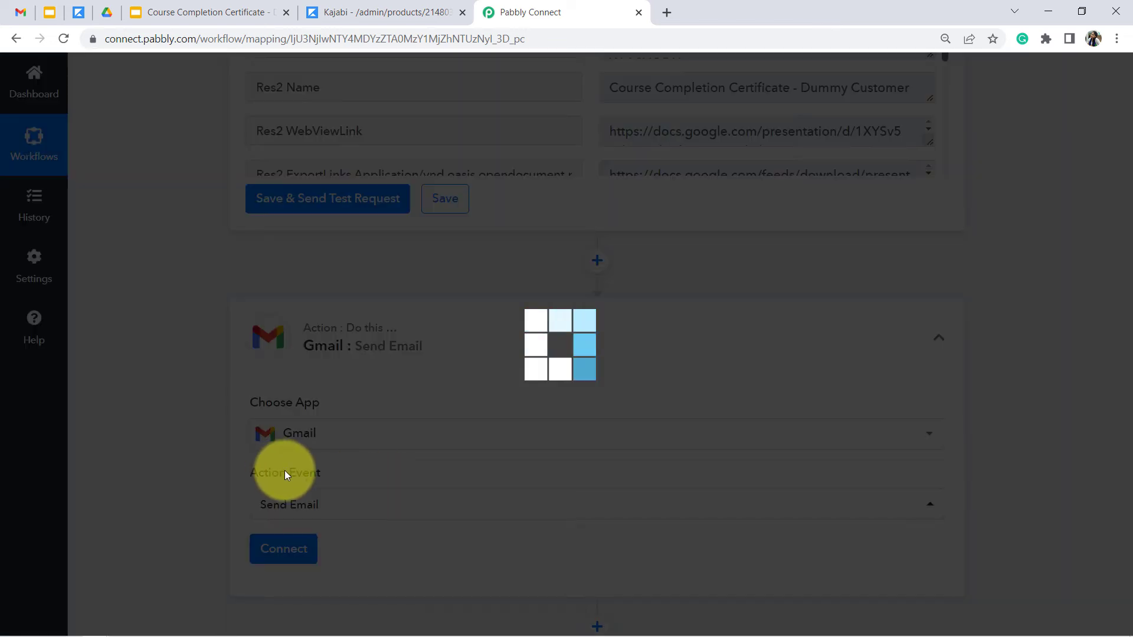
Step: Start a new connection for the Gmail action and choose the Google account to sign in with
drag(1129, 530, 1130, 570)
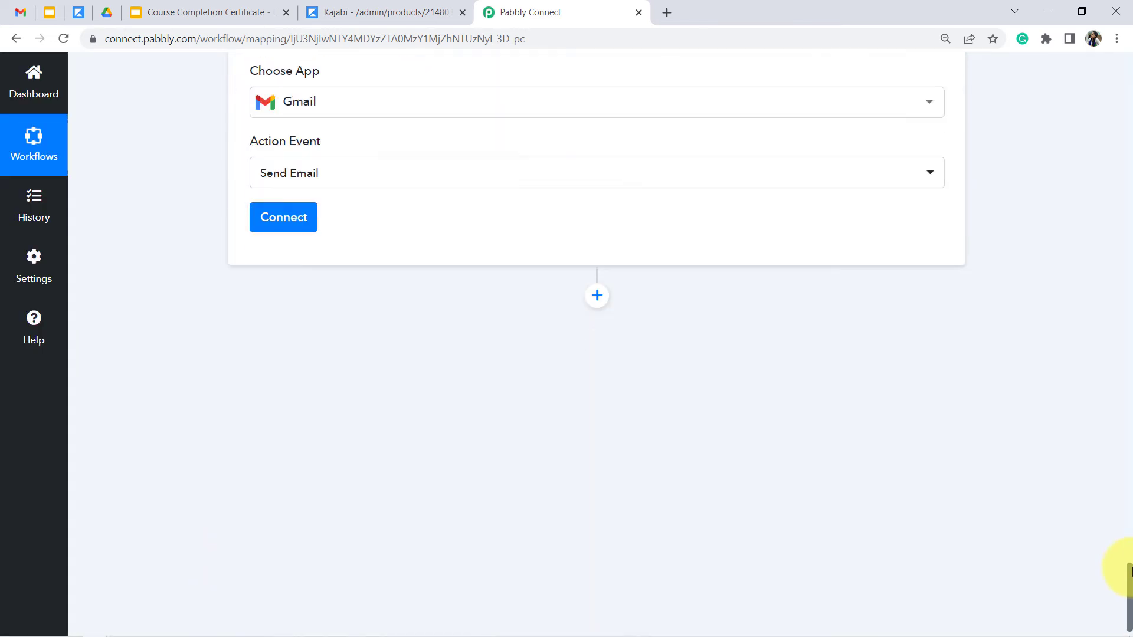
click(291, 216)
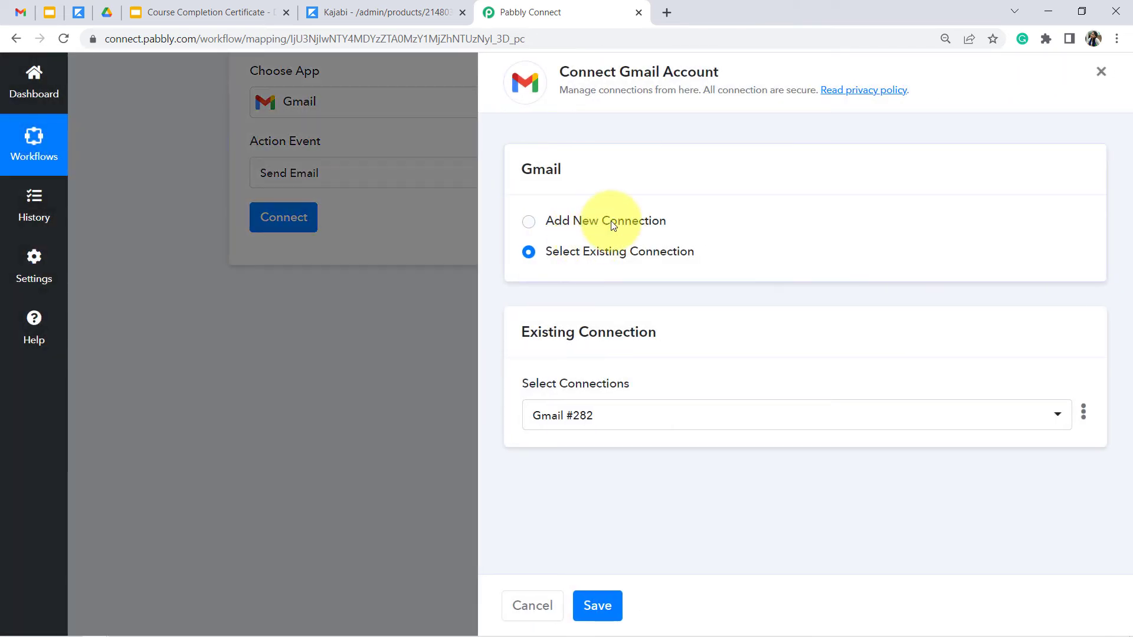
click(612, 223)
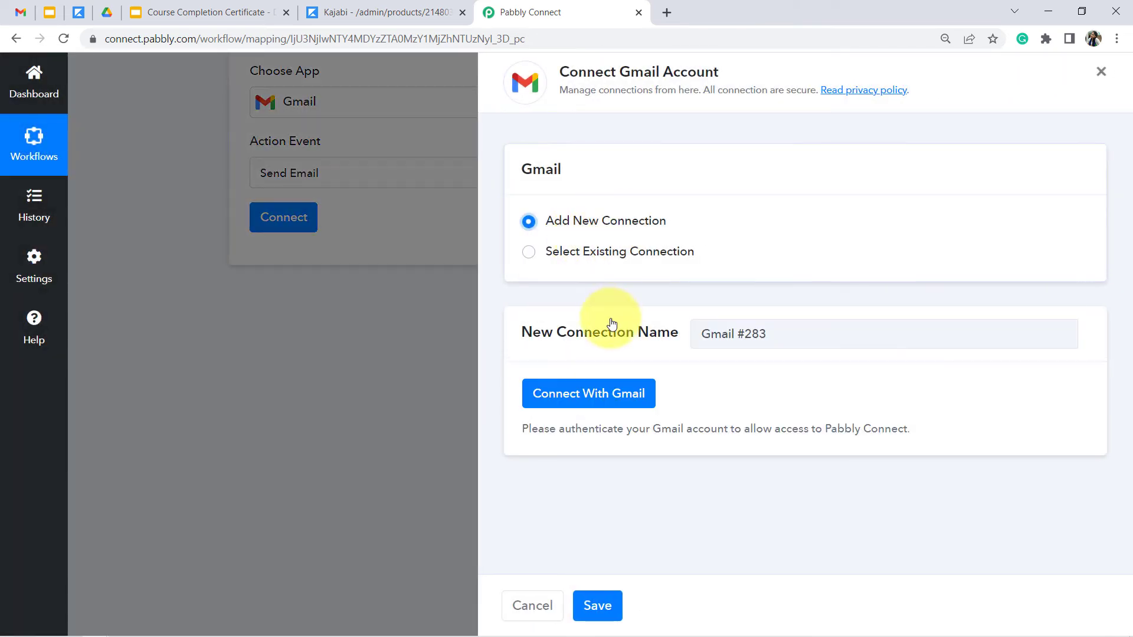
click(565, 394)
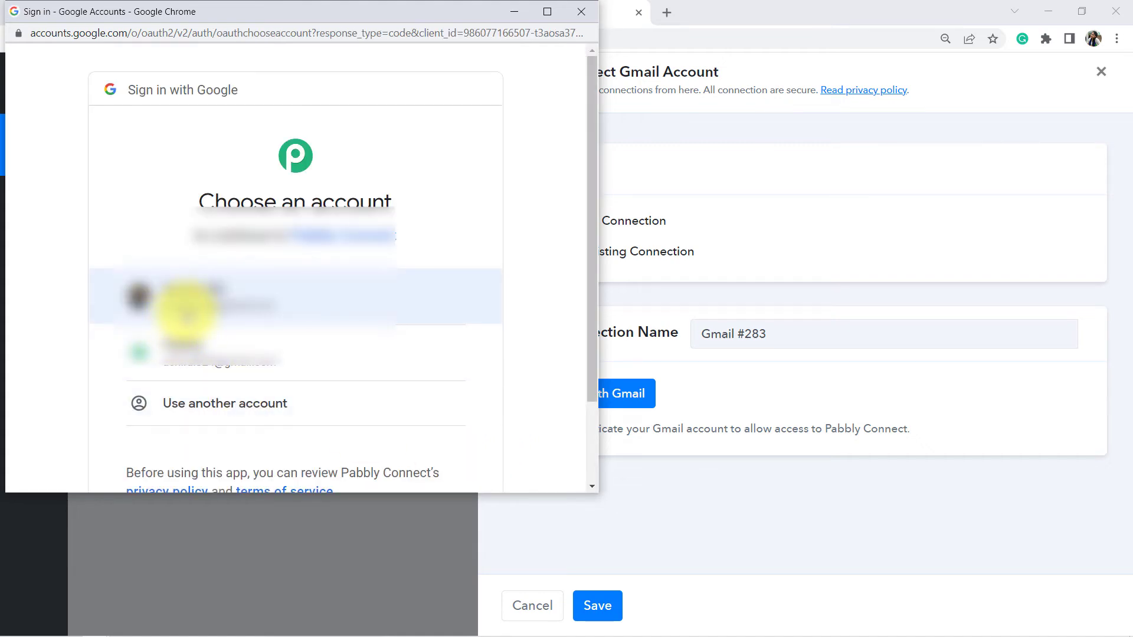
click(197, 353)
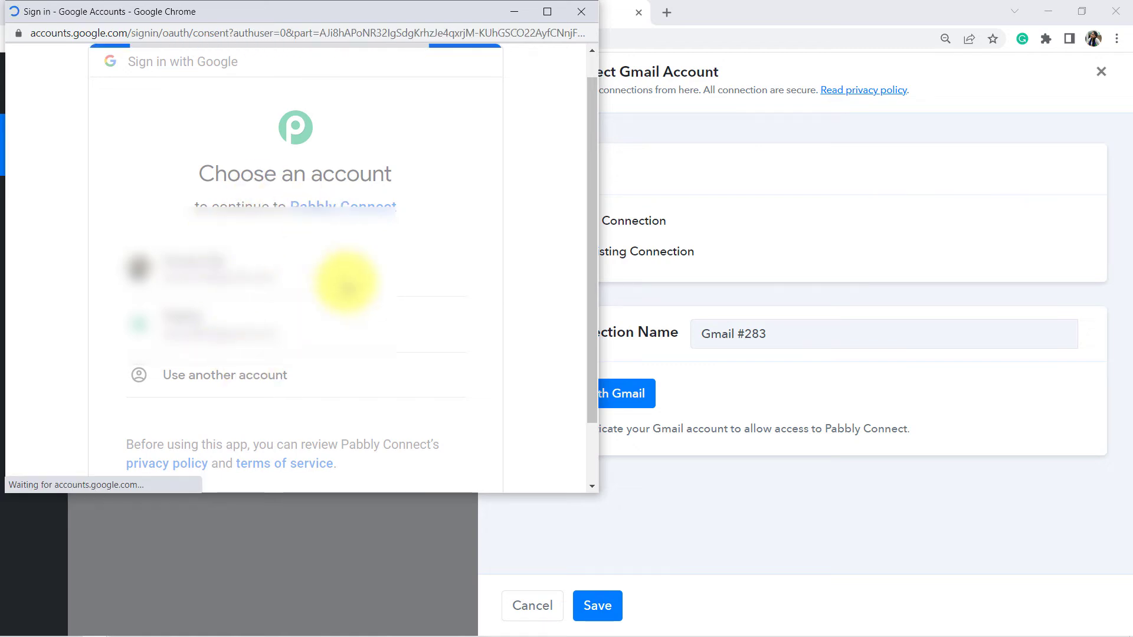
Step: Grant Pabbly Connect permission to send email on your behalf, connect to an external service and send email as you, and authorize the connection
click(455, 369)
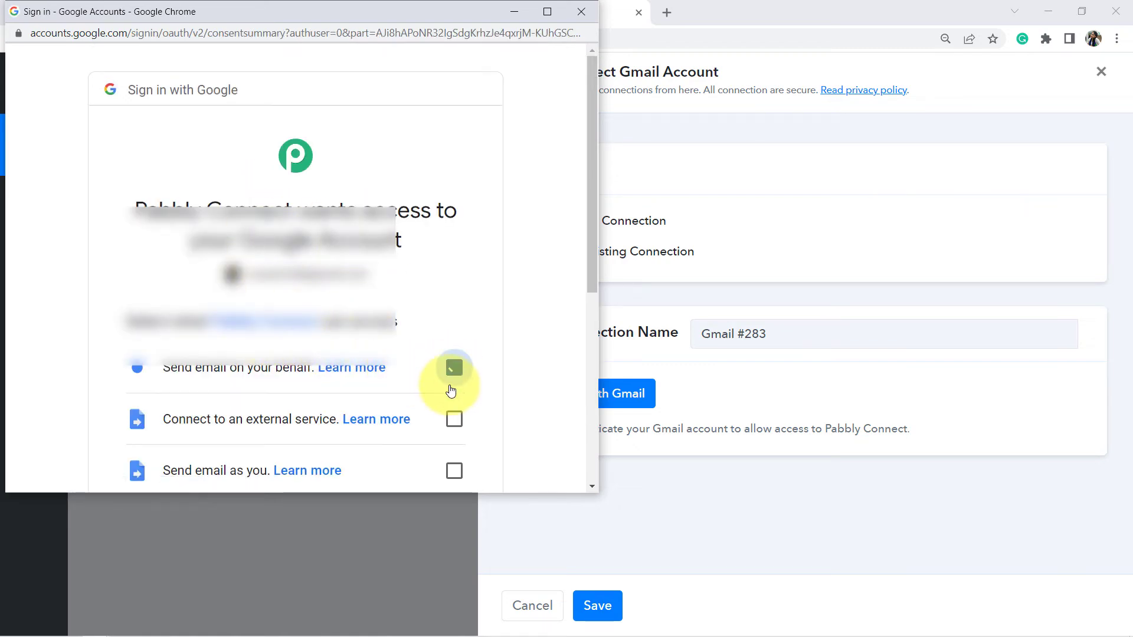
click(455, 418)
click(454, 470)
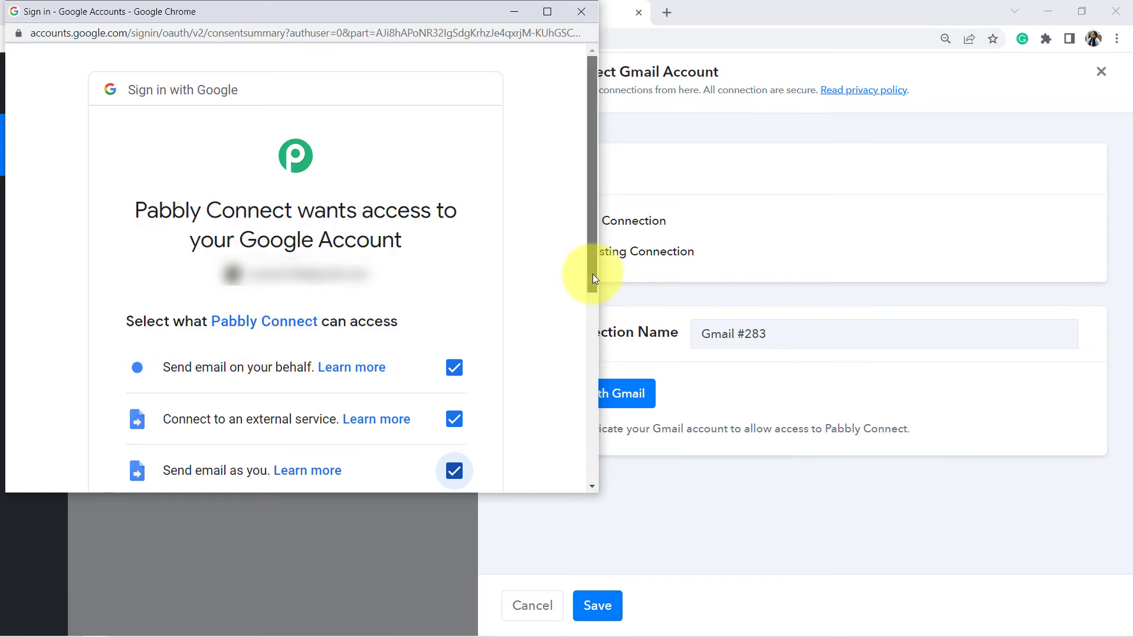
drag(593, 274, 586, 447)
click(364, 394)
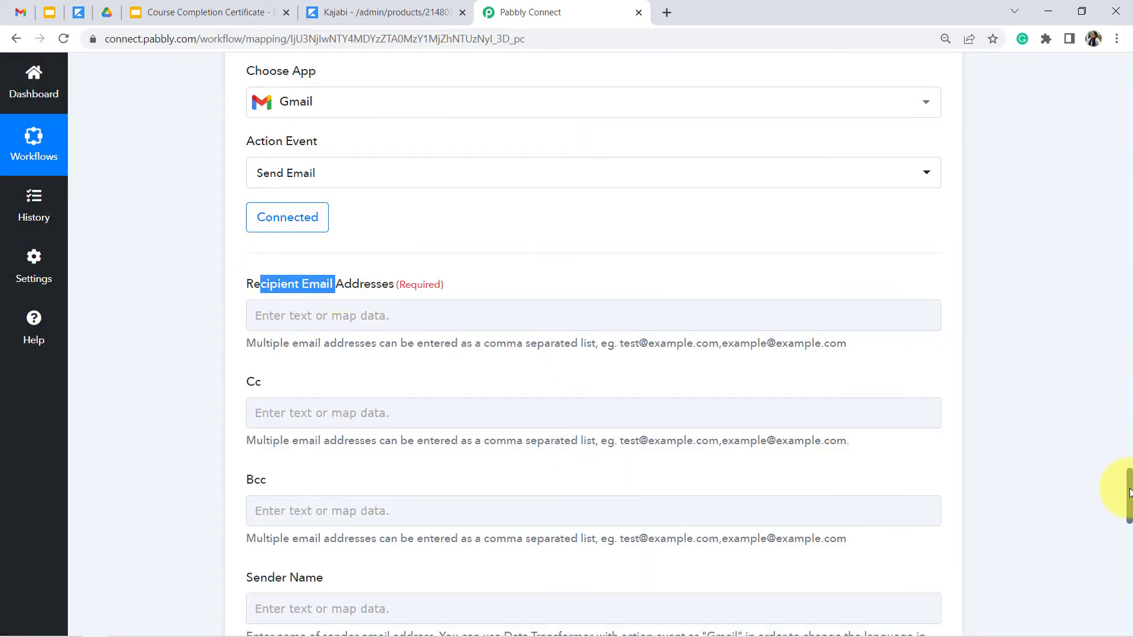
Step: Map the Gmail action's Recipient Email Addresses to Payload Email from the Kajabi form submission
mouse_move(1130, 492)
mouse_down()
mouse_move(1129, 522)
mouse_move(1129, 504)
mouse_up()
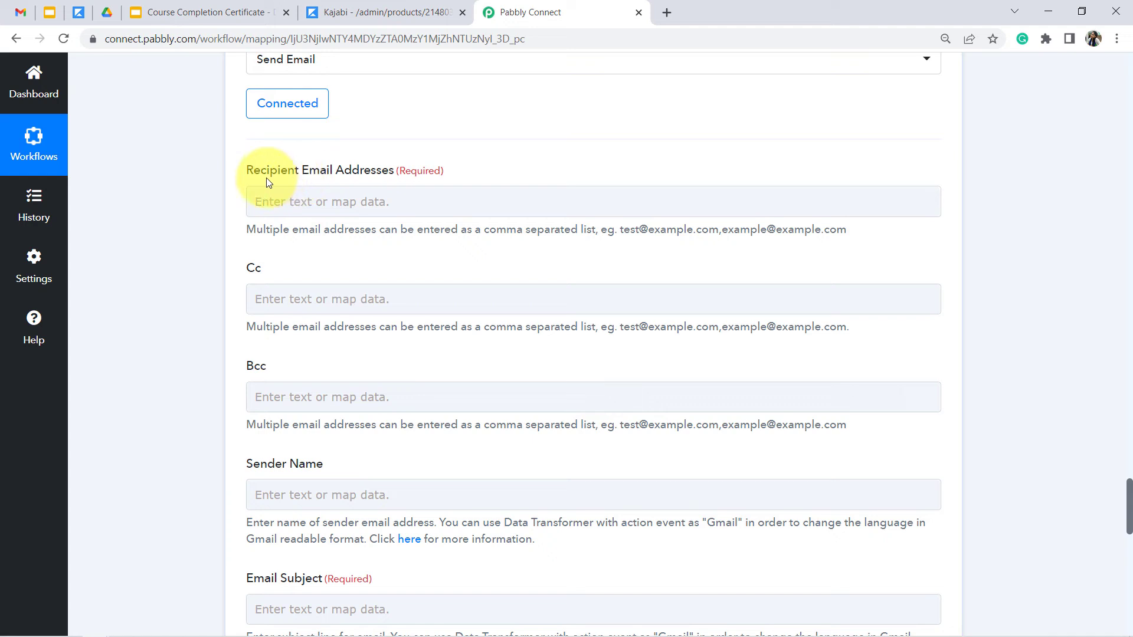
drag(267, 178, 413, 186)
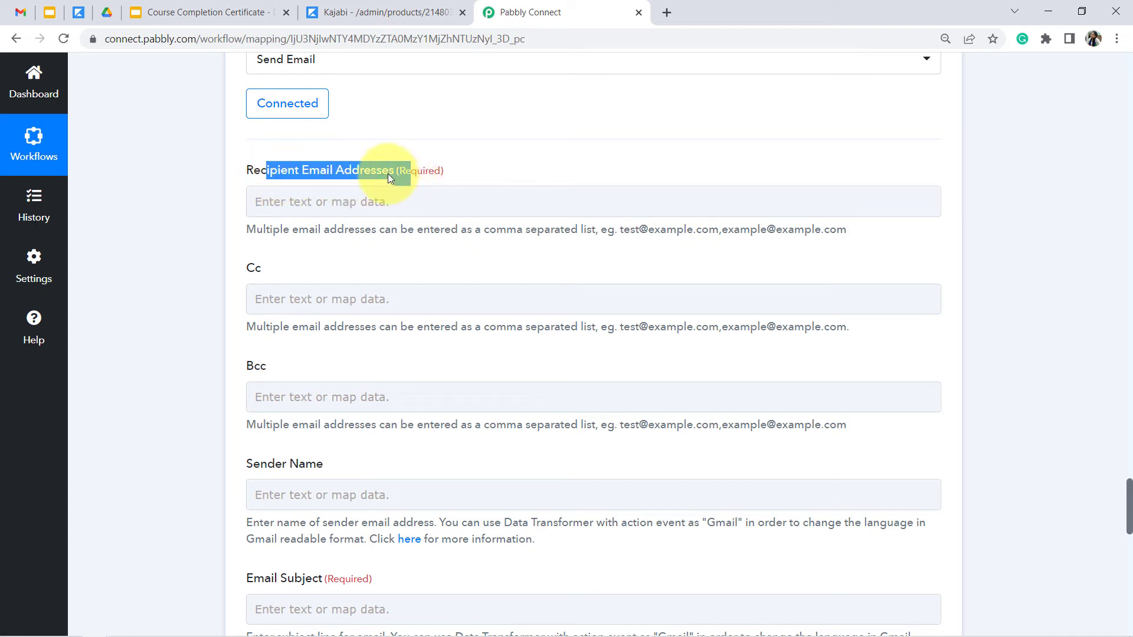
click(341, 200)
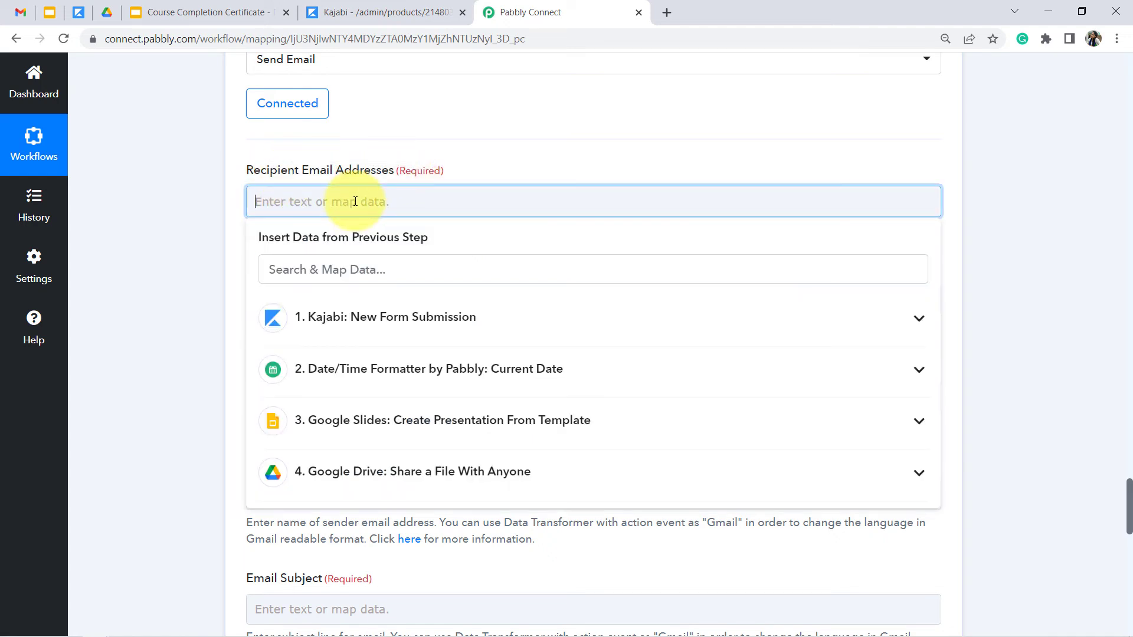
click(359, 332)
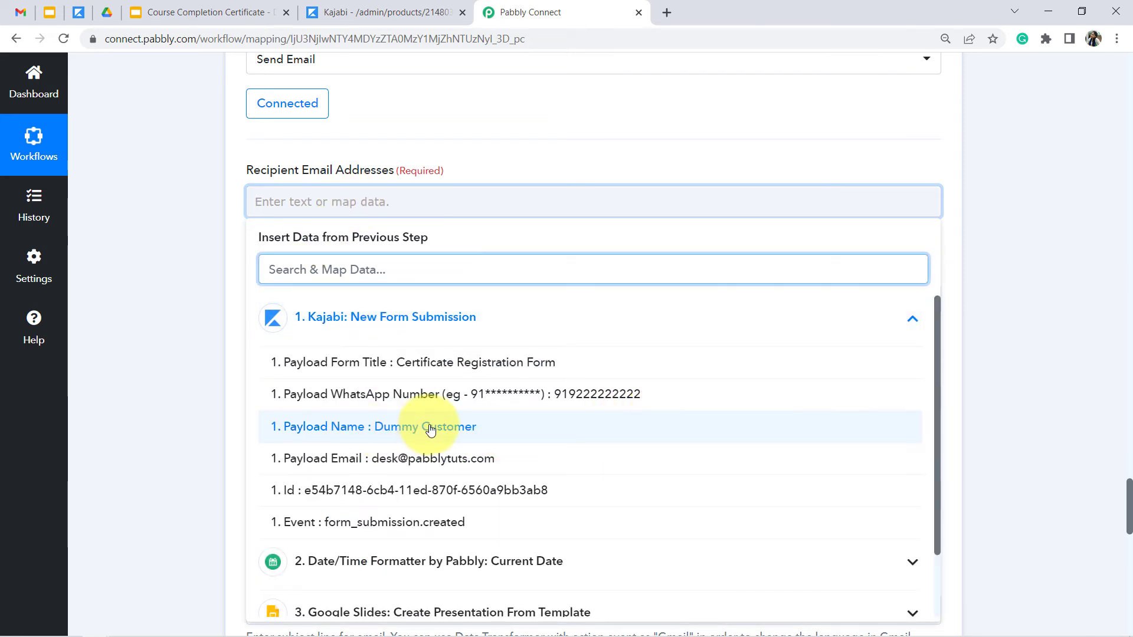
click(391, 458)
click(189, 337)
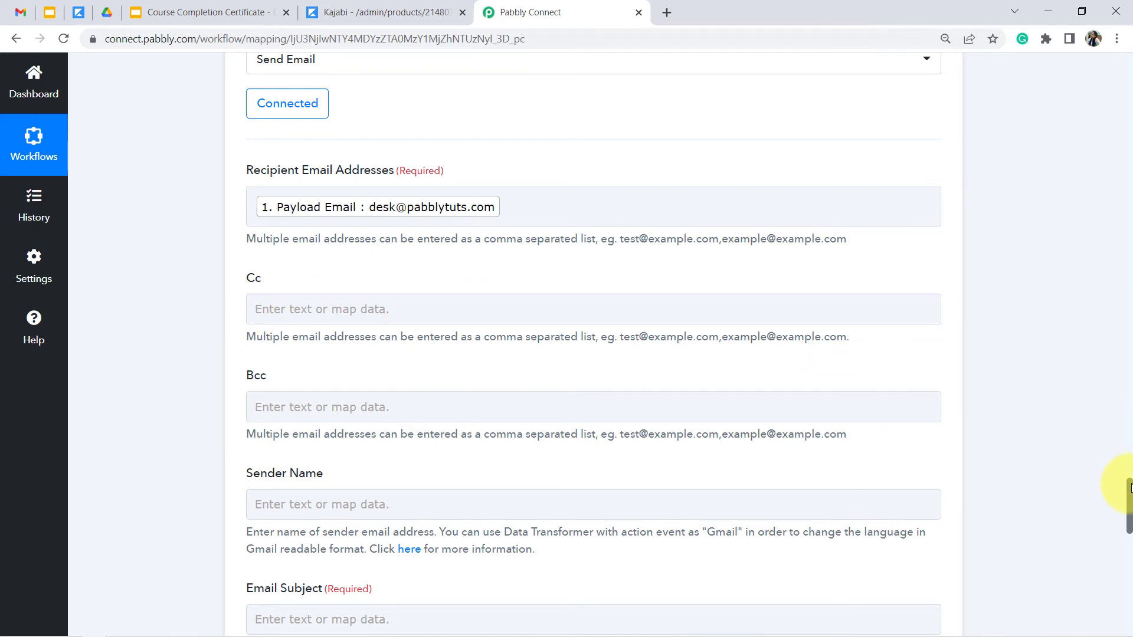
Step: Copy "ABC Training Pvt. Ltd." from the Google Slides certificate and enter it as the Gmail action's Sender Name
drag(1130, 486, 1129, 520)
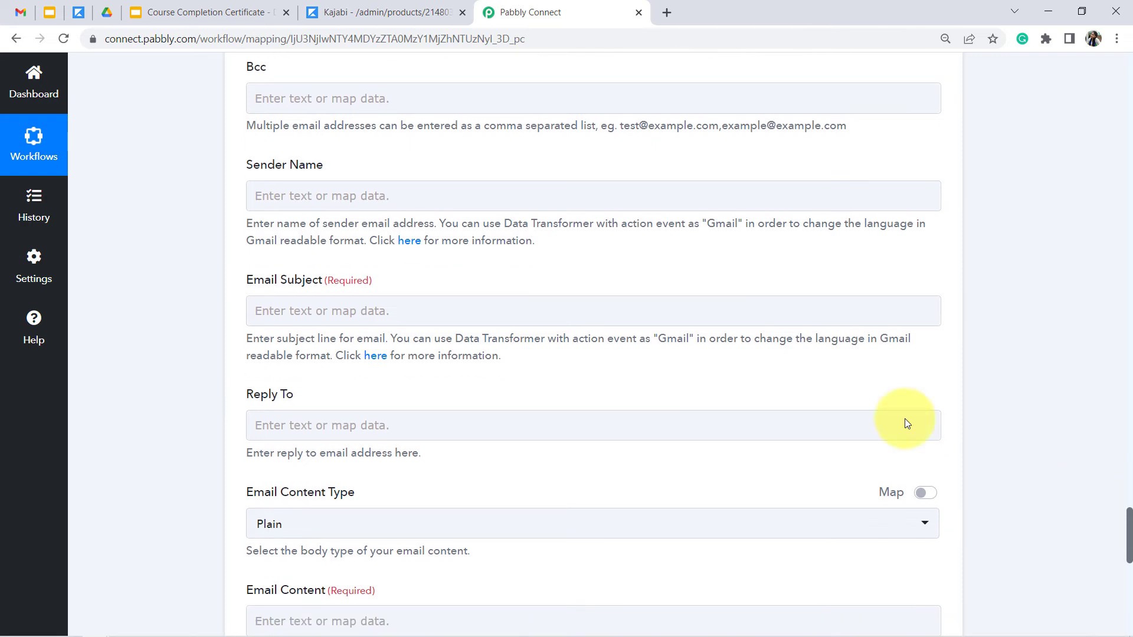
click(323, 197)
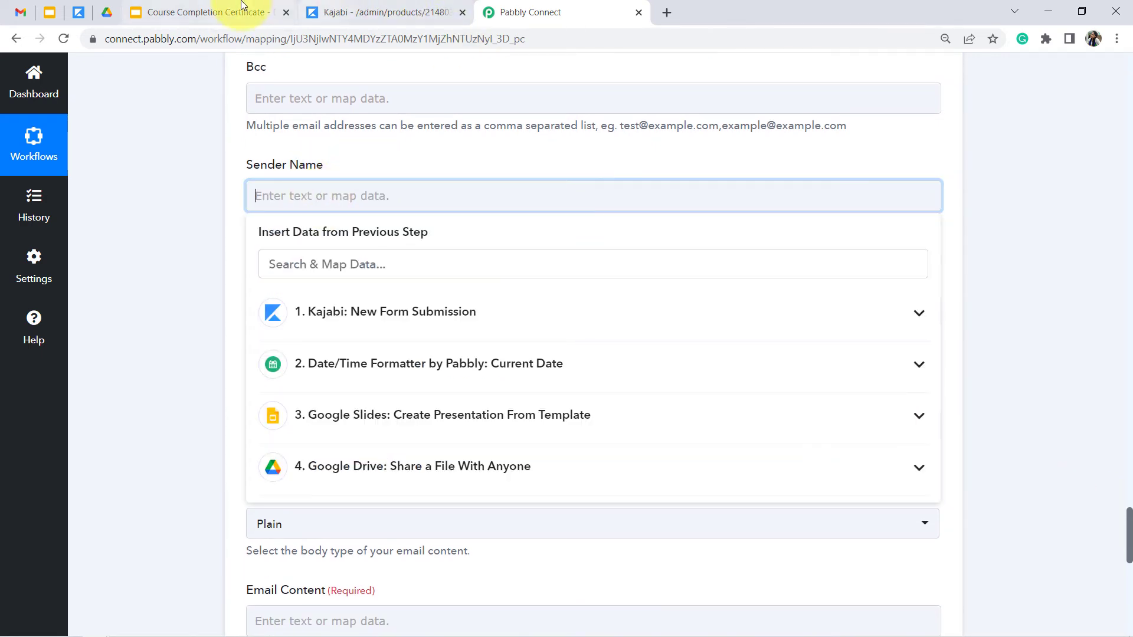
click(230, 12)
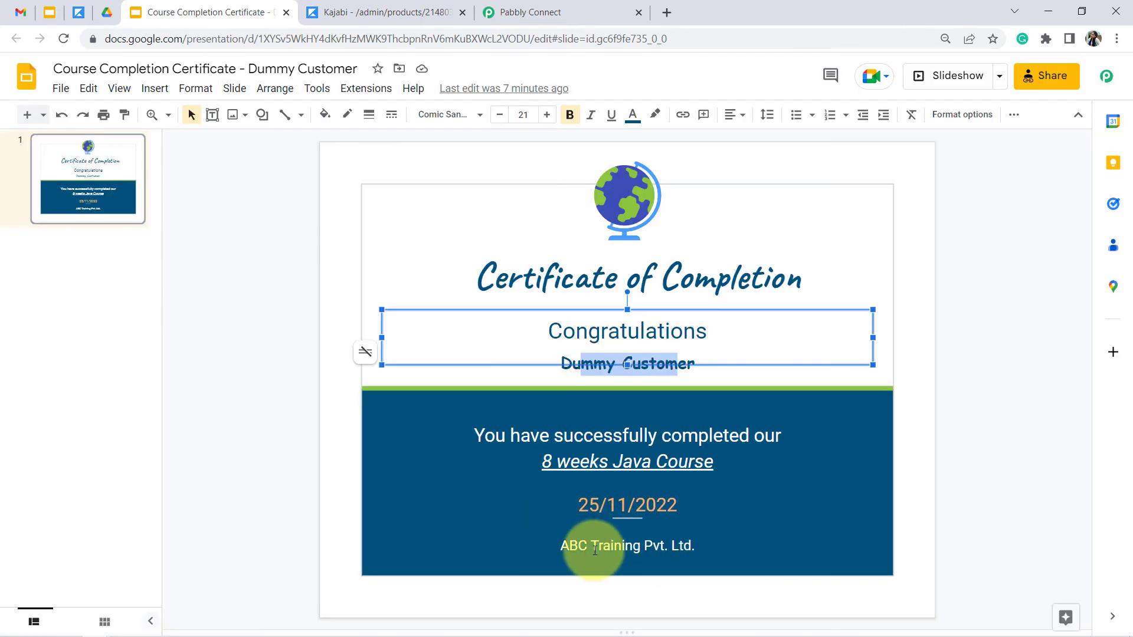
triple_click(610, 545)
key(ctrl+c)
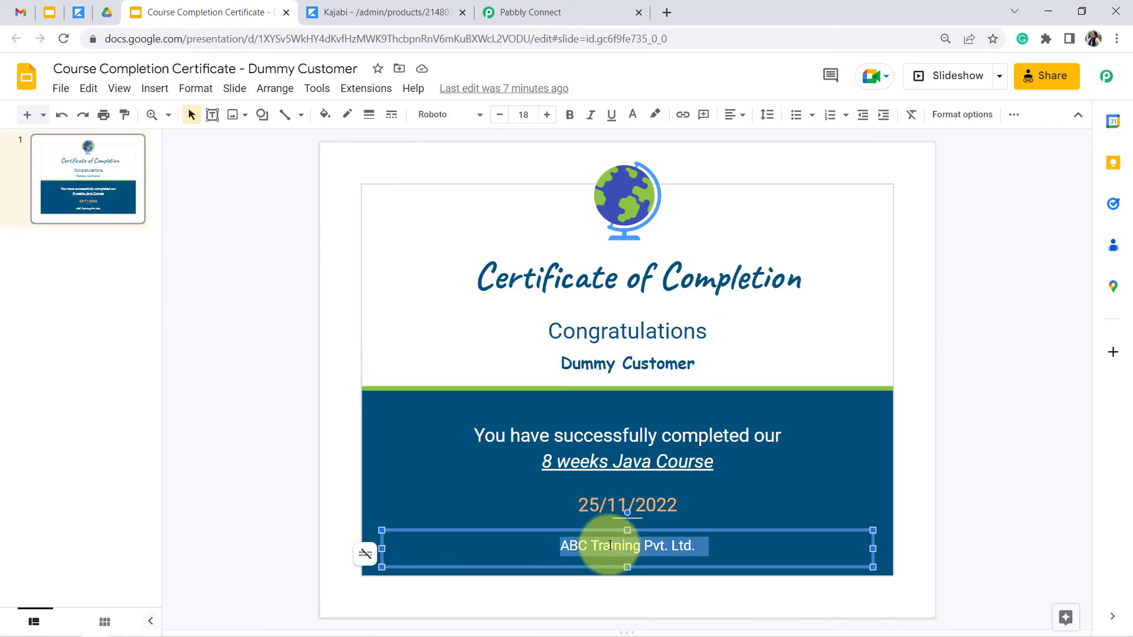
click(596, 11)
click(292, 197)
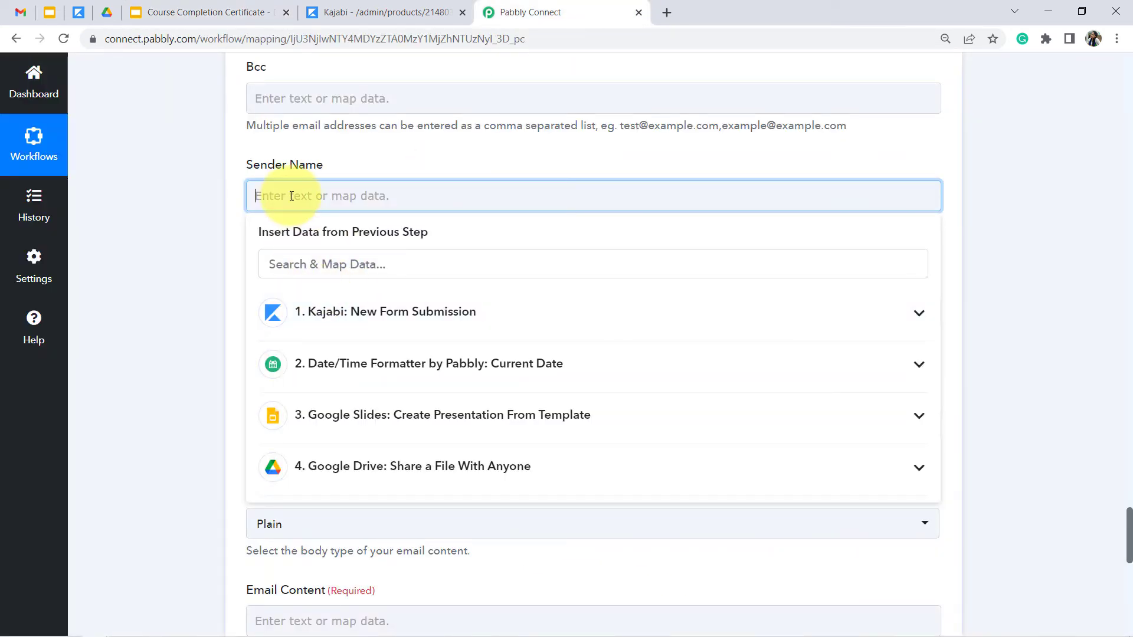
key(ctrl+v)
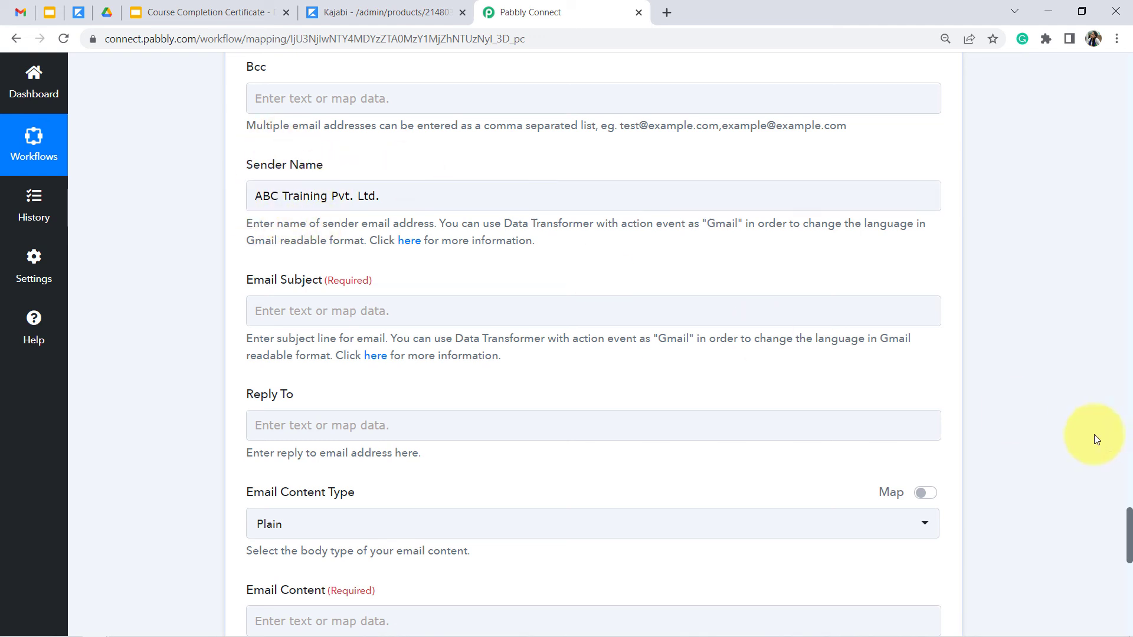
Step: Set the Gmail action's Email Subject to "Hello", the mapped Kajabi Payload Name, and ", here's your course completion certificate"
drag(1128, 523, 1128, 532)
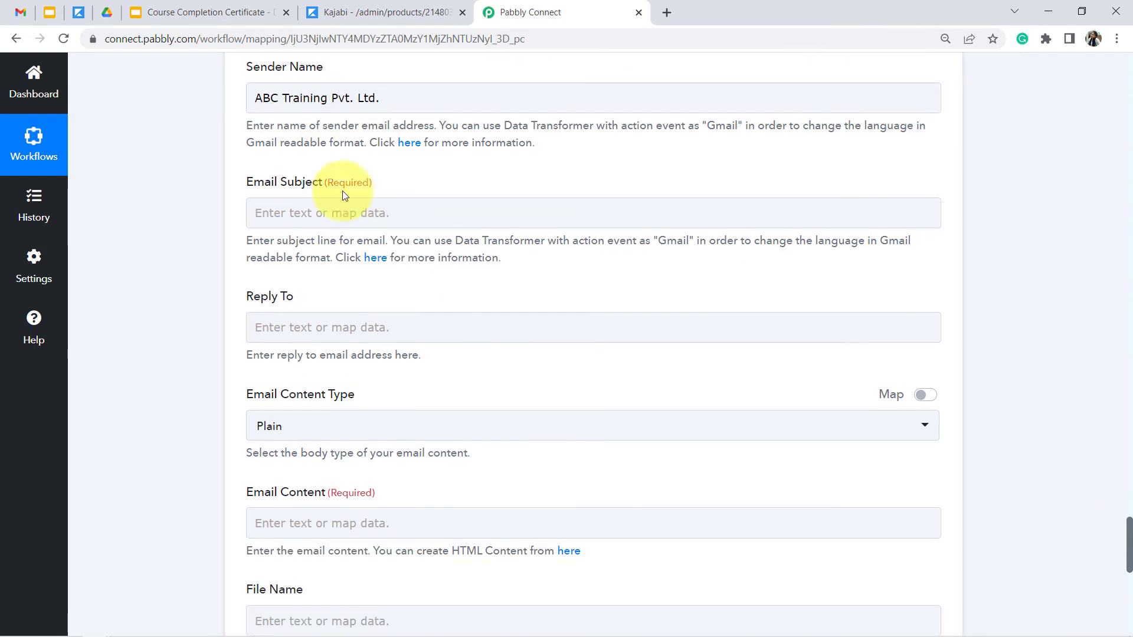
click(299, 212)
click(292, 216)
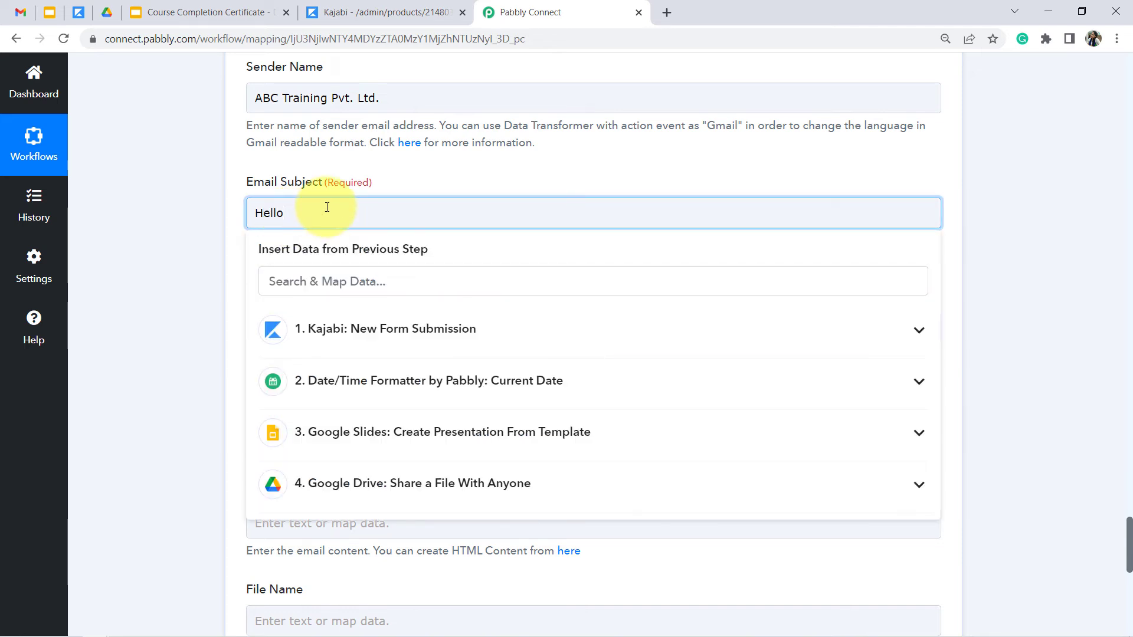
click(357, 328)
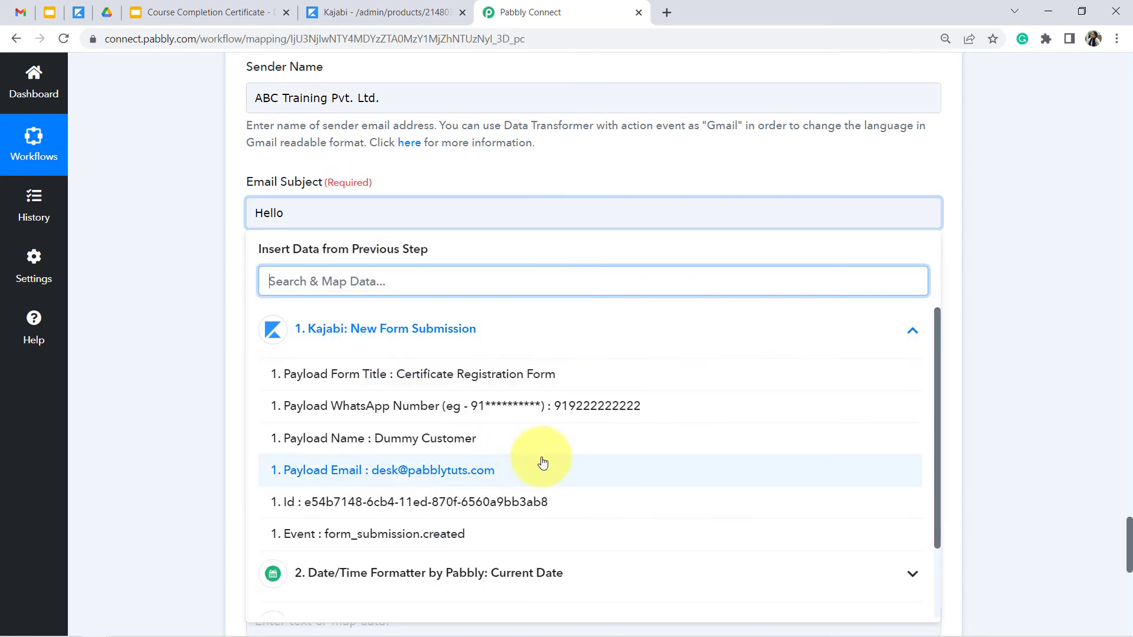
click(386, 438)
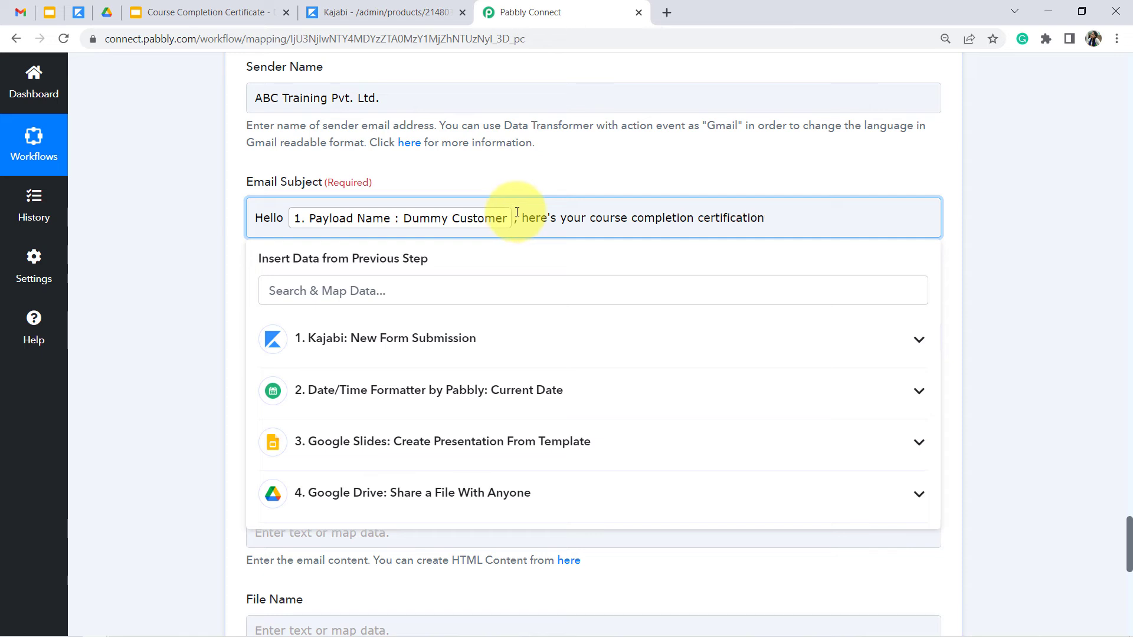
key(BackSpace)
key(BackSpace)
key(BackSpace)
text(e)
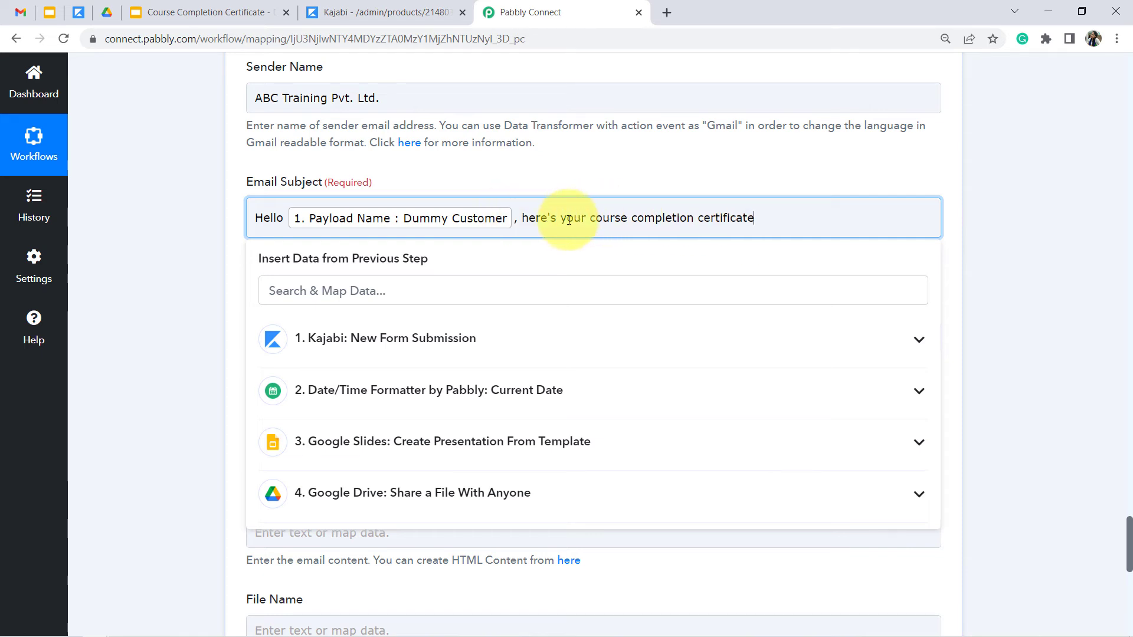
drag(567, 219, 720, 219)
click(654, 269)
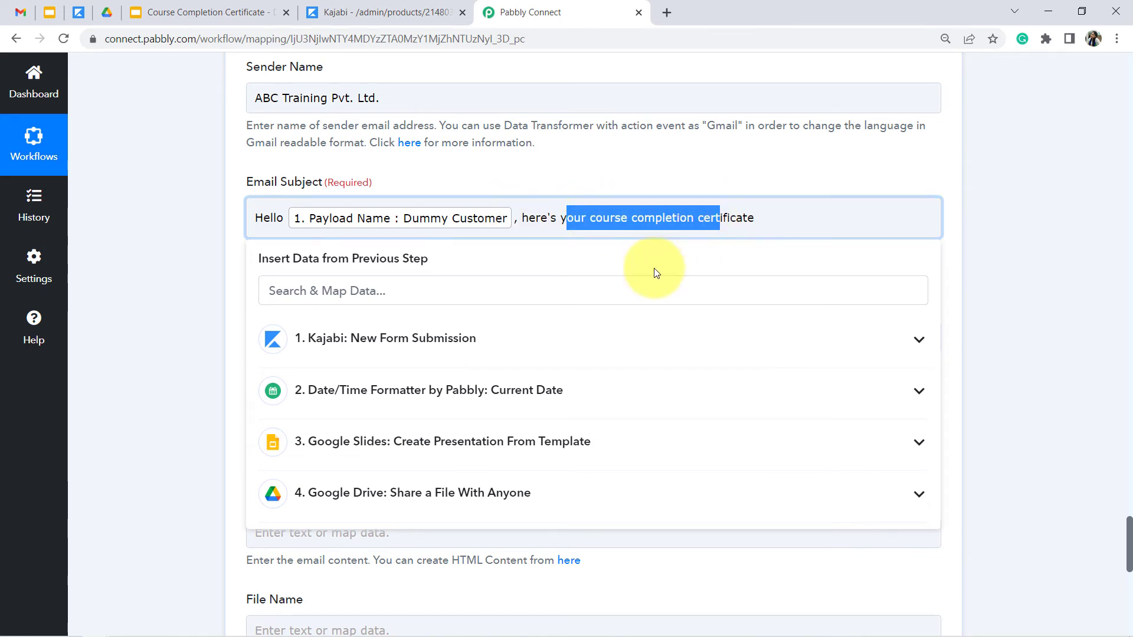
click(176, 354)
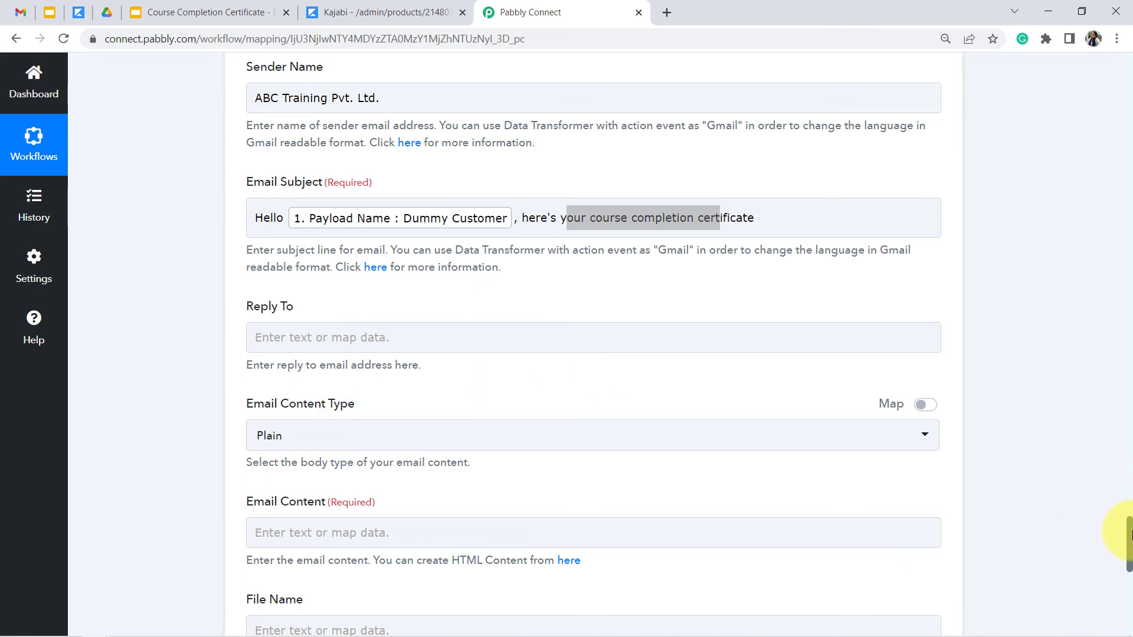
Step: Check the available Email Content Type options and keep Plain
scroll(1129, 534, down, 5)
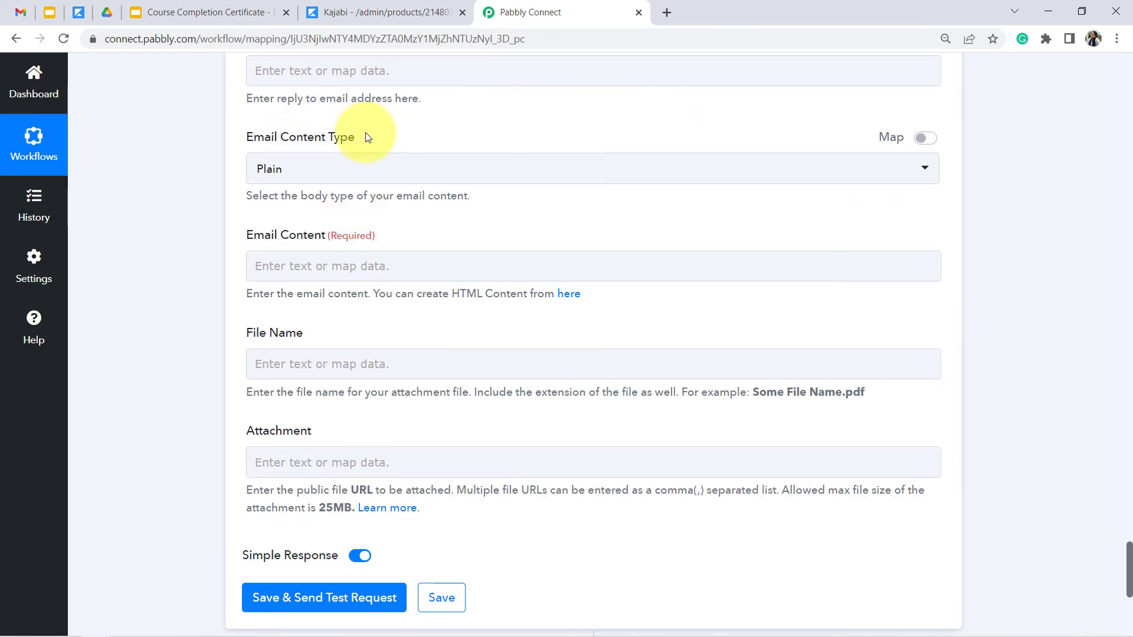
click(267, 173)
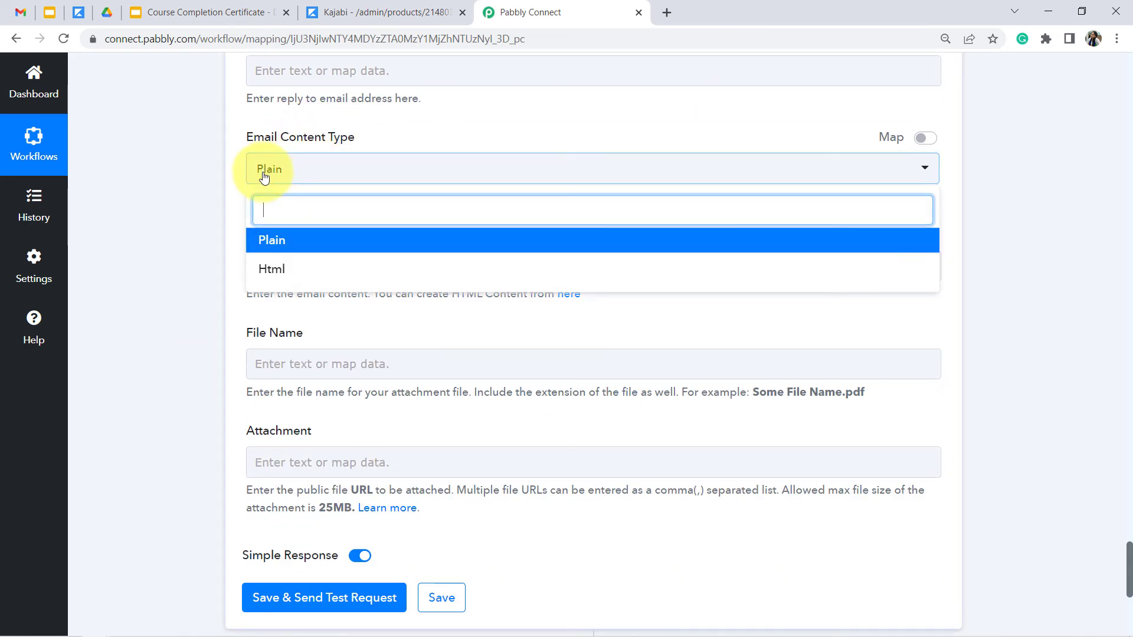
click(179, 290)
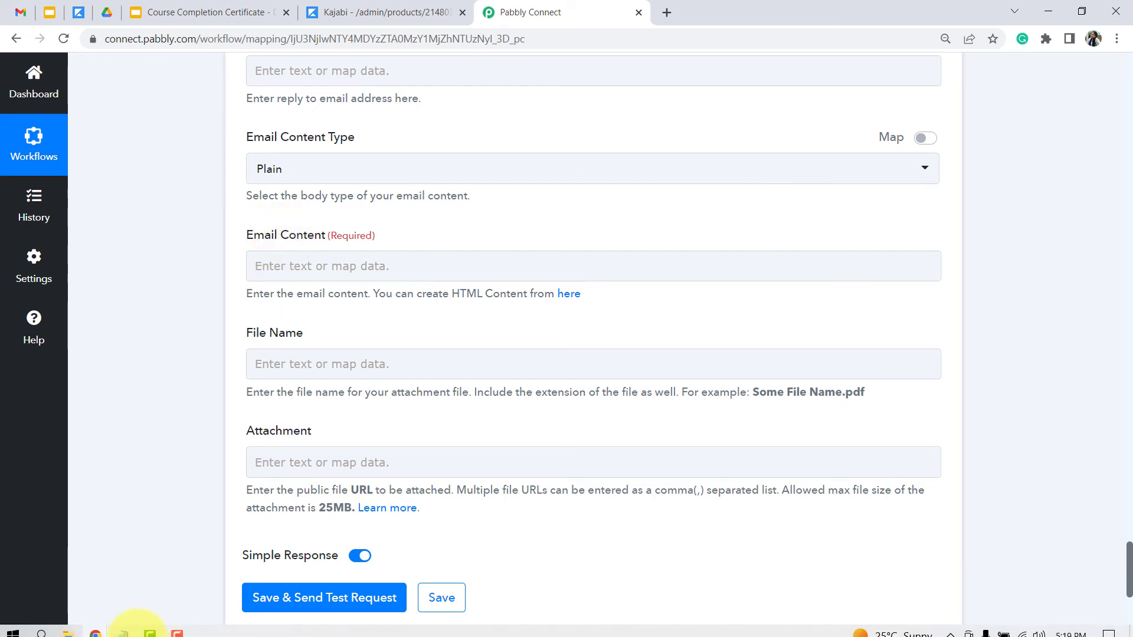
Step: Switch to Notepad, copy the entire certificate message draft and paste it into the Gmail action's Email Content
mouse_move(114, 617)
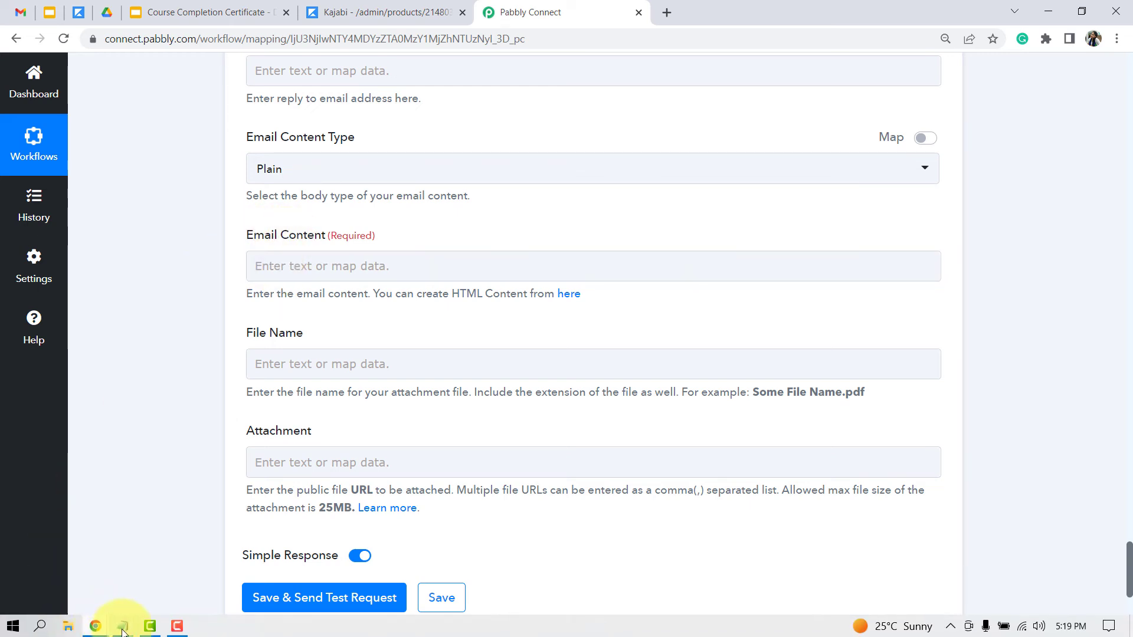
click(88, 580)
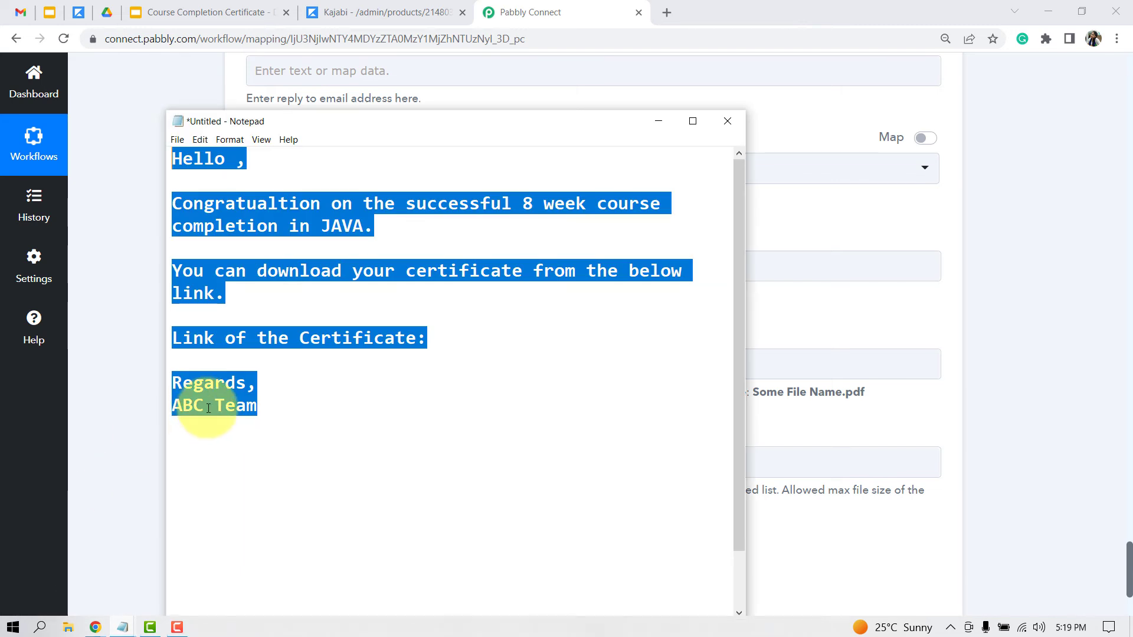
click(209, 408)
drag(254, 413, 171, 382)
key(ctrl+a)
key(ctrl+c)
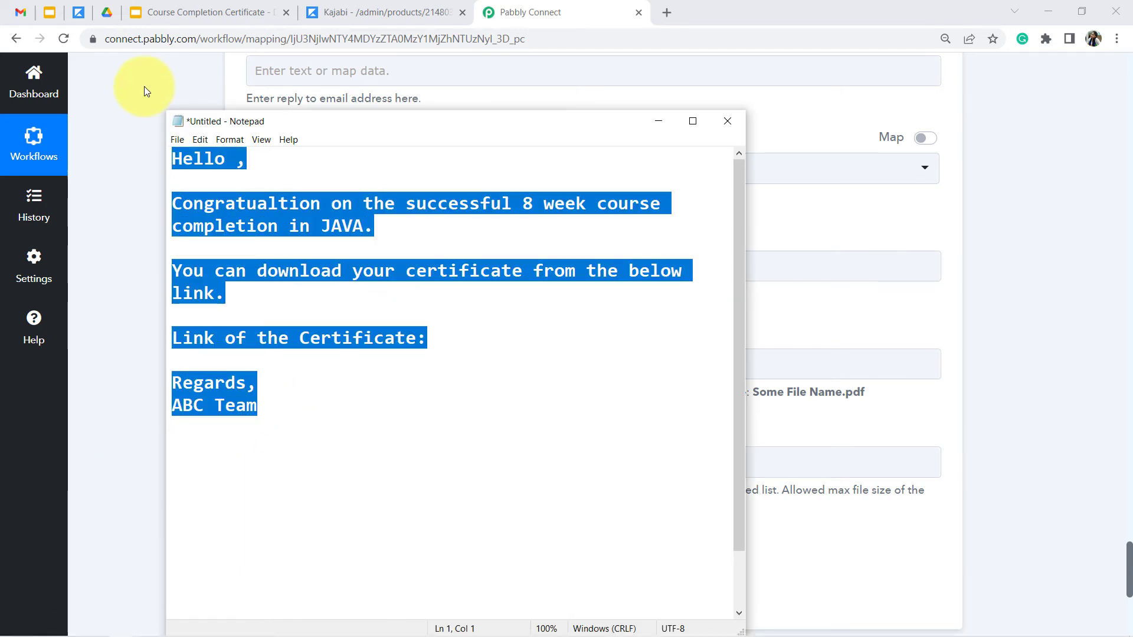
click(142, 188)
click(336, 266)
key(ctrl+v)
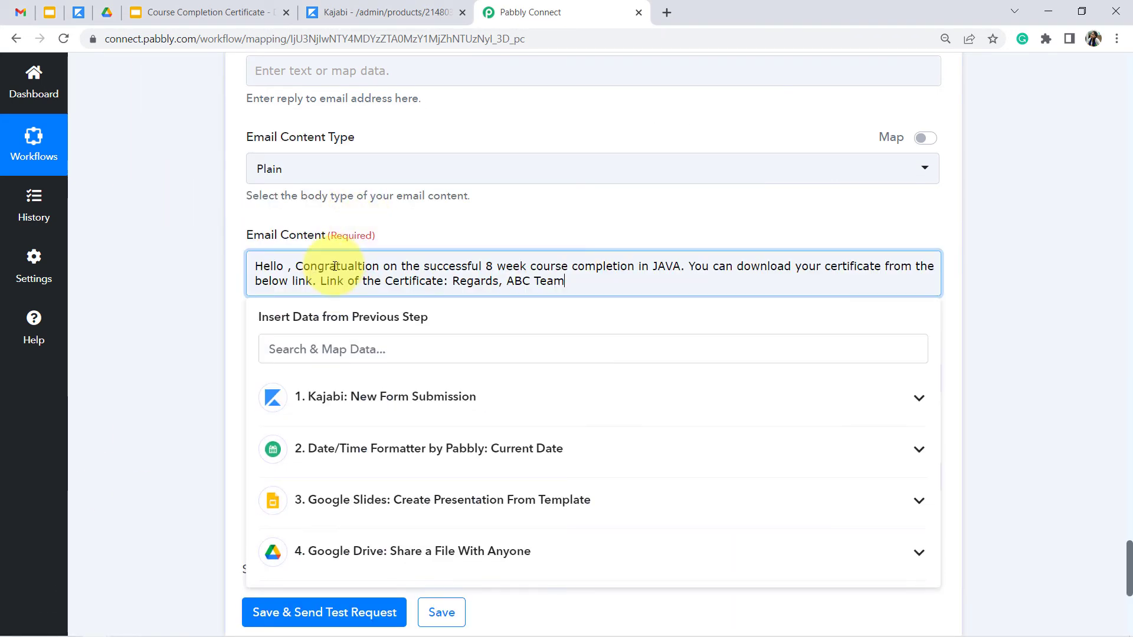
Step: Separate the greeting, the congratulation sentence and the download sentence in Email Content with blank lines
key(Return)
key(Return)
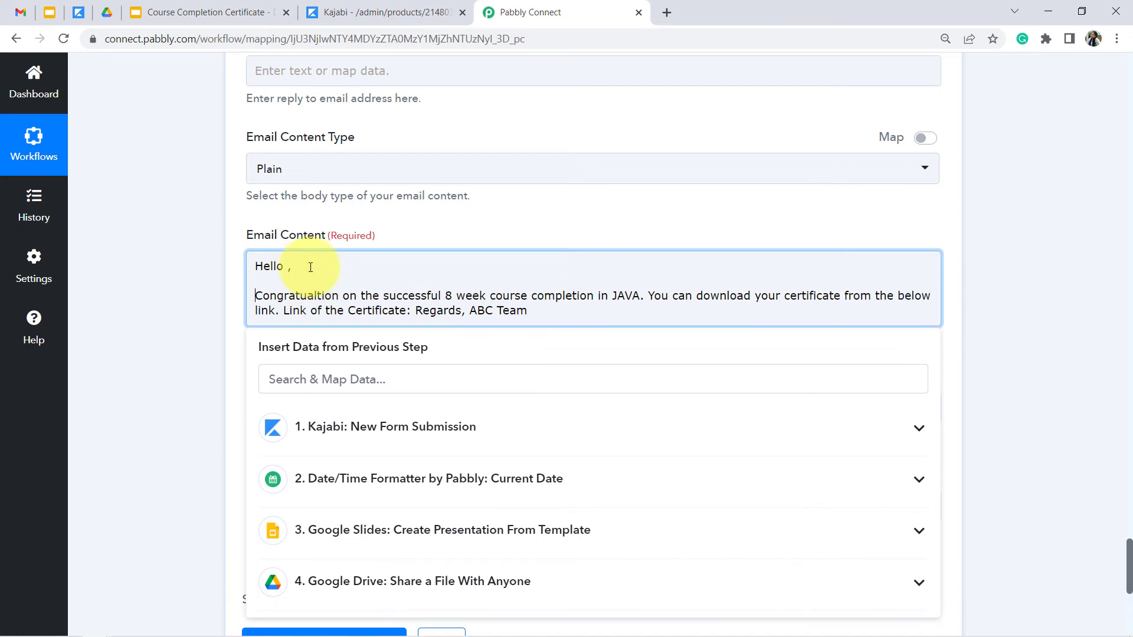
click(648, 296)
key(Return)
key(Return)
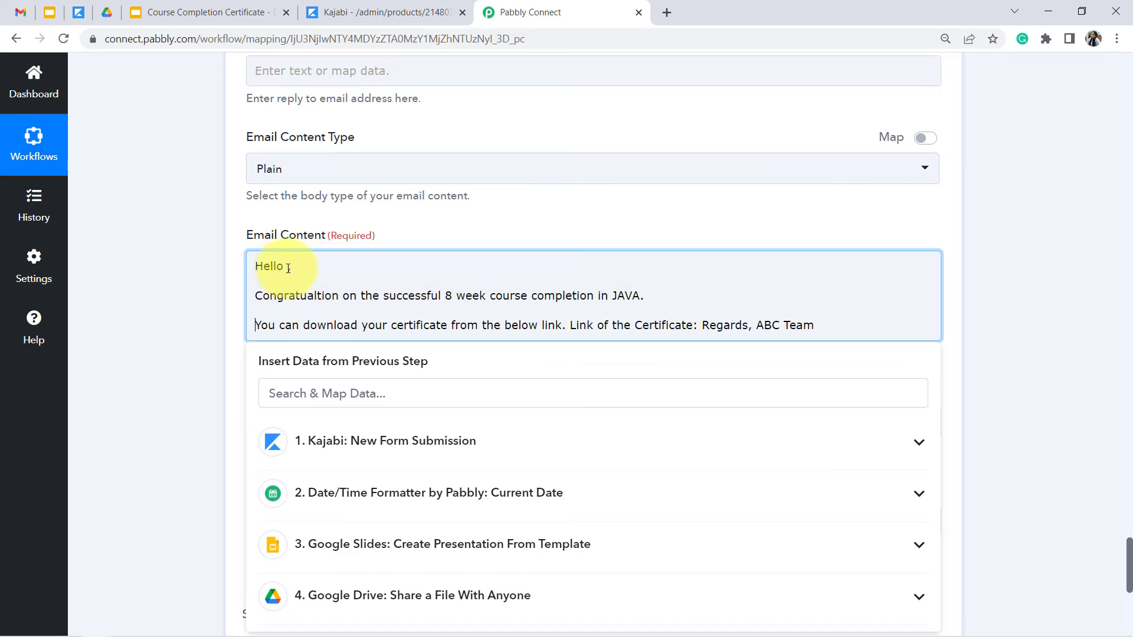
Step: Map Payload Name from the Kajabi form submission after "Hello" in the Email Content
click(342, 443)
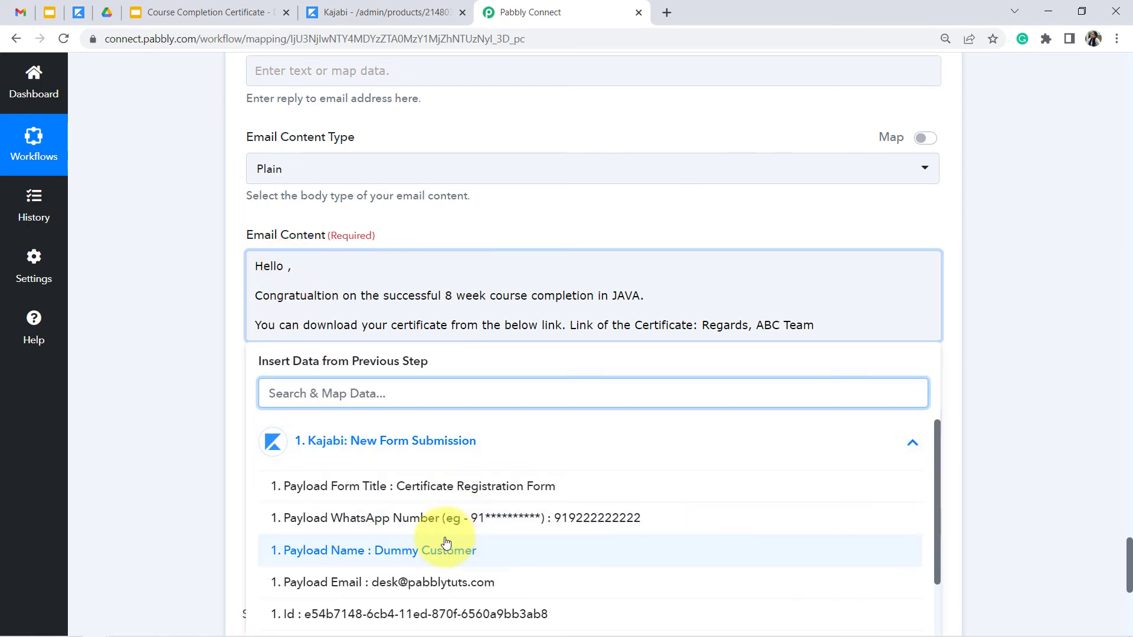
click(442, 538)
click(308, 342)
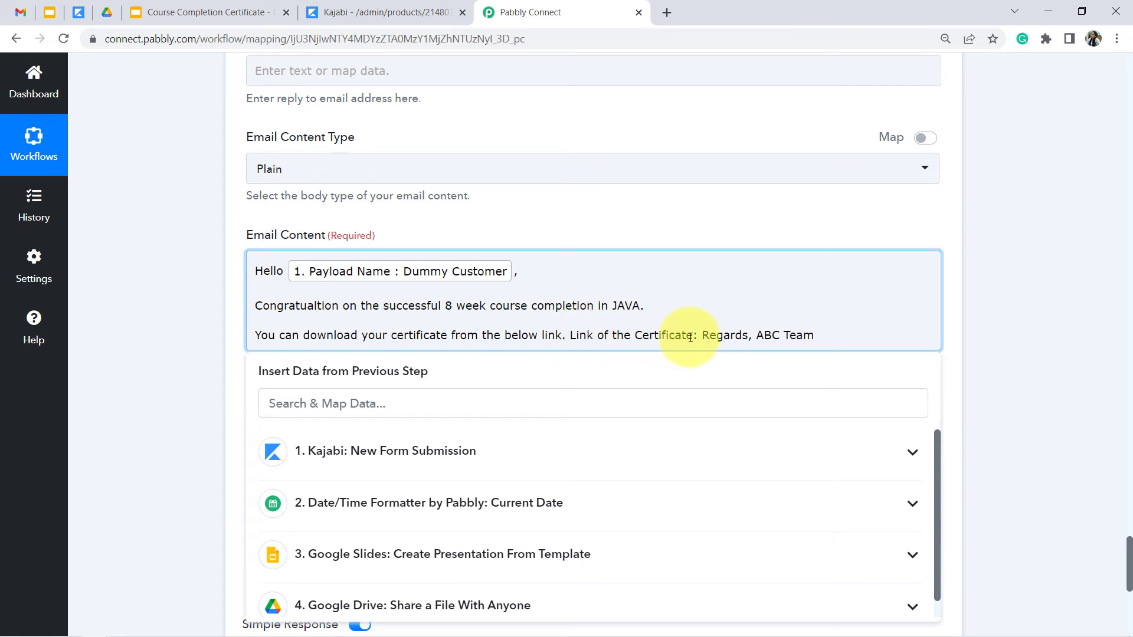
Step: Put "Link of the Certificate:" and "Regards," into separate paragraphs and "ABC Team" on its own line in Email Content
drag(714, 336, 796, 335)
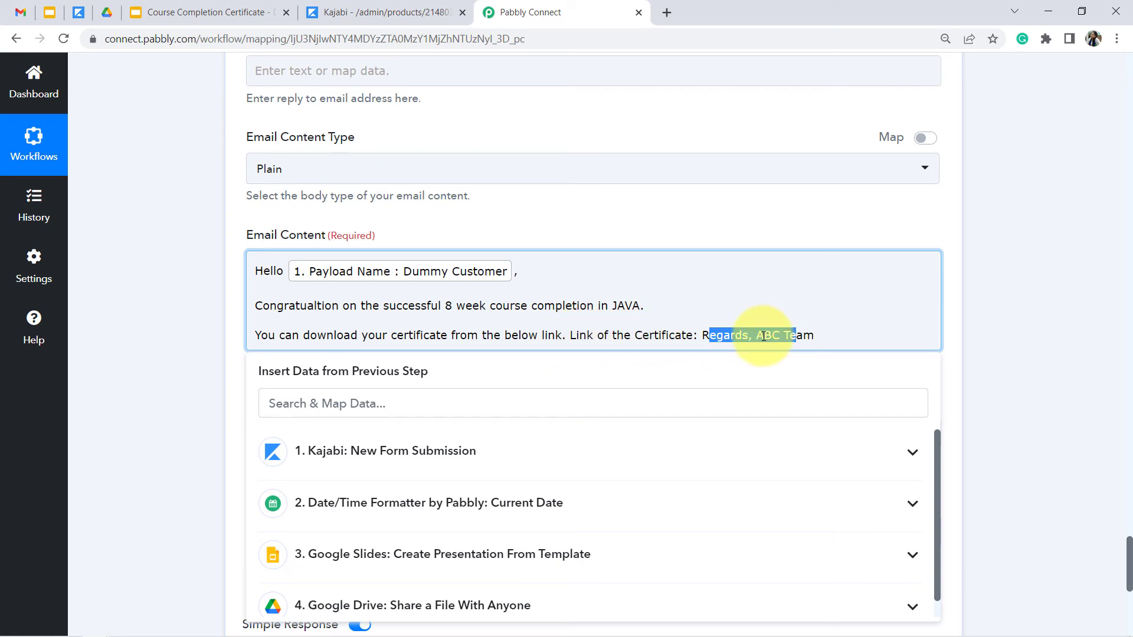
click(566, 336)
key(Return)
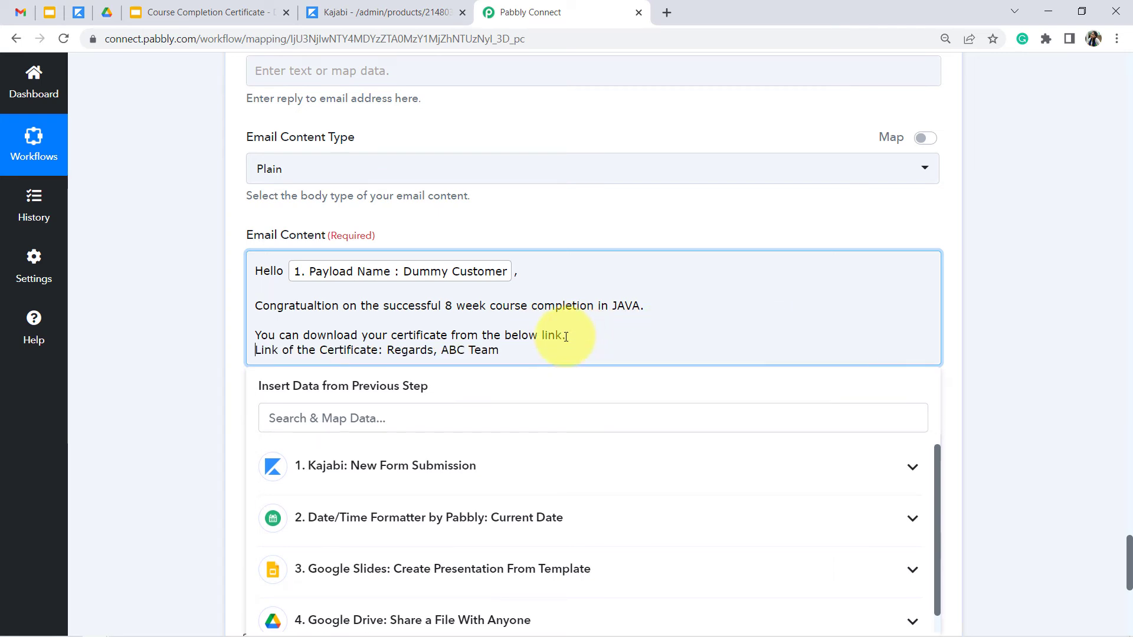
click(384, 364)
key(Return)
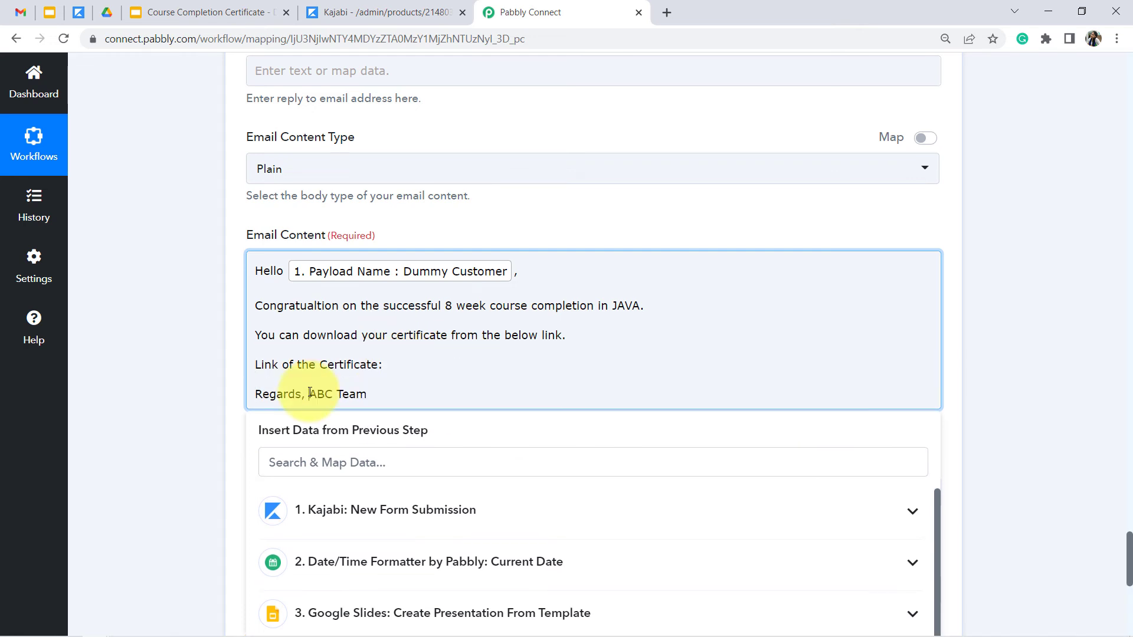
click(310, 394)
key(Return)
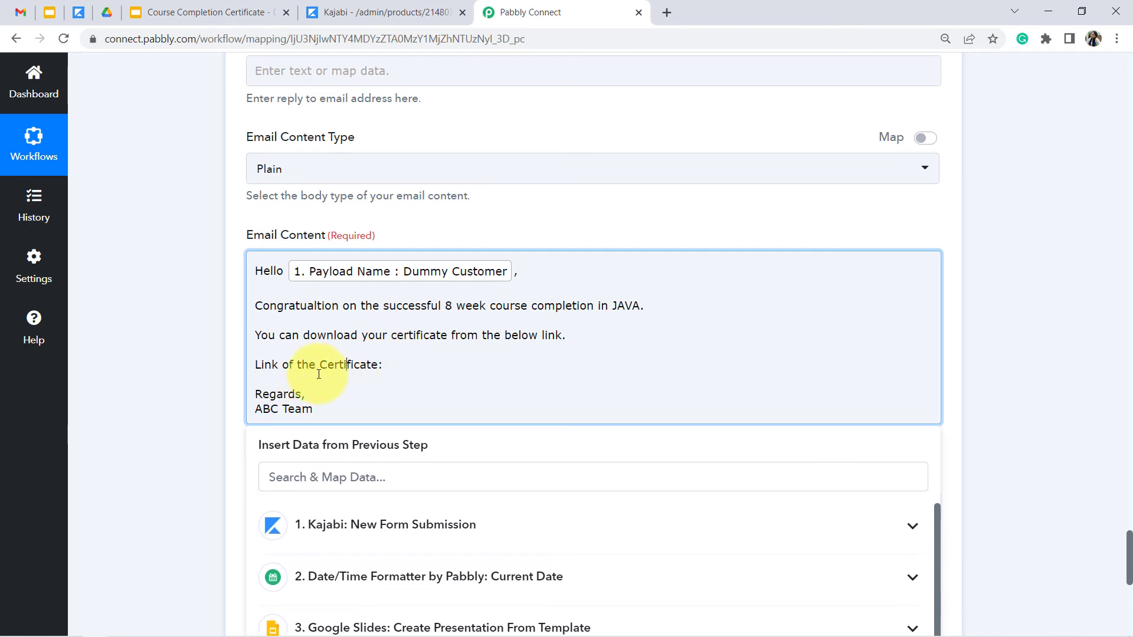
drag(300, 367, 353, 374)
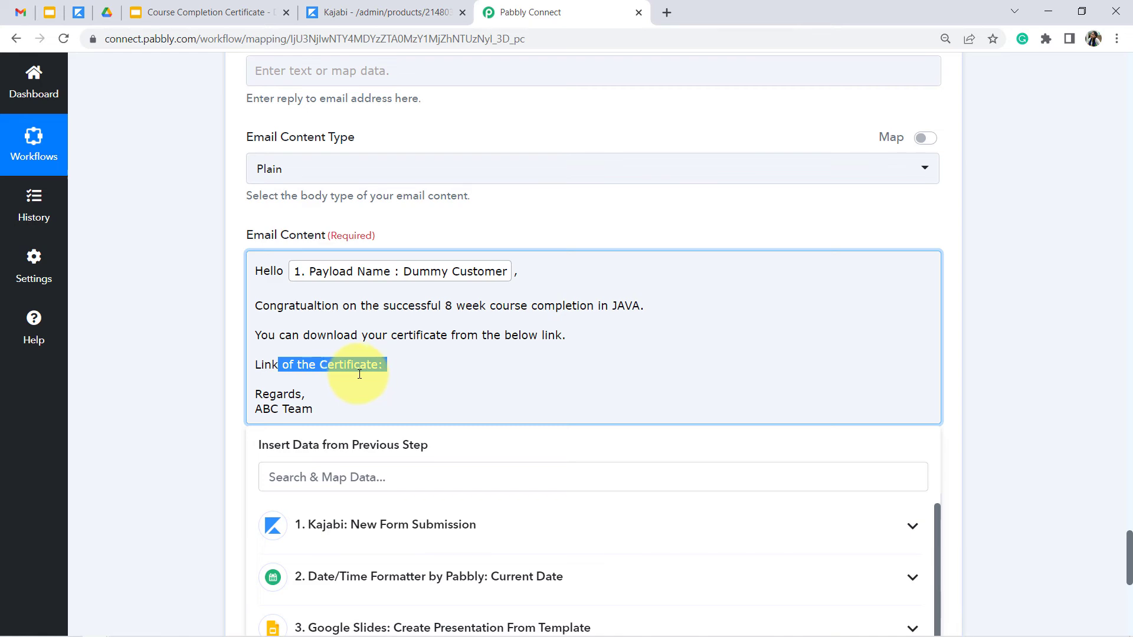
click(197, 392)
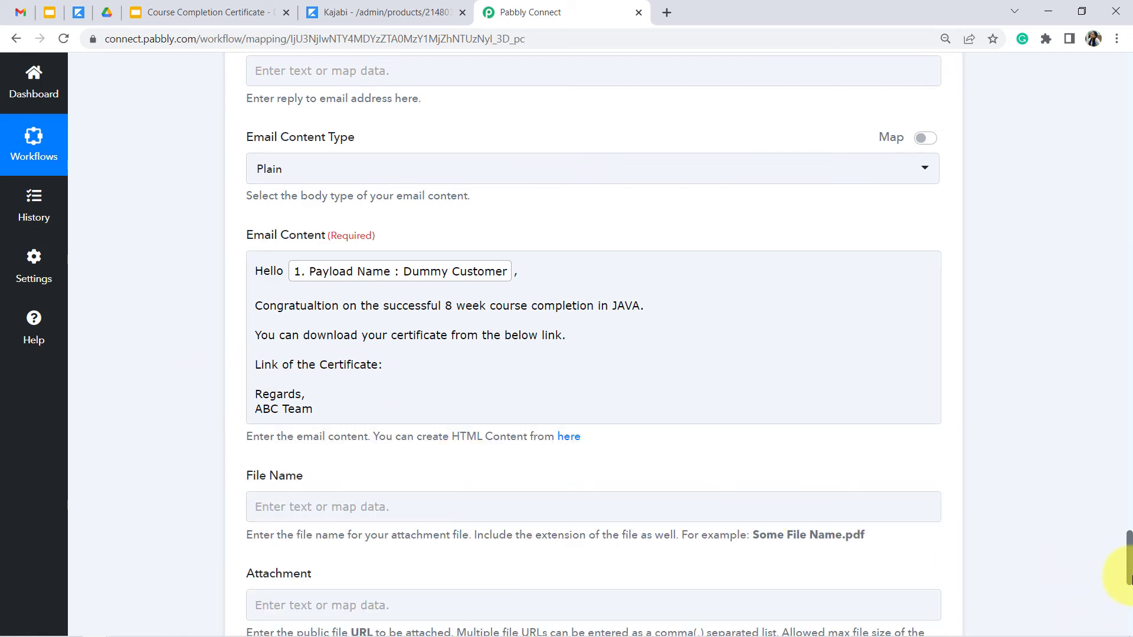
Step: Review the Google Drive action's received response and locate the Res2 ExportLinks Application/pdf field
scroll(1130, 576, down, 3)
scroll(1115, 569, up, 7)
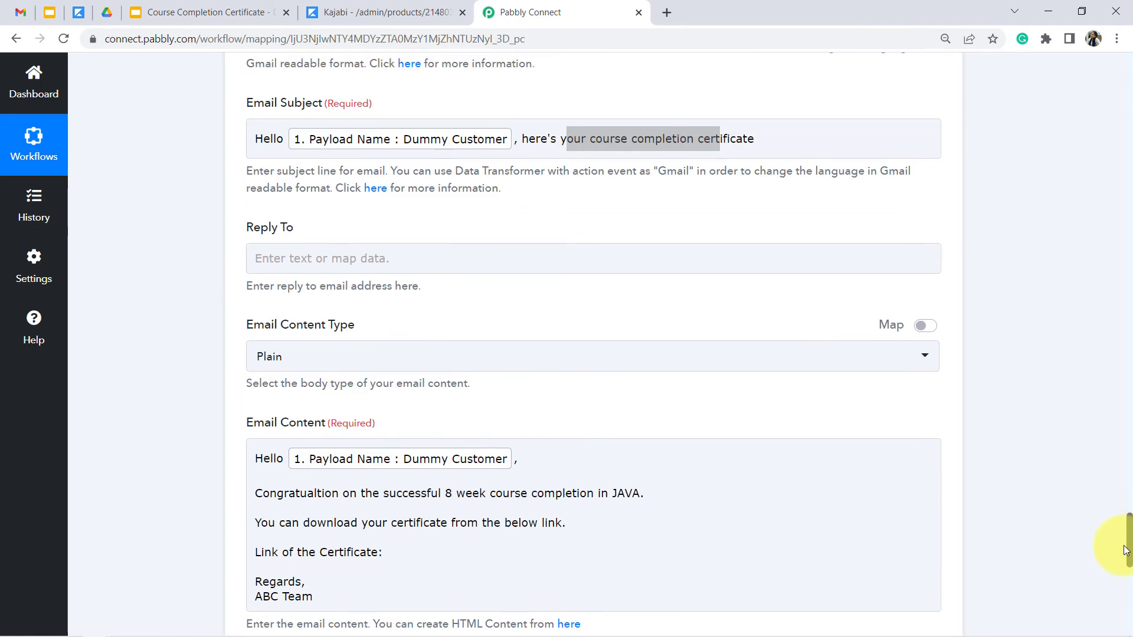
scroll(1120, 539, up, 8)
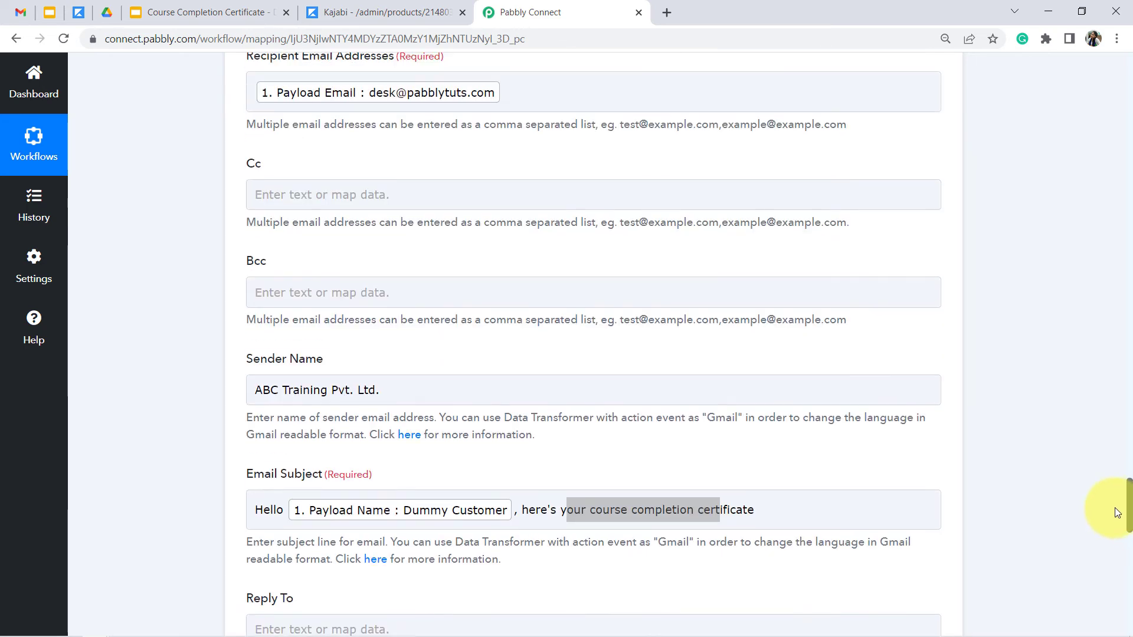
scroll(1115, 486, up, 13)
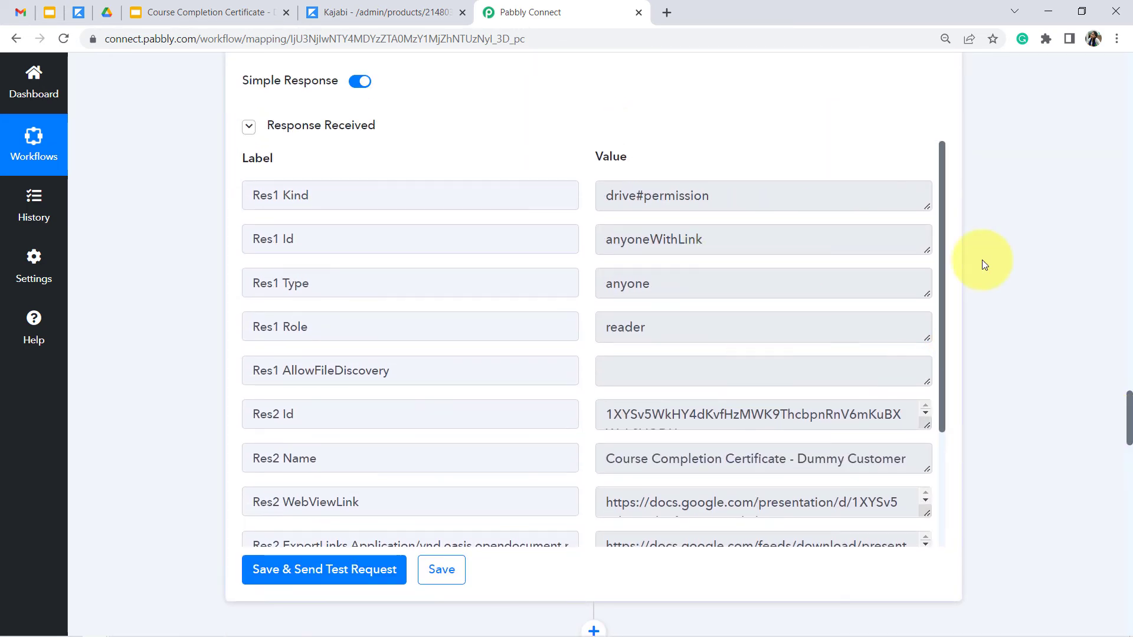
click(328, 125)
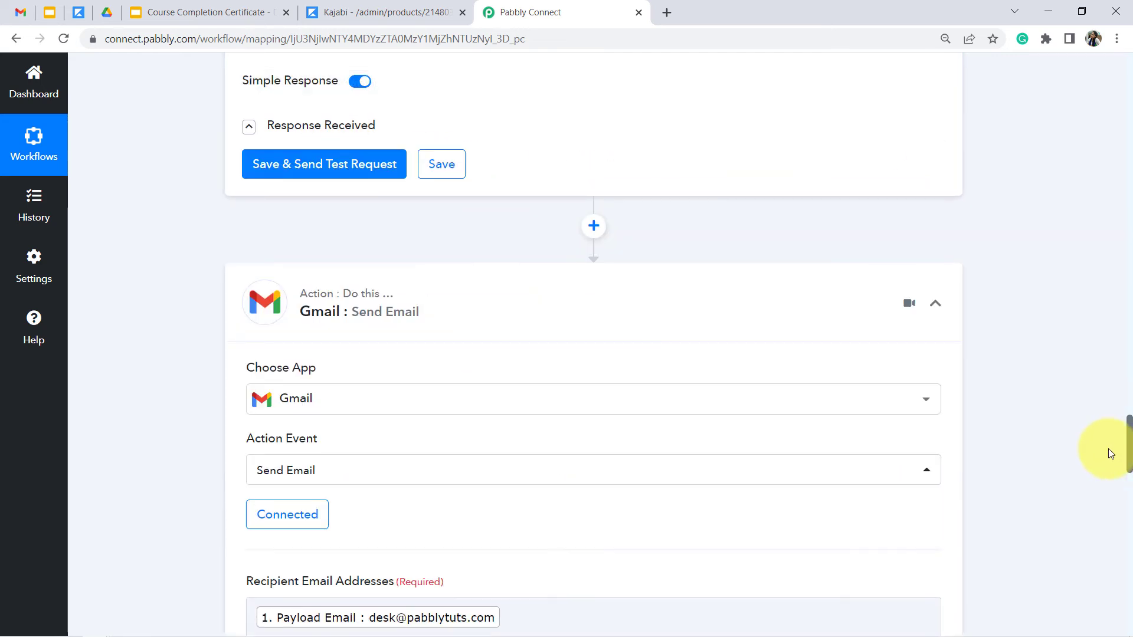
drag(1128, 459, 1128, 422)
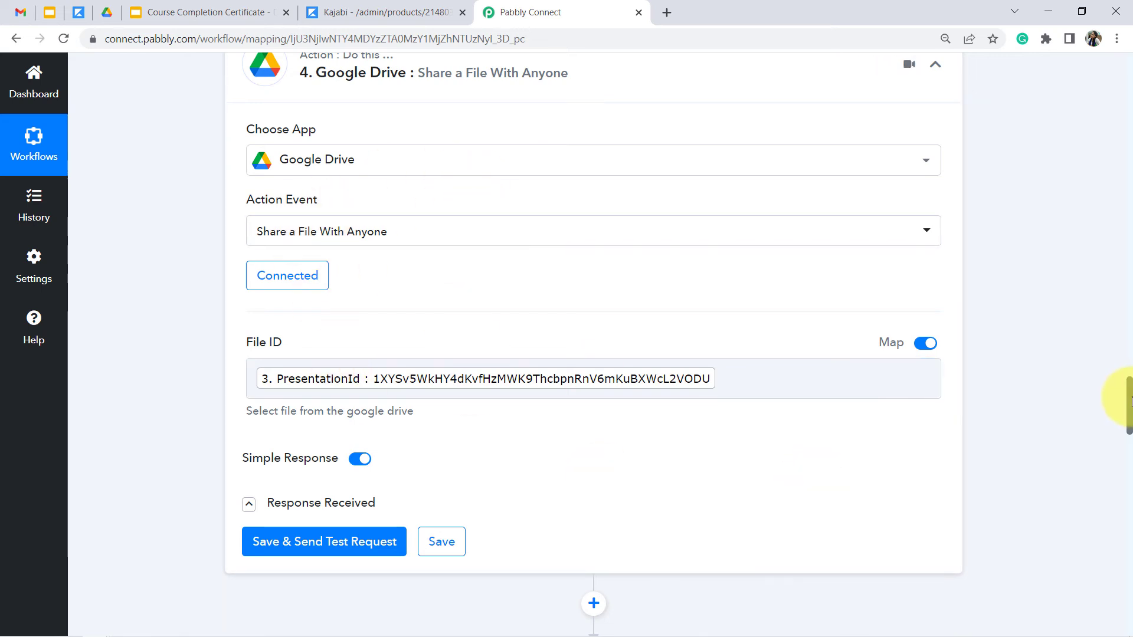
drag(1129, 401, 1126, 430)
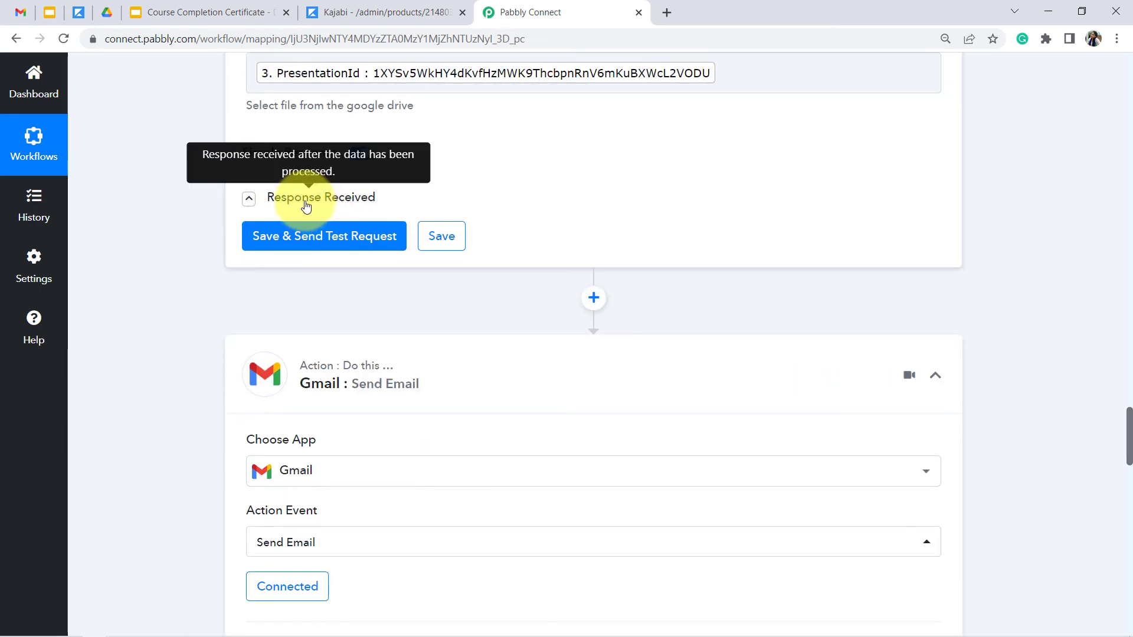
click(306, 201)
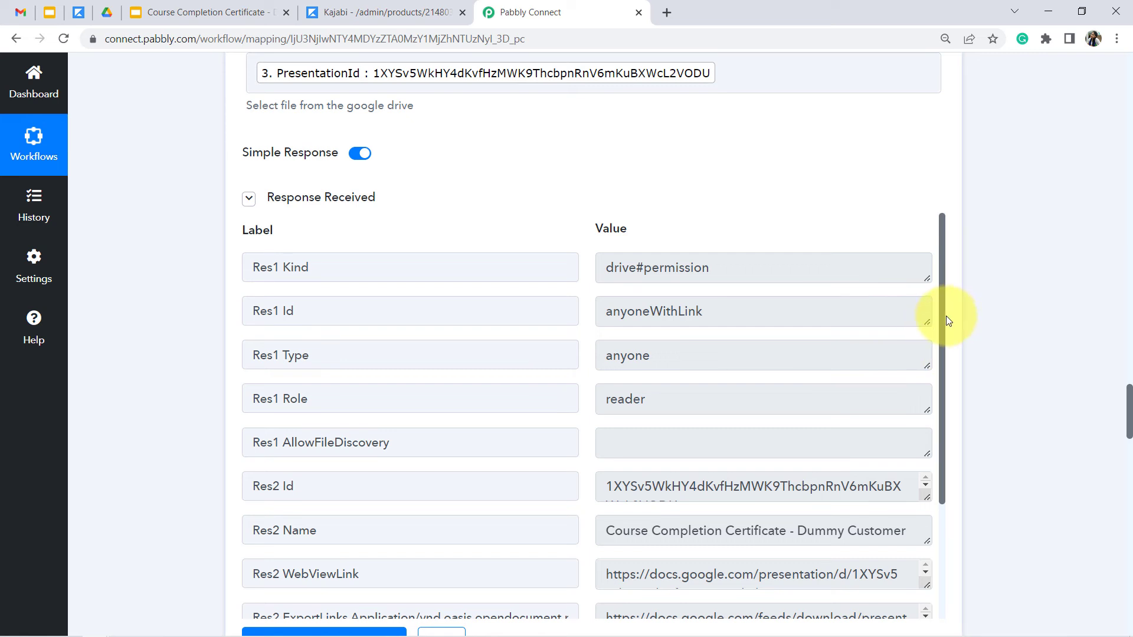
drag(944, 312, 950, 483)
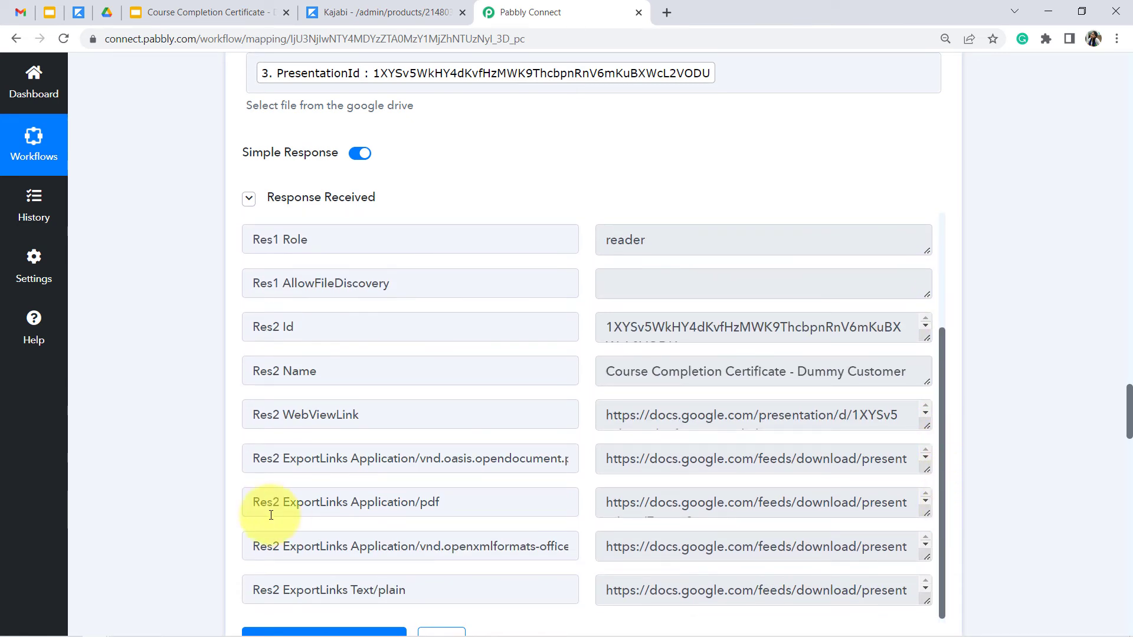
drag(272, 505, 442, 505)
click(439, 505)
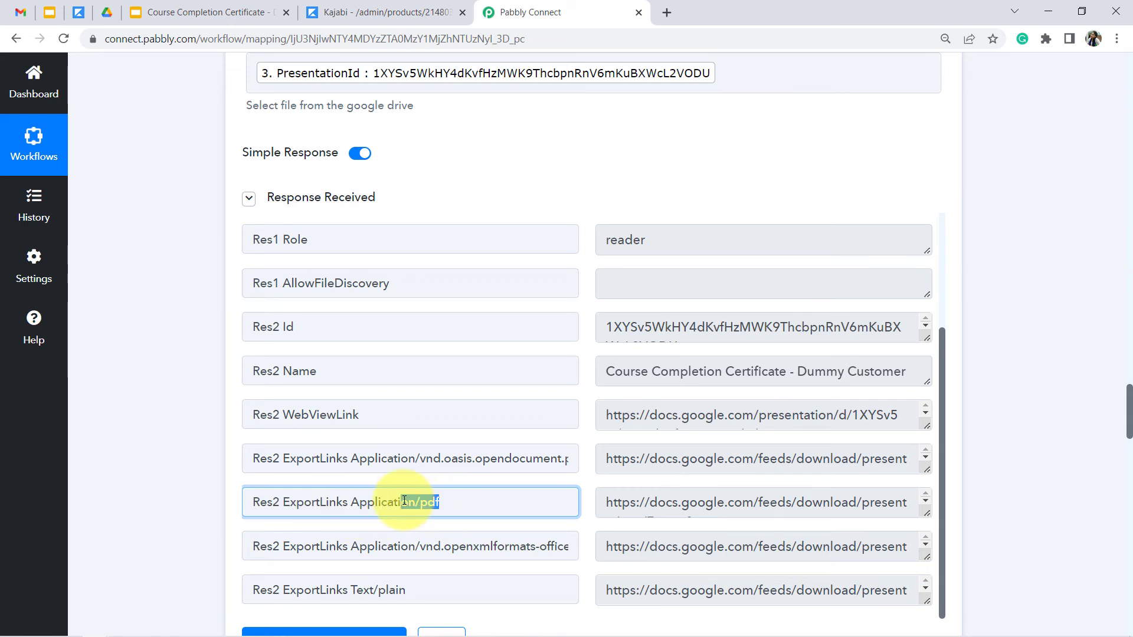
Step: Open the copied Res2 ExportLinks Application/pdf link in a new browser tab and save the certificate PDF under its suggested name
click(746, 498)
key(ctrl+a)
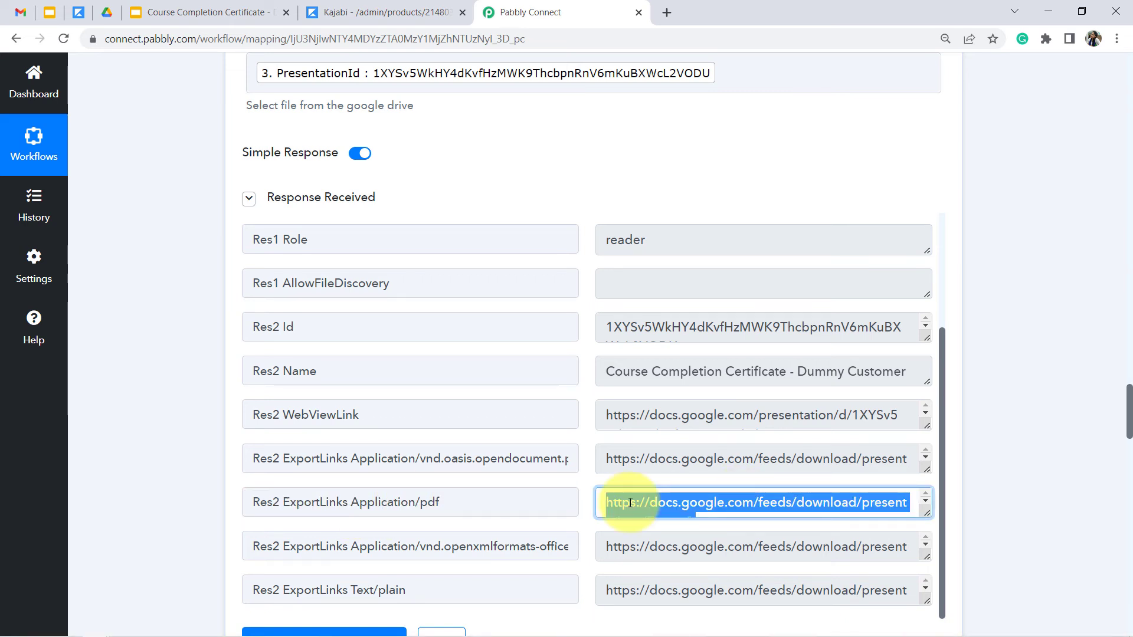
key(ctrl+c)
key(ctrl+t)
key(ctrl+v)
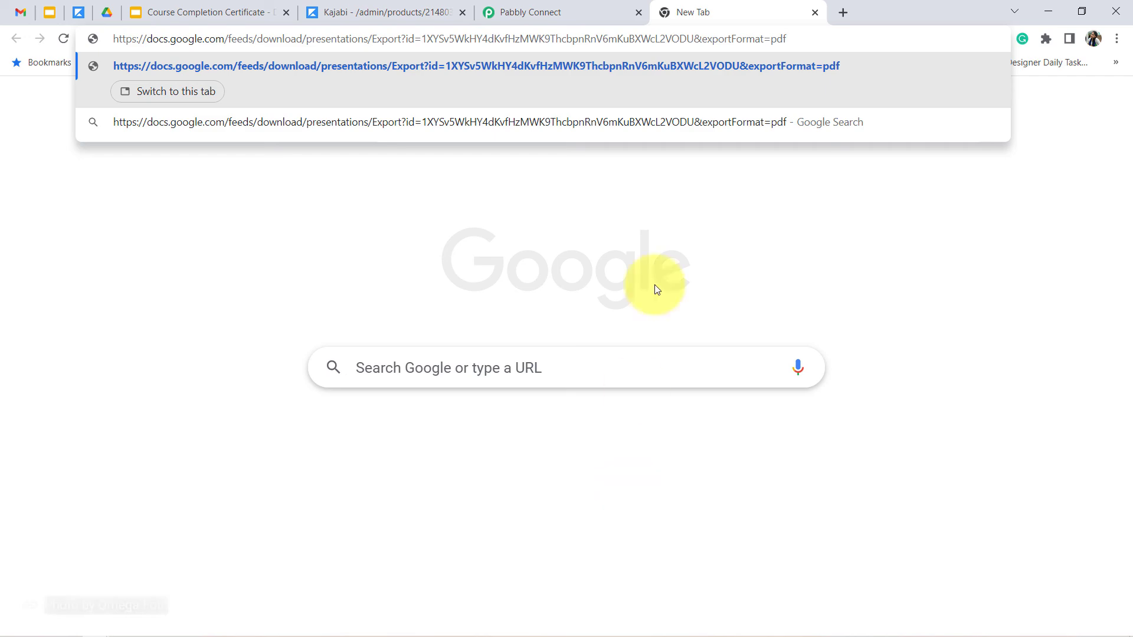
key(Return)
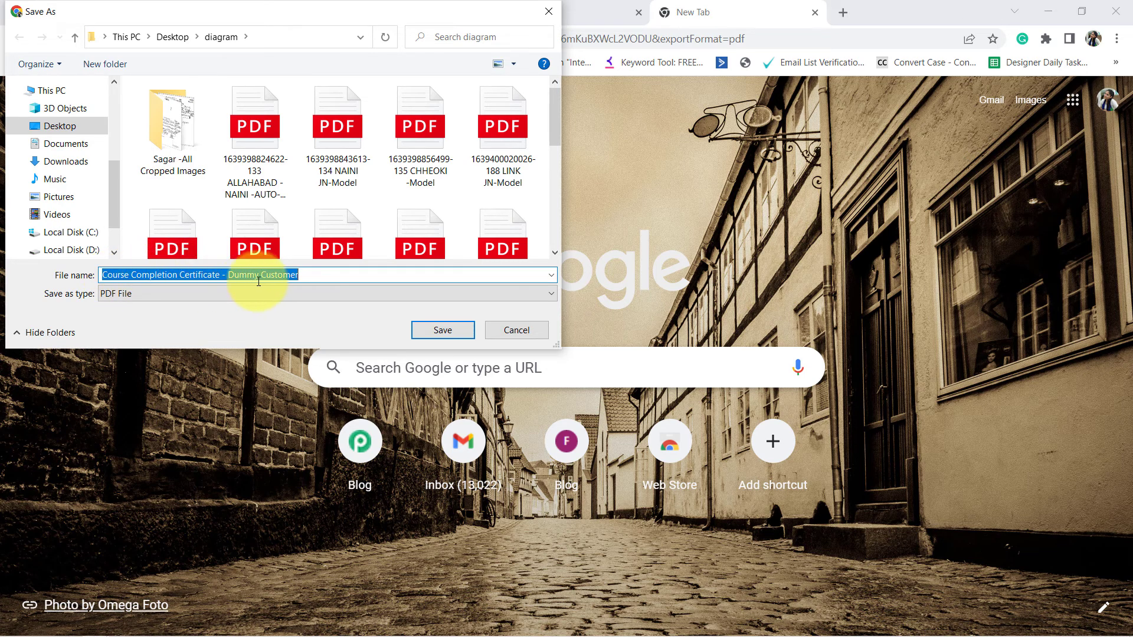
click(444, 330)
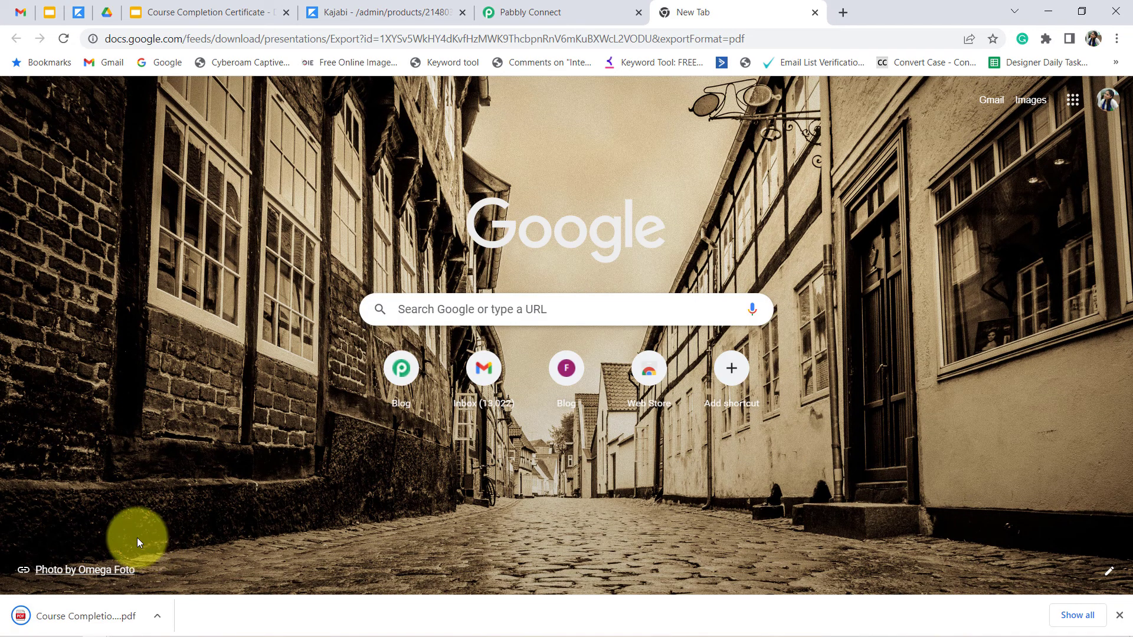
Step: Open the downloaded certificate PDF, examine its recipient, course and date, and return to the Pabbly Connect workflow
click(55, 619)
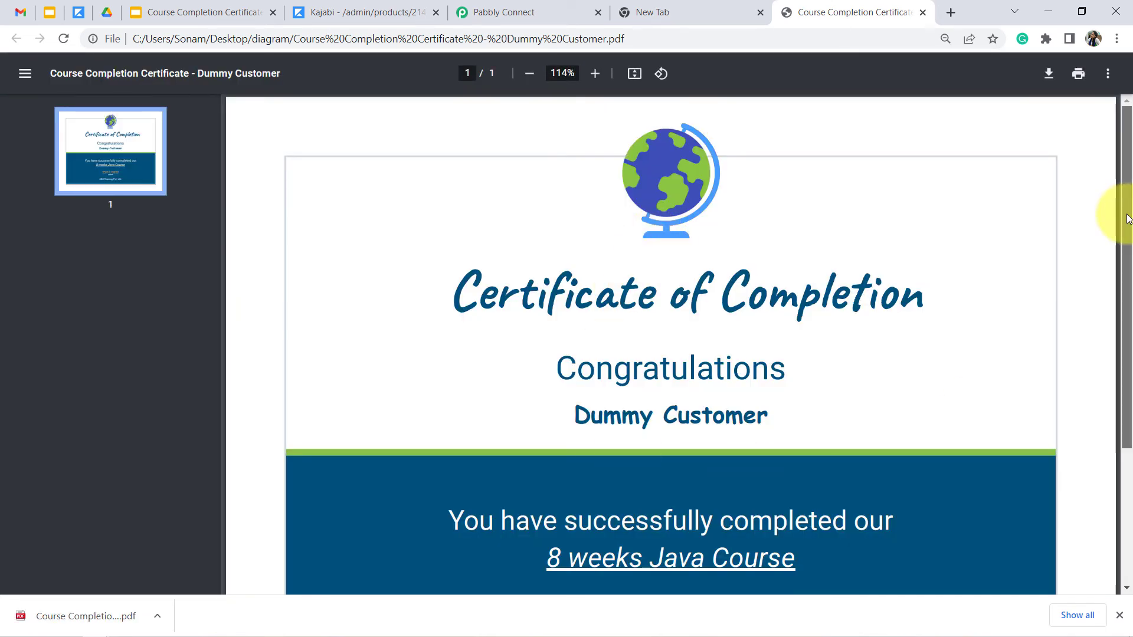
drag(1127, 218, 1124, 366)
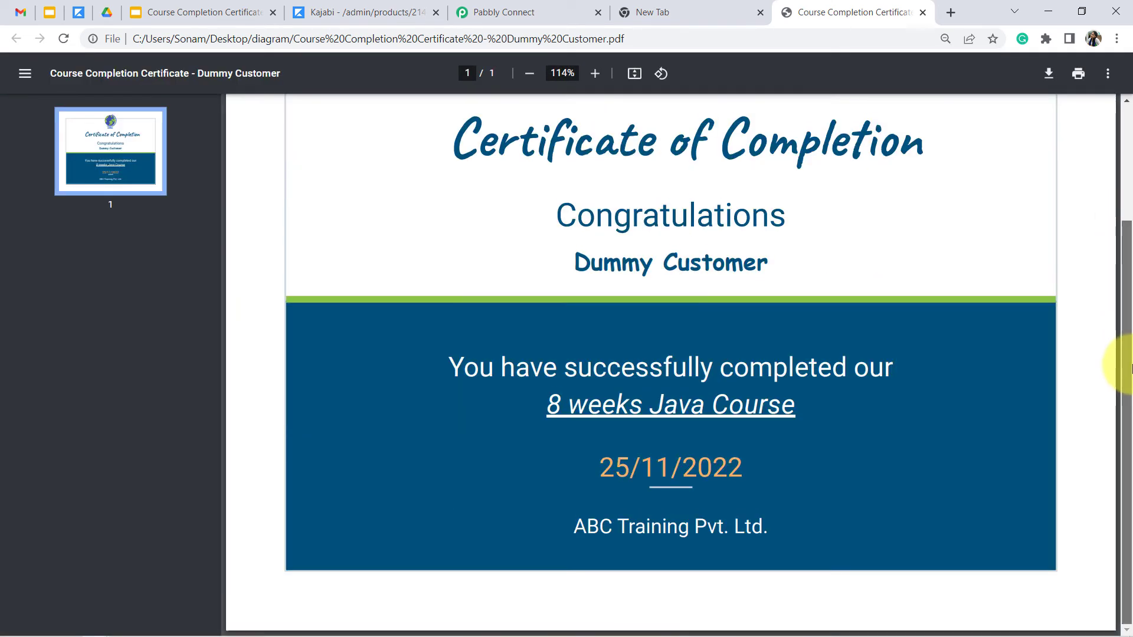
click(501, 12)
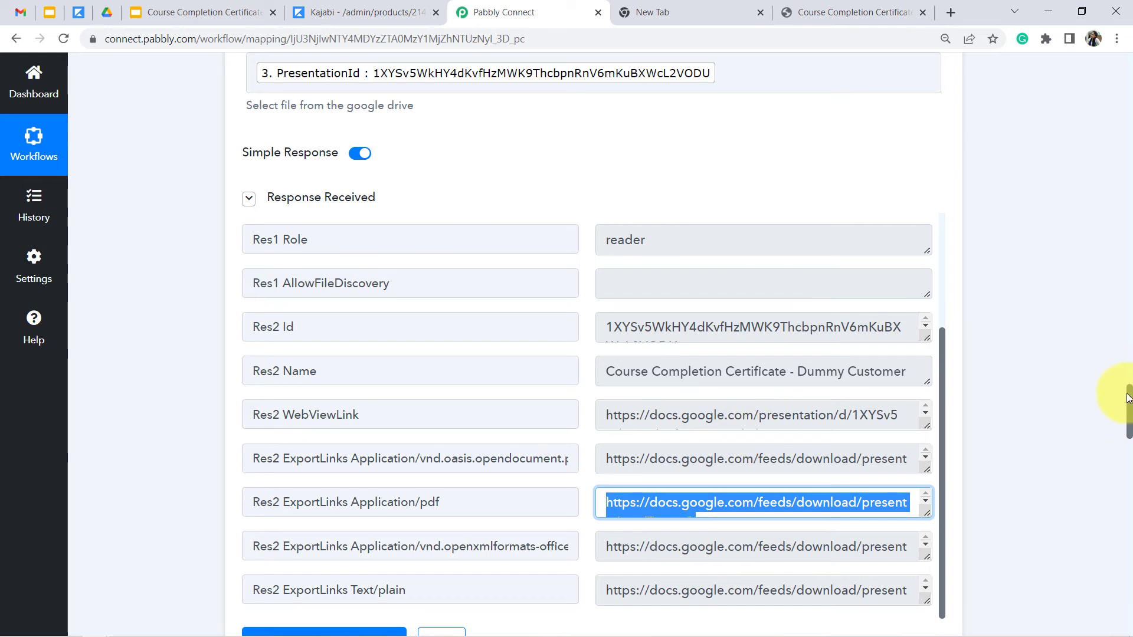
Step: Map Res2 ExportLinks Application/pdf from the Google Drive step after "Link of the Certificate:" in the Email Content
drag(1126, 398, 1113, 554)
click(705, 230)
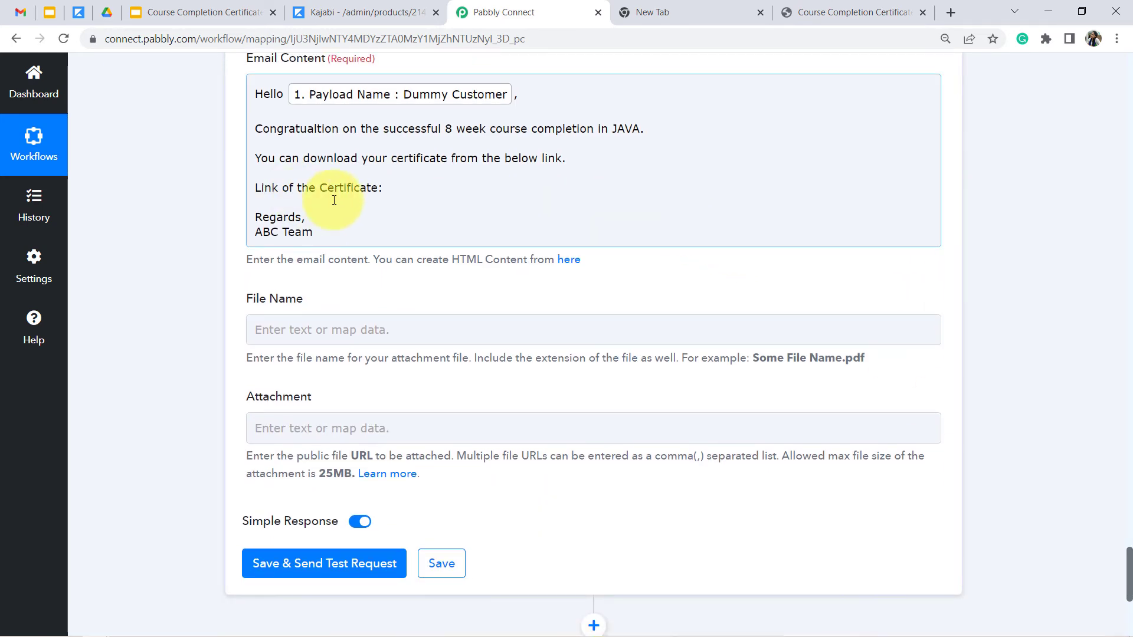
click(392, 192)
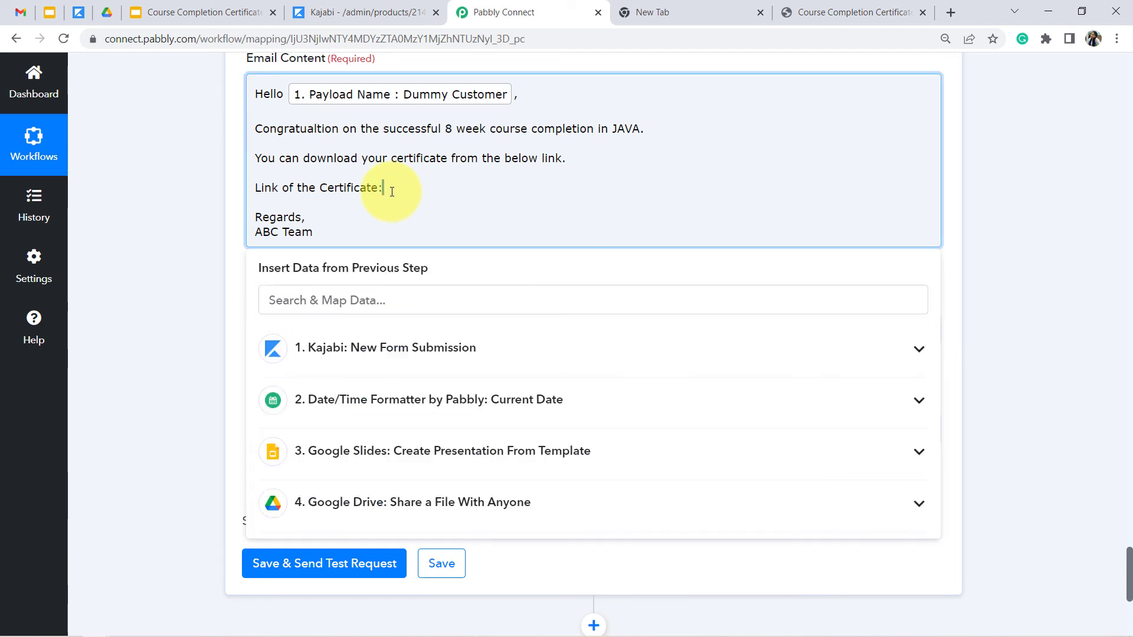
click(369, 501)
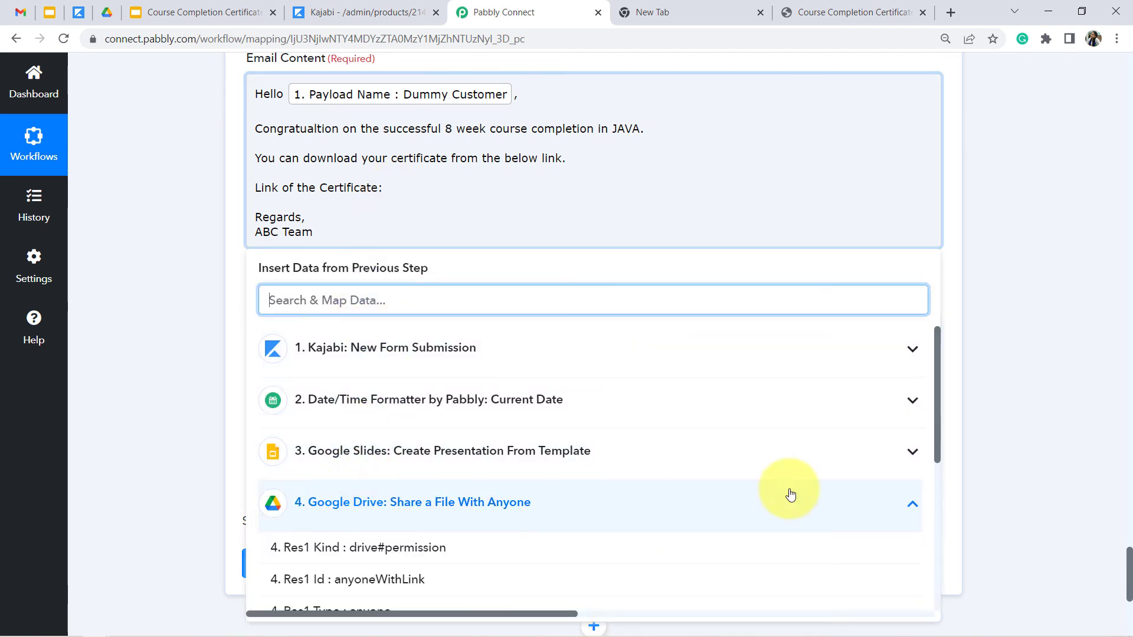
drag(939, 397, 955, 569)
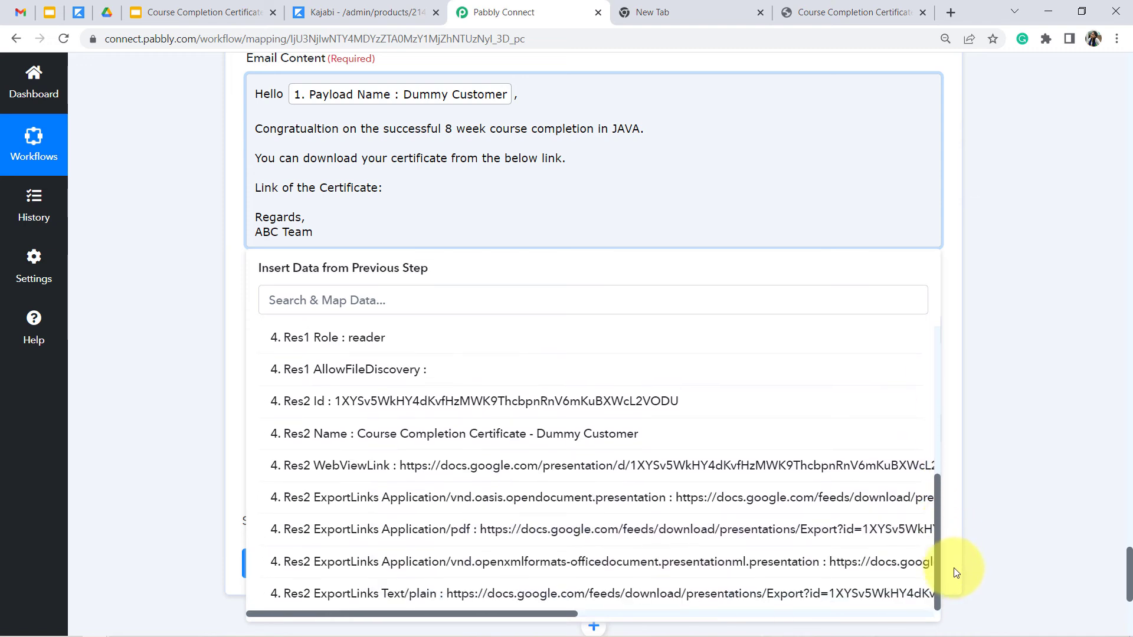
click(458, 533)
scroll(1124, 466, down, 2)
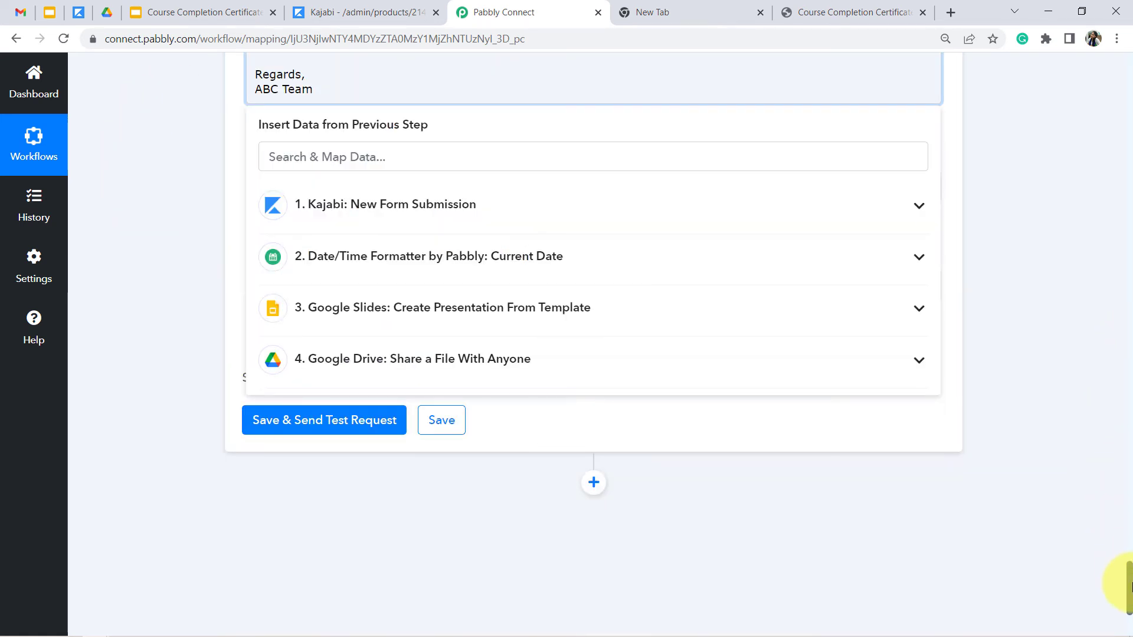
drag(1128, 586, 1128, 569)
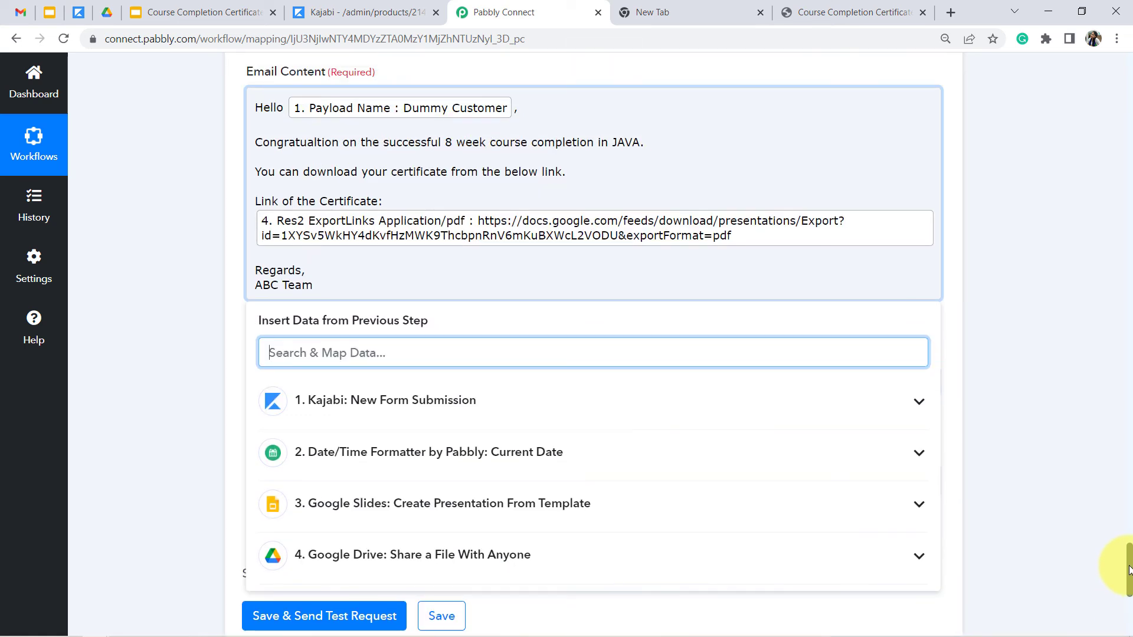
click(235, 348)
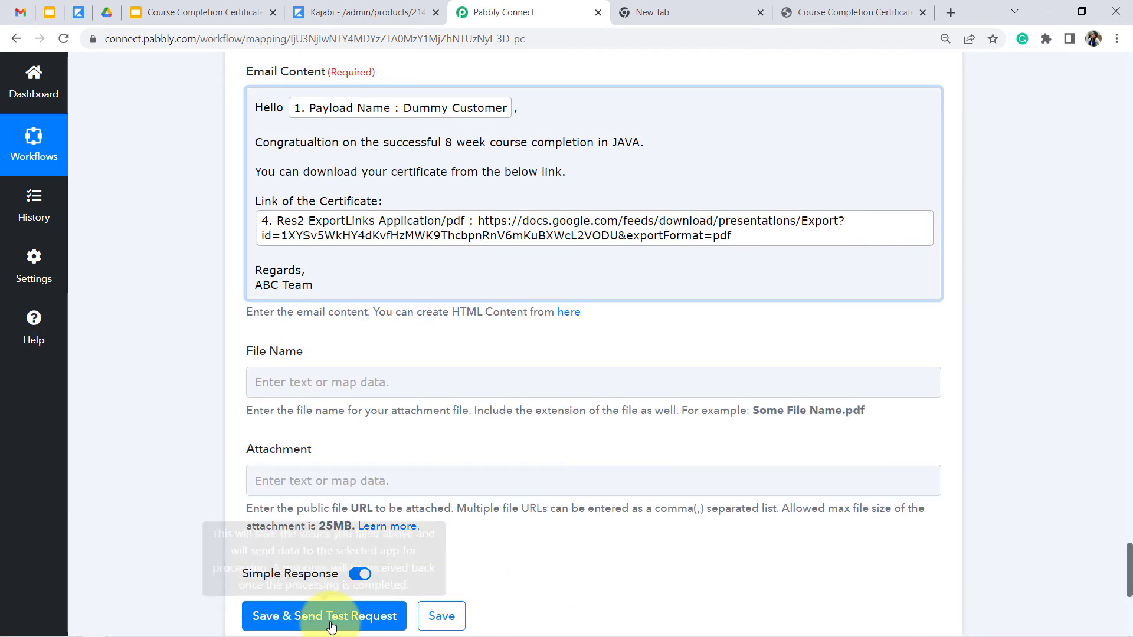
Step: Enlarge the Gmail inbox view and, back in Pabbly Connect, save the Gmail action and send its test request
drag(1128, 578, 1083, 619)
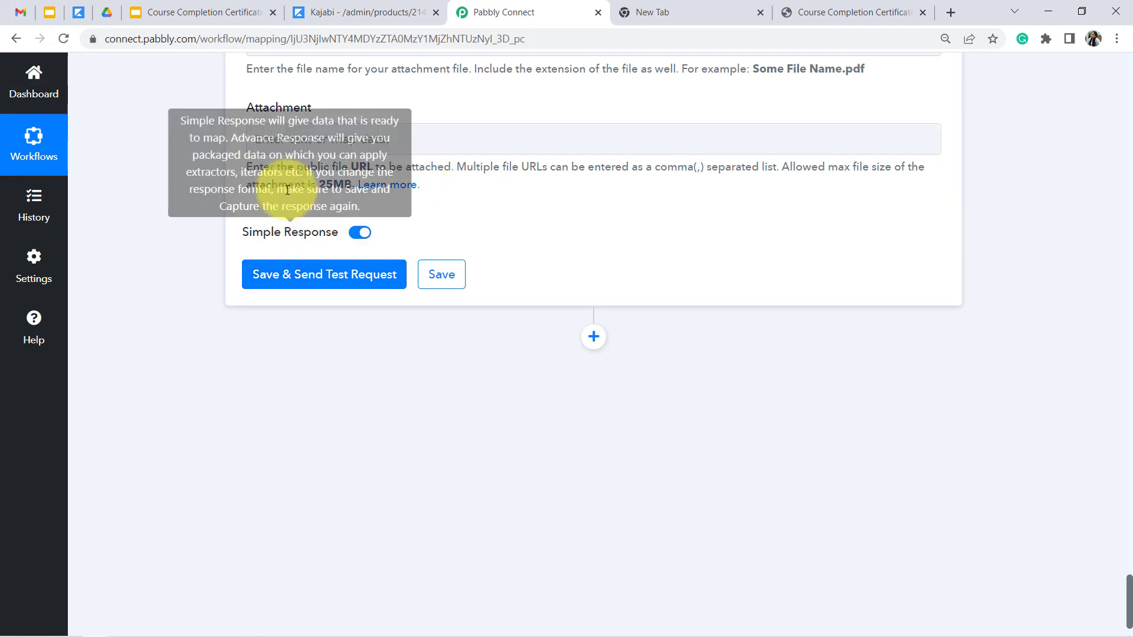
click(22, 11)
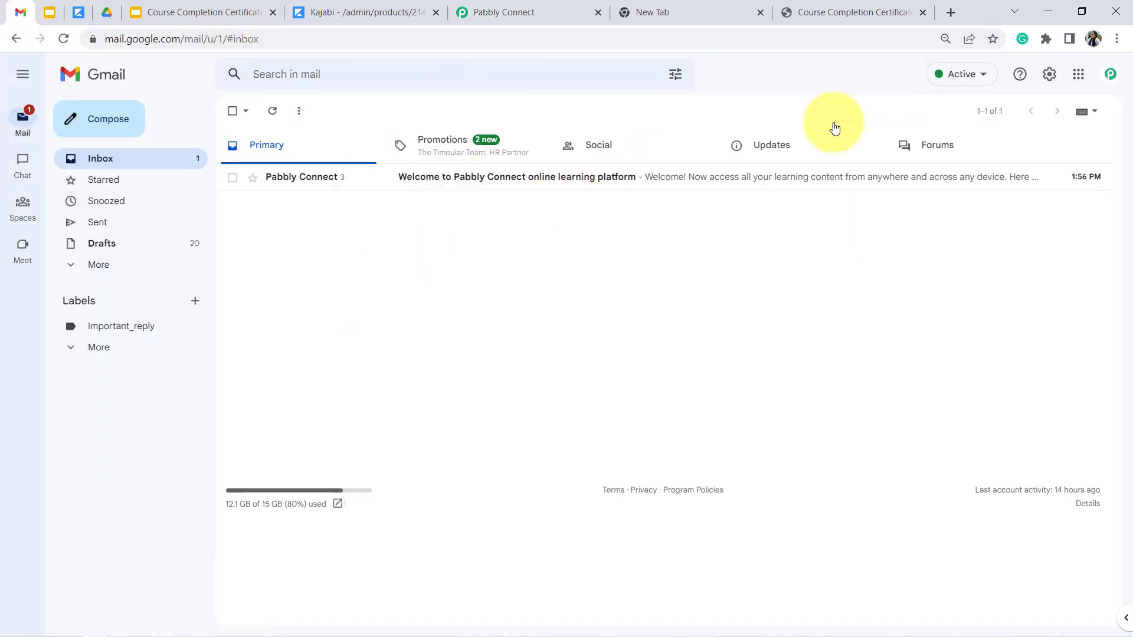
click(1116, 38)
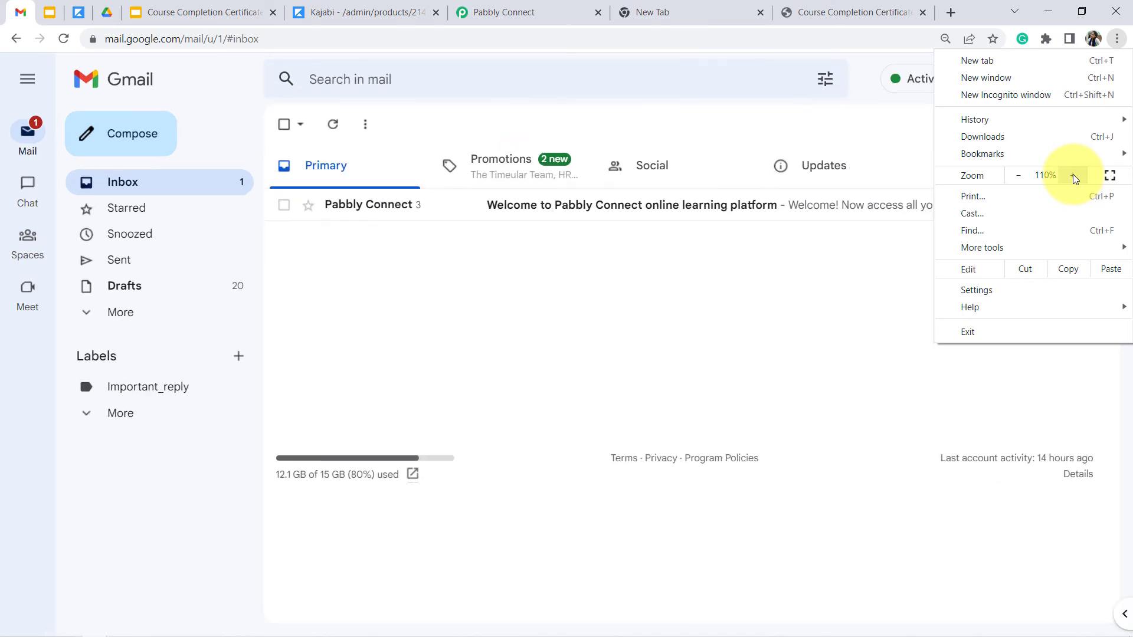
click(463, 384)
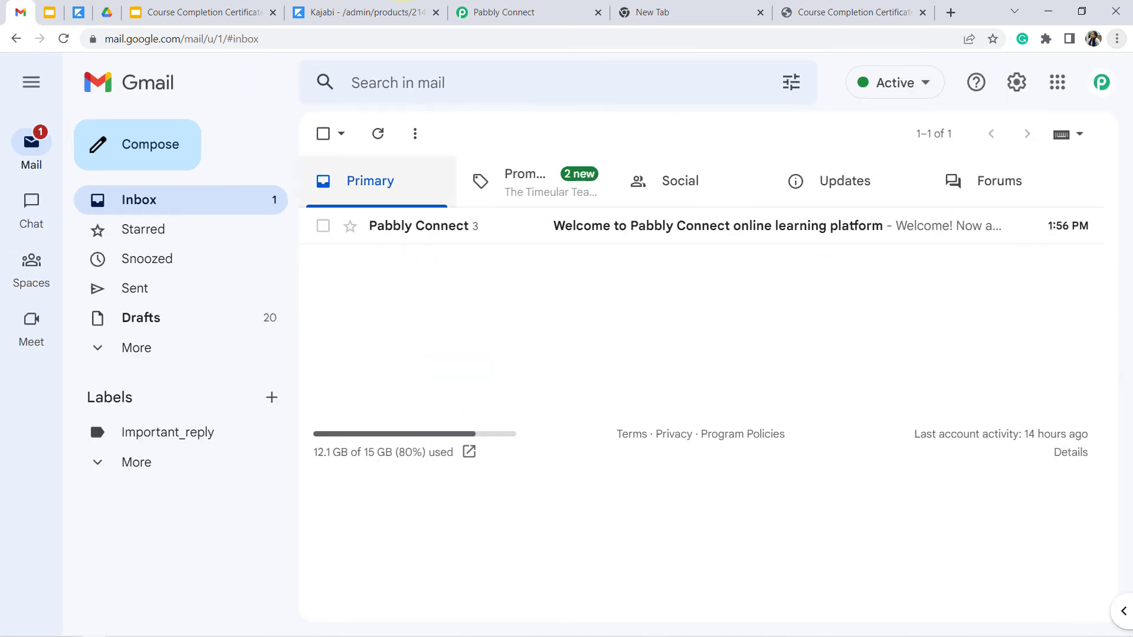
click(519, 12)
click(321, 274)
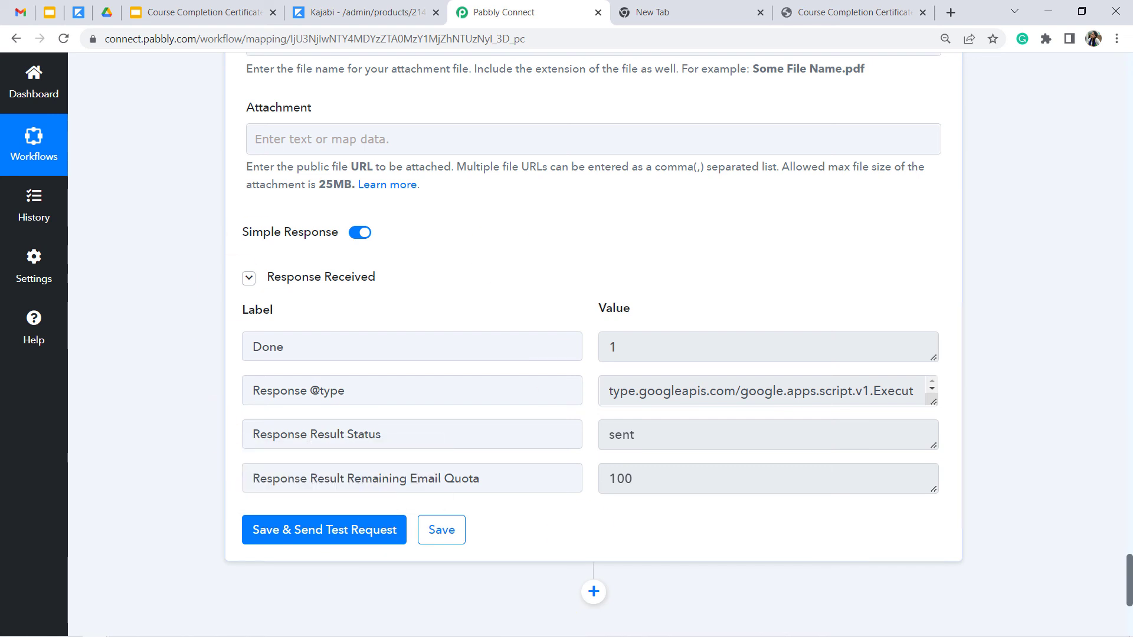
Step: Switch to Gmail, open the new course completion certificate email and read its subject, greeting, congratulation and download sentences
click(18, 12)
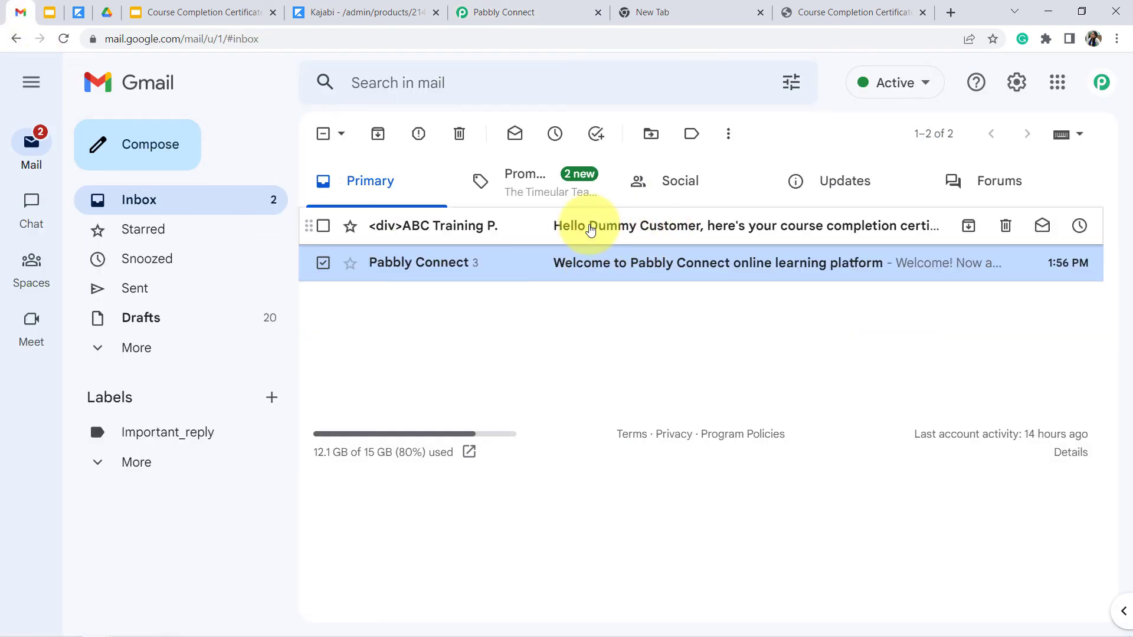
click(675, 229)
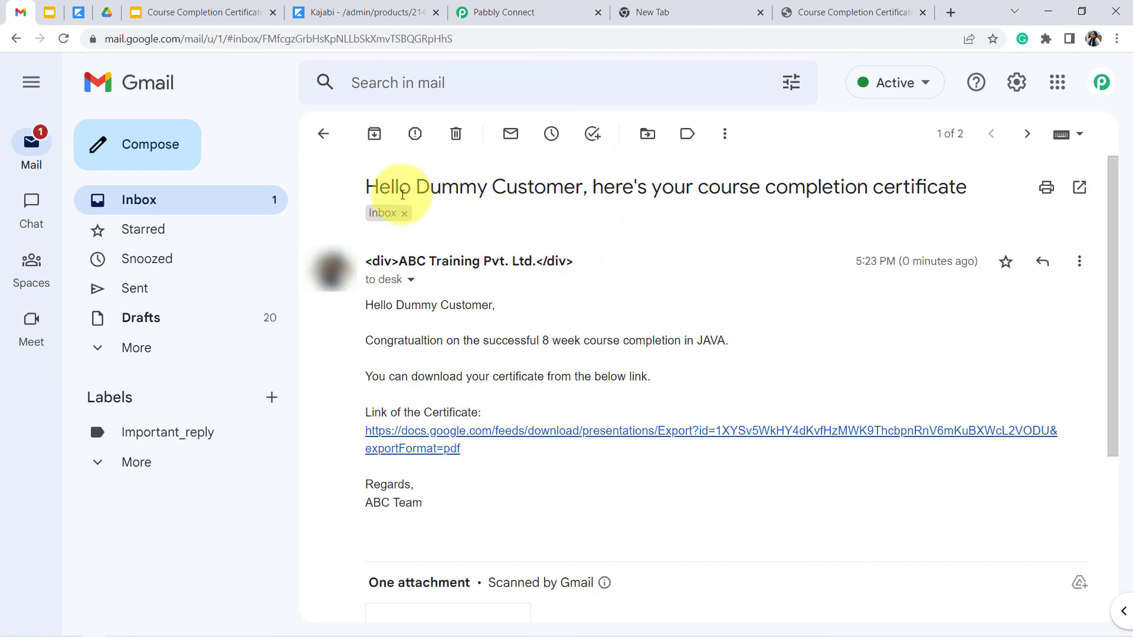
drag(396, 186, 534, 188)
drag(662, 188, 948, 188)
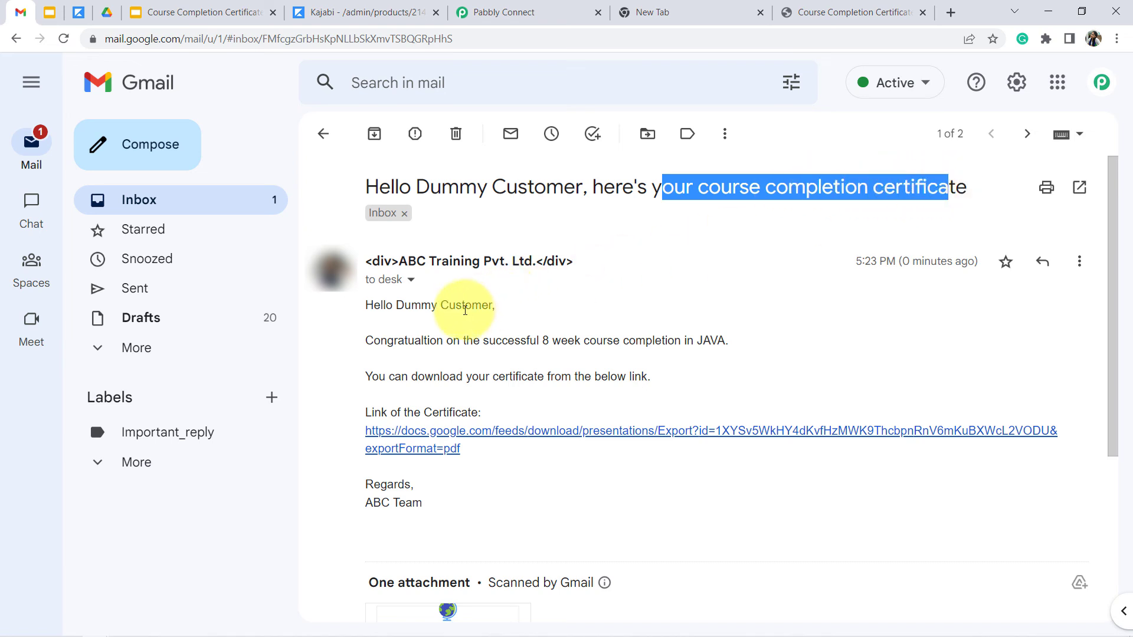
drag(462, 306, 699, 337)
click(699, 337)
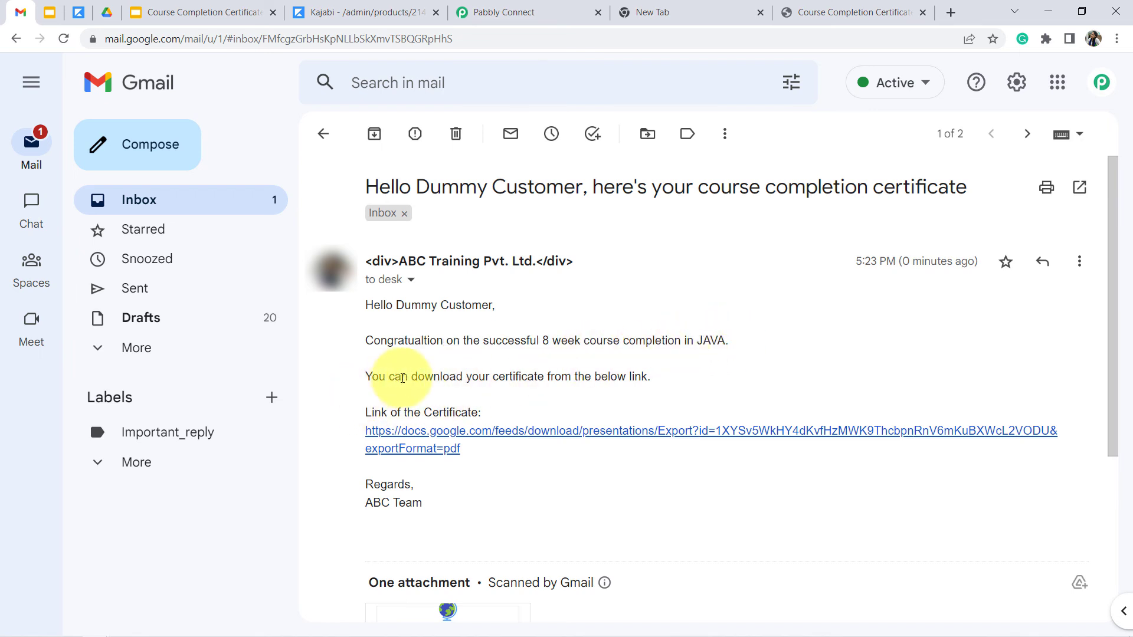
drag(396, 377, 612, 379)
click(628, 380)
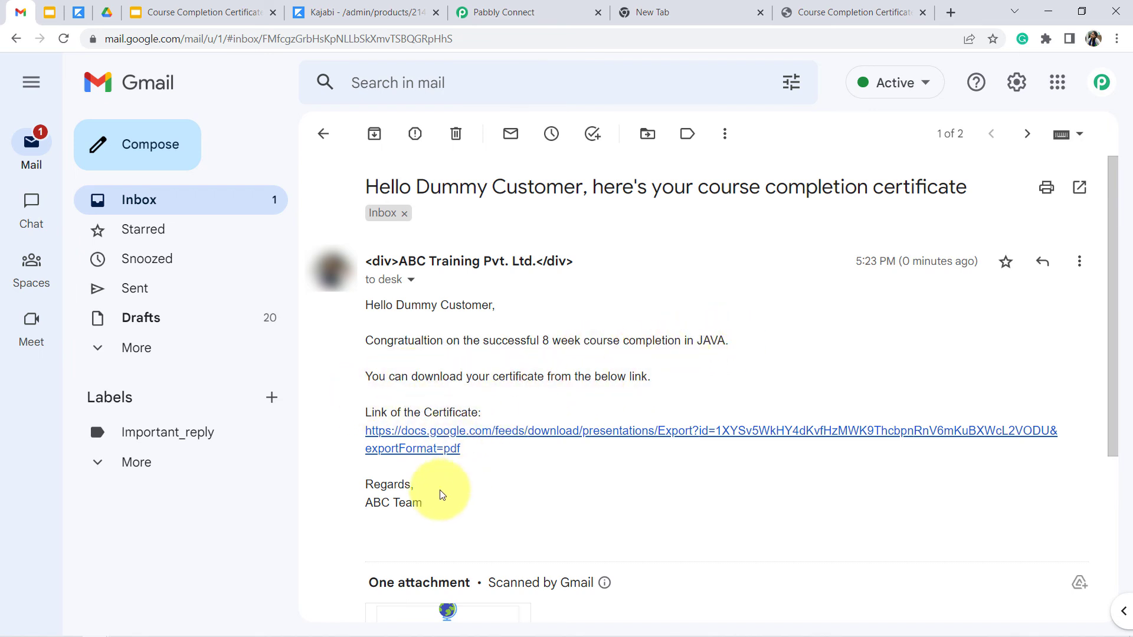
Step: Open the certificate link from the email in a new tab to test the PDF download
right_click(419, 453)
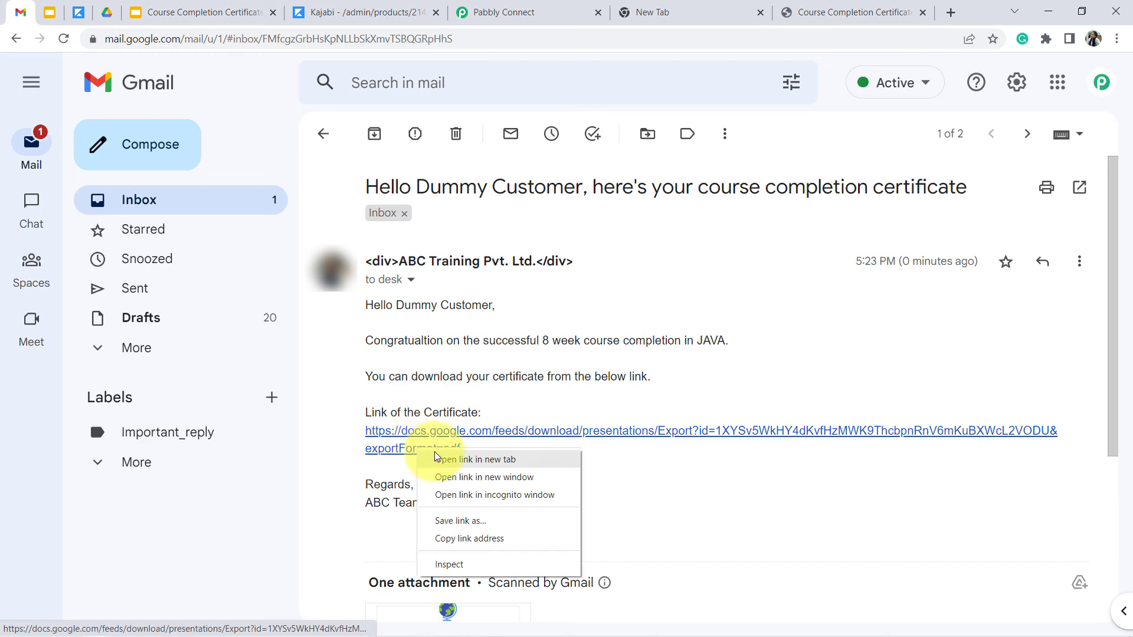
click(435, 458)
click(751, 6)
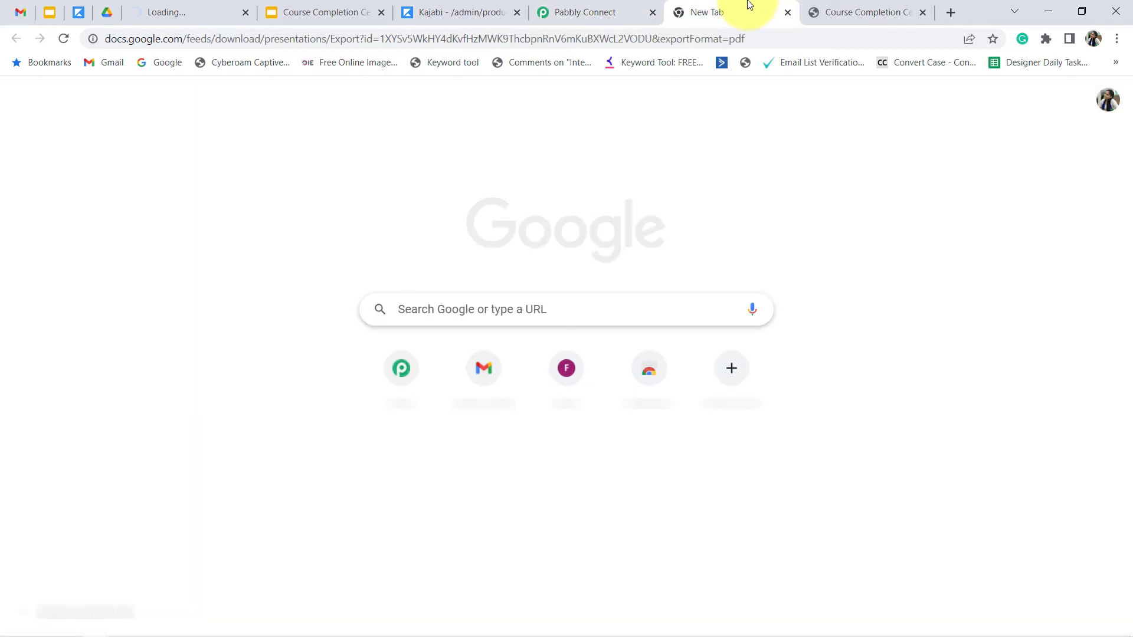
click(547, 11)
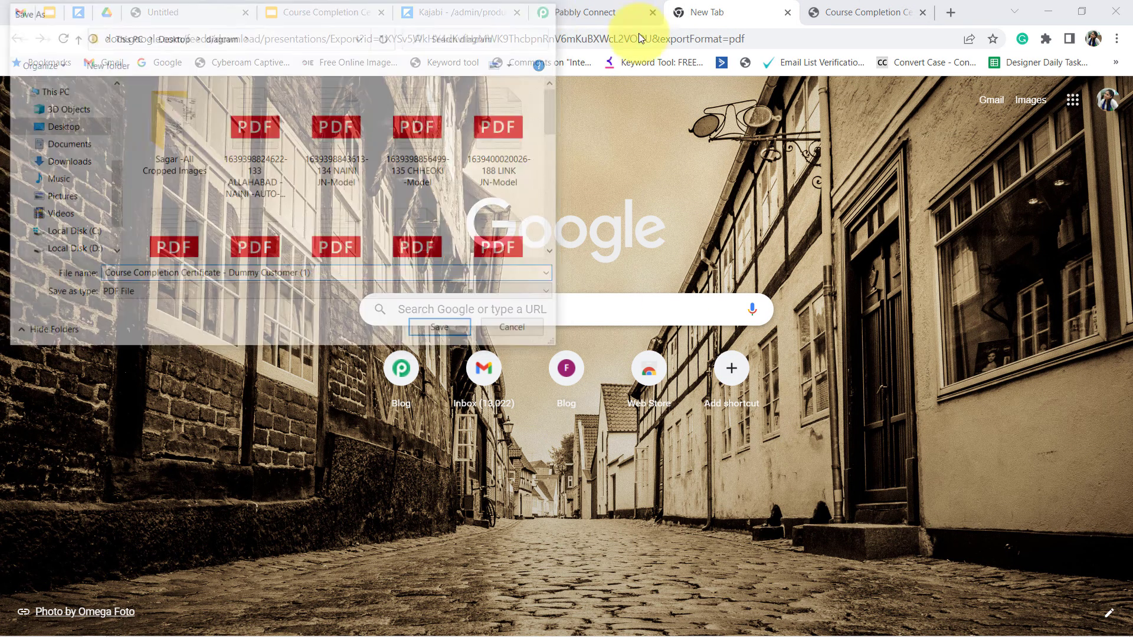
Step: Compare the sender name in the received email with the Sender Name field of the Gmail action in Pabbly Connect
click(20, 12)
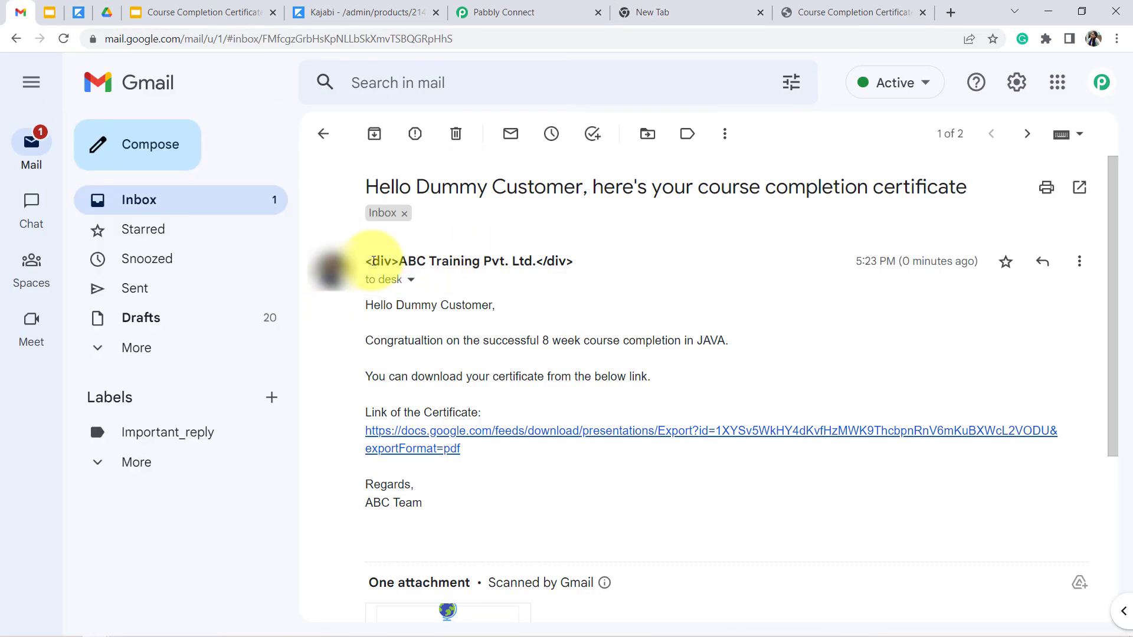
drag(373, 261, 384, 263)
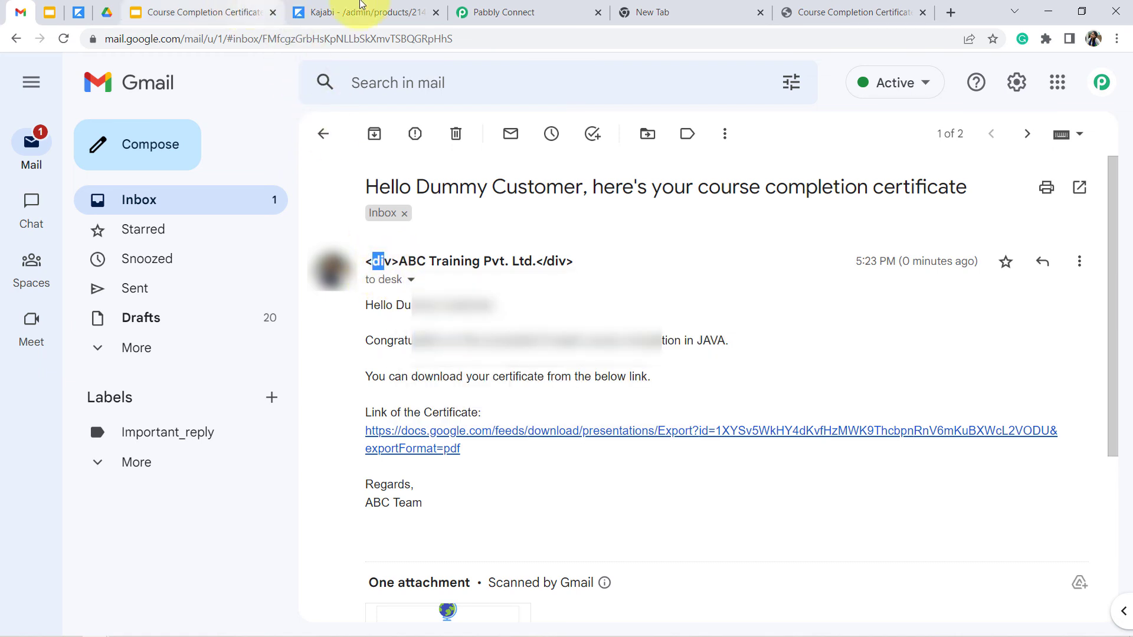
click(503, 12)
scroll(160, 388, up, 3)
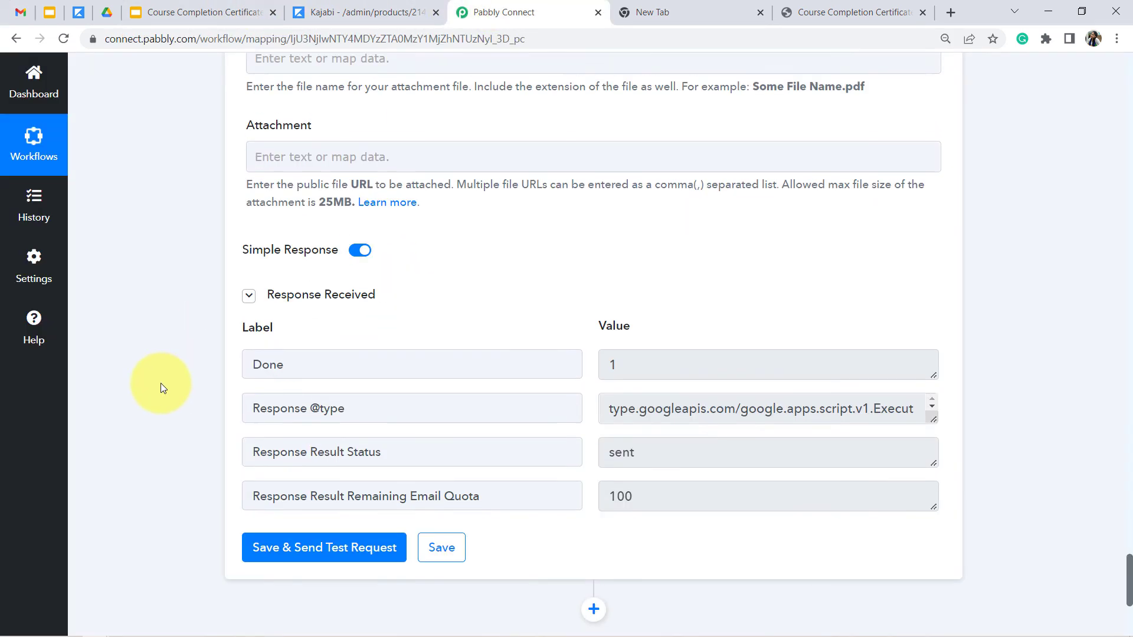
scroll(163, 388, up, 5)
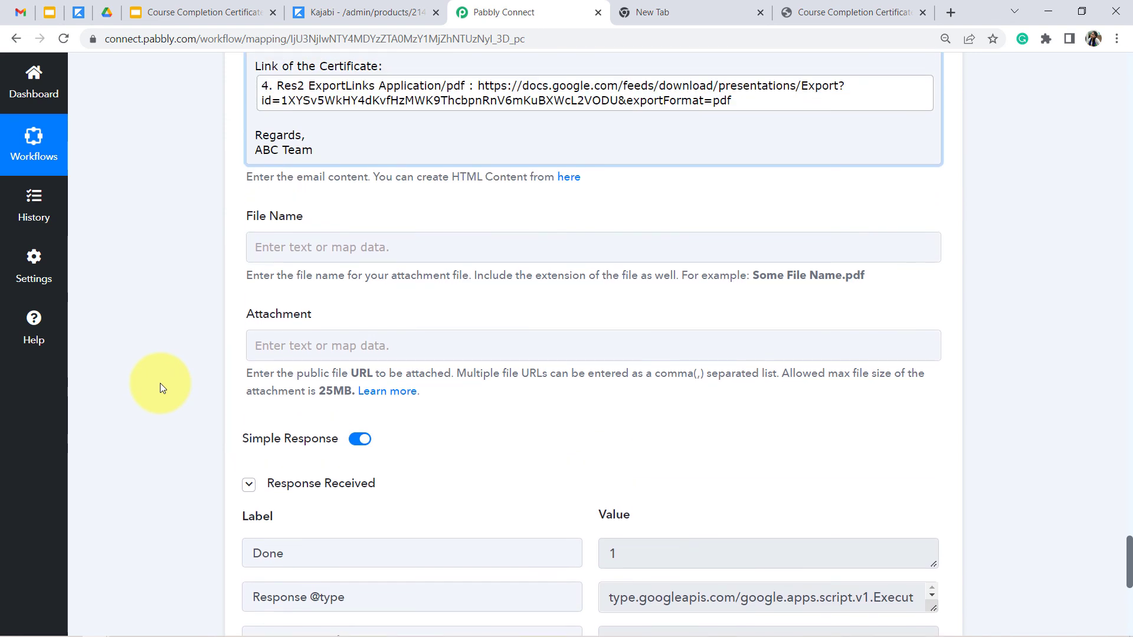
scroll(183, 375, up, 5)
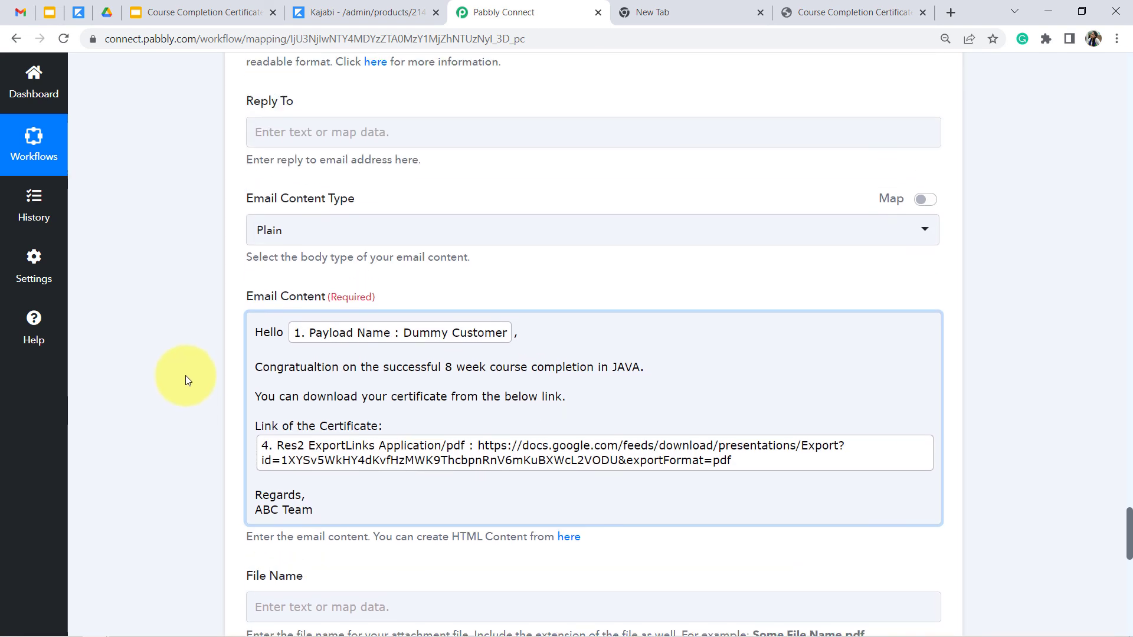
scroll(182, 379, up, 3)
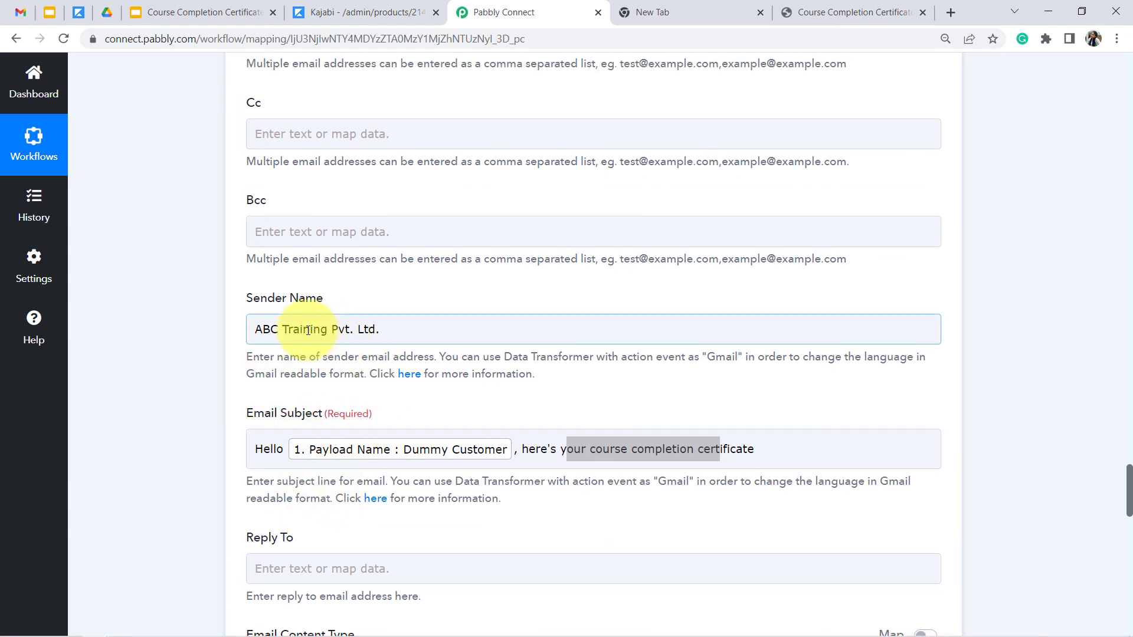
drag(268, 311, 310, 310)
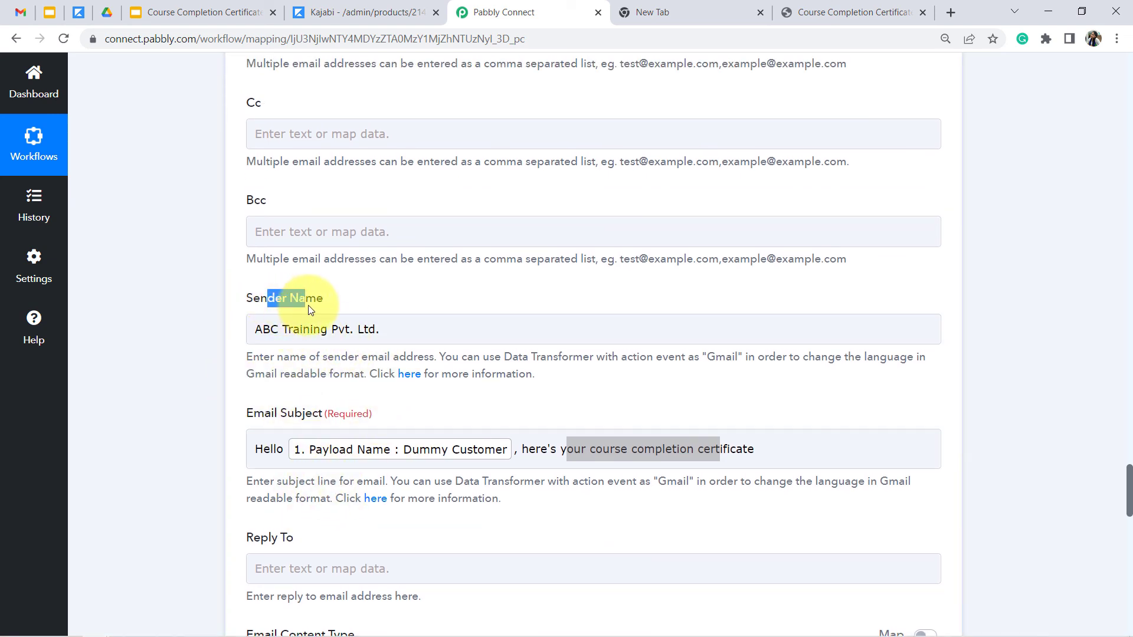
click(342, 329)
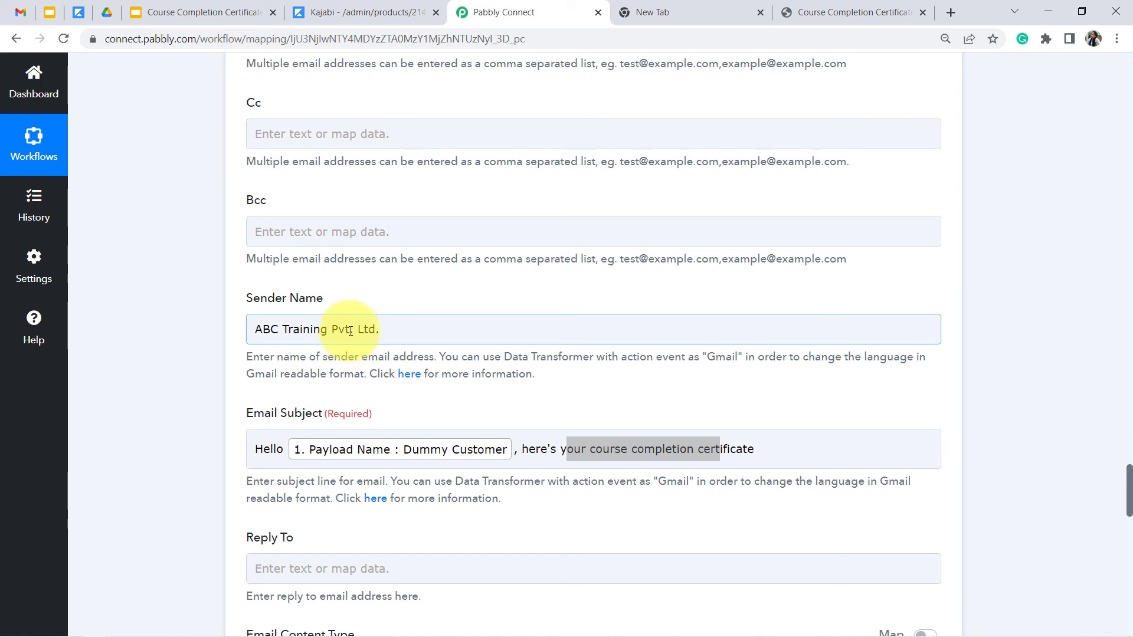
Step: Remove the periods from the Gmail action's Sender Name so it reads ABC Training Pvt Ltd, and resend the test request
click(351, 330)
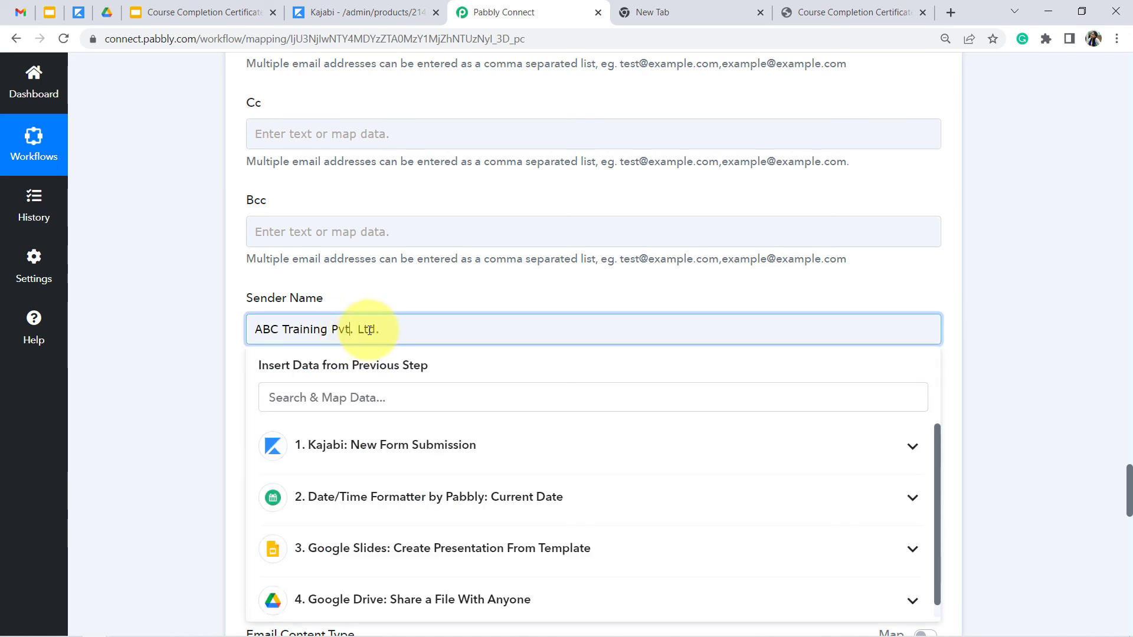
key(Delete)
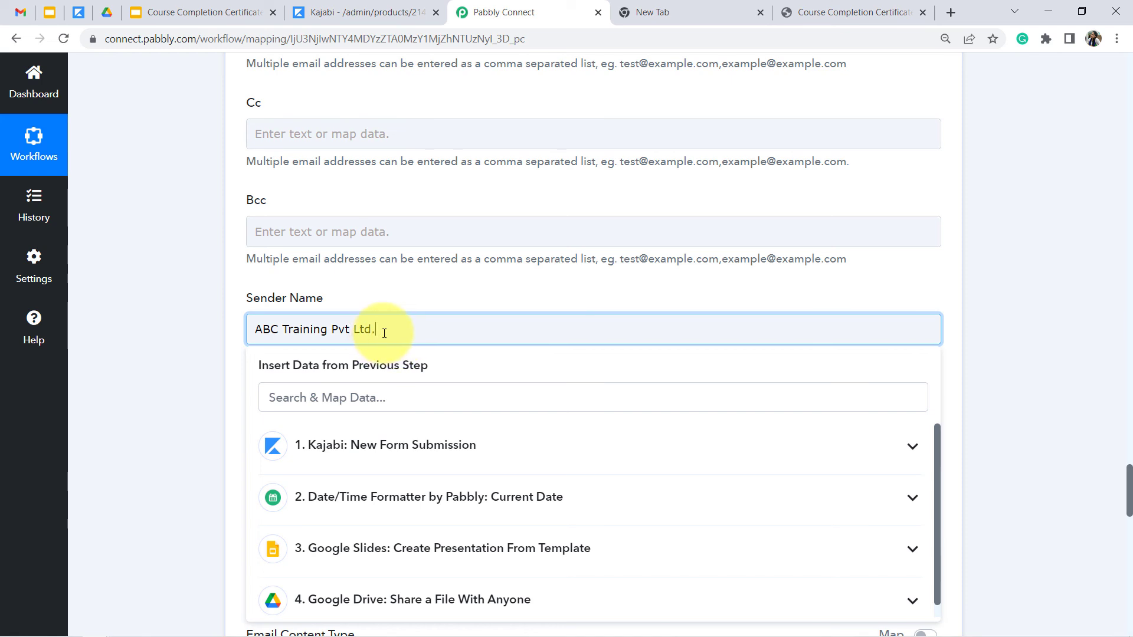
click(256, 412)
drag(1130, 479, 1127, 599)
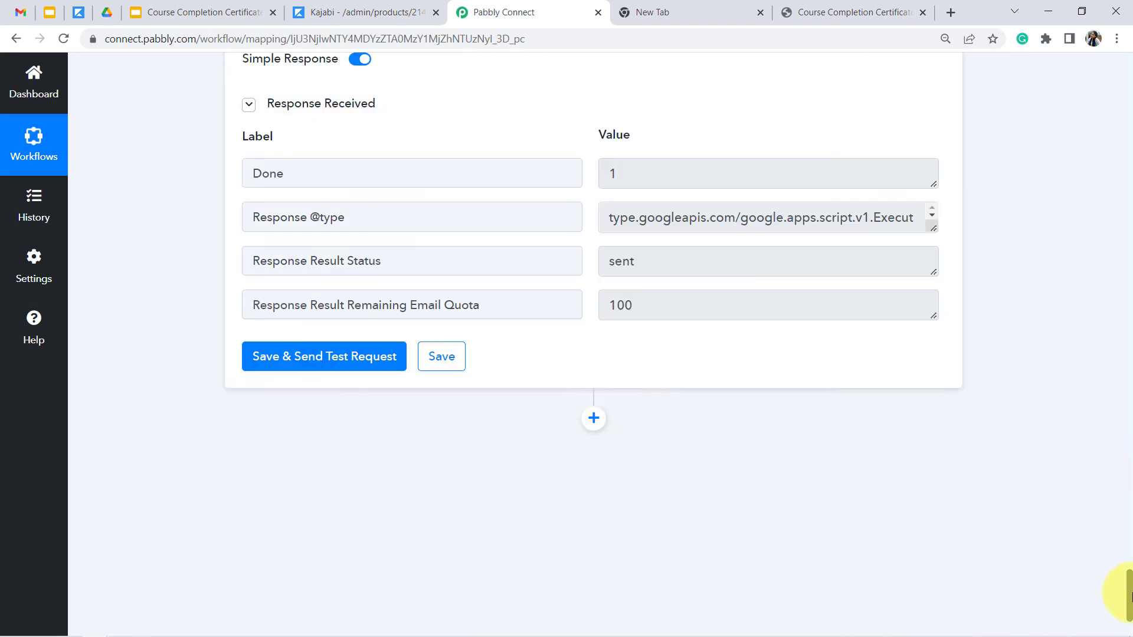
click(324, 211)
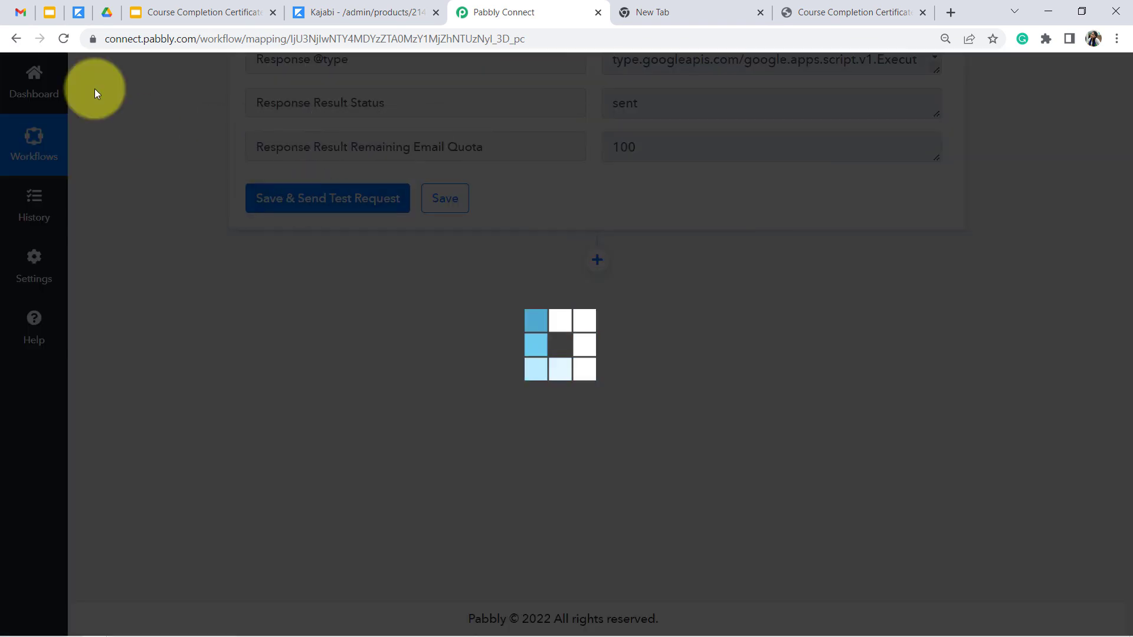
Step: Switch to Gmail, return to the inbox and open the certificate conversation to check the sender name on the newest email
click(22, 17)
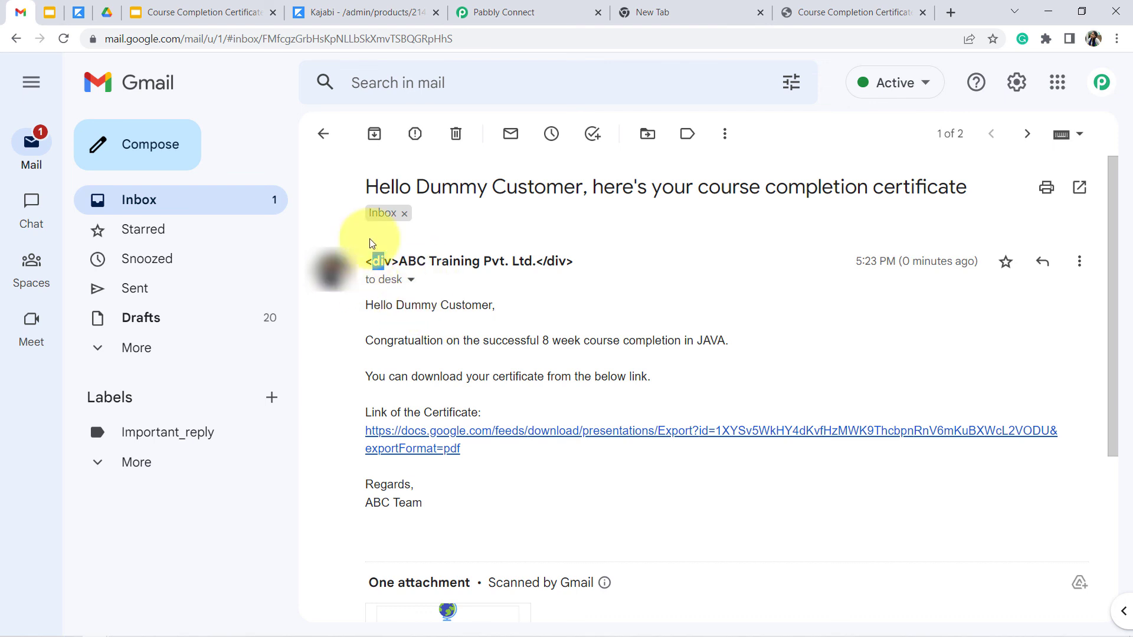
click(322, 134)
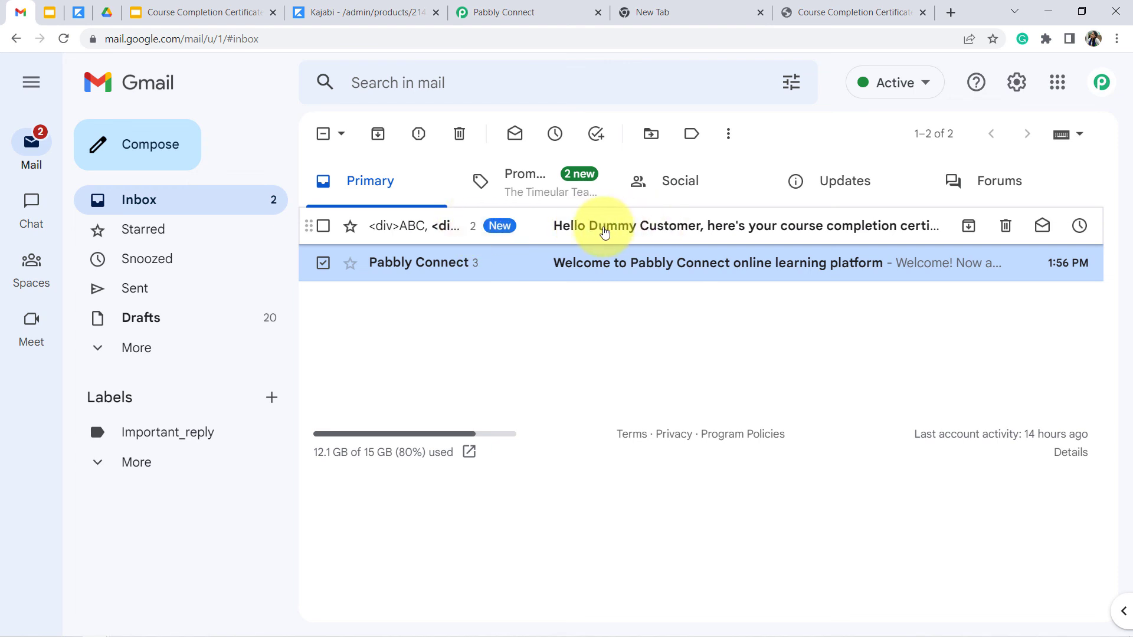
click(629, 231)
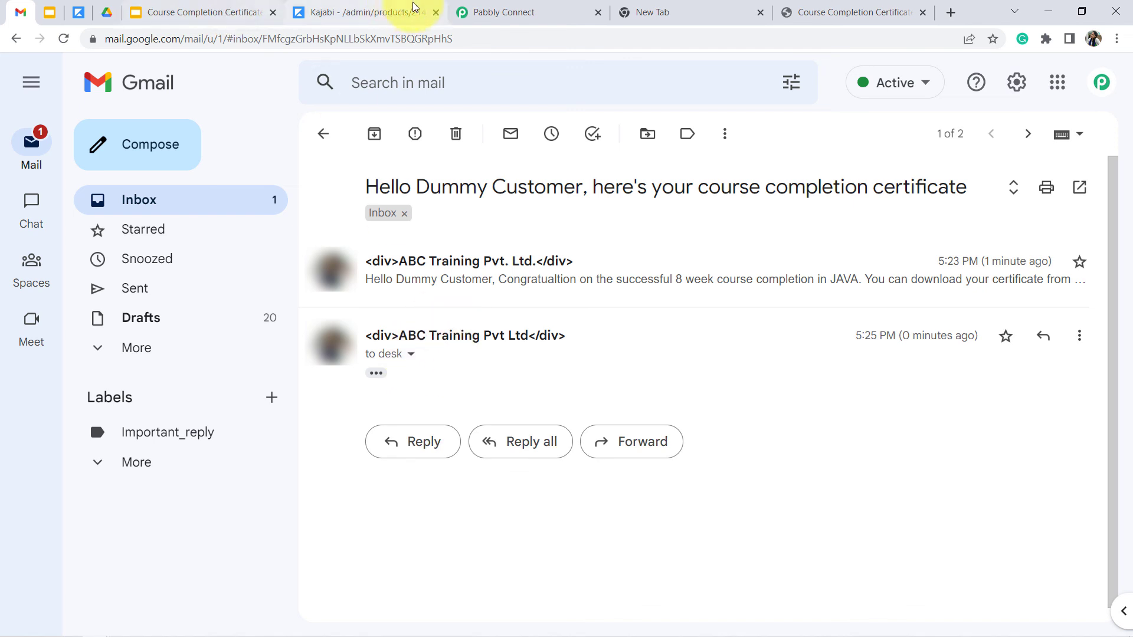
click(495, 11)
Step: Delete all conversations from the Primary category of the Gmail inbox
key(ctrl+1)
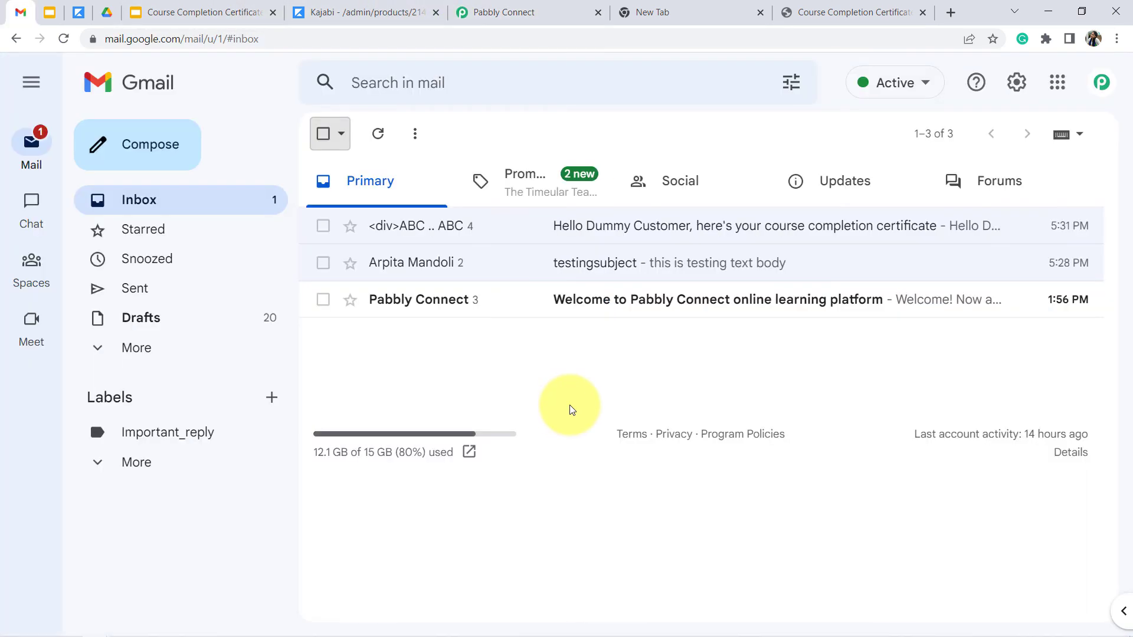
click(323, 135)
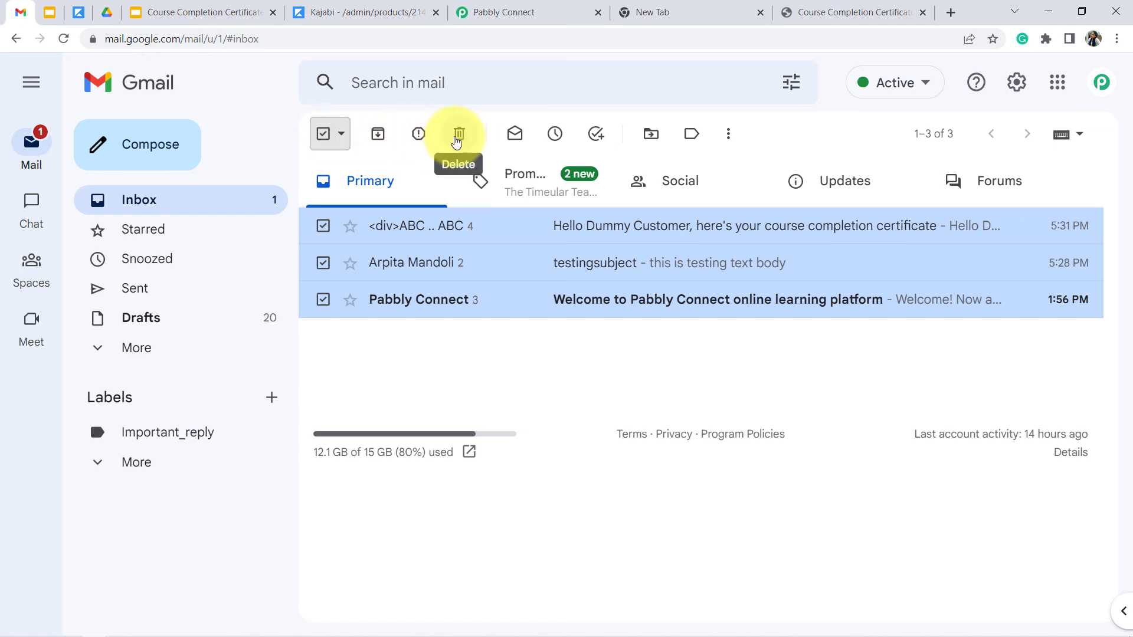
click(460, 136)
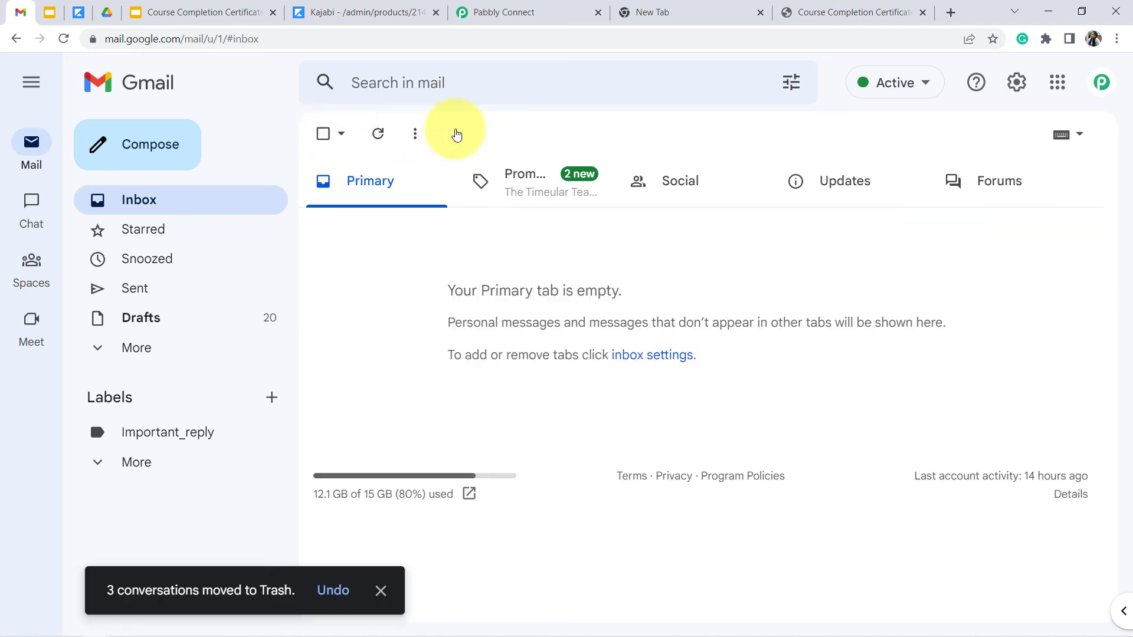
Step: In Pabbly Connect, re-enter the Gmail action's Sender Name as ABC Training and save and send its test request
click(505, 12)
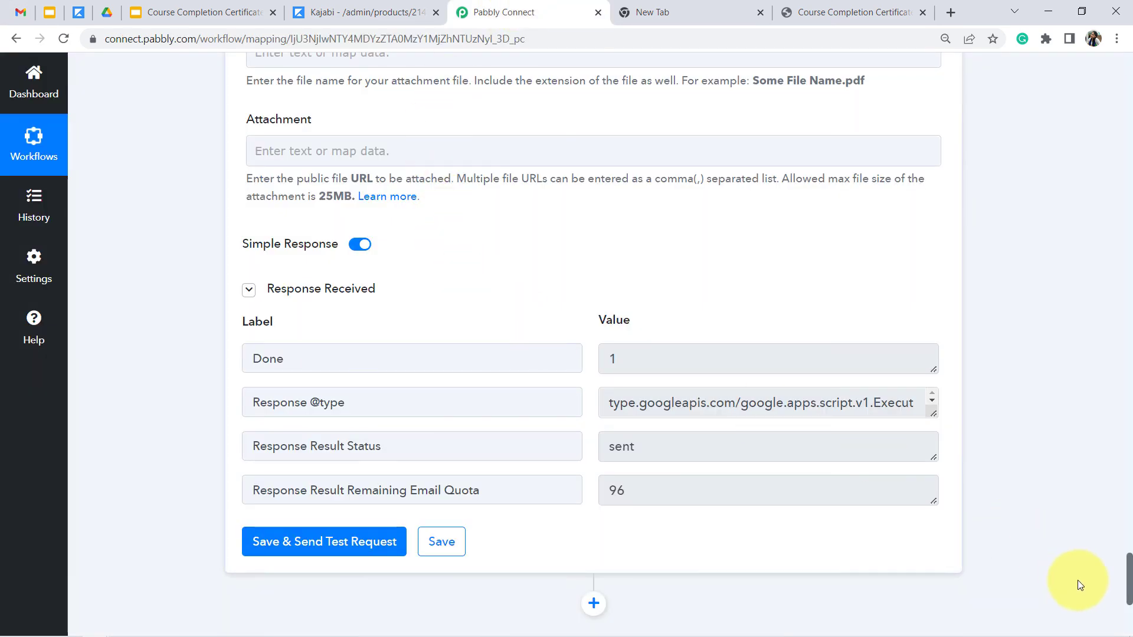
drag(1127, 569, 1120, 496)
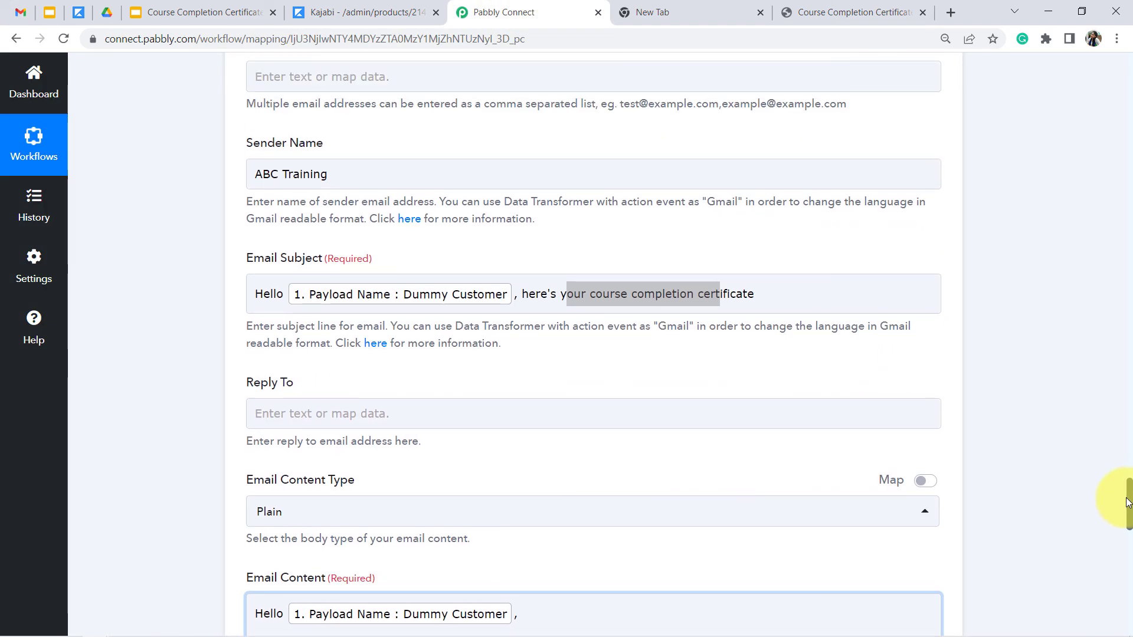
triple_click(310, 178)
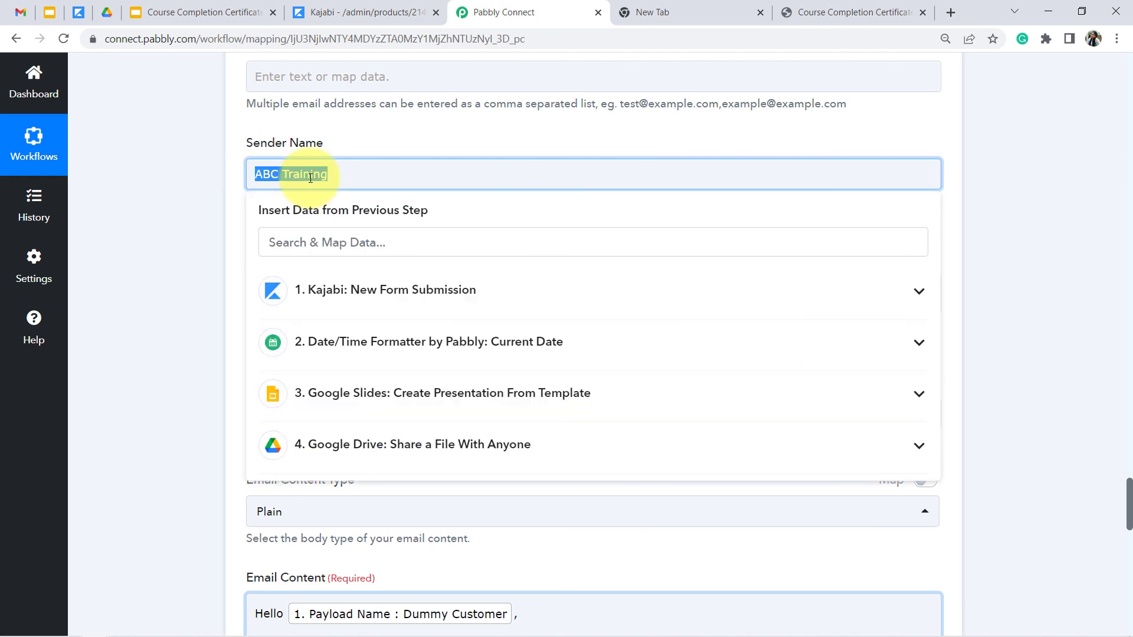
key(BackSpace)
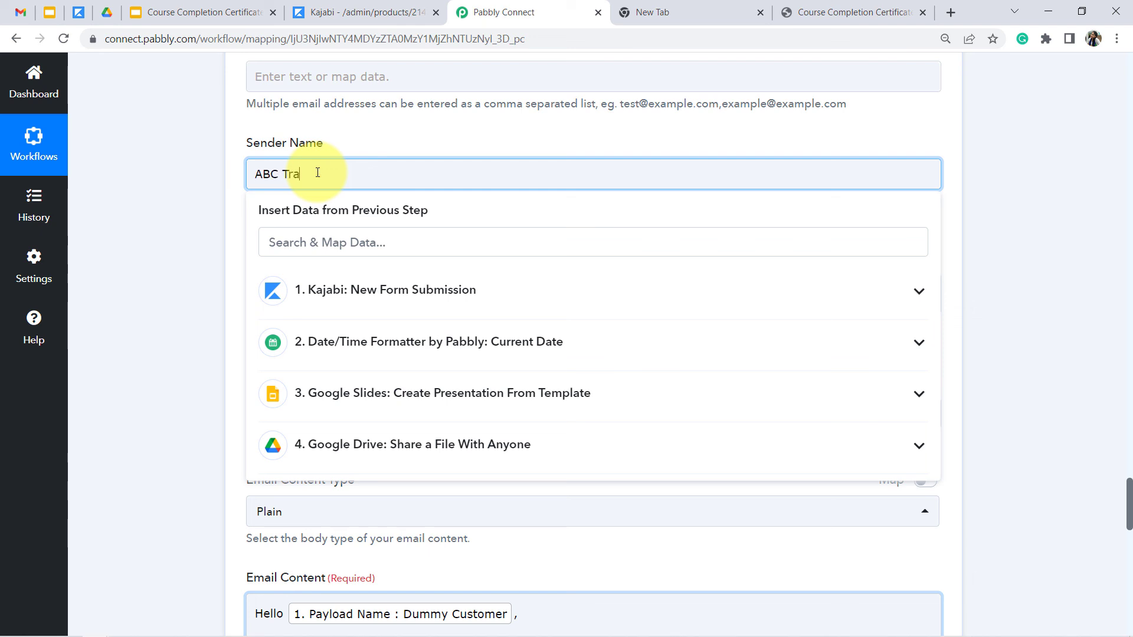
click(222, 240)
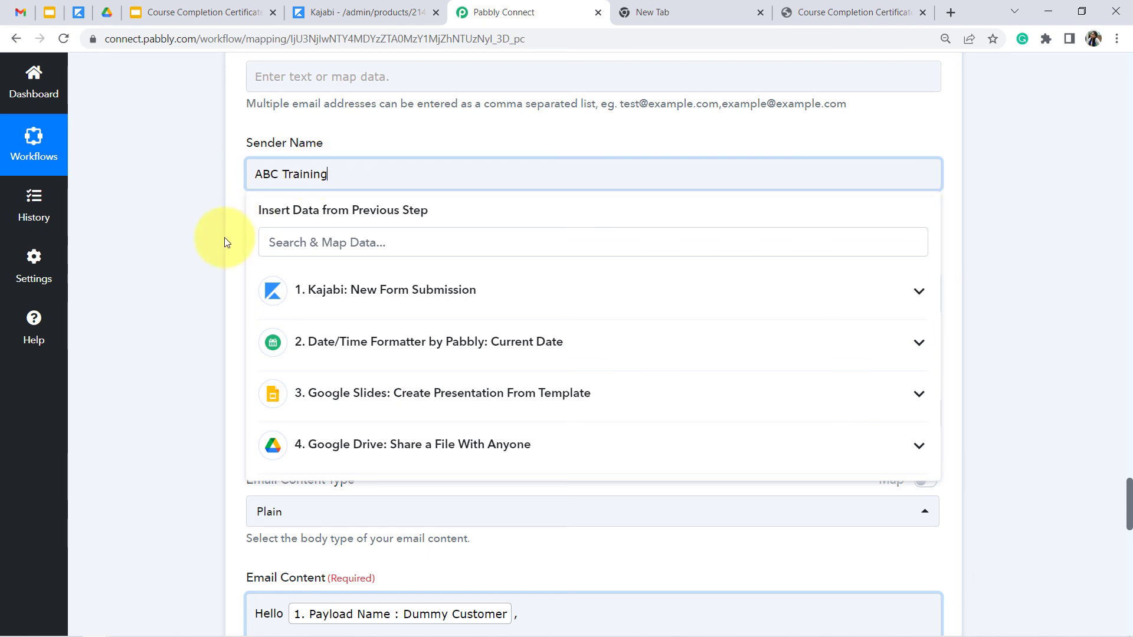
drag(1128, 521, 1128, 587)
click(283, 472)
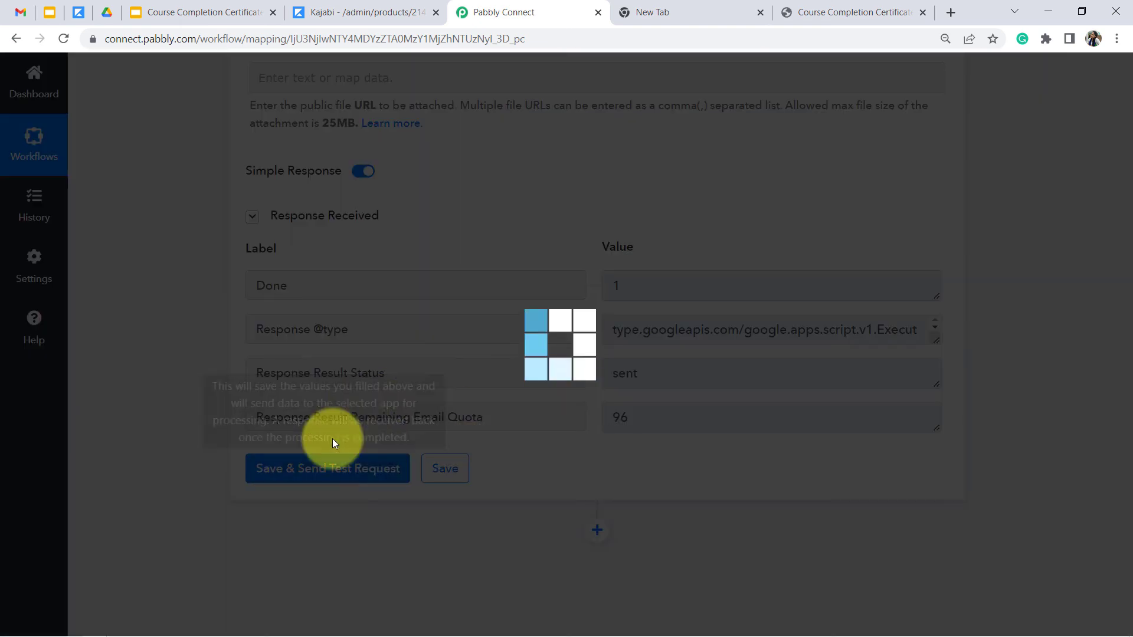
Step: Open the new certificate email in Gmail and check its sender name, message body and certificate link
click(20, 12)
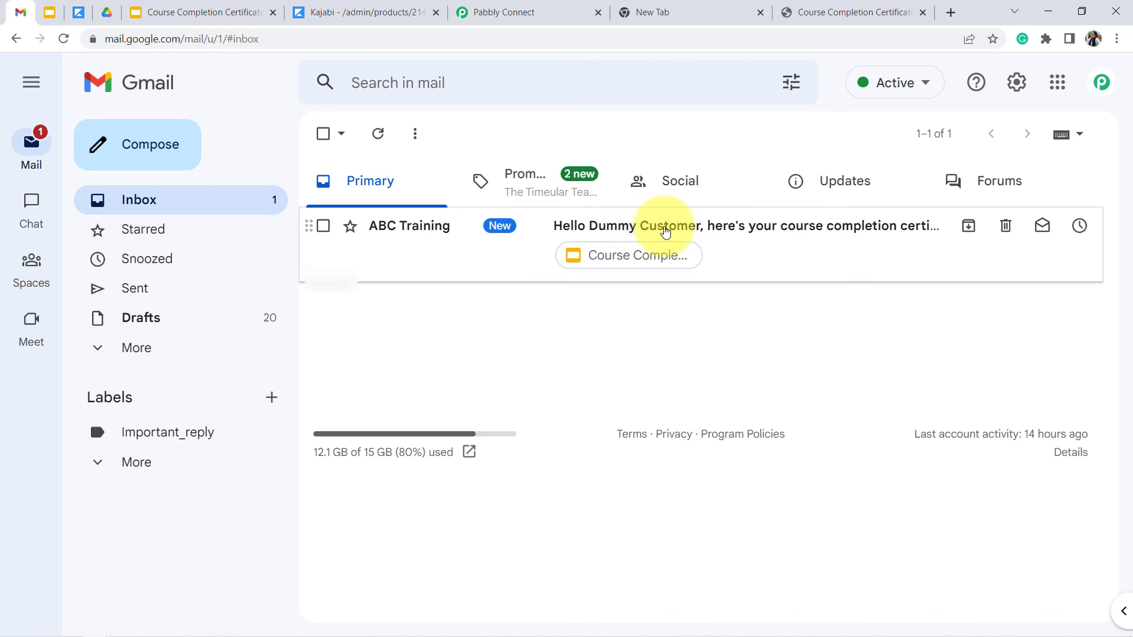
click(664, 231)
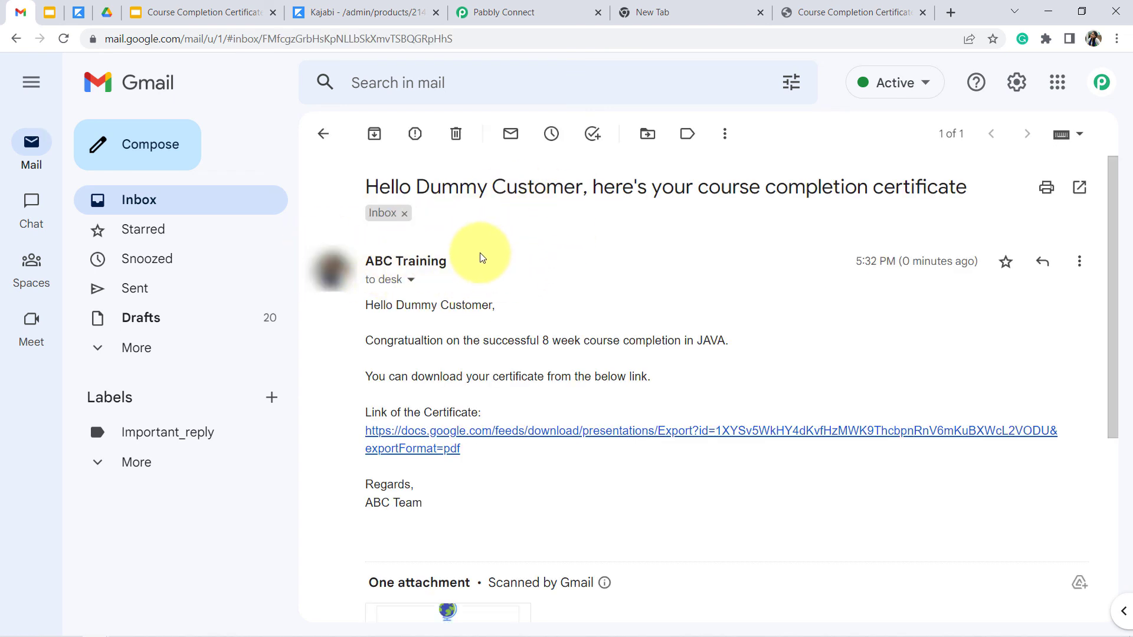
drag(396, 304, 420, 501)
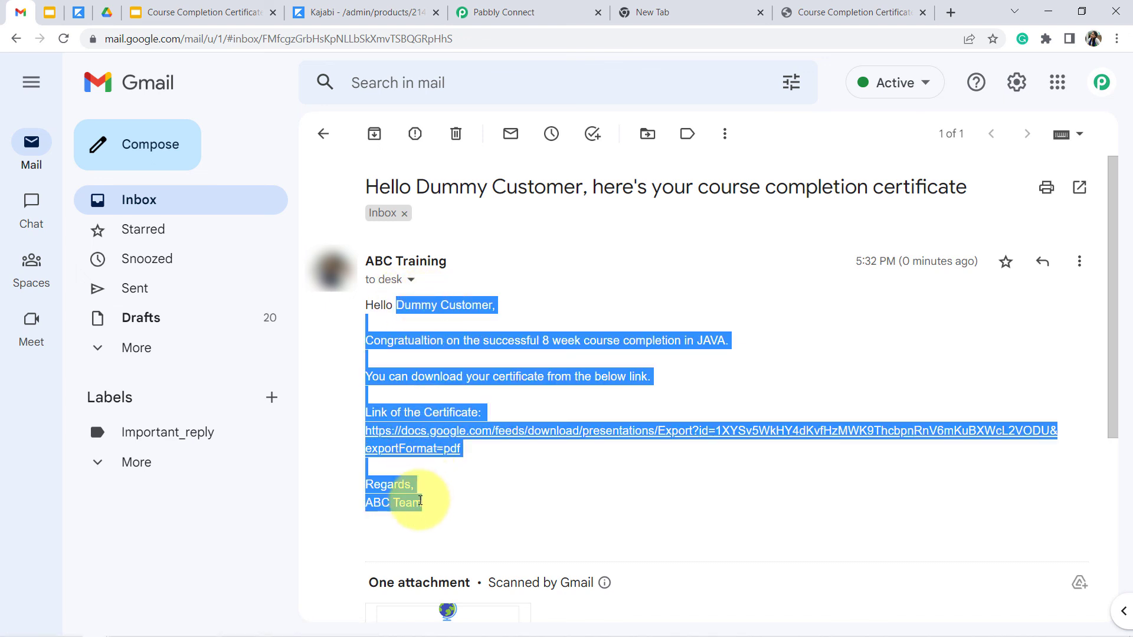
drag(472, 466, 364, 437)
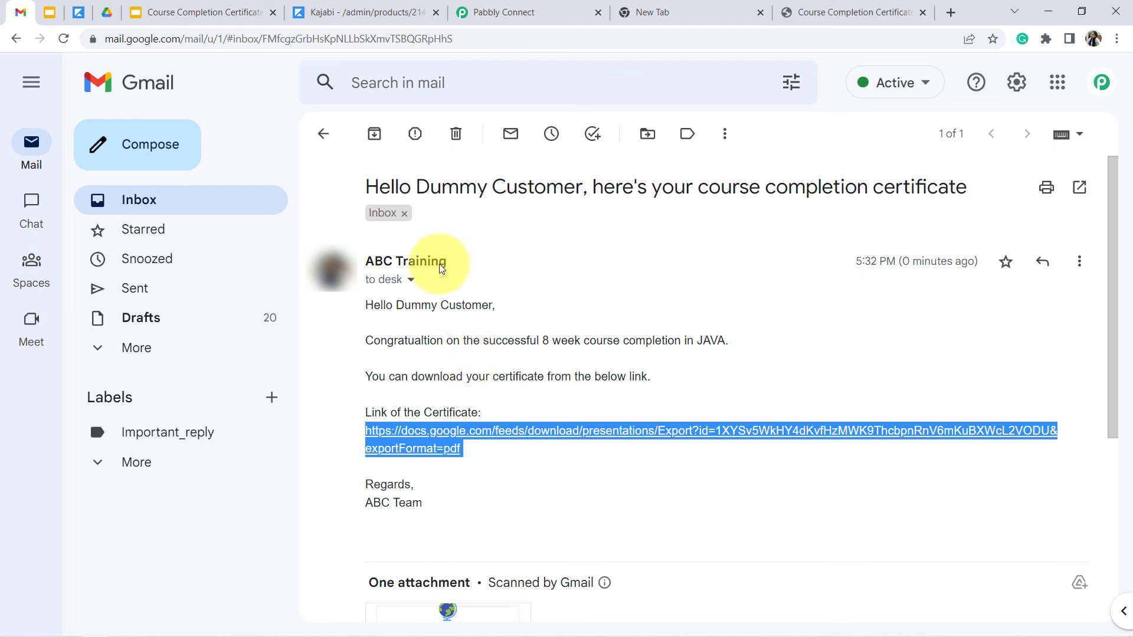
Step: Review the Kajabi 10th Lesson page and Certificate Registration Form, and reread the certificate email's body in Gmail
click(339, 8)
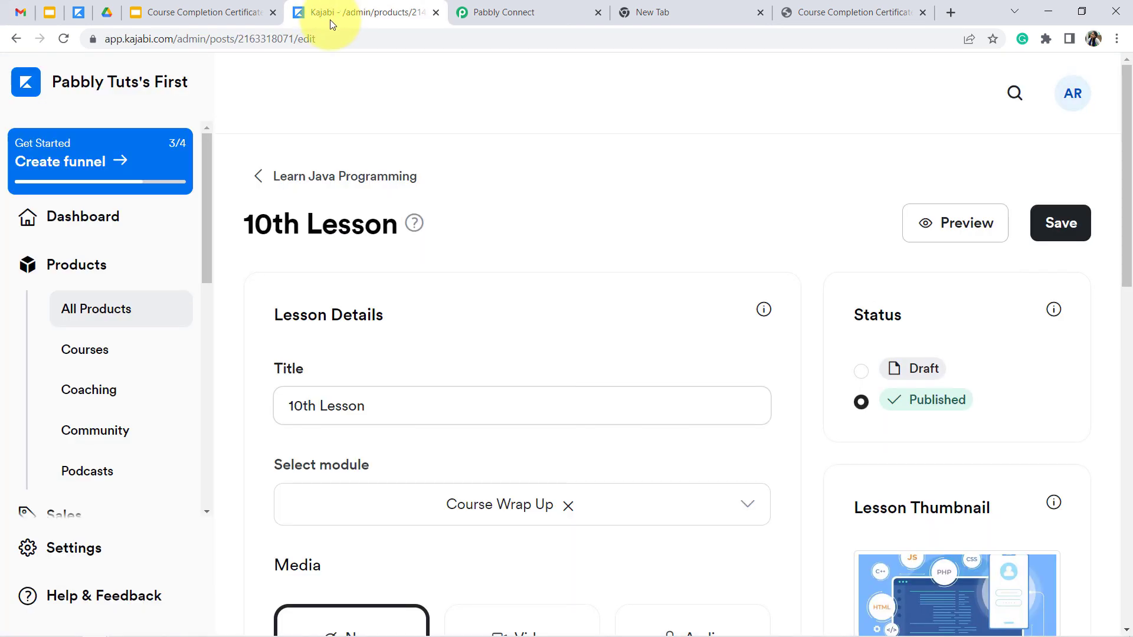
click(79, 12)
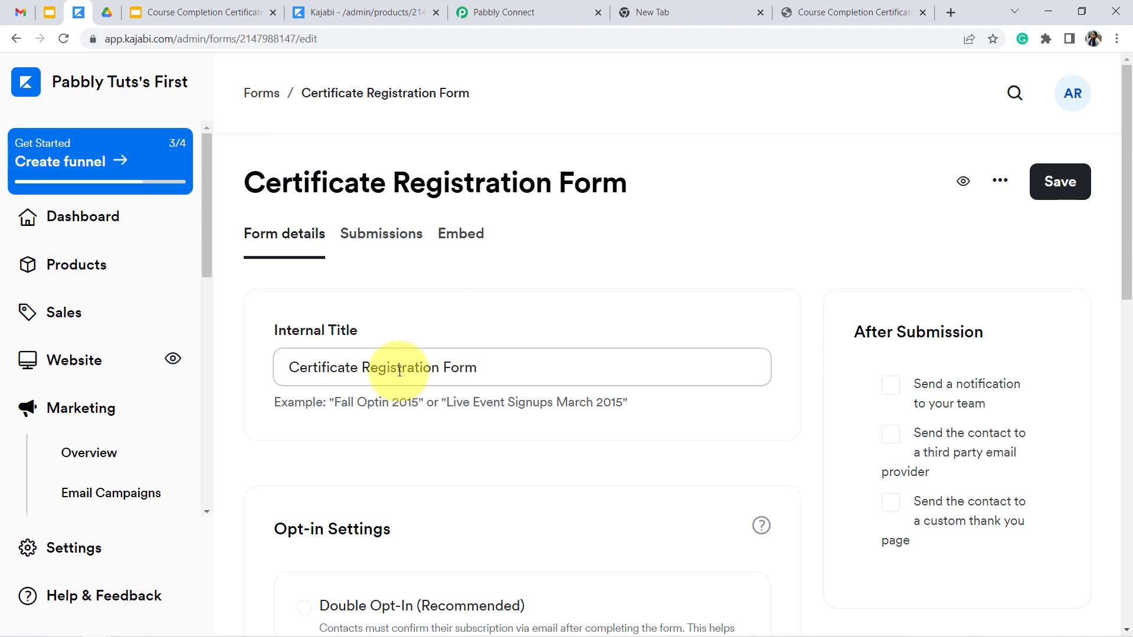
click(20, 11)
click(384, 320)
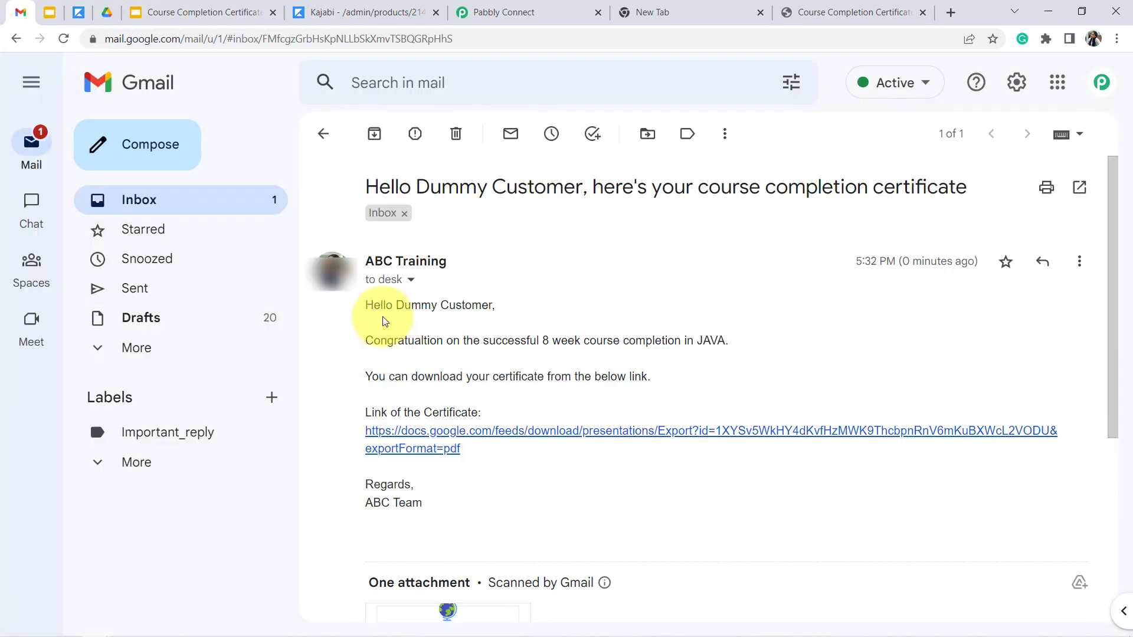
drag(376, 305, 435, 518)
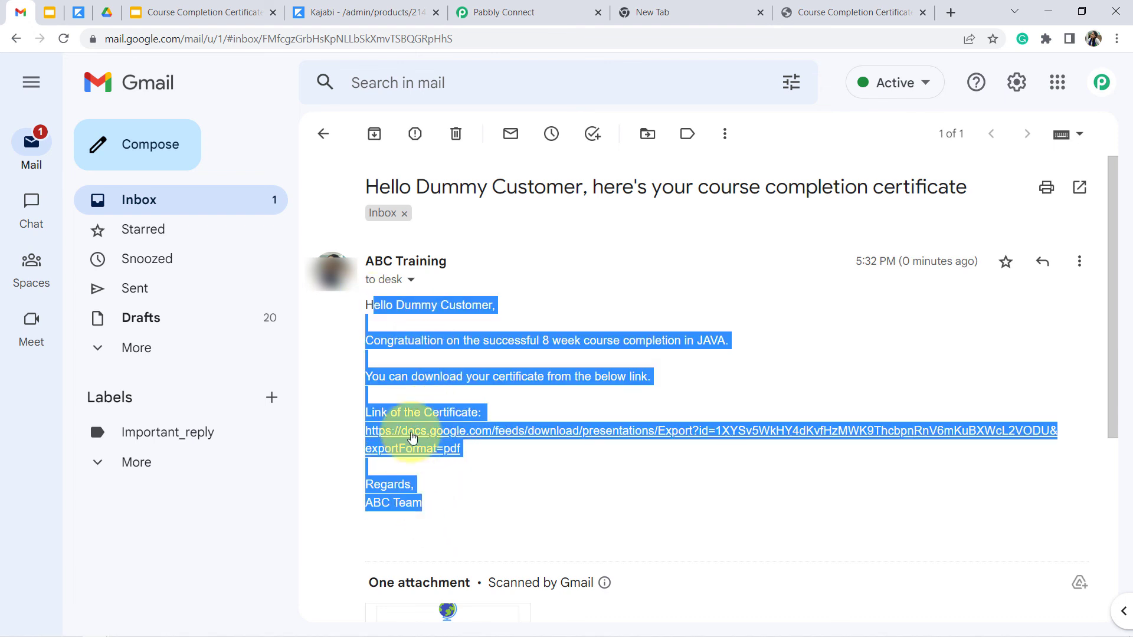
click(438, 389)
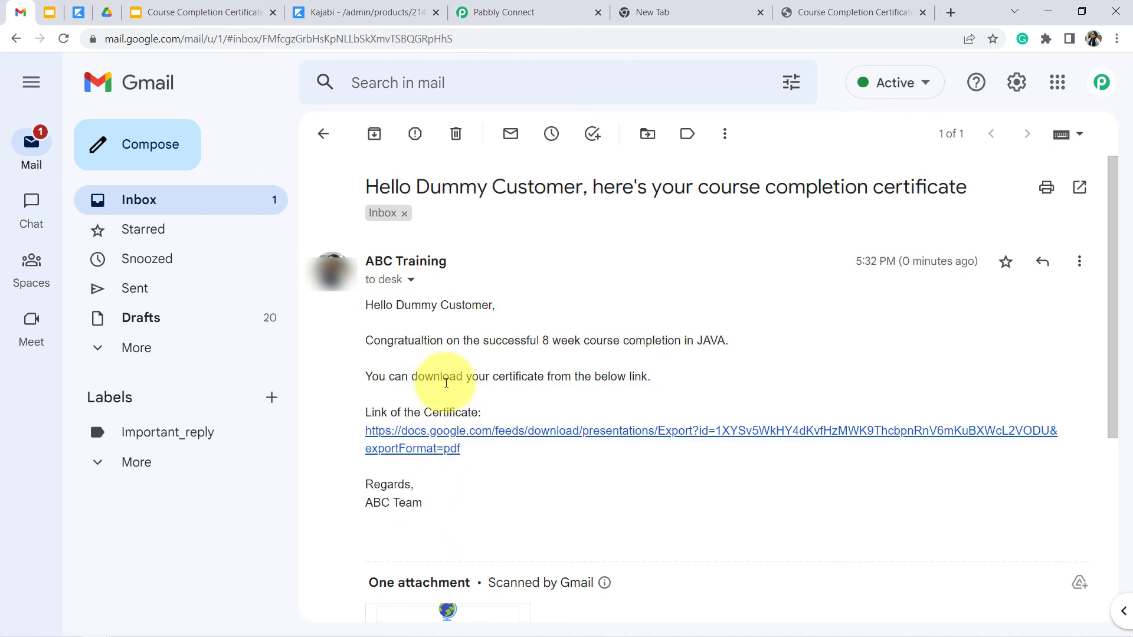
Step: Back in Pabbly Connect, collapse all five workflow steps, from the Kajabi trigger through the Gmail action
click(561, 12)
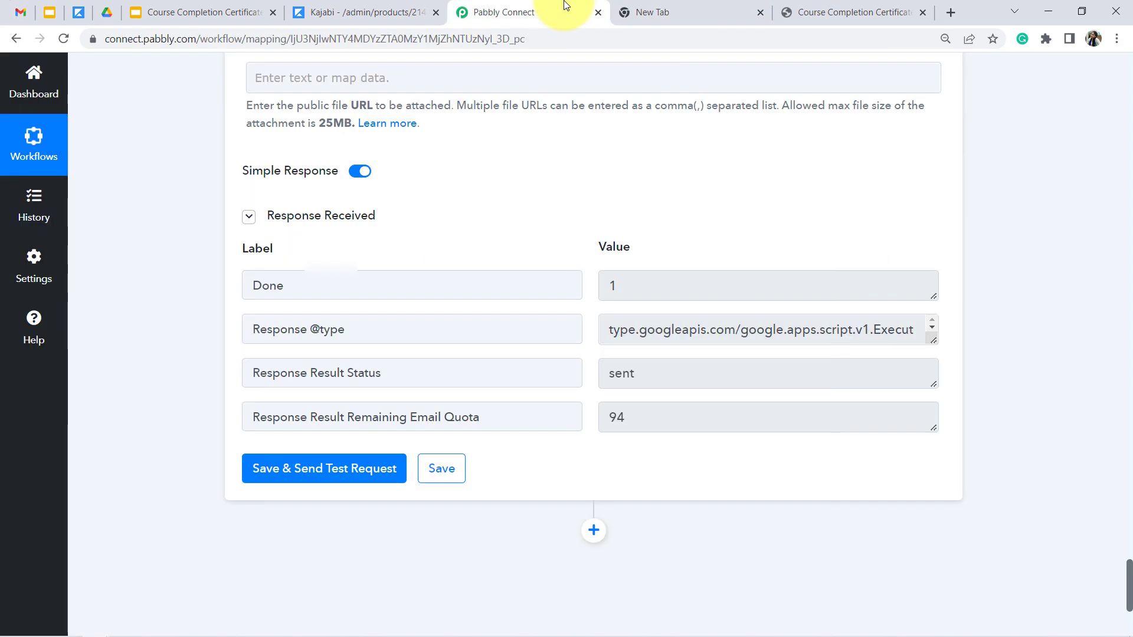
drag(1129, 598, 1124, 89)
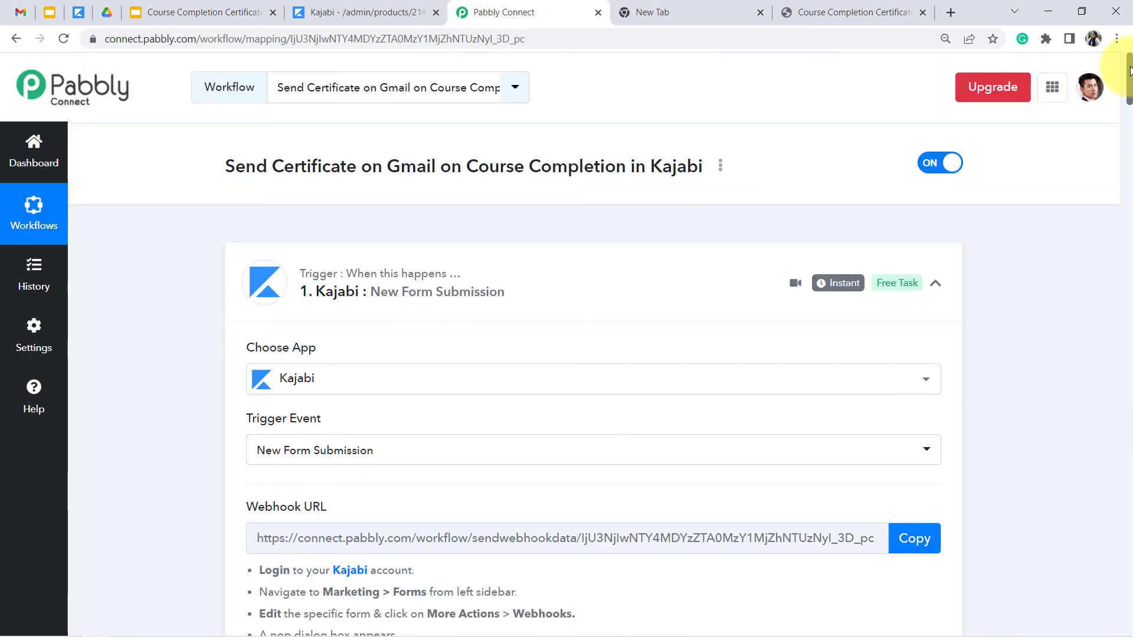
click(451, 293)
click(335, 427)
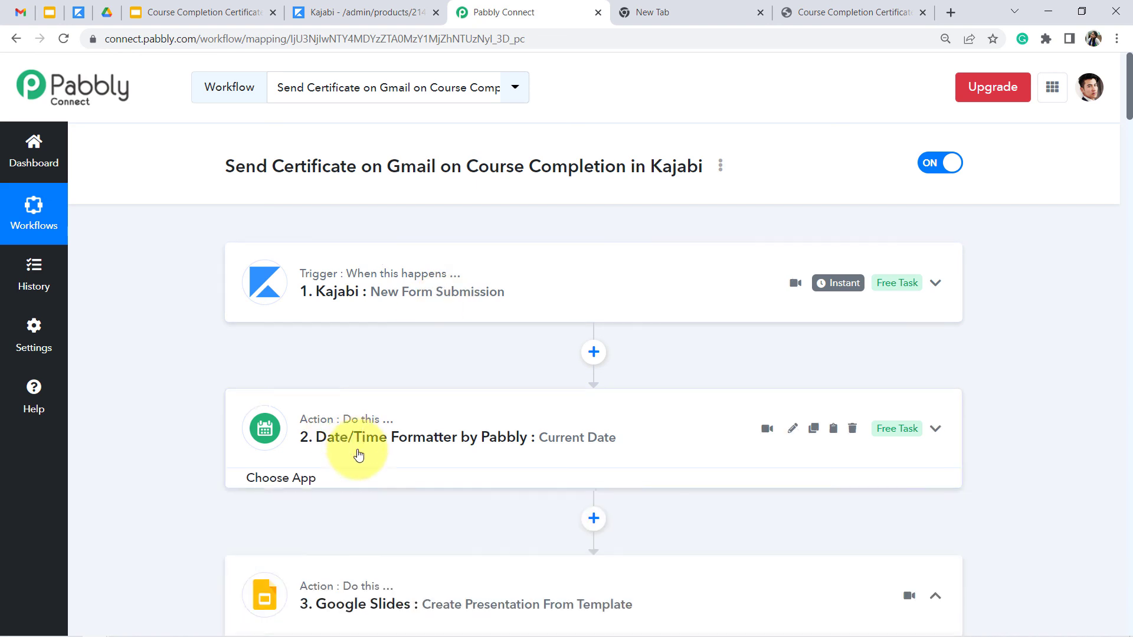
drag(1129, 83, 1130, 129)
click(435, 173)
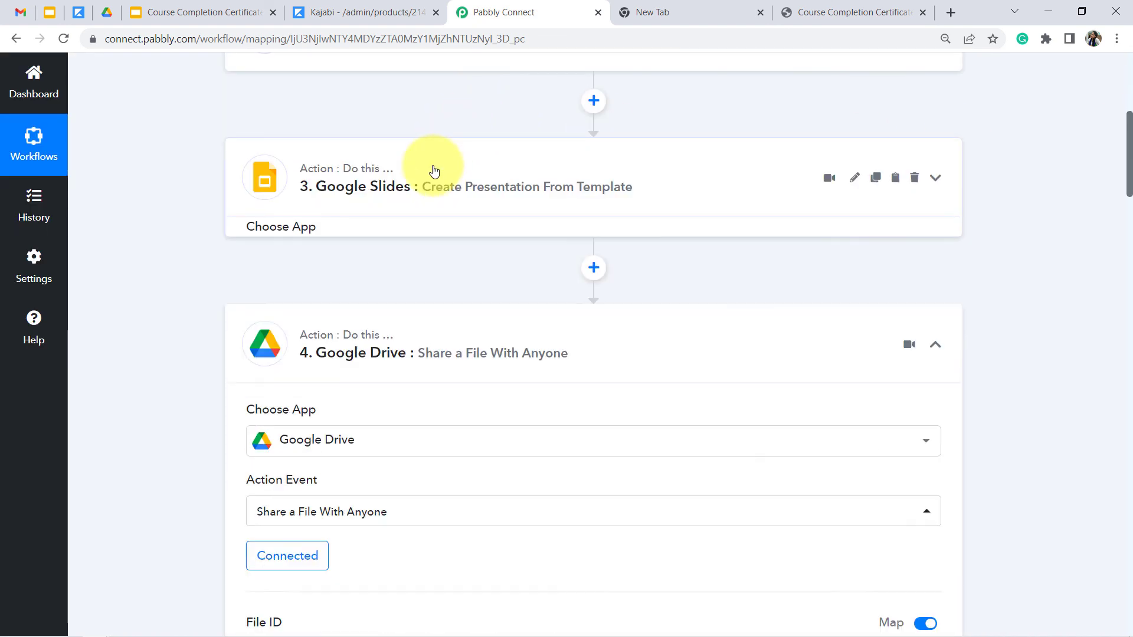
click(416, 306)
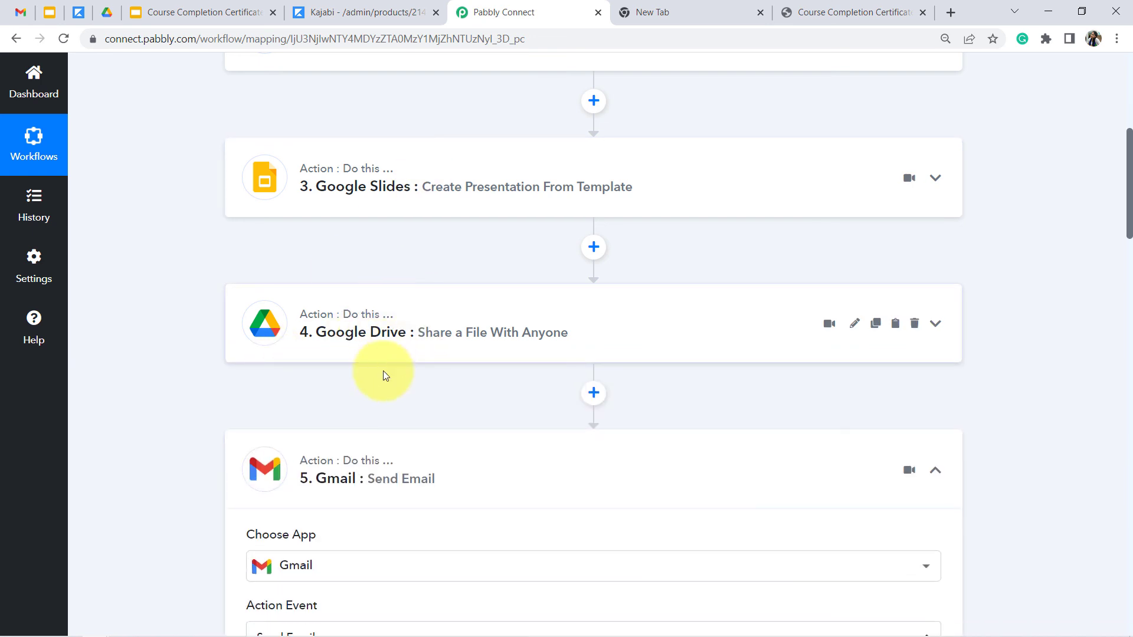
click(359, 463)
scroll(1130, 256, up, 7)
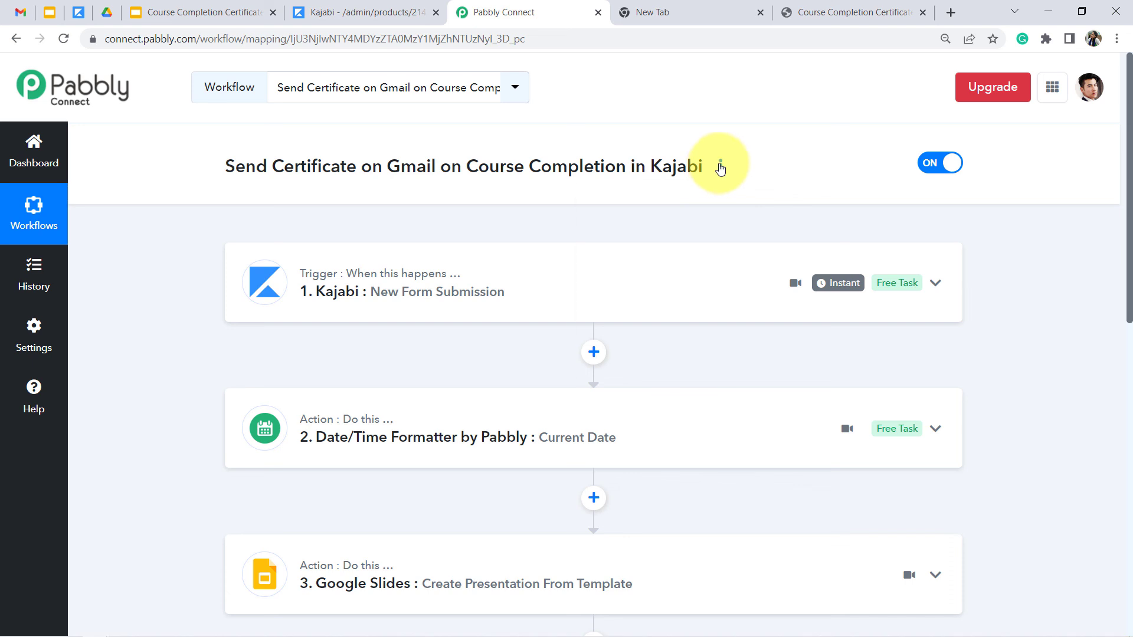
Step: Generate the share link for the Send Certificate on Gmail on Course Completion in Kajabi workflow and select its full URL
click(719, 168)
click(630, 246)
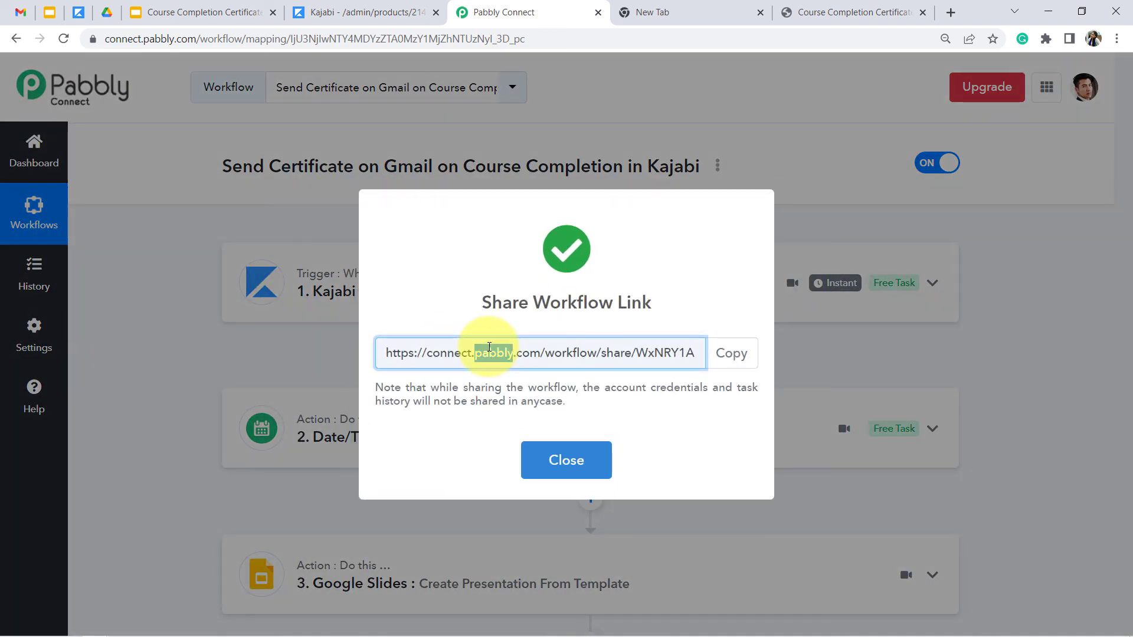
triple_click(488, 353)
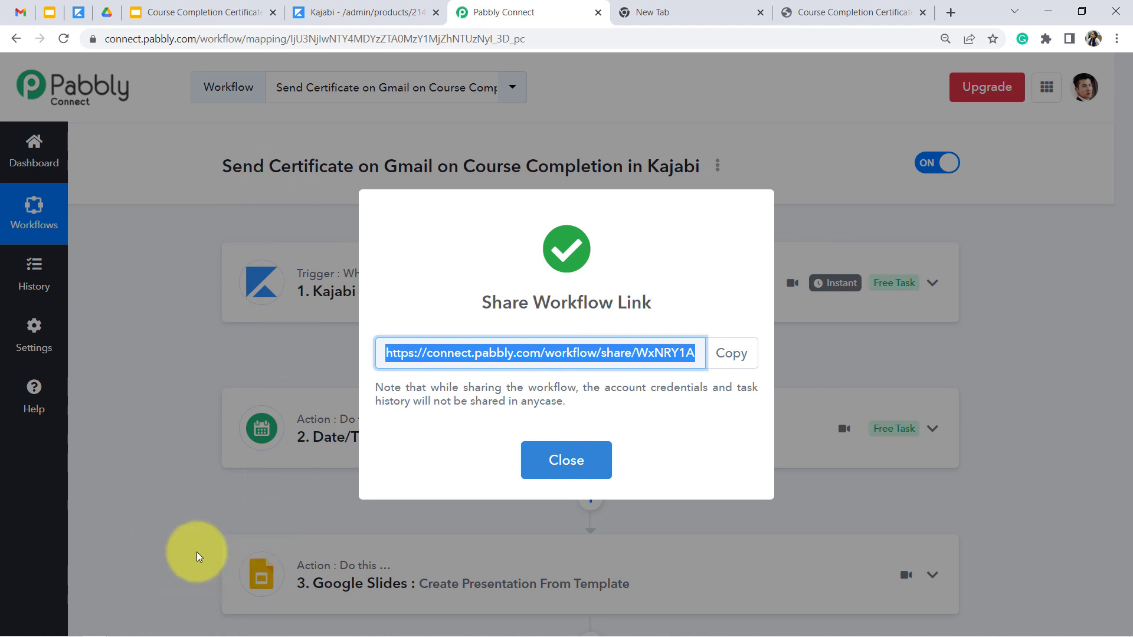
triple_click(440, 362)
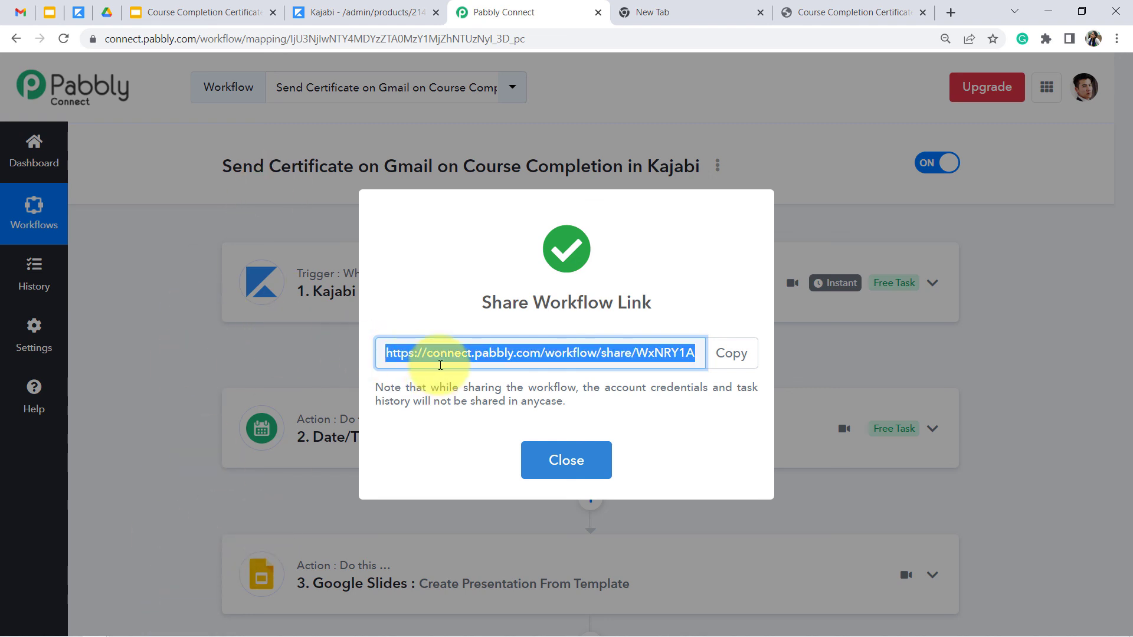